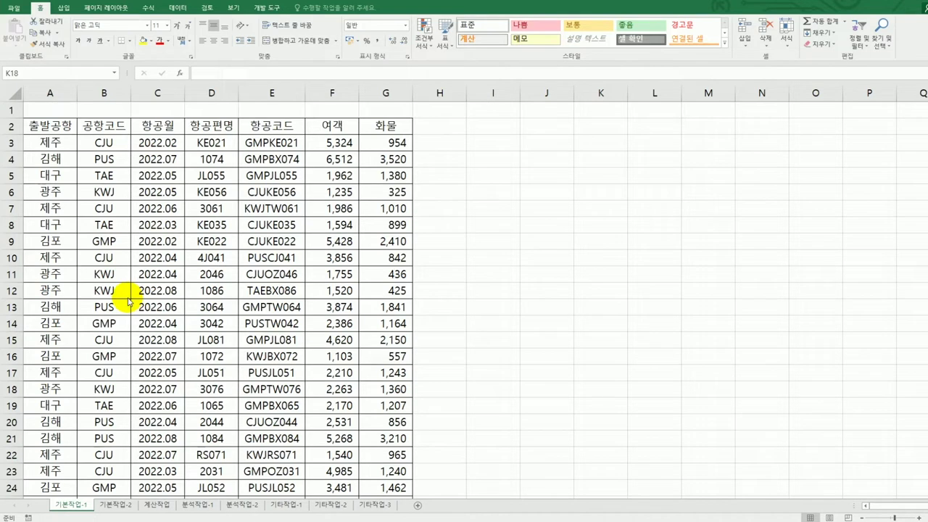
Step: Enter the criteria heading 조건 in cell I2
click(490, 126)
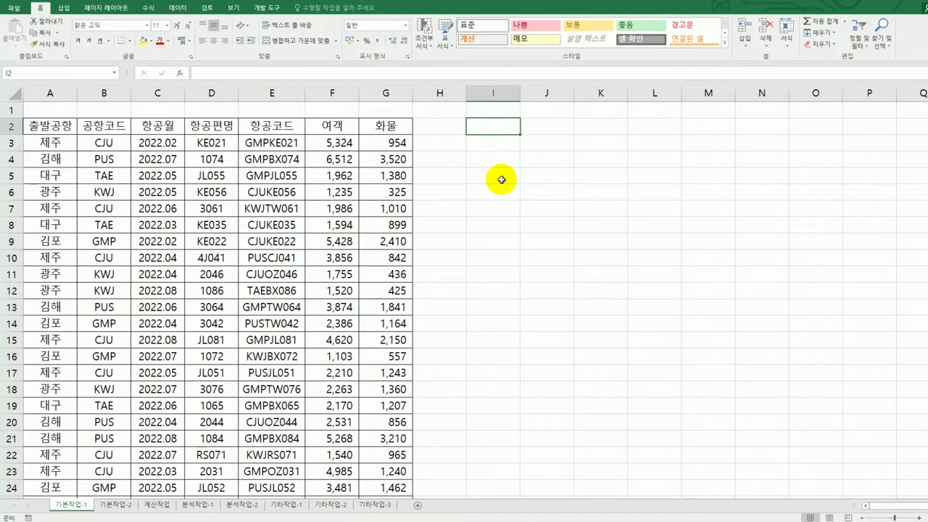
text(wh)
key(BackSpace)
key(BackSpace)
text(ㅈㅗ건)
key(Return)
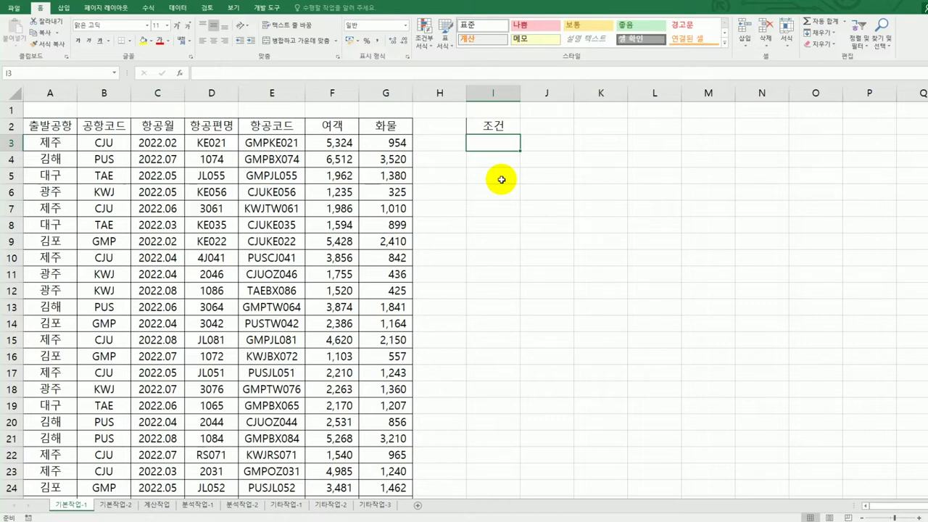
Step: Enter the criteria formula =ISNUMBER(D3) in cell I3 to test the first 항공편명 value
text(=)
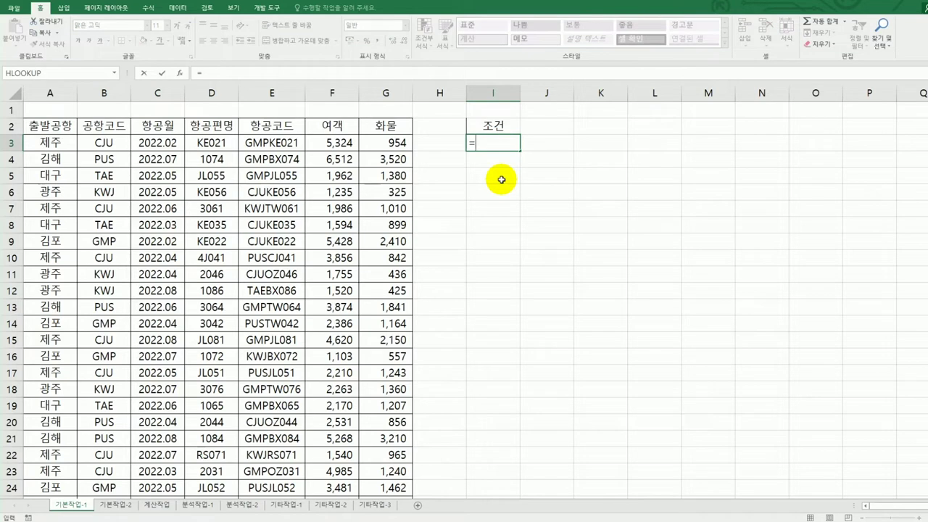
text(isn)
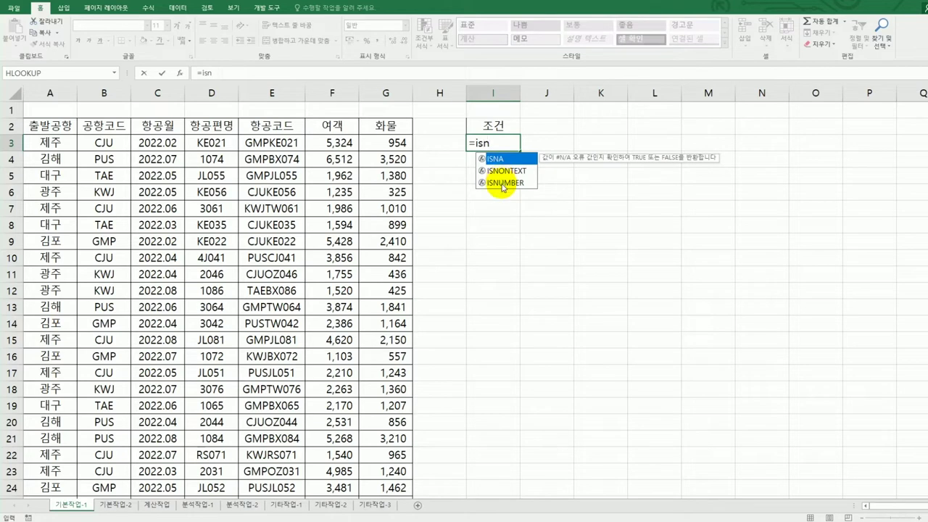
click(502, 184)
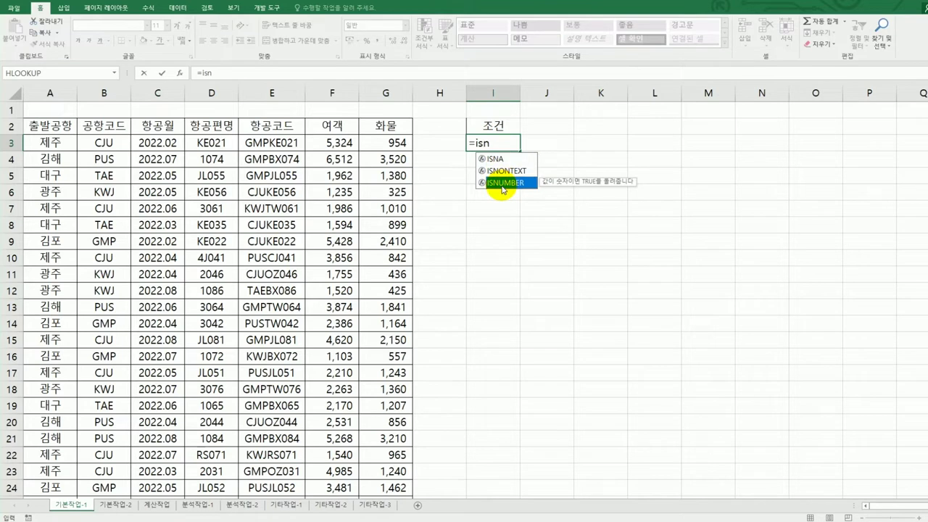
double_click(503, 184)
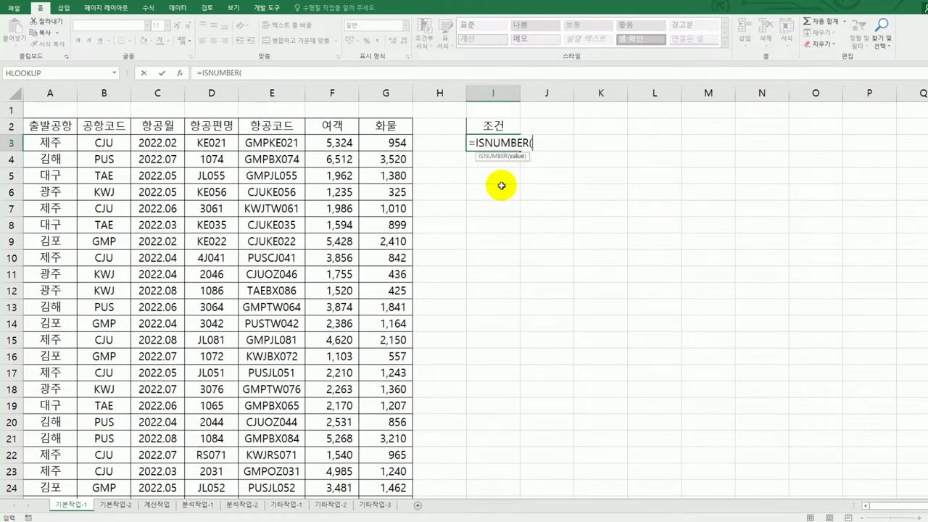
click(229, 144)
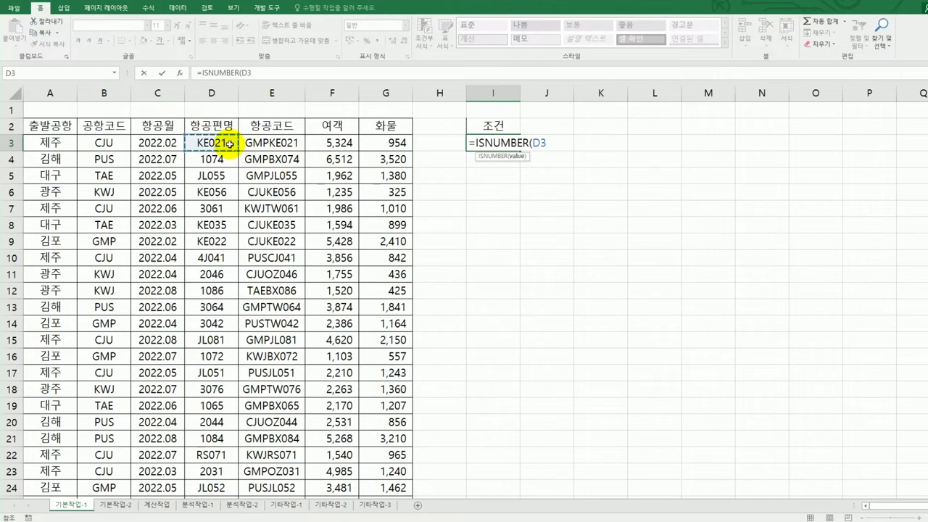
text())
key(Return)
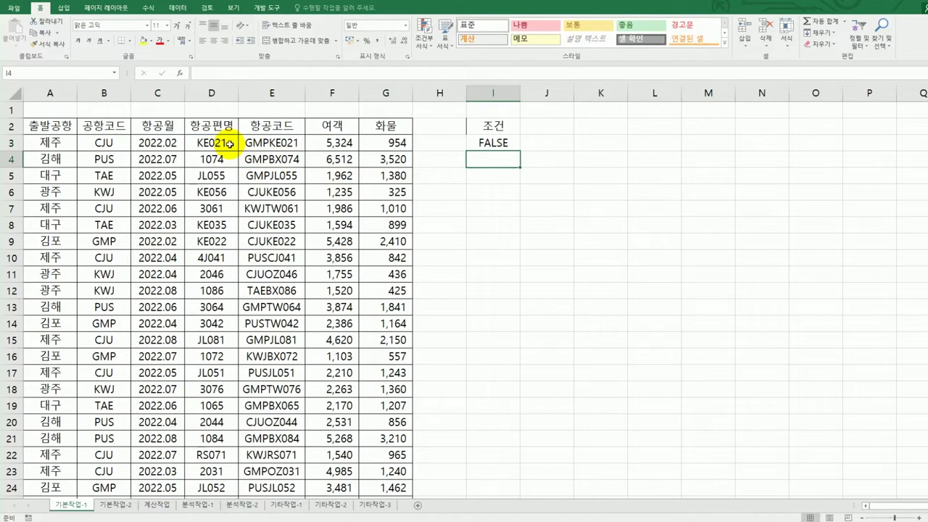
Step: Negate the criteria formula in I3 by wrapping it in NOT, giving =NOT(ISNUMBER(D3))
click(229, 143)
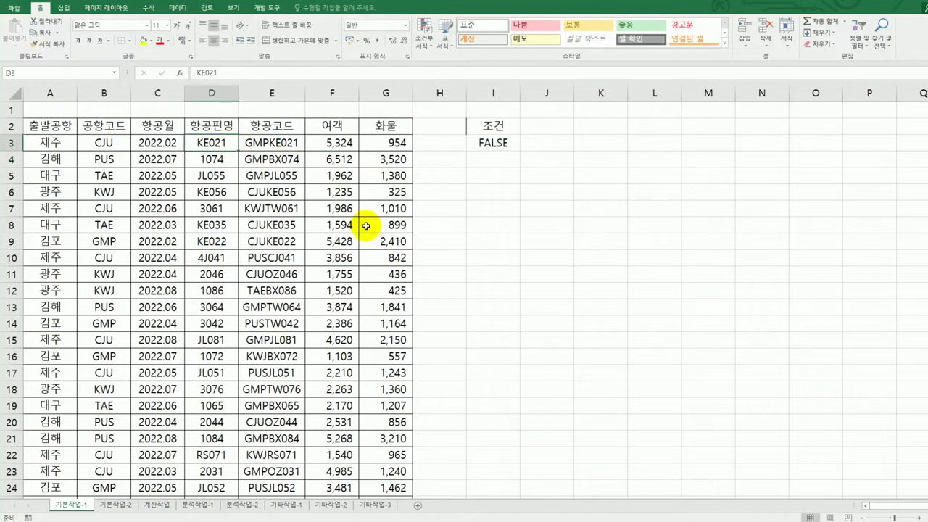
click(492, 148)
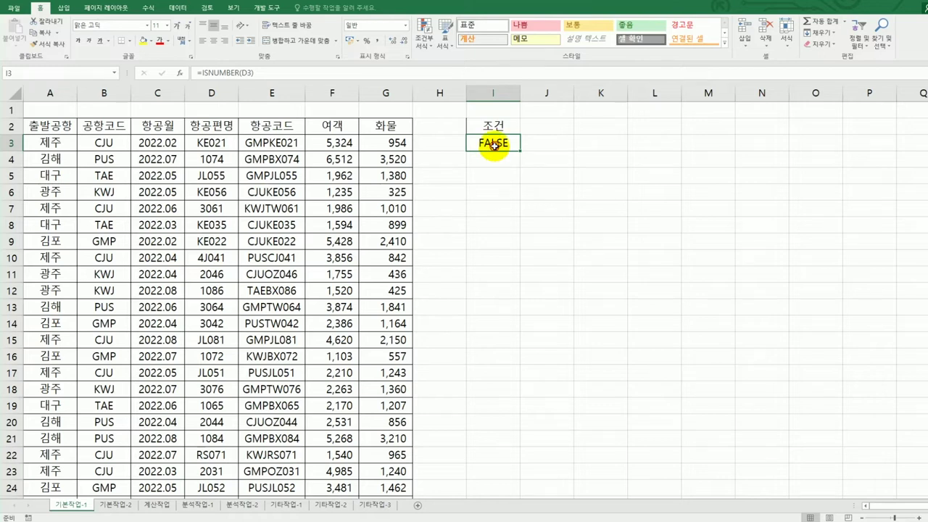
double_click(494, 149)
click(472, 145)
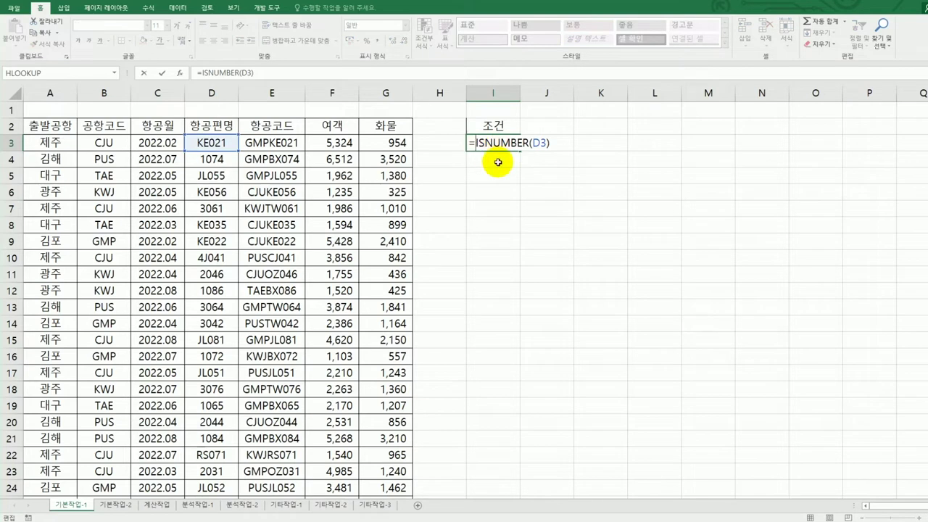
text(not)
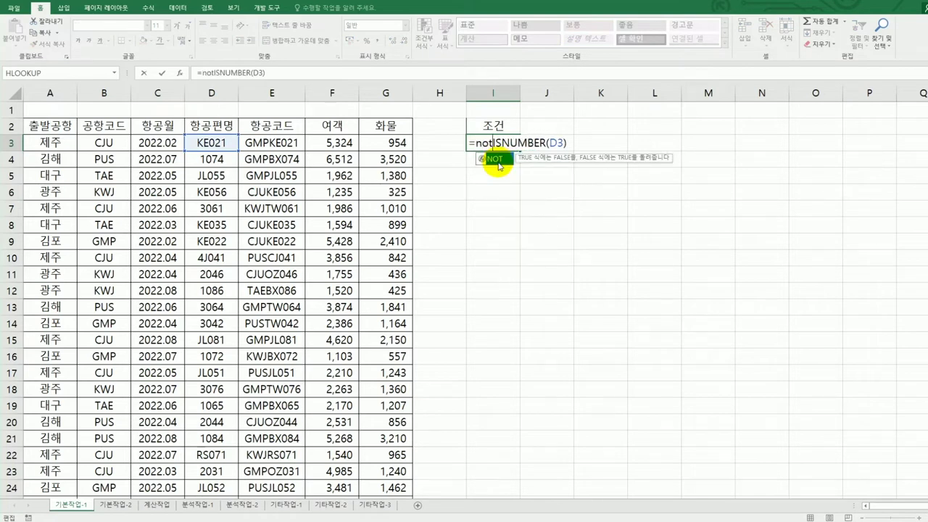
double_click(499, 166)
click(580, 142)
text())
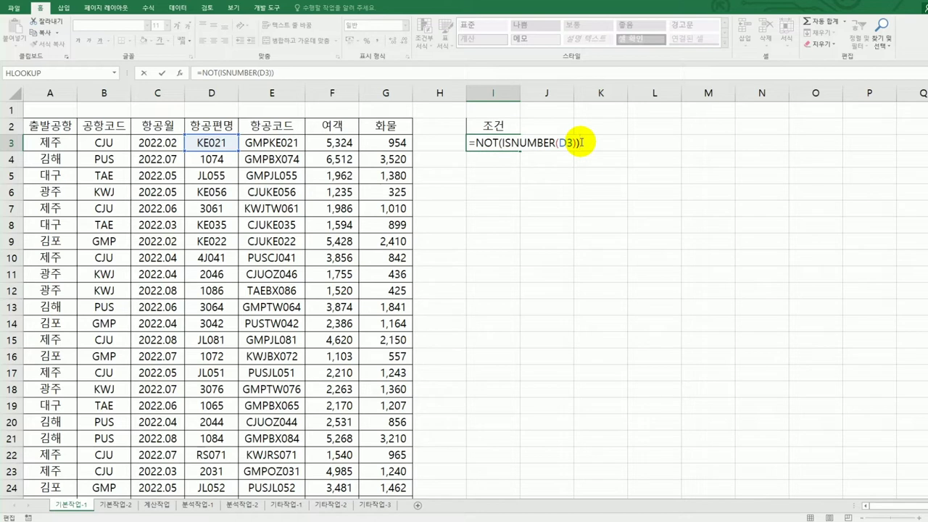
key(Return)
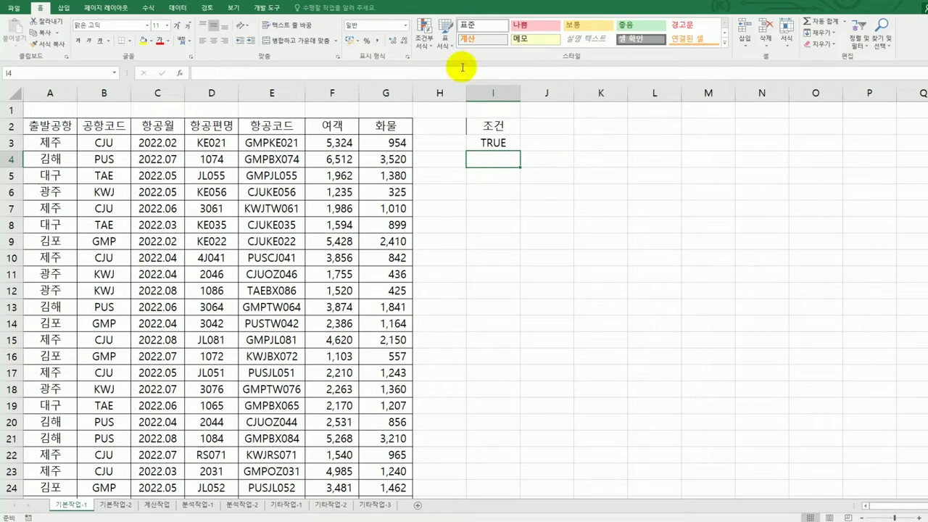
Step: Copy the headings 항공월, 항공편명, 여객 and 화물 from row 2 to the range starting at I6
click(149, 127)
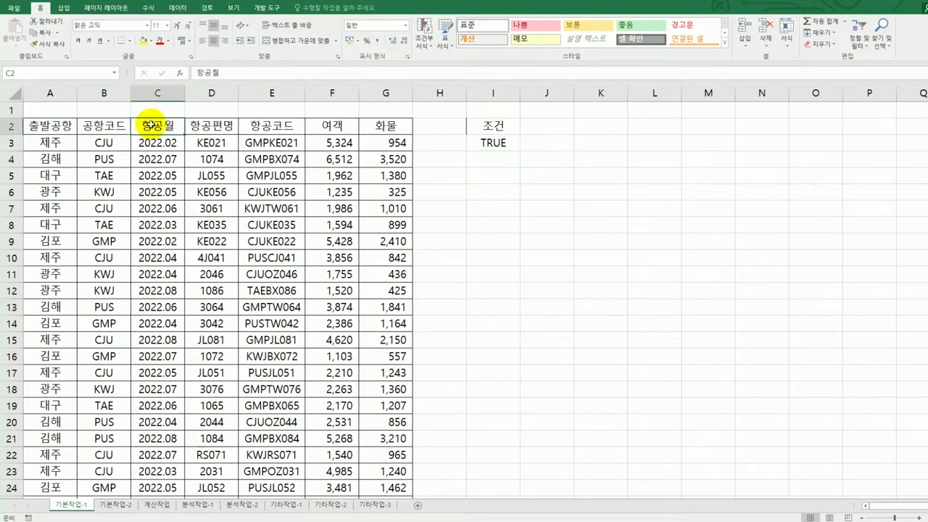
ctrl+click(228, 127)
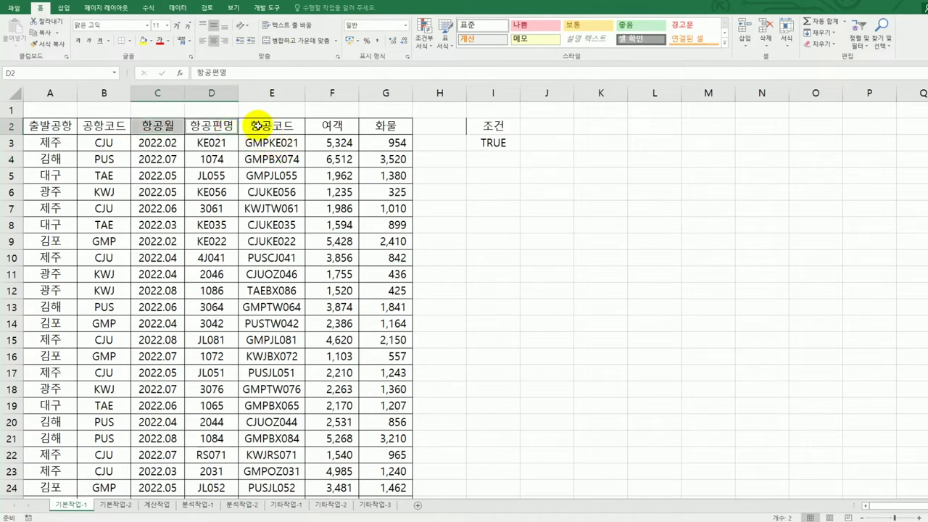
ctrl+click(336, 126)
ctrl+click(395, 128)
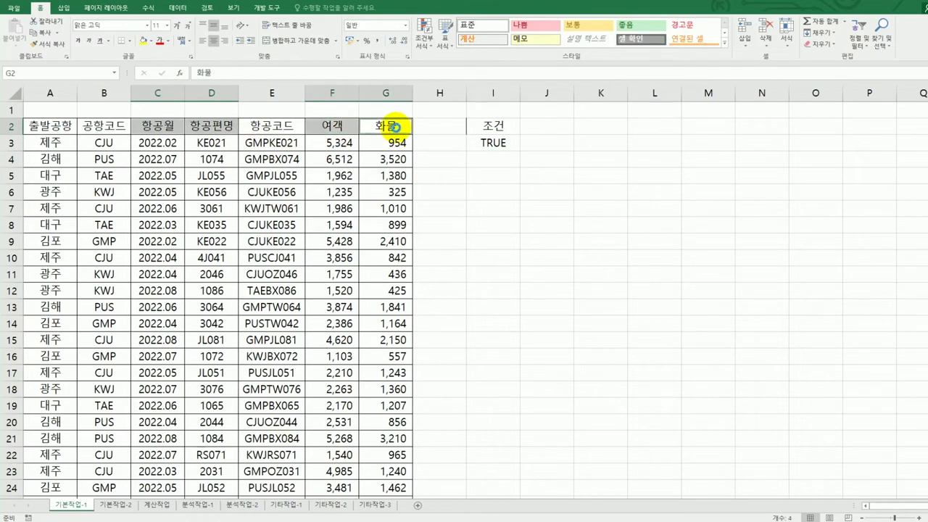
key(ctrl+c)
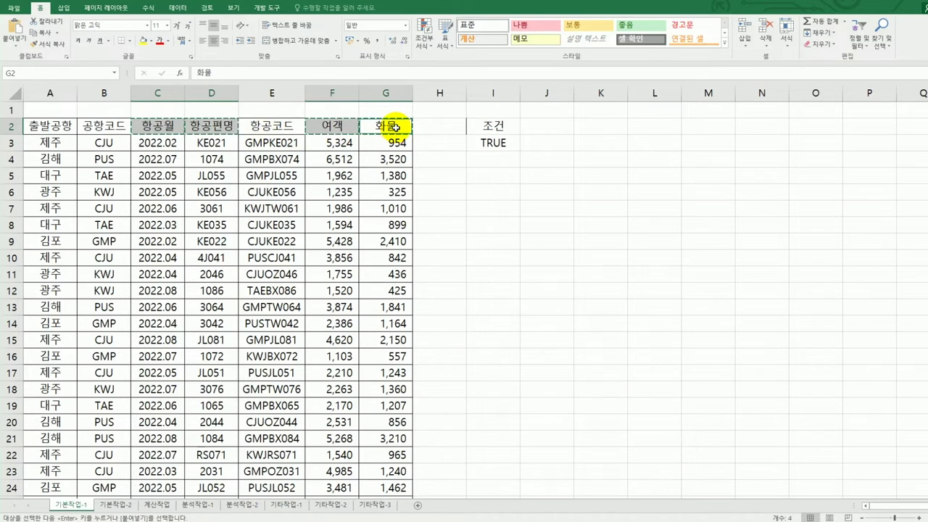
click(505, 185)
click(505, 188)
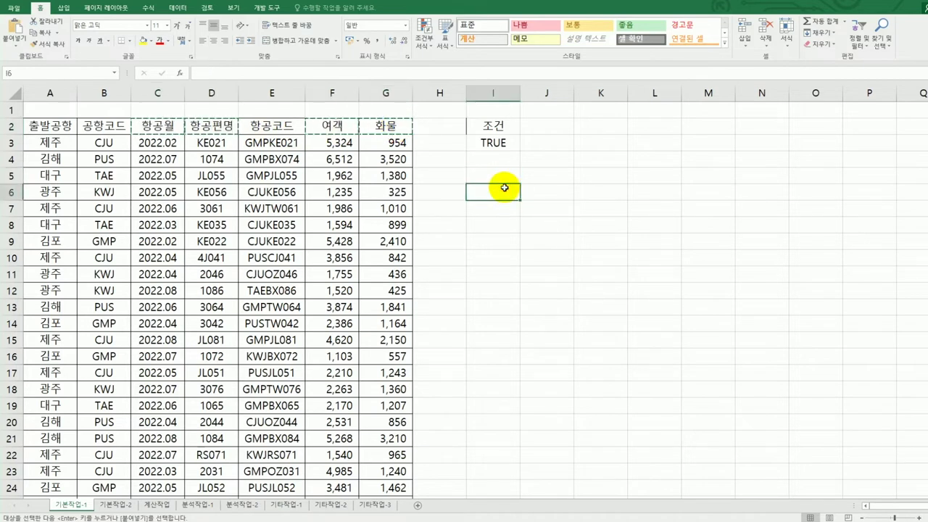
key(ctrl+v)
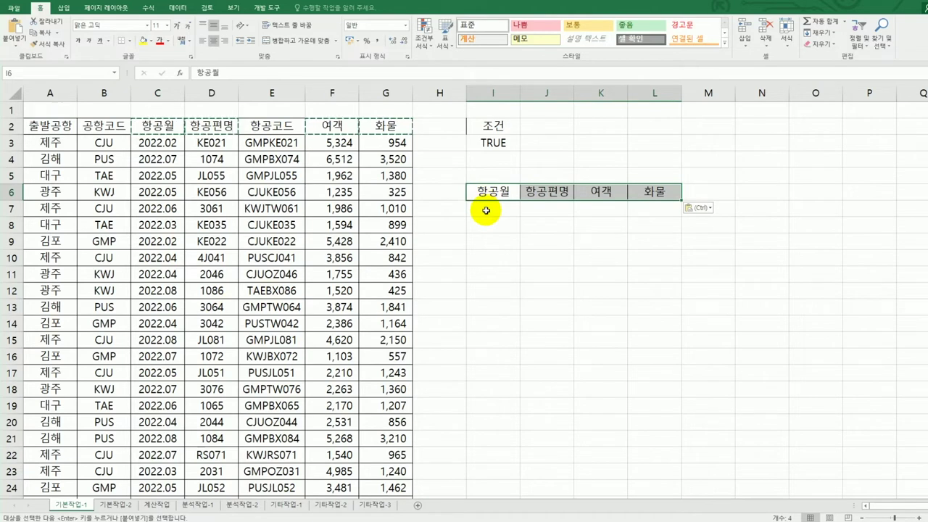
Step: Start an advanced filter on the table with list range A2:G32 and criteria range I2:I3
click(240, 203)
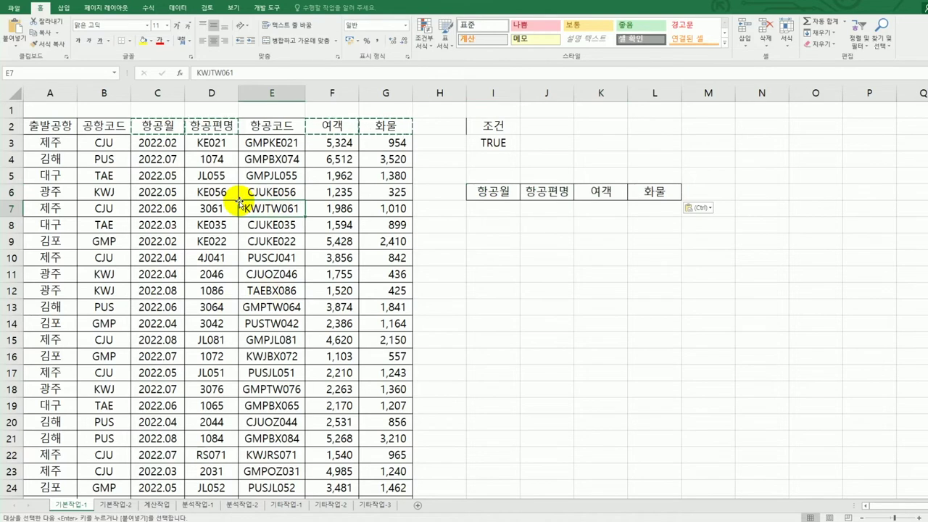
click(176, 8)
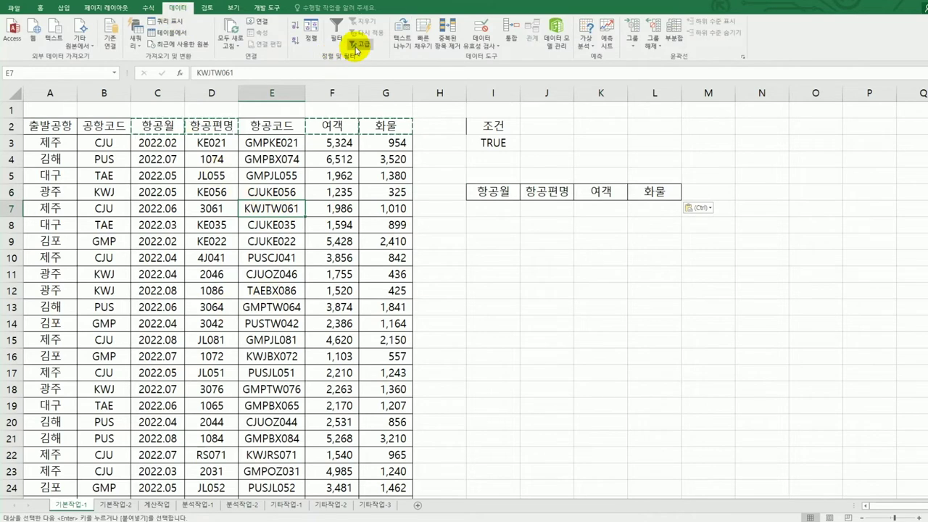
click(355, 47)
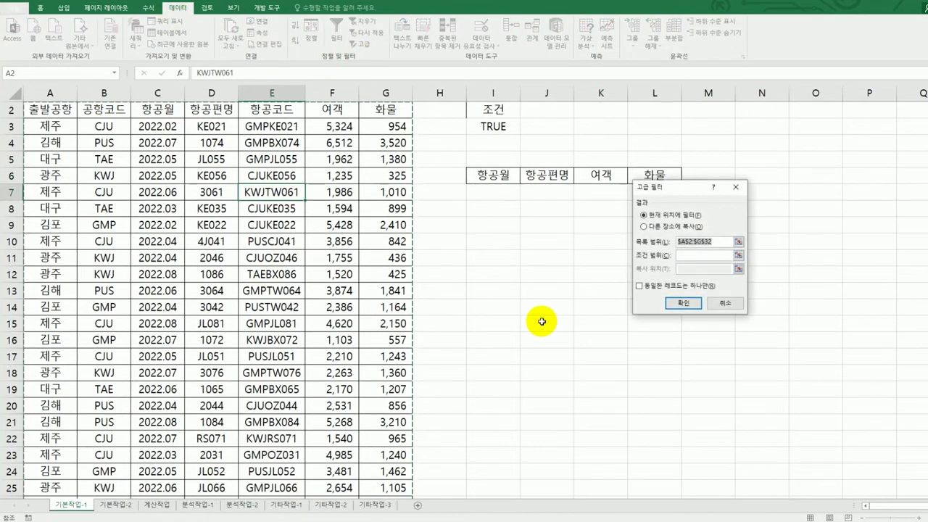
scroll(542, 321, down, 3)
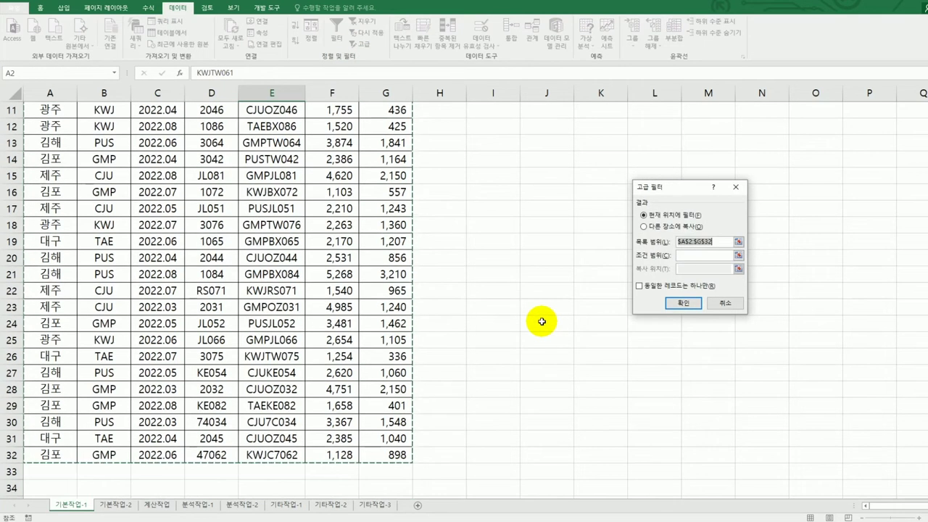
scroll(541, 321, up, 4)
click(682, 255)
drag(483, 127, 486, 142)
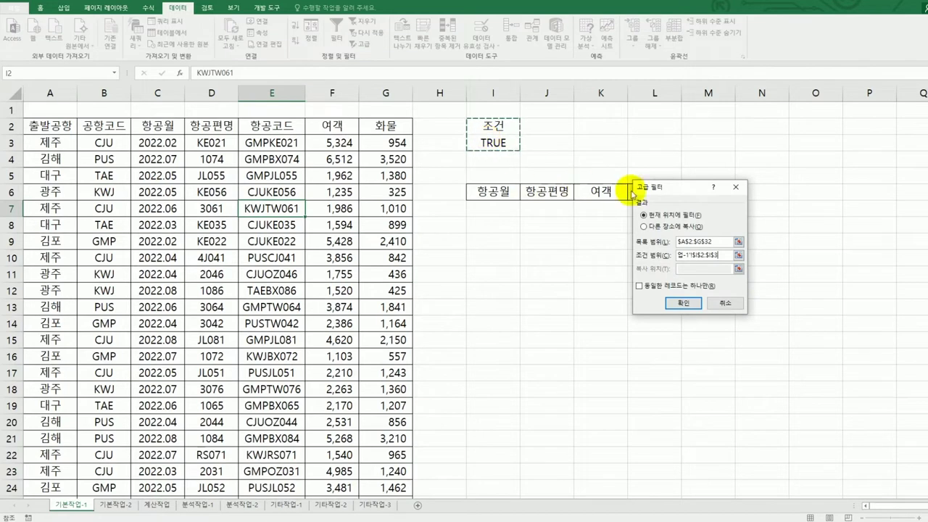
Step: Choose copying the filtered records to another location, set the output range to I6:L6, and run the filter
click(653, 228)
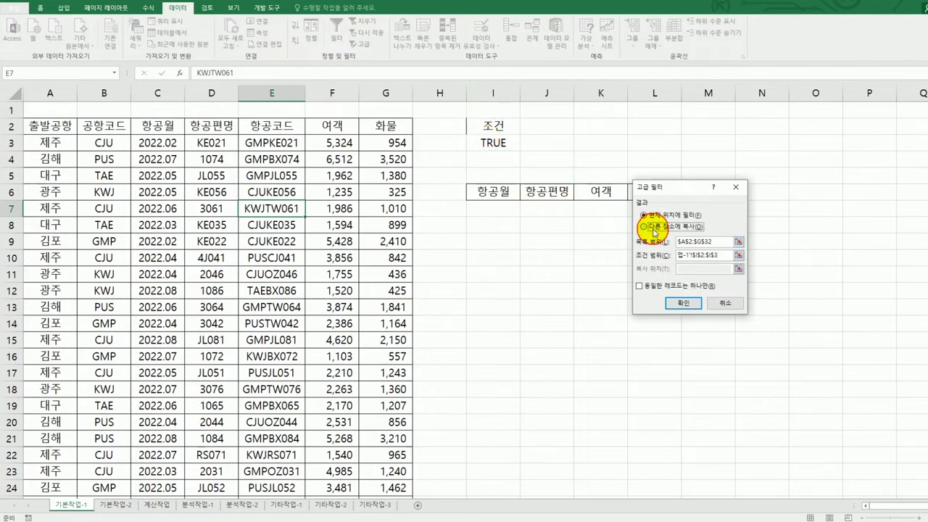
click(682, 269)
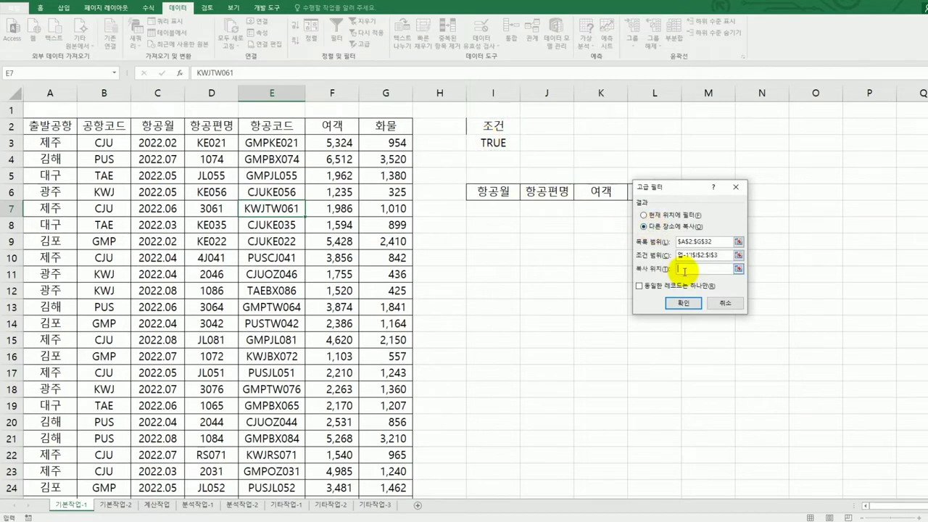
drag(679, 189, 769, 178)
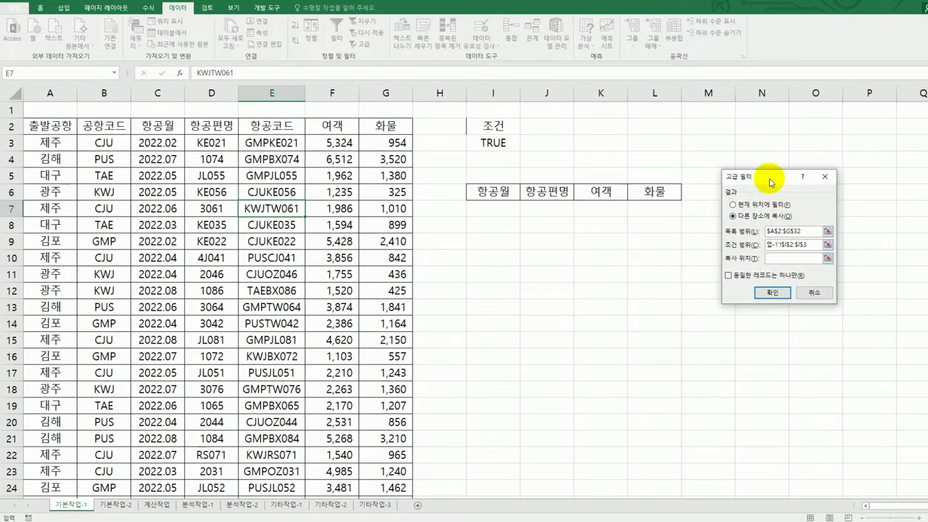
drag(495, 192, 639, 193)
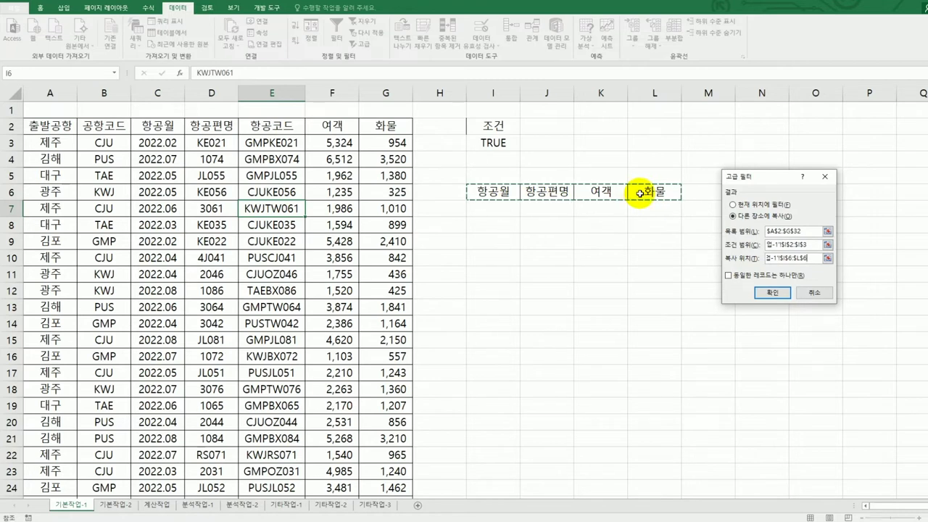
click(760, 290)
drag(547, 208, 547, 406)
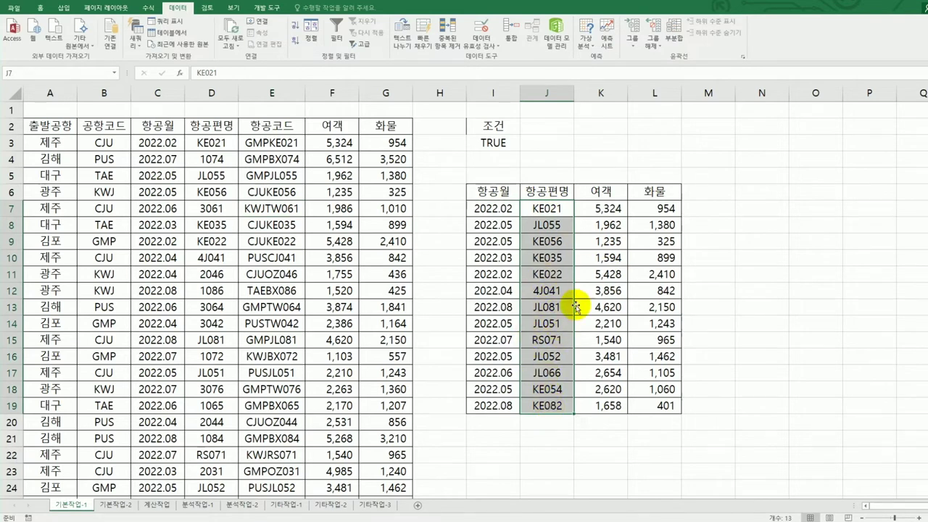
scroll(563, 298, down, 1)
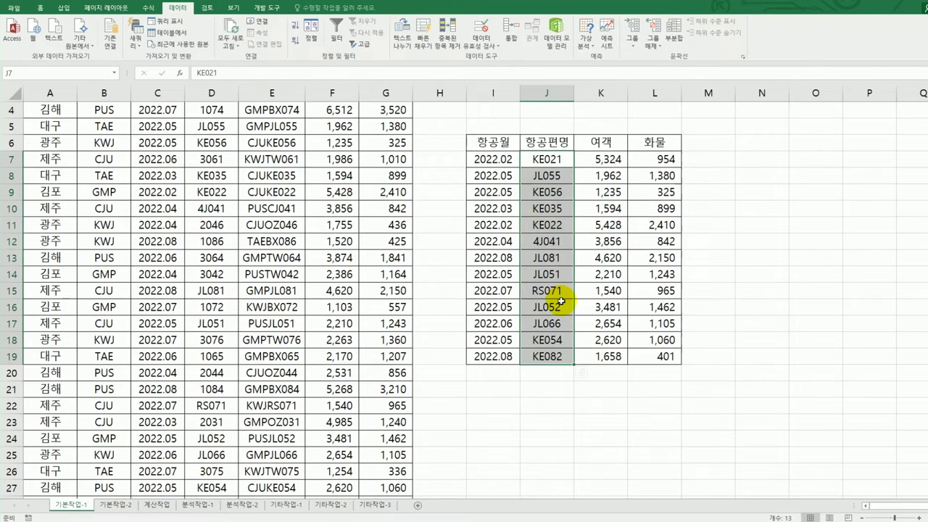
scroll(561, 301, up, 1)
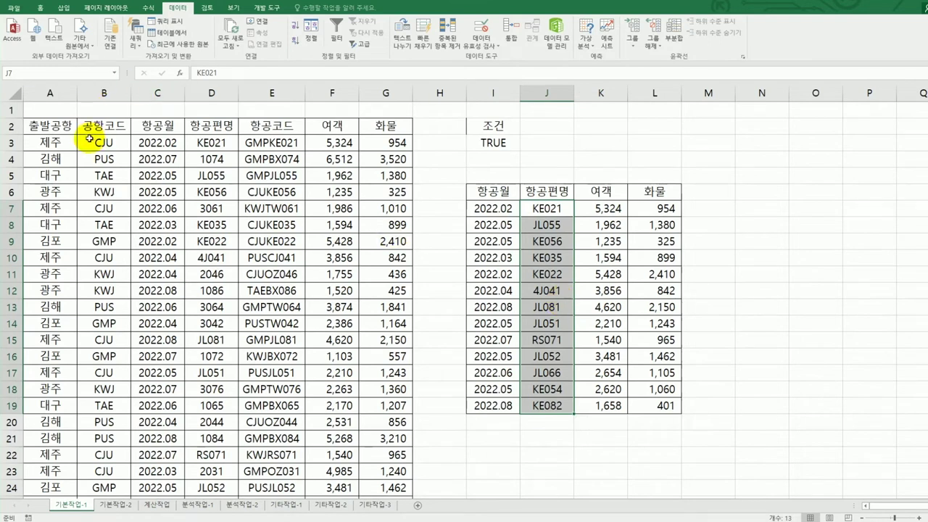
drag(67, 127, 364, 126)
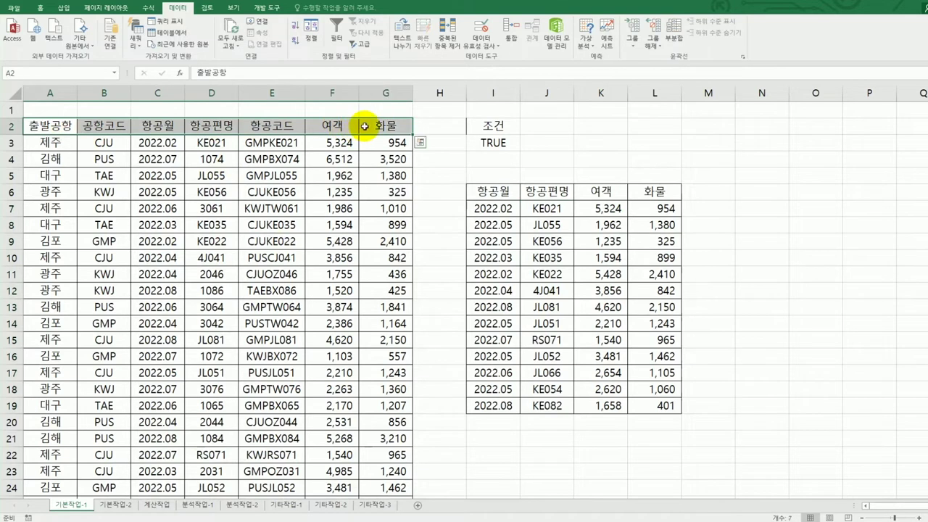
Step: Start a new conditional formatting rule for A3:G32 that uses a formula to determine which cells to format
click(66, 146)
drag(66, 147, 387, 458)
scroll(399, 453, up, 3)
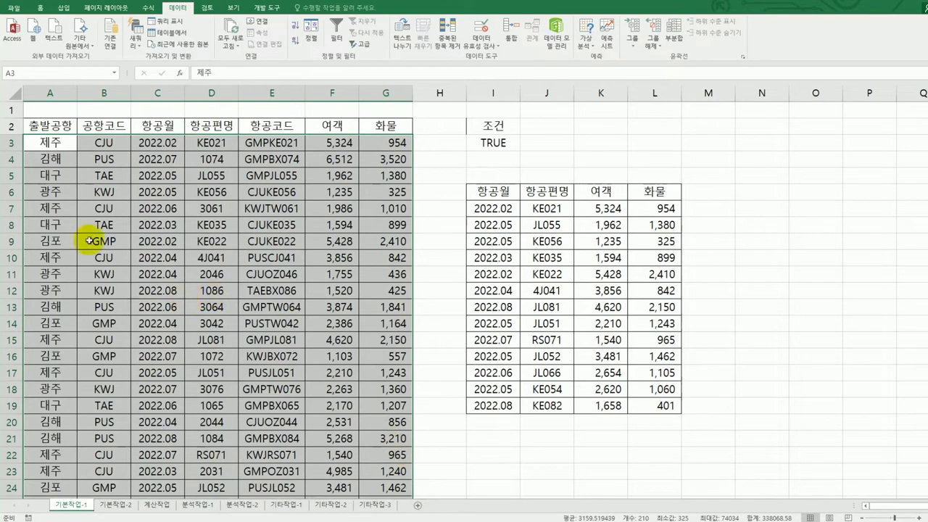
click(35, 9)
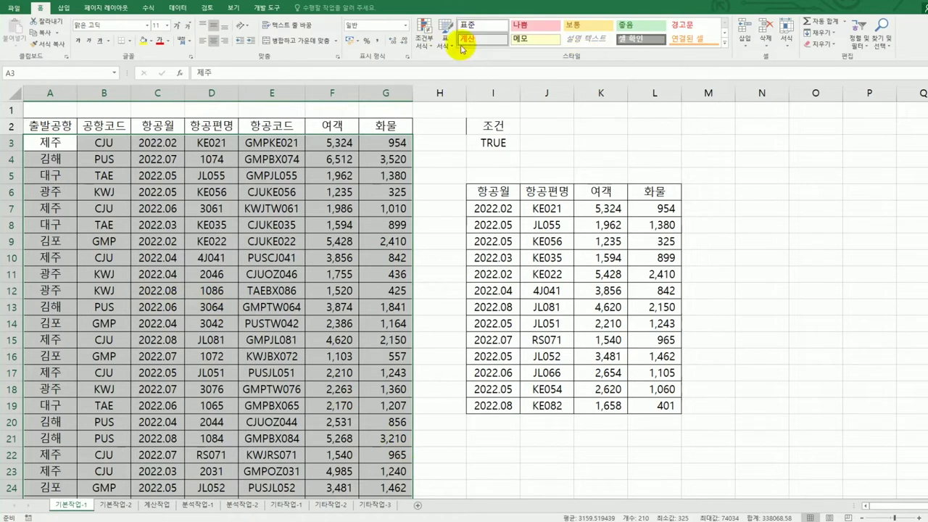
click(432, 45)
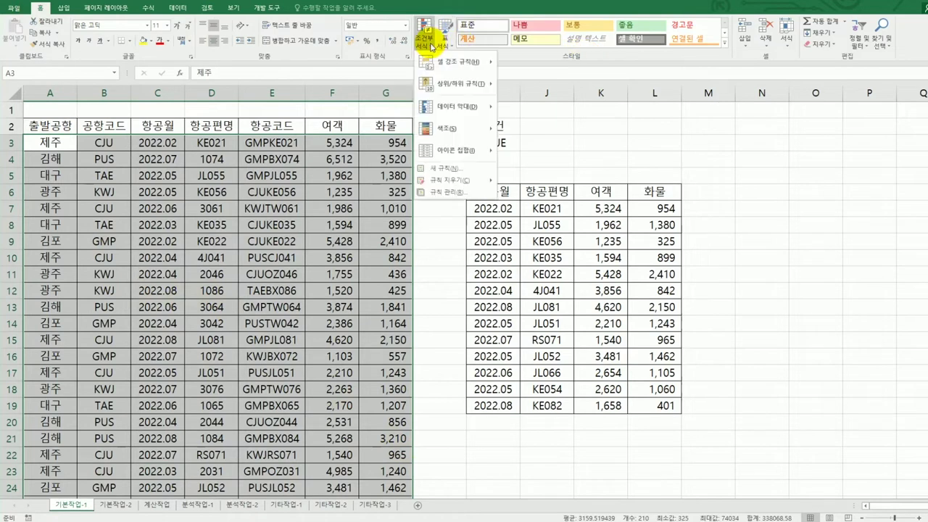
click(479, 168)
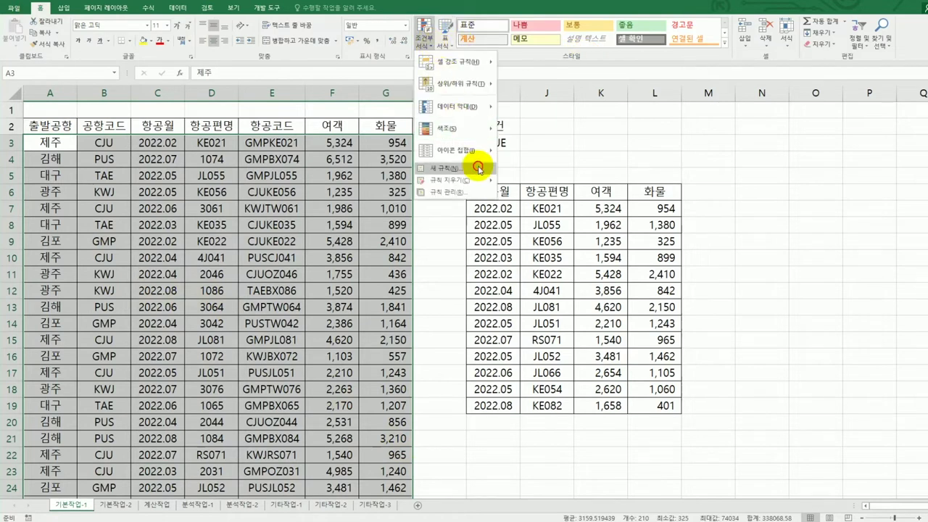
drag(684, 151, 562, 147)
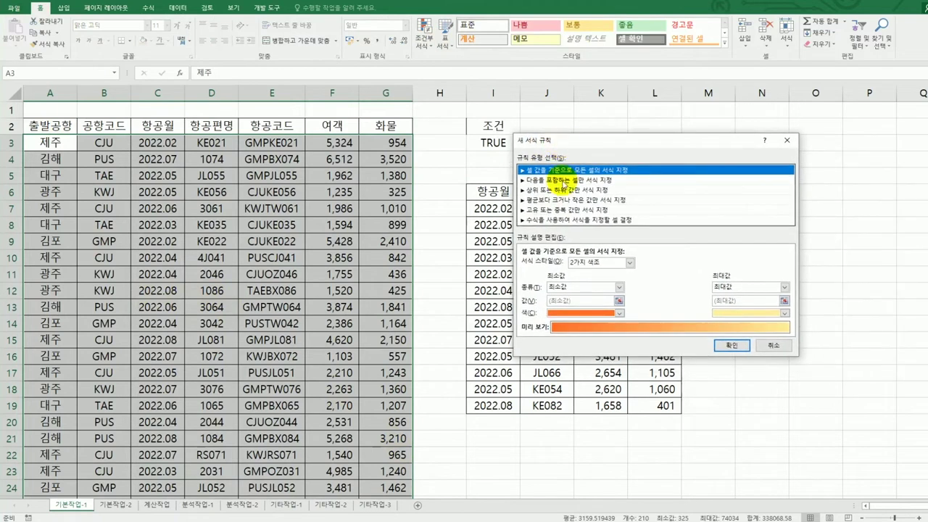
click(564, 220)
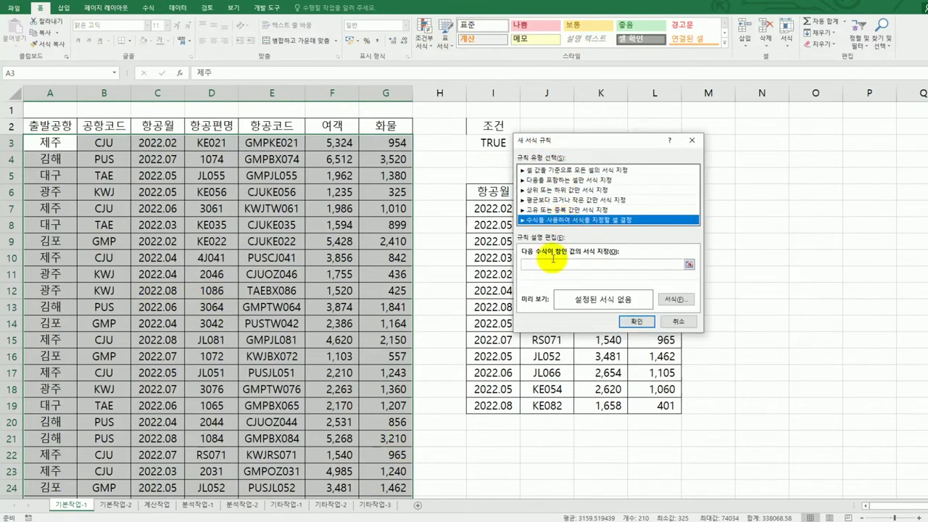
Step: Enter the rule formula =isodd(right($C3,2)) to target rows with an odd month in 항공월
click(551, 265)
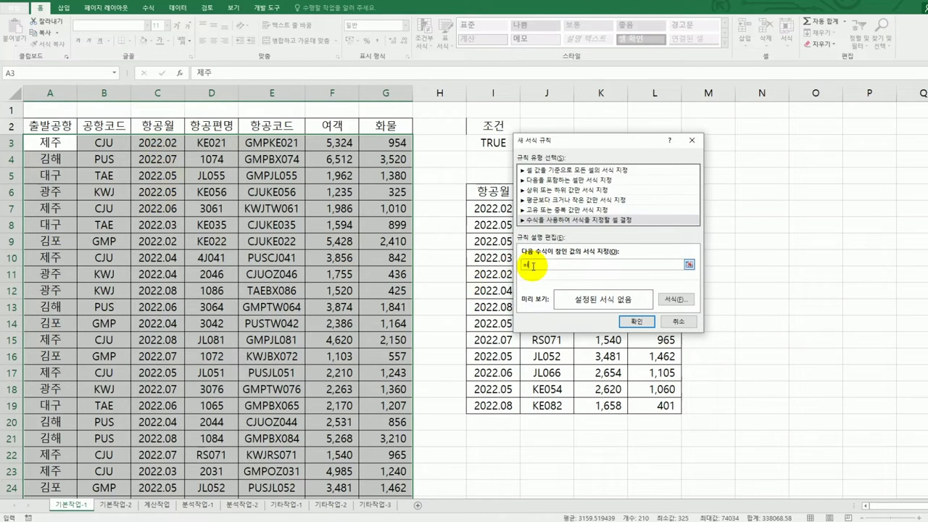
text(dd()
text(right()
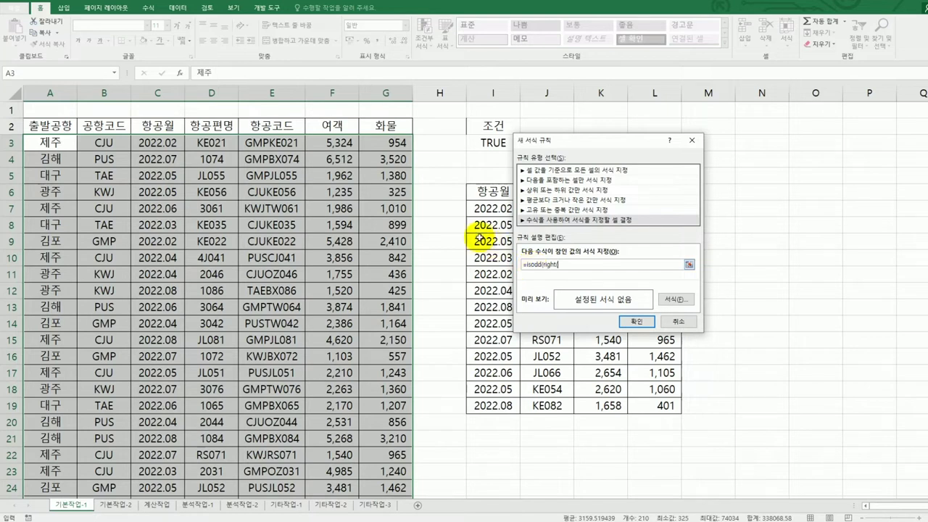
click(168, 143)
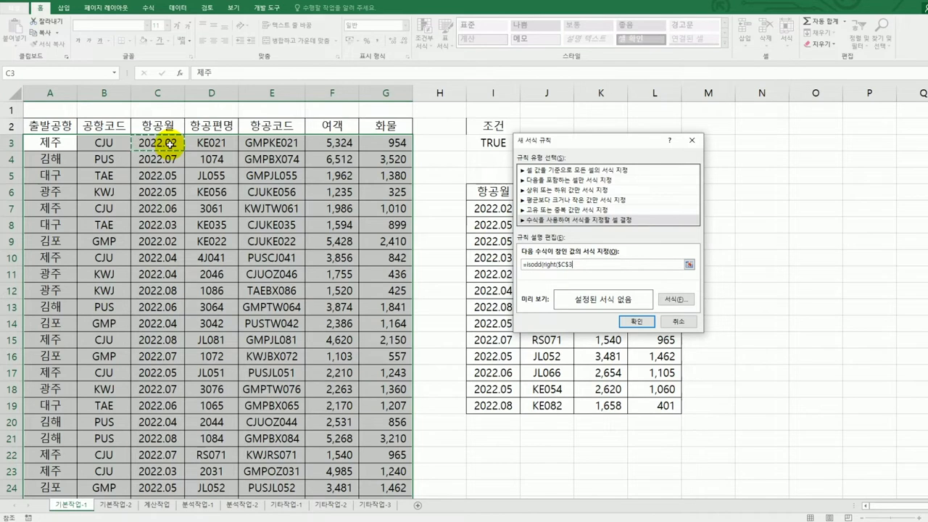
key(F4)
key(F4)
text(,)
text(2)))
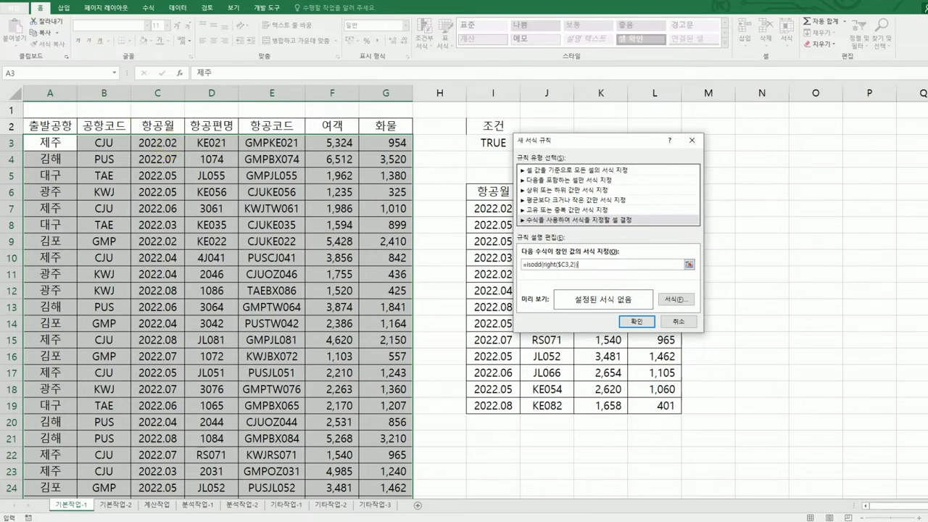
Step: Give the rule a 굵은 기울임꼴 font style in standard blue, apply it, and check the formatted rows
click(674, 298)
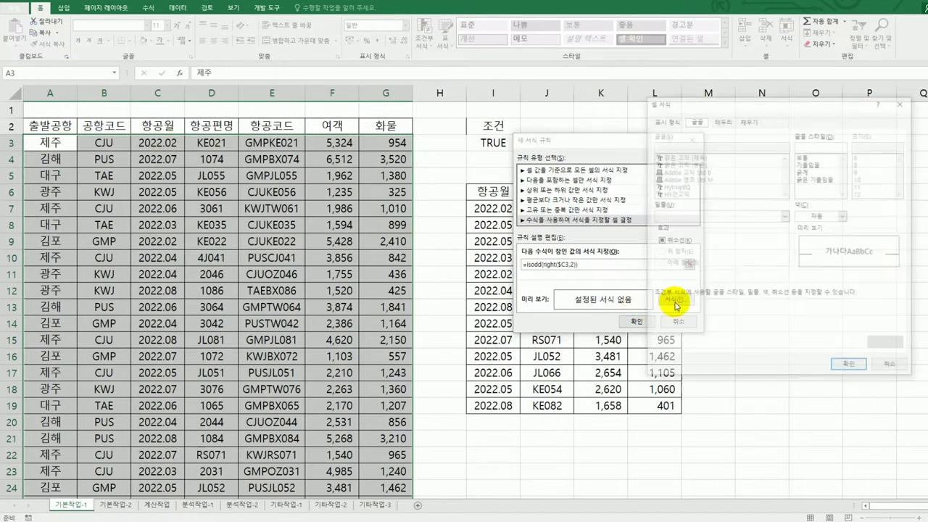
drag(721, 104, 694, 136)
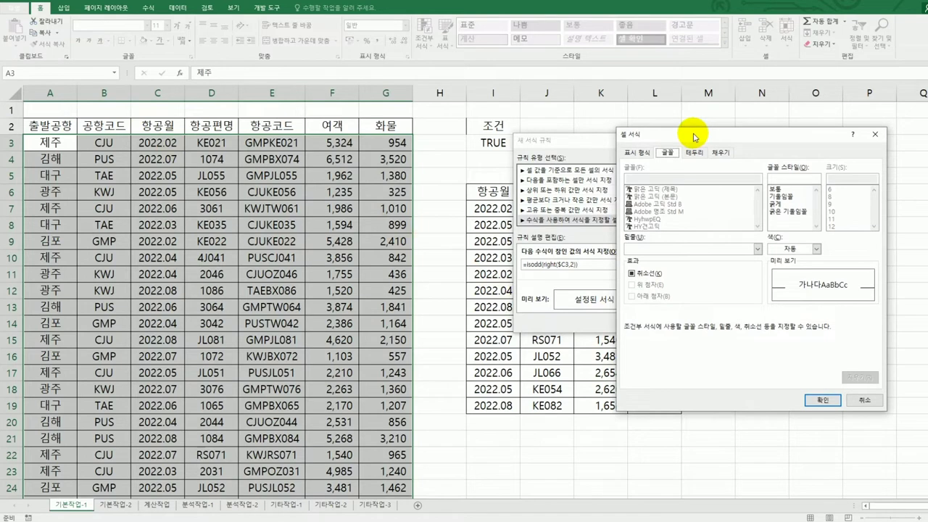
click(783, 211)
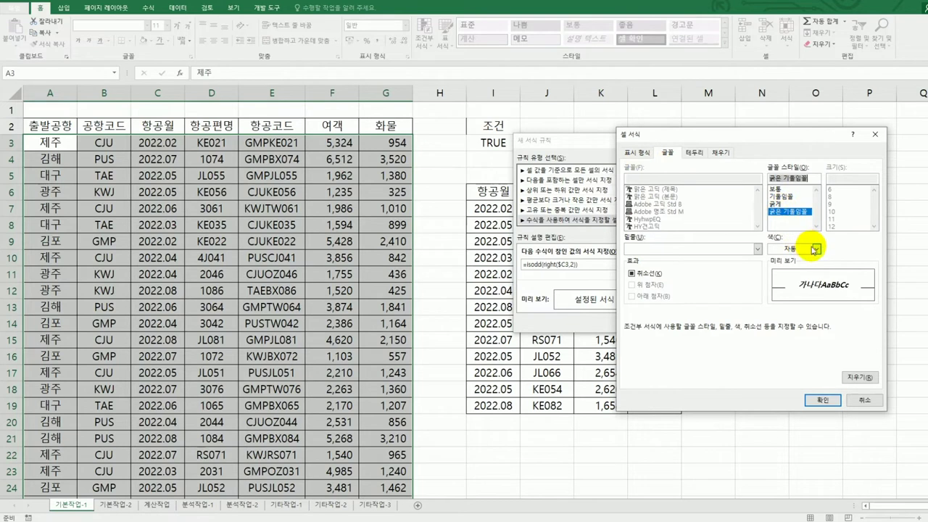
click(814, 248)
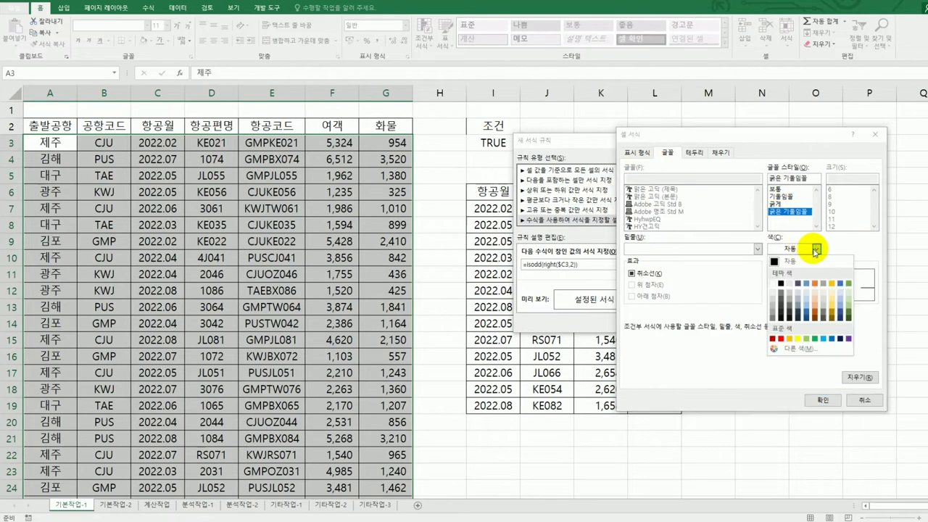
click(831, 341)
click(824, 400)
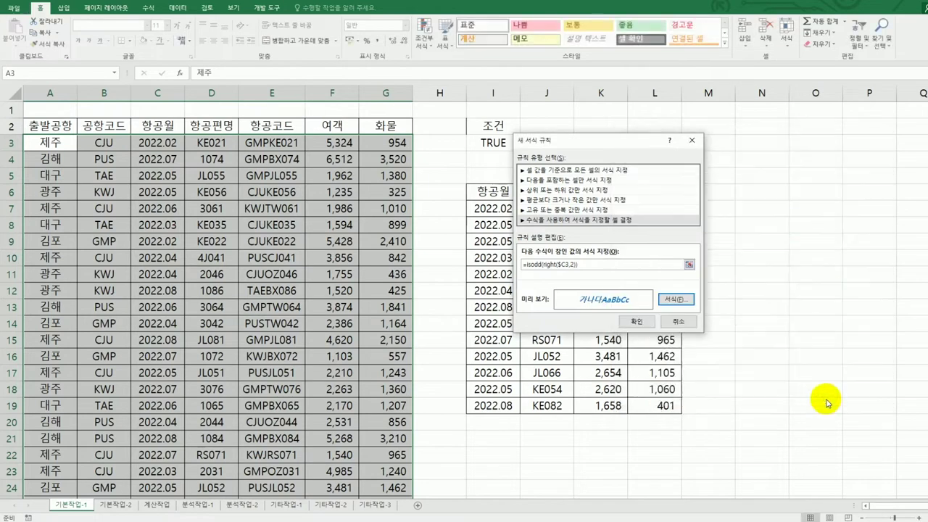
click(637, 321)
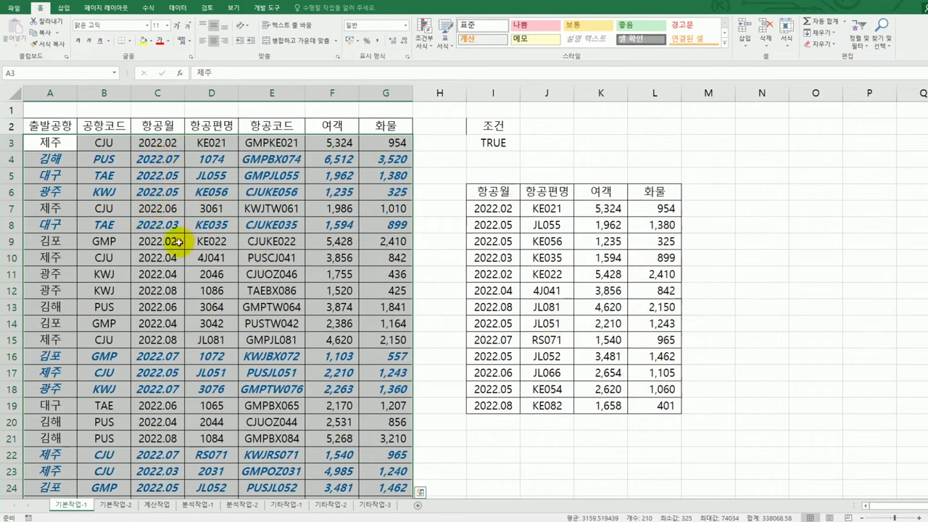
scroll(174, 255, down, 5)
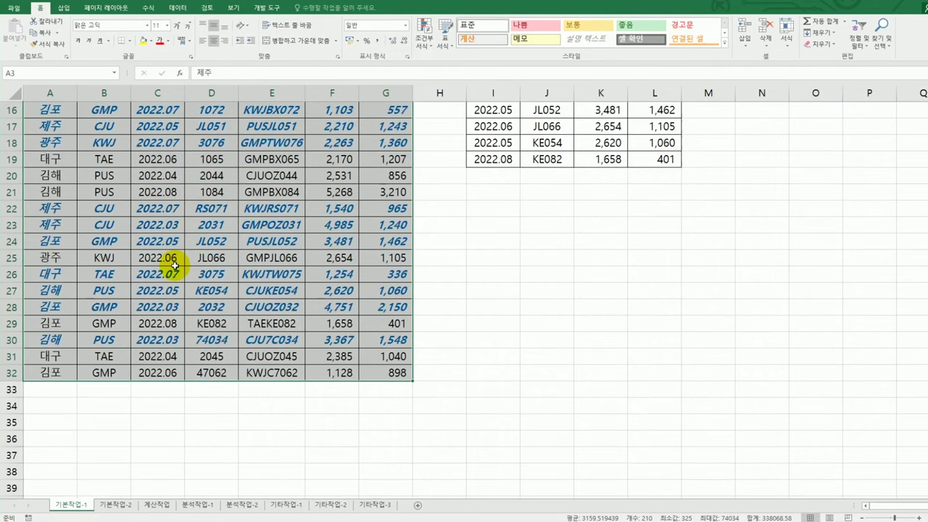
scroll(174, 261, up, 2)
scroll(175, 265, up, 3)
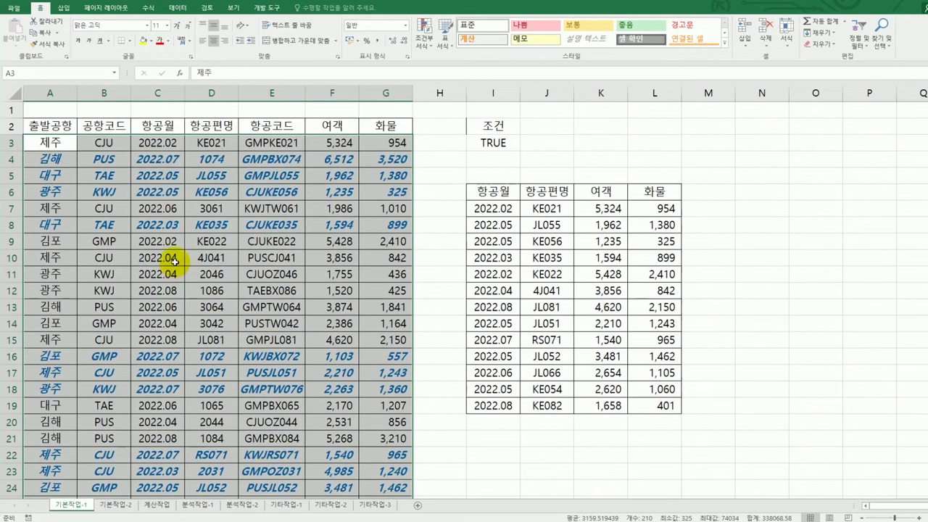
click(160, 144)
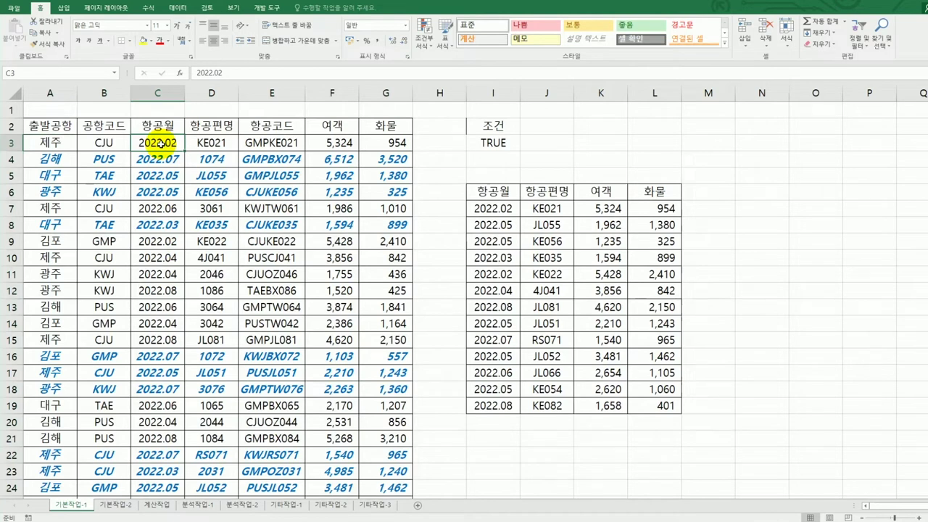
Step: On the 기본작업-2 sheet, set the table range A2:G32 as the print area
click(113, 509)
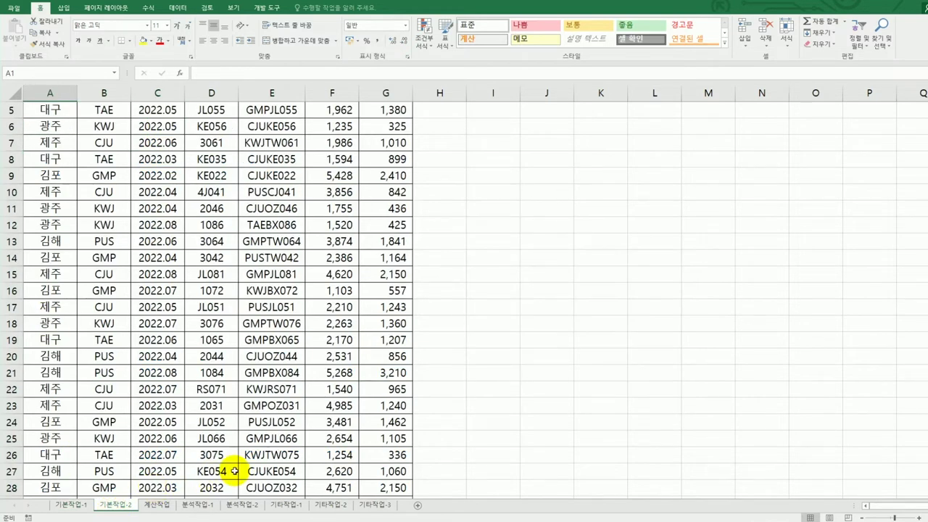
scroll(234, 471, up, 2)
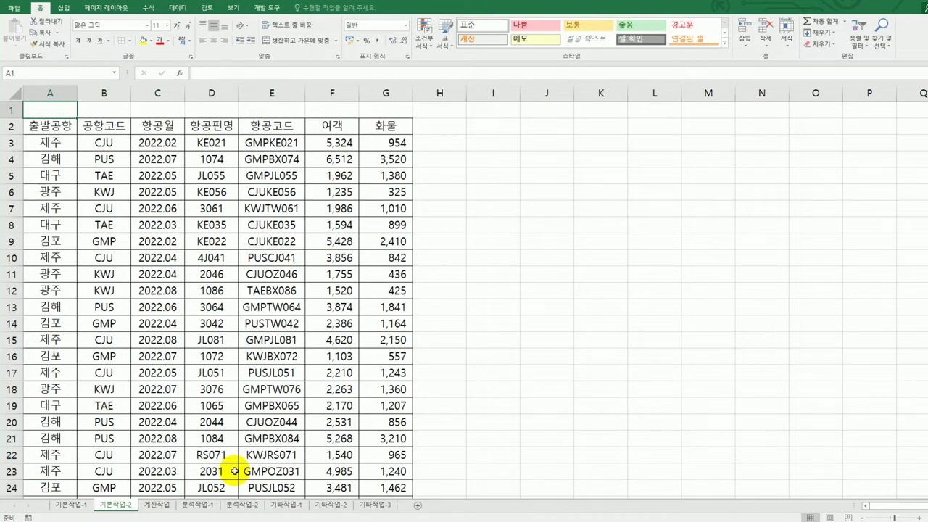
drag(45, 128, 410, 481)
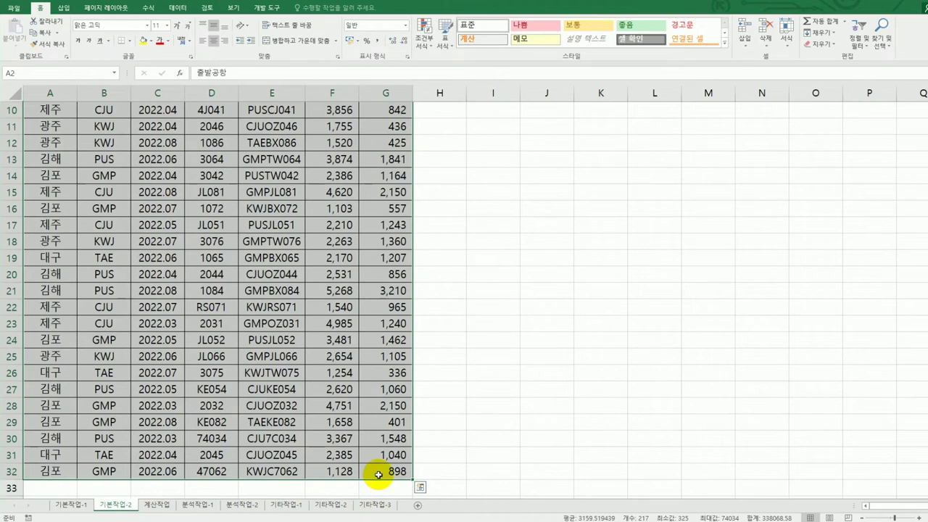
click(108, 8)
click(138, 48)
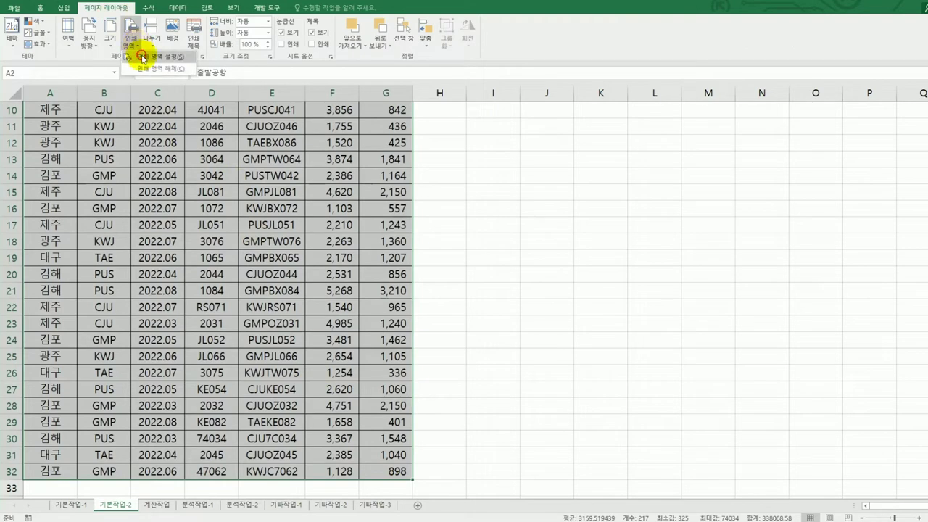
click(142, 58)
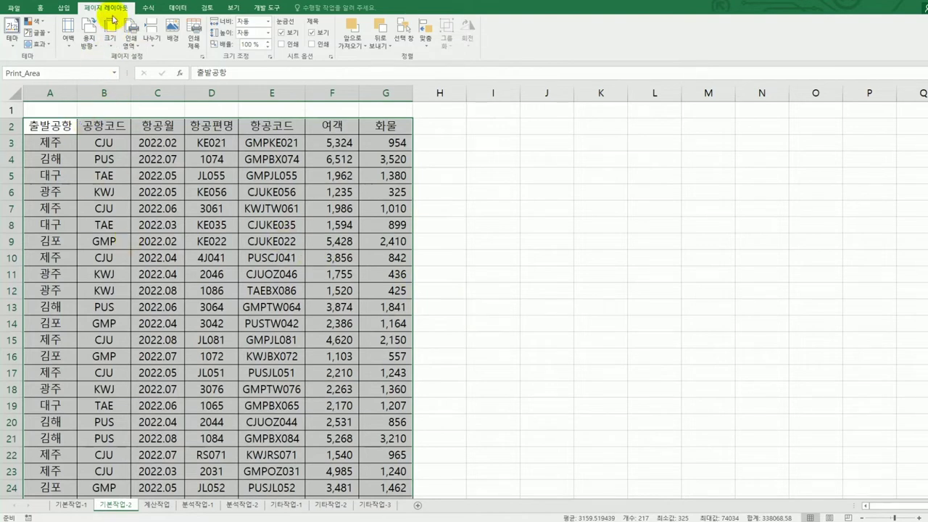
Step: In the page setup, set row 2 ($2:$2) as the title row repeated on every printed page
click(202, 58)
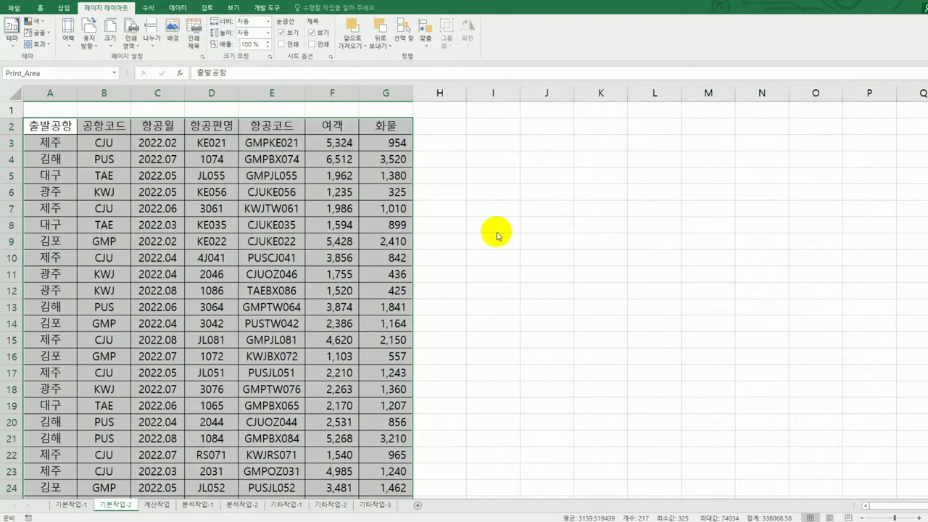
drag(559, 93, 576, 142)
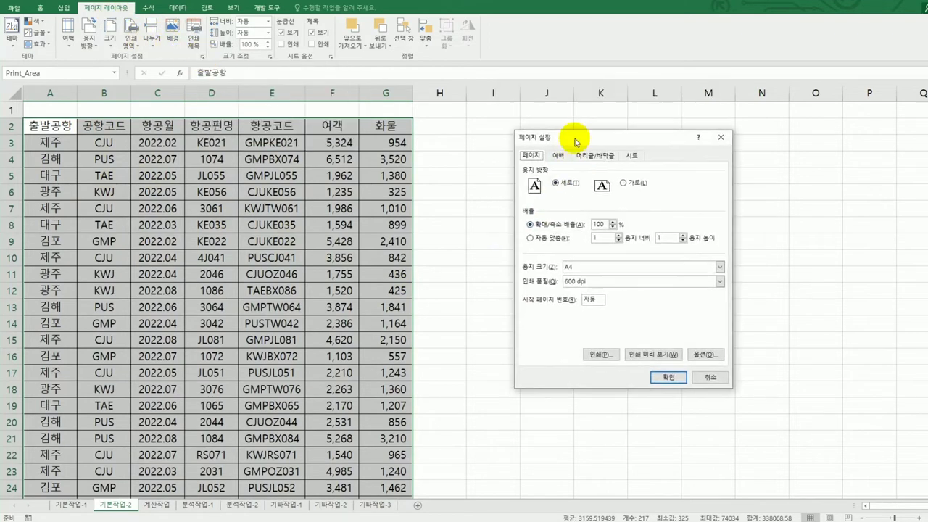
click(628, 156)
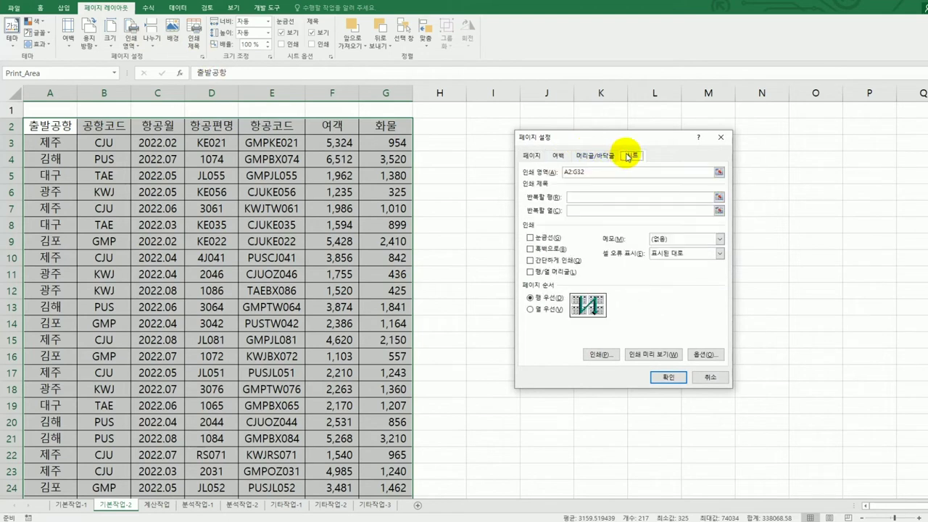
click(591, 198)
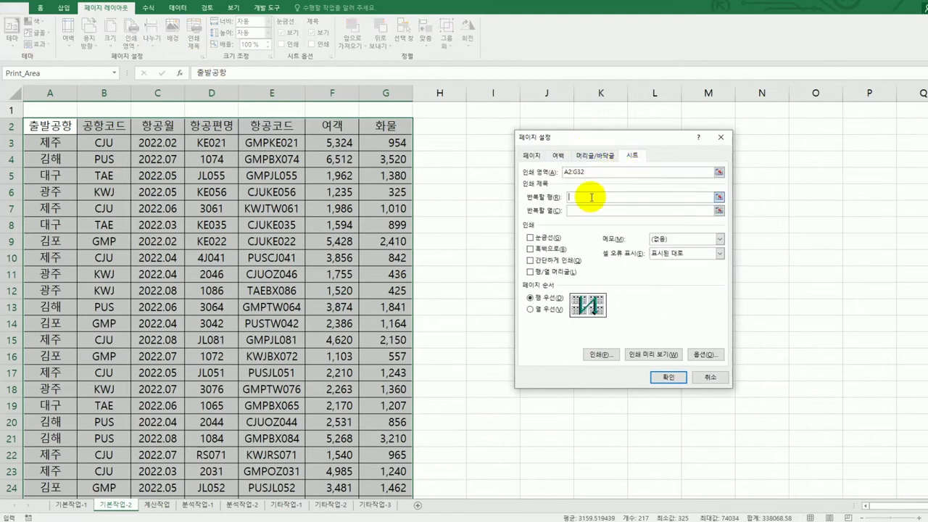
click(16, 125)
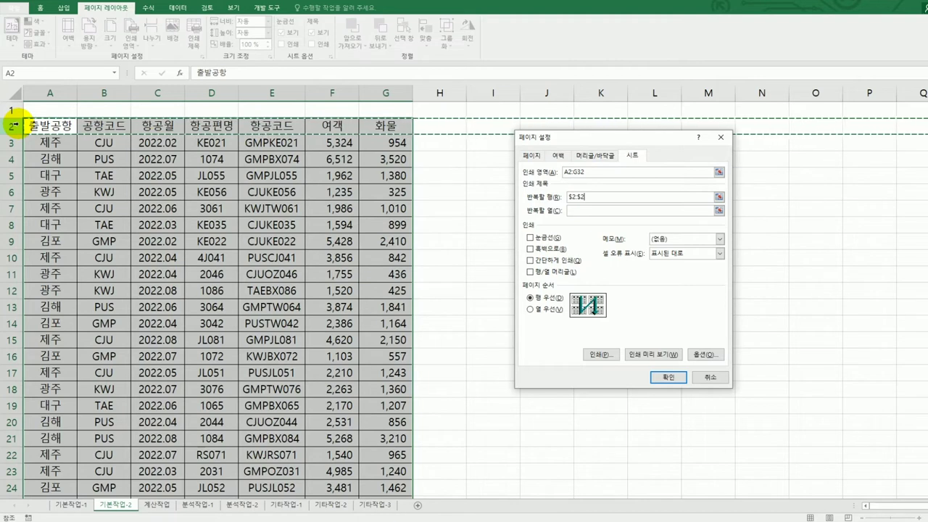
Step: Center the printed content on the page both horizontally and vertically
click(557, 156)
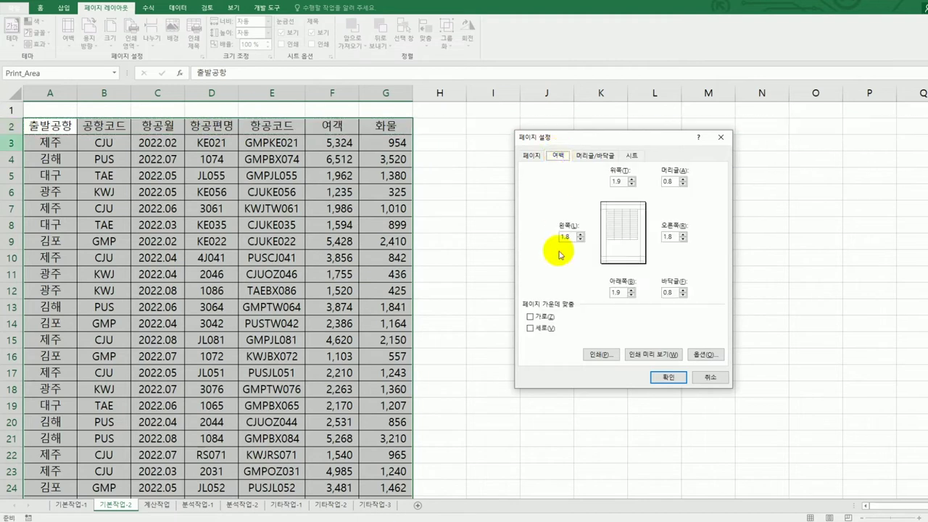
click(536, 317)
click(534, 328)
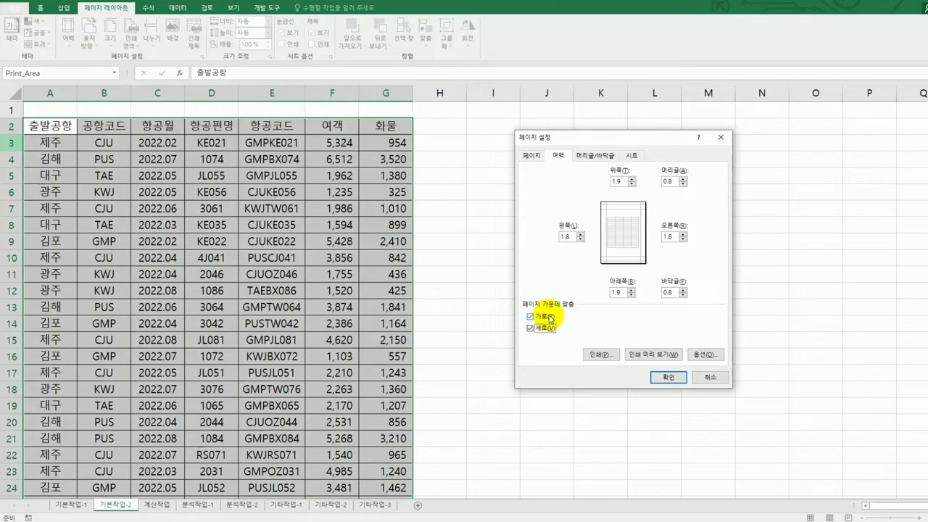
Step: Add the page number to the center section of the footer and apply the page setup
click(593, 158)
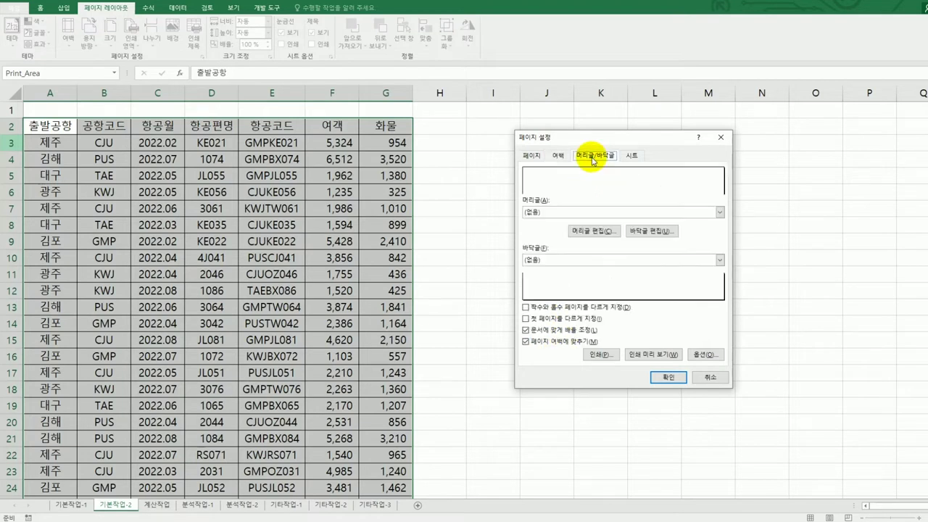
click(651, 231)
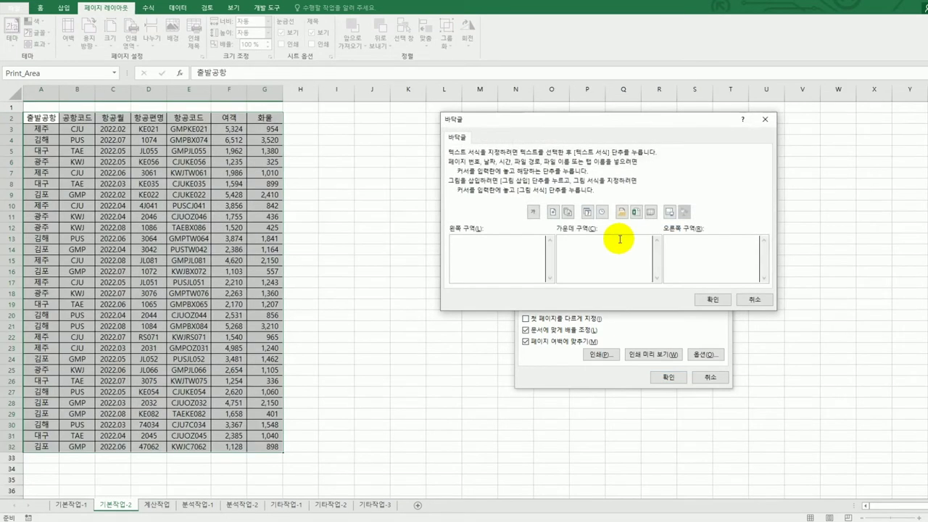
click(617, 243)
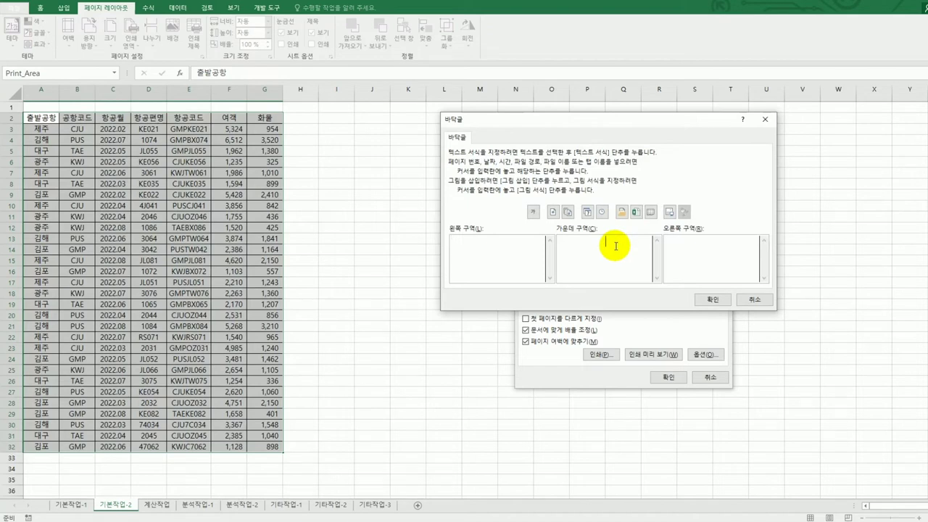
click(553, 212)
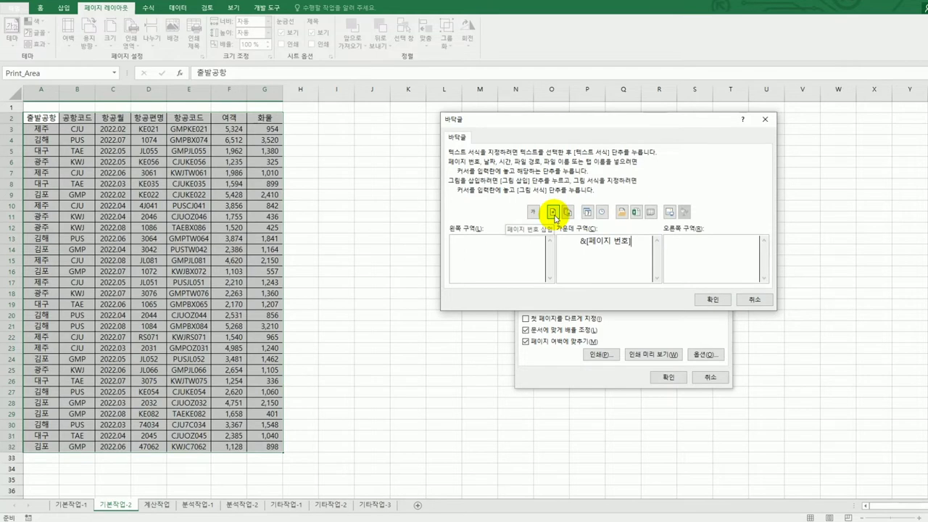
click(700, 299)
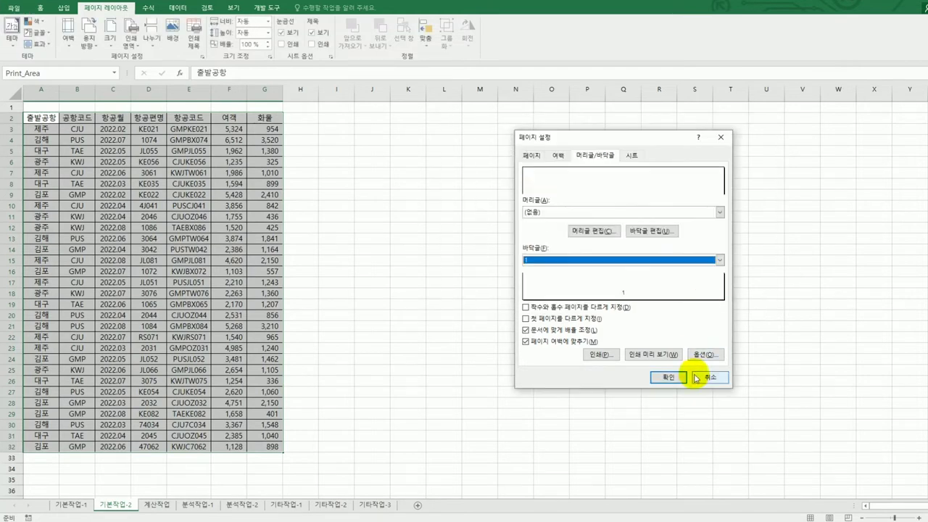
click(668, 378)
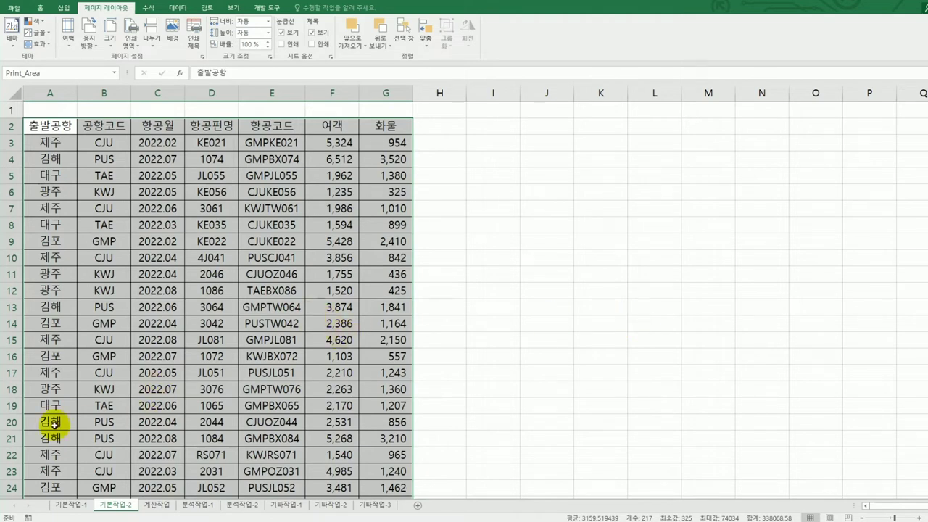
Step: Insert a page break at cell A16 so that row 16 starts a new printed page
click(56, 356)
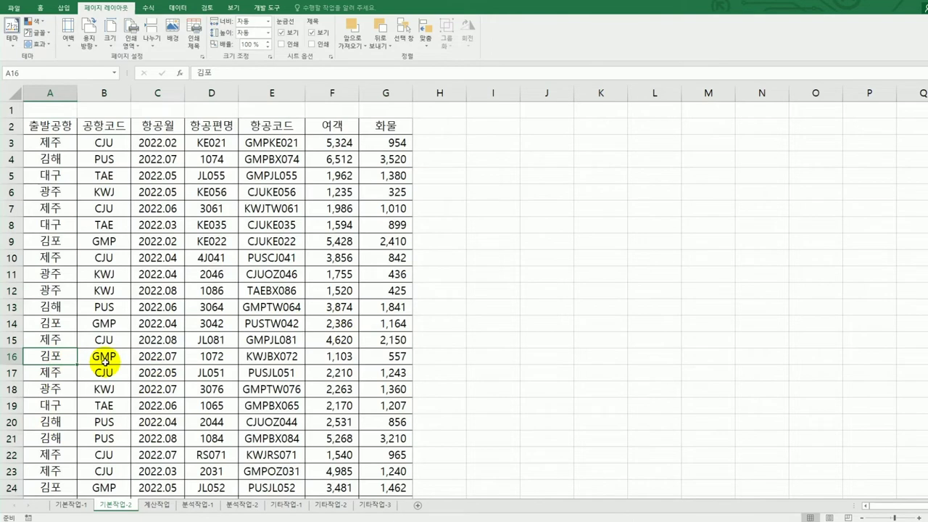
click(104, 361)
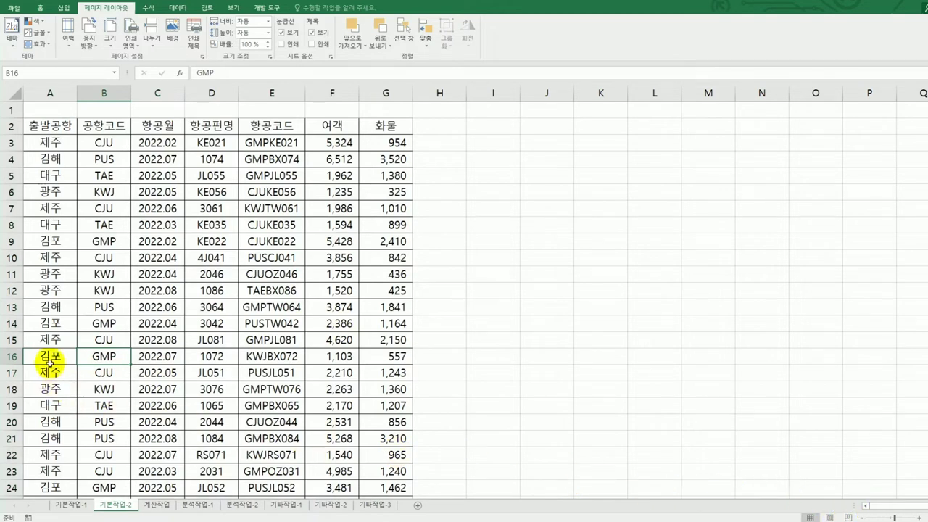
click(50, 358)
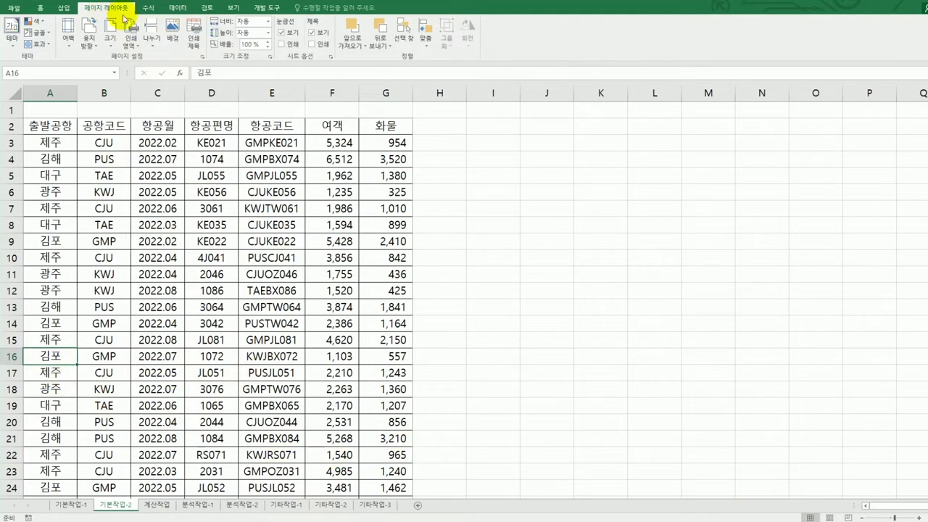
click(150, 43)
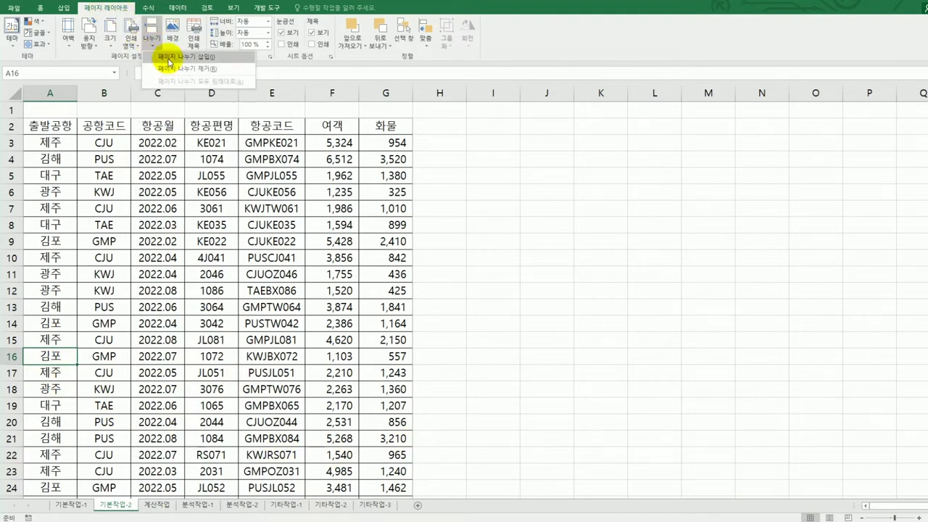
click(168, 62)
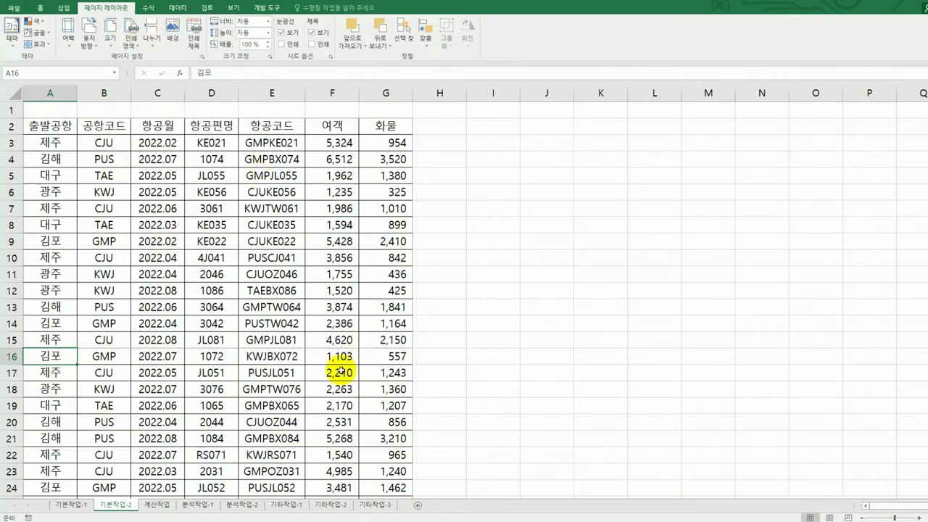
drag(45, 358, 363, 359)
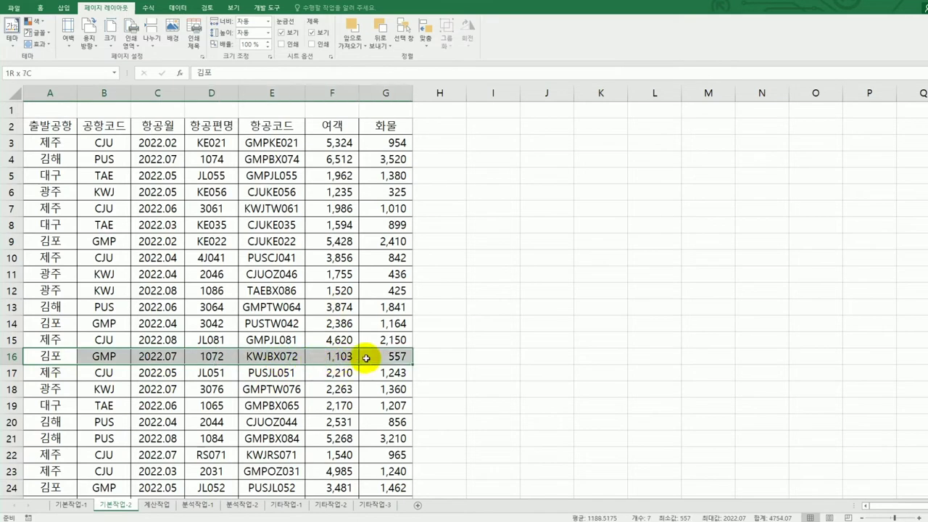
click(304, 391)
click(159, 356)
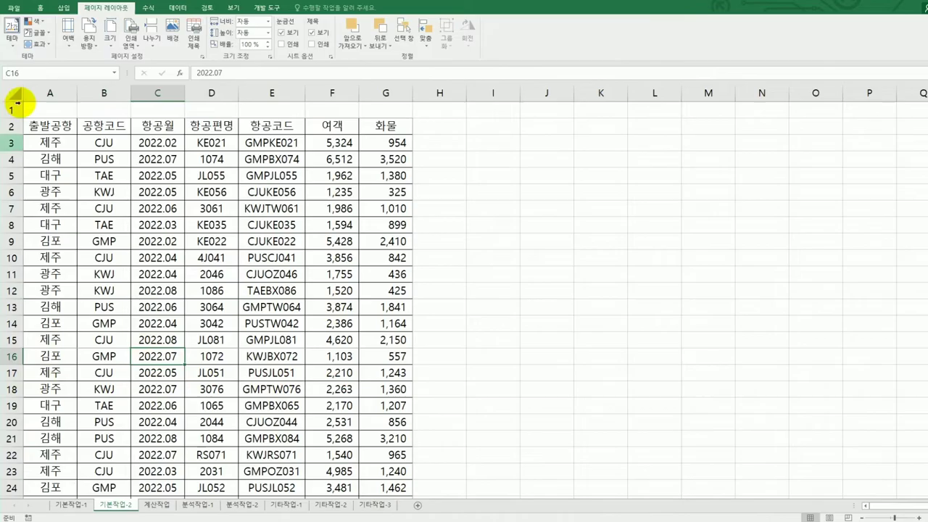
Step: Check both pages in the print preview for the title row, centering and page number, and return to the sheet
click(14, 8)
click(27, 137)
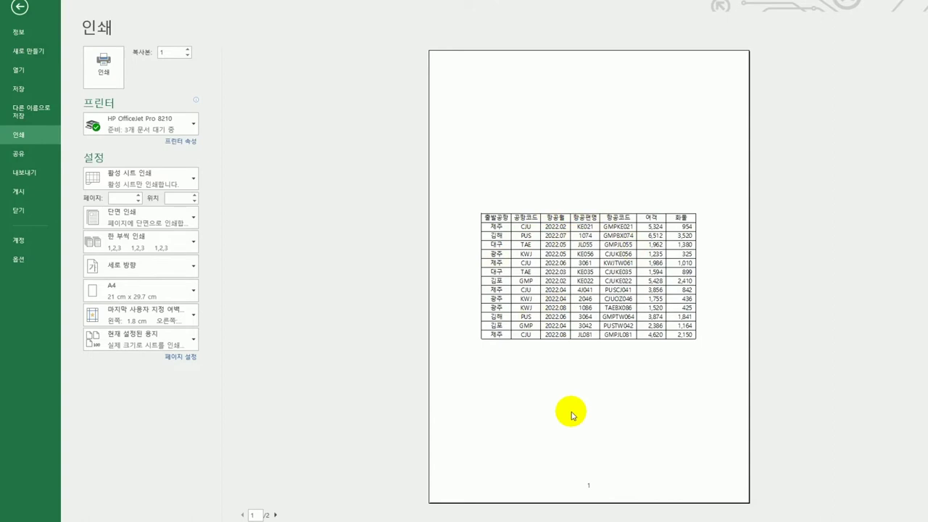
click(275, 515)
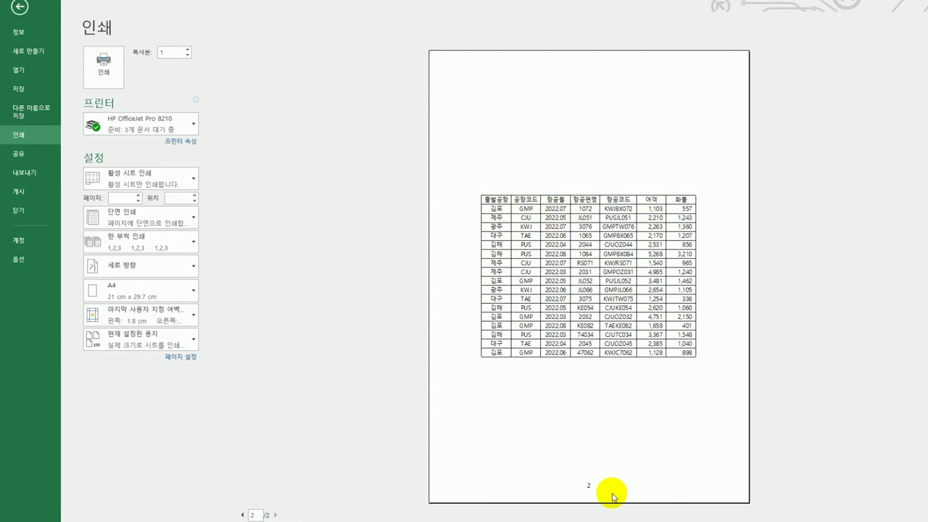
click(20, 8)
click(253, 258)
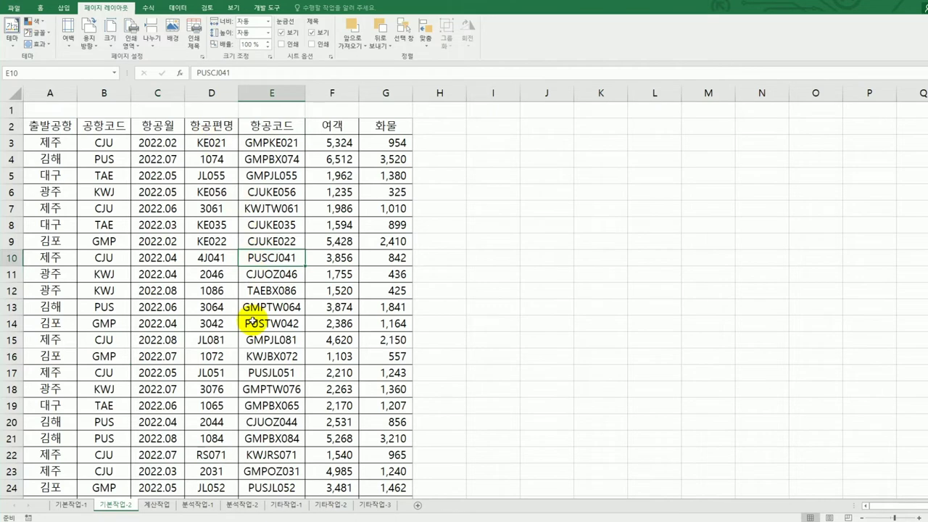
Step: On the 계산작업 sheet, examine the 신청일 and 구독기간 values in row 3 needed for the 구독완료 column
click(163, 506)
scroll(300, 445, up, 1)
click(297, 146)
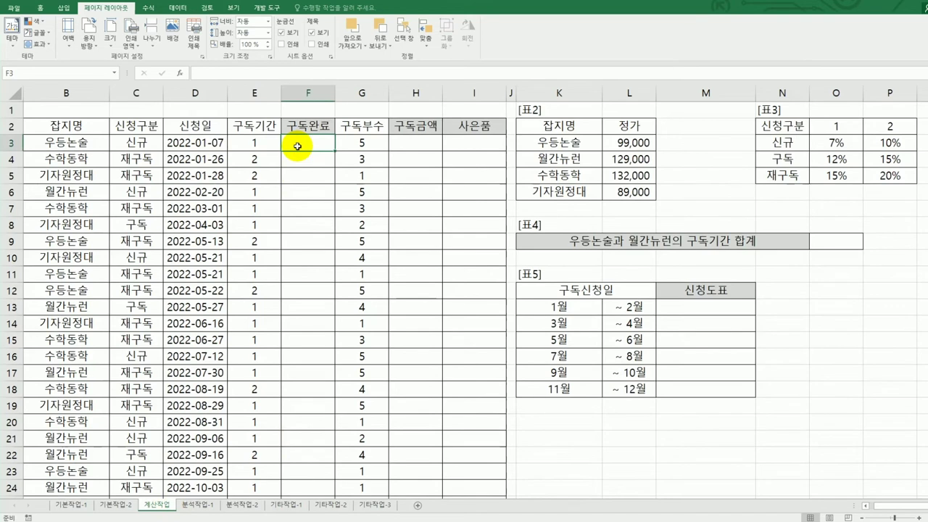
click(199, 143)
click(252, 143)
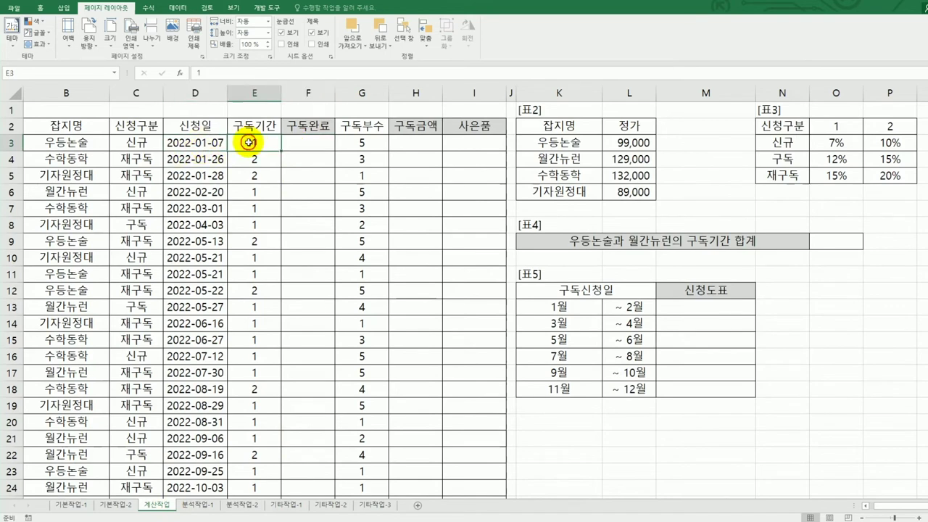
click(301, 143)
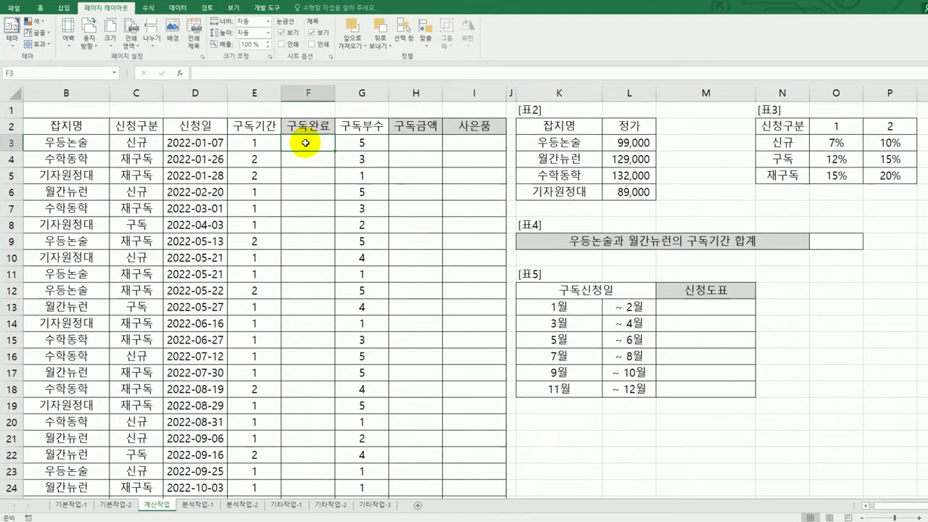
click(214, 147)
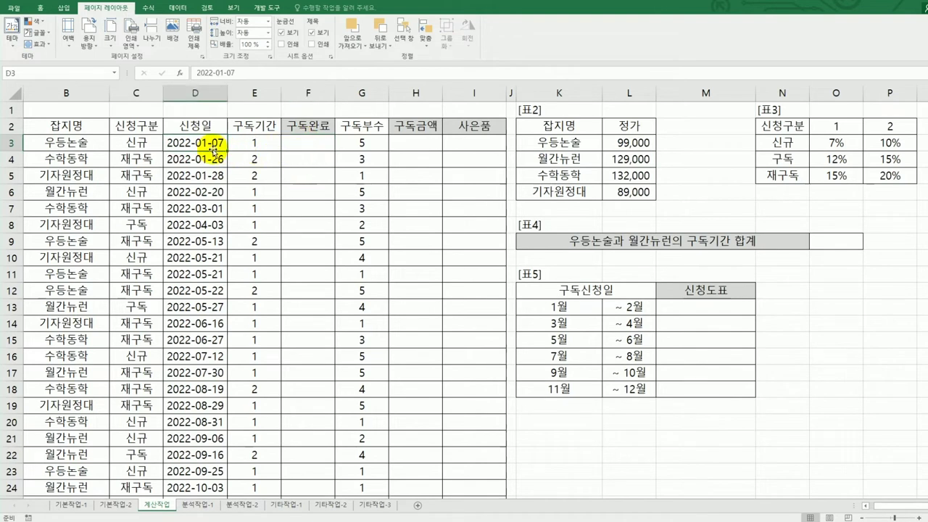
click(255, 142)
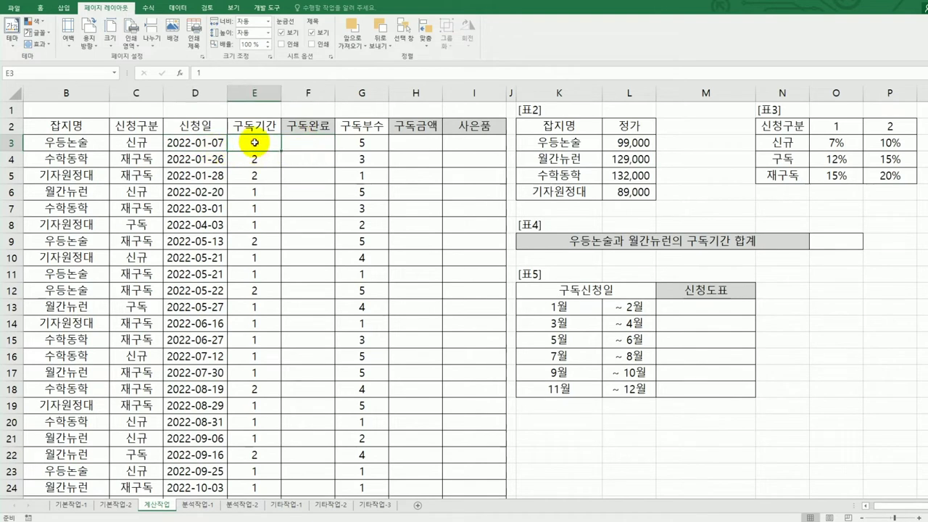
click(300, 143)
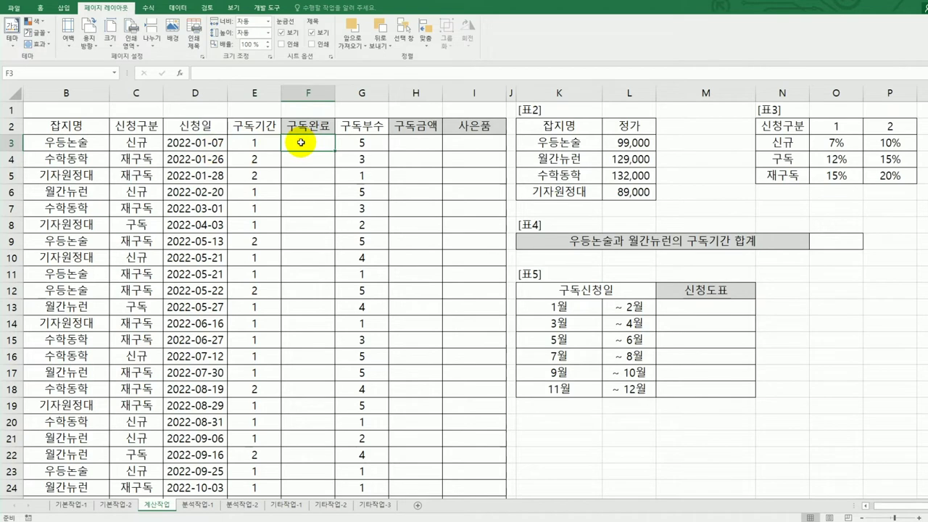
click(265, 156)
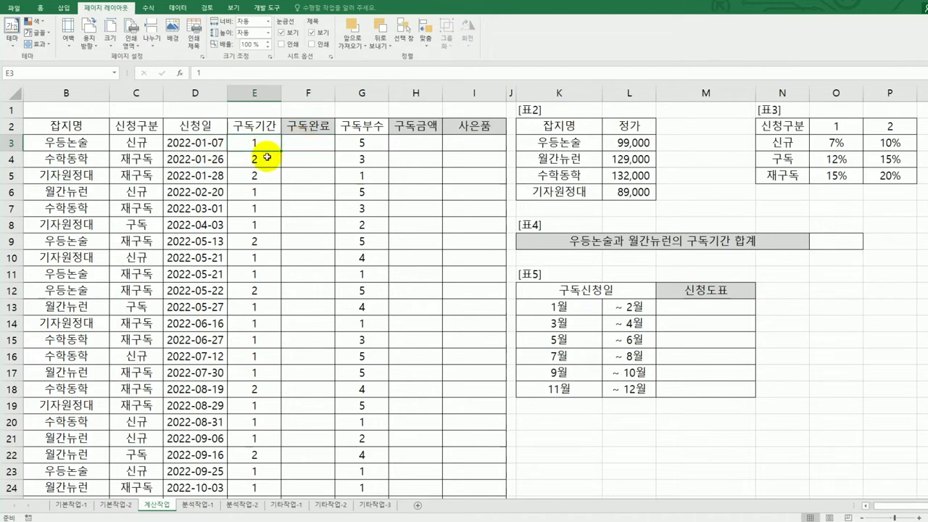
Step: In 구독완료 cell F3, write the formula =EDATE(D3,E3*12-1)
click(290, 143)
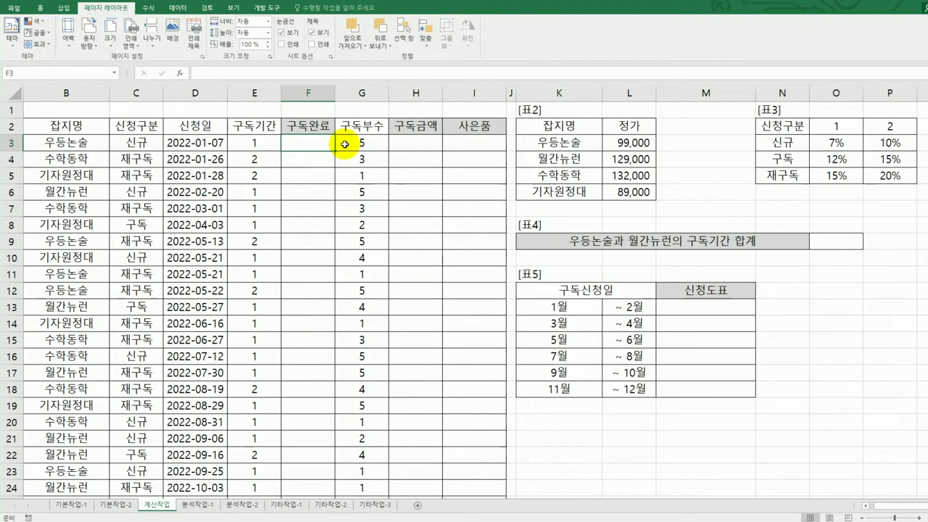
text(=e)
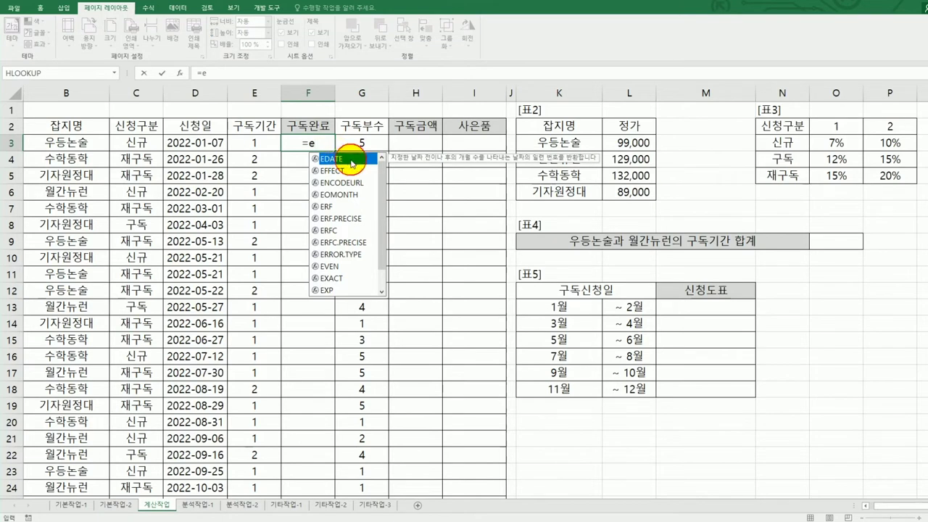
double_click(351, 162)
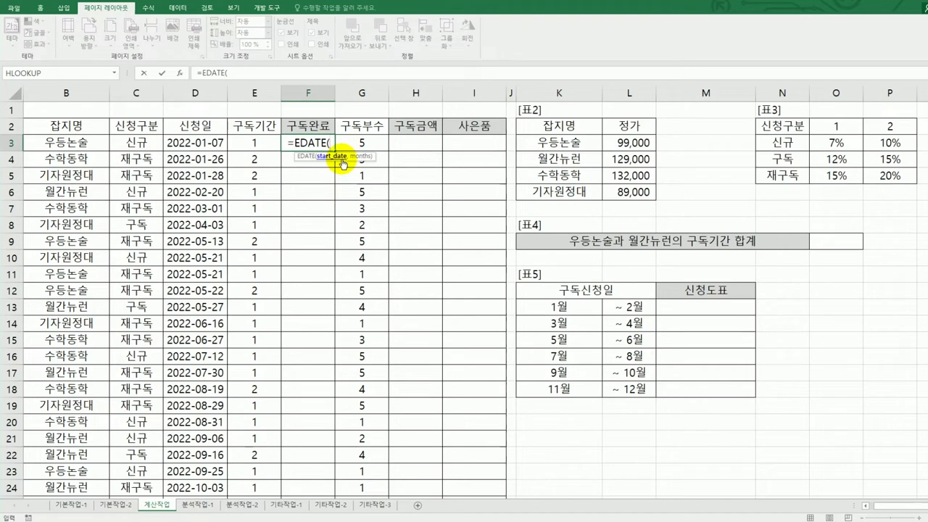
click(205, 143)
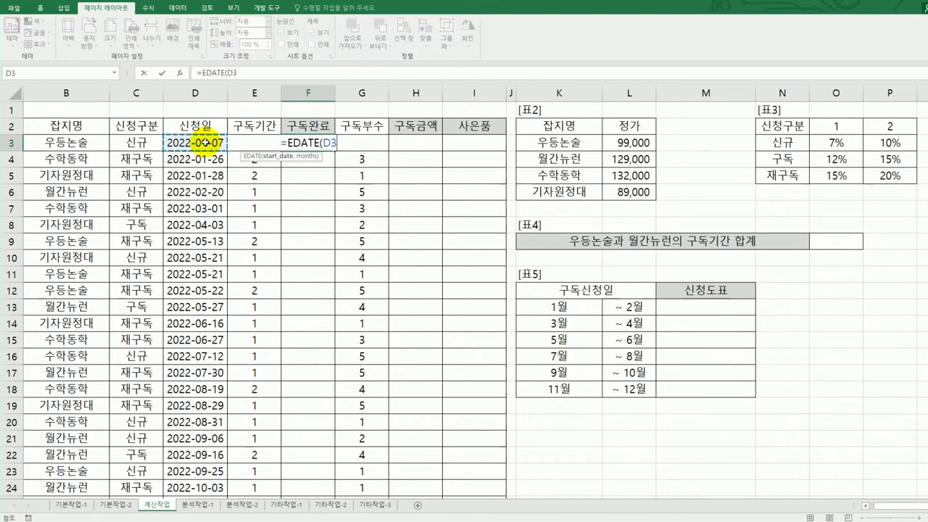
text(,)
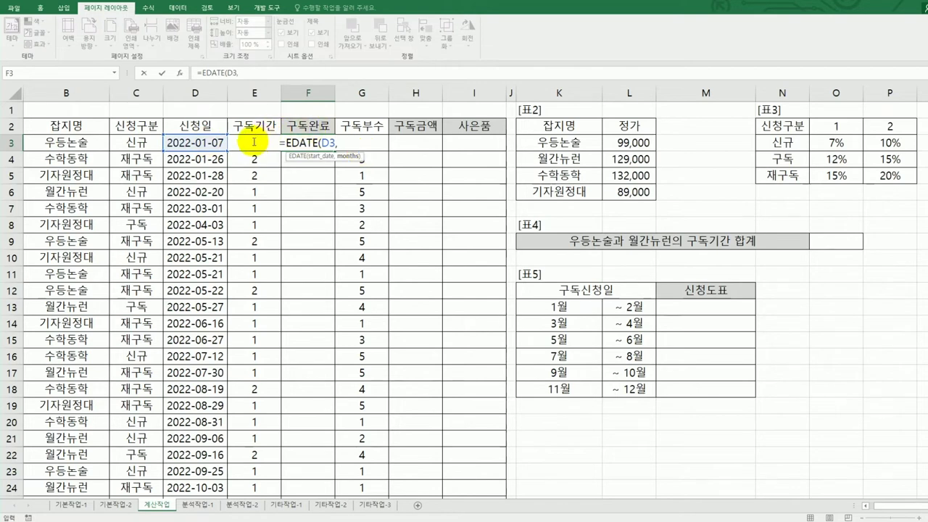
key(Left)
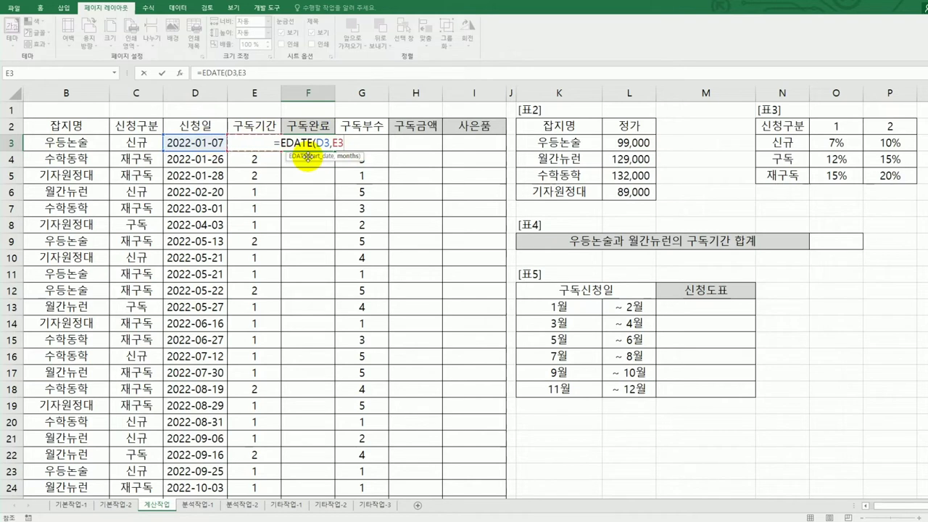
text(*12)
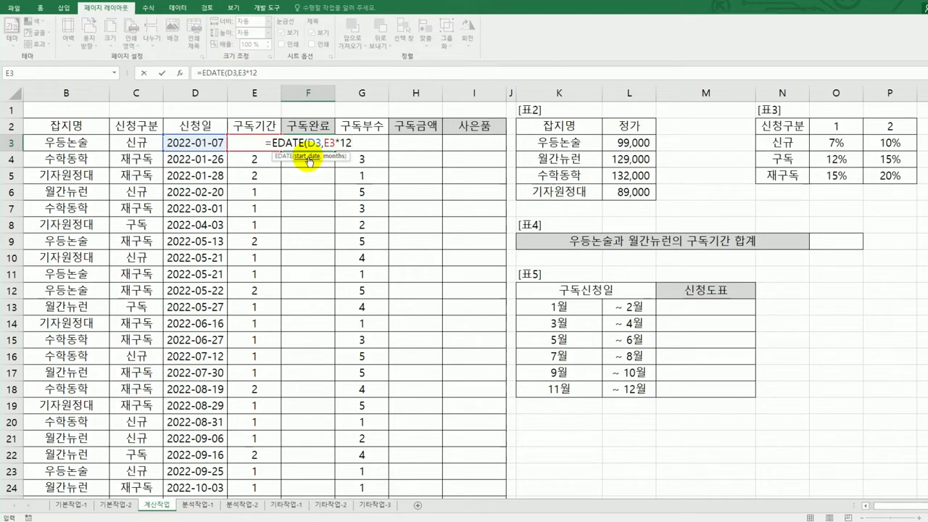
text(-1)
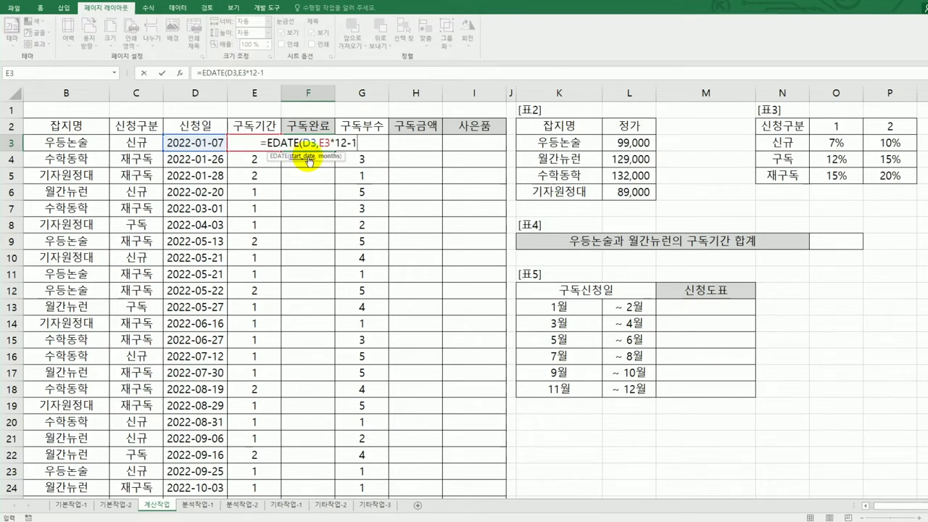
text())
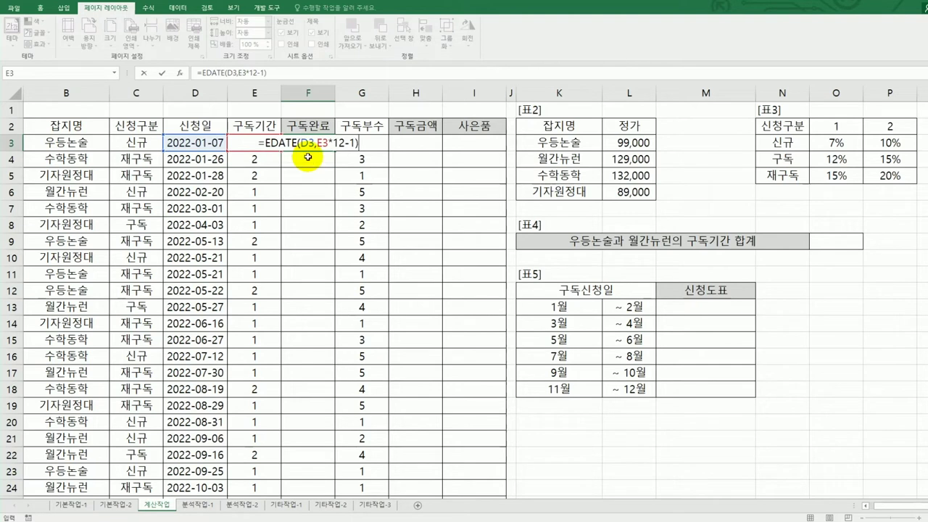
Step: Enclose E3*12 in parentheses so the F3 formula reads =EDATE(D3,(E3*12)-1)
click(316, 144)
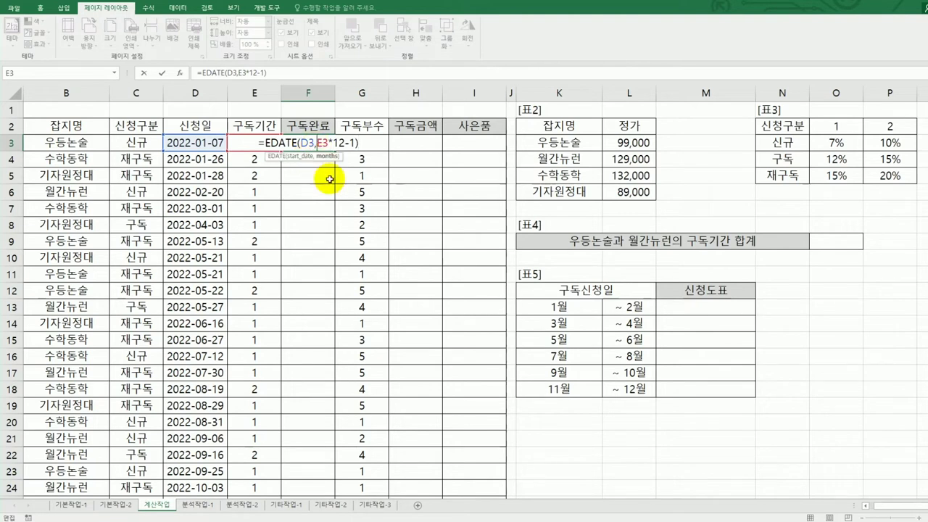
text(()
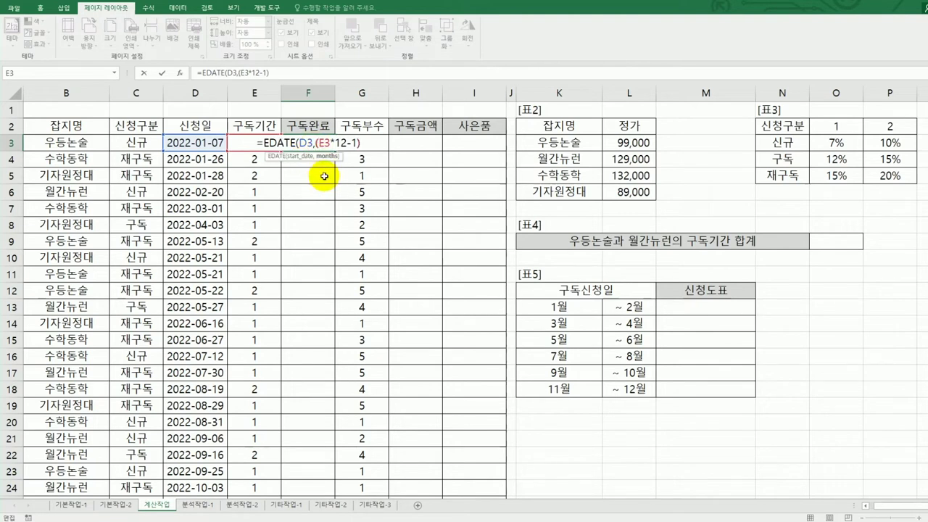
key(Right)
key(Right)
key(Right)
key(Right)
key(Right)
text())
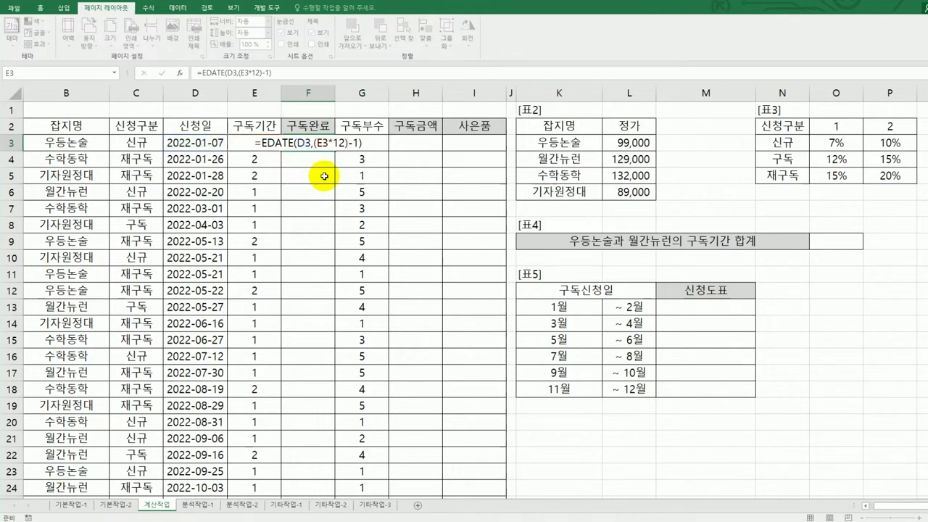
Step: Commit the F3 formula and preview its result in the date format *2012-03-14 without applying that format to the cell
key(Return)
click(322, 145)
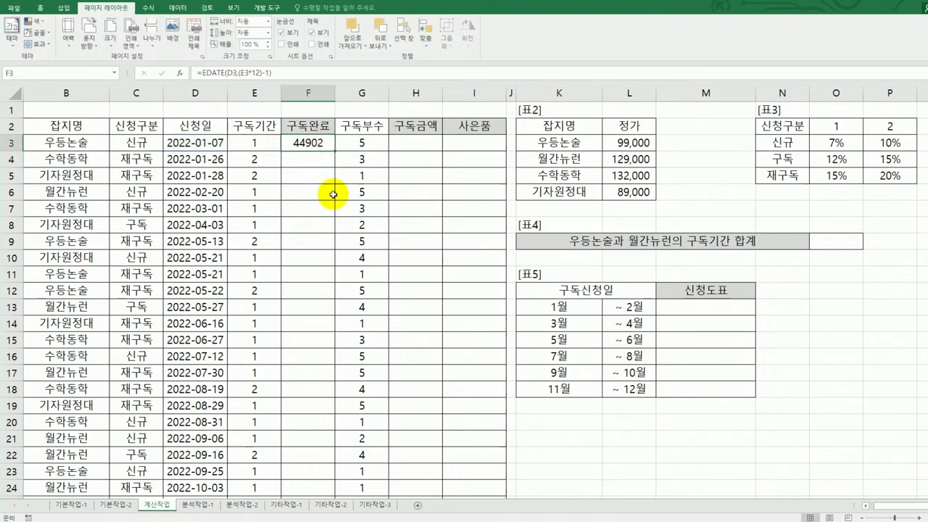
right_click(315, 143)
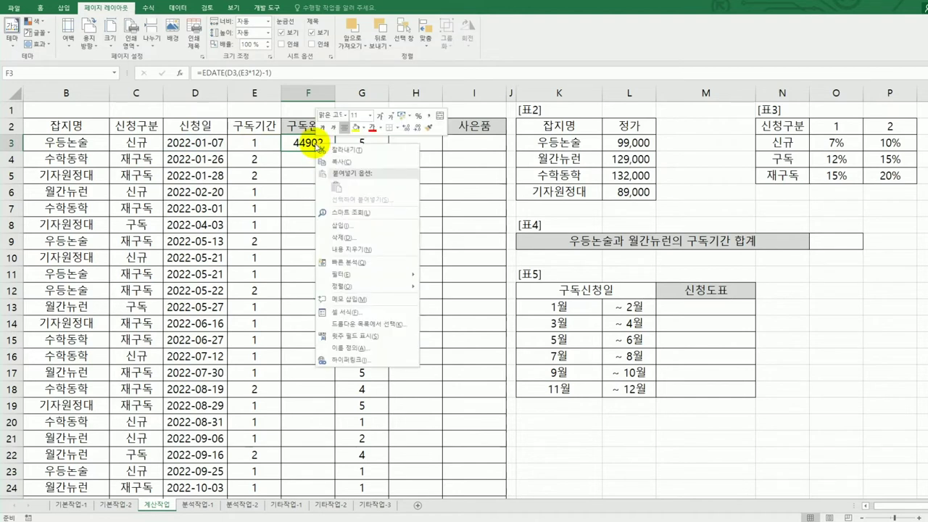
click(341, 312)
drag(417, 180, 568, 146)
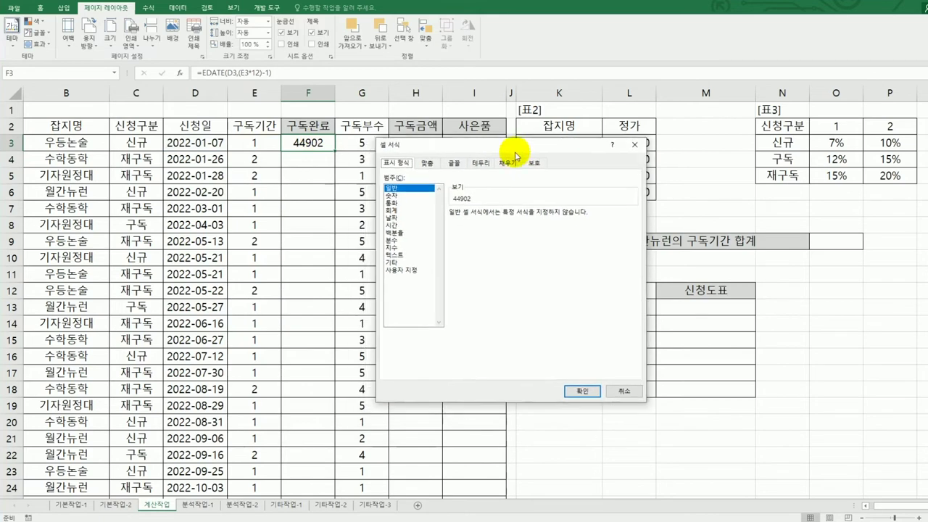
click(392, 217)
drag(487, 148, 453, 129)
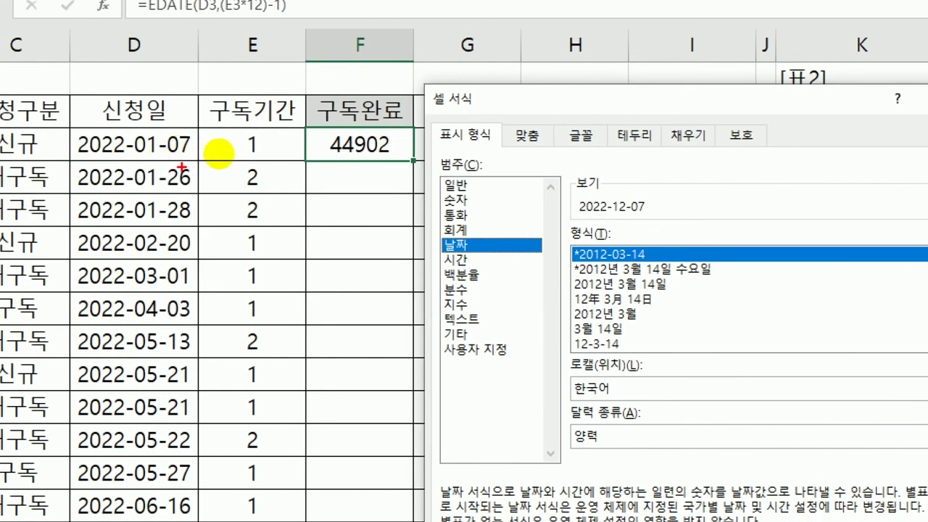
mouse_move(215, 153)
mouse_down()
mouse_move(145, 141)
mouse_move(234, 128)
mouse_move(215, 154)
mouse_up()
mouse_move(261, 122)
mouse_down()
mouse_move(270, 136)
mouse_move(299, 103)
mouse_up()
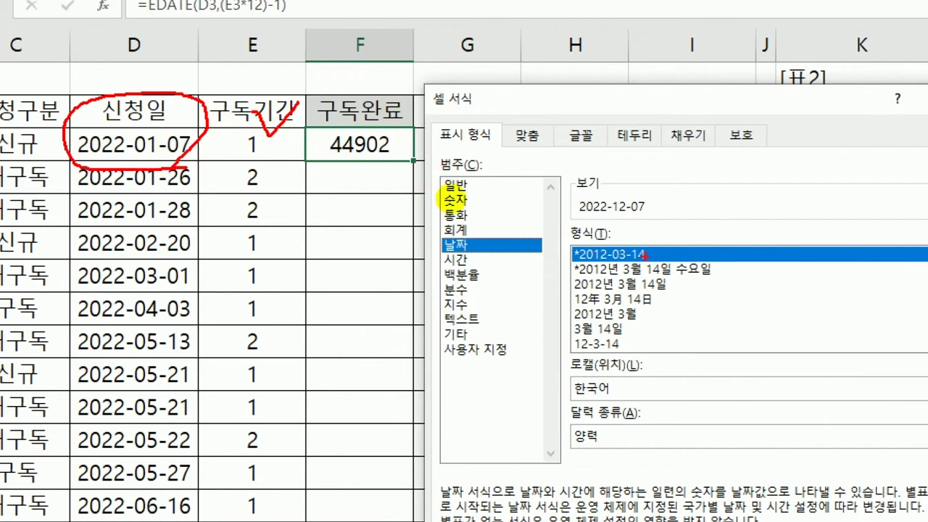
mouse_move(685, 215)
mouse_down()
mouse_move(564, 217)
mouse_move(682, 194)
mouse_up()
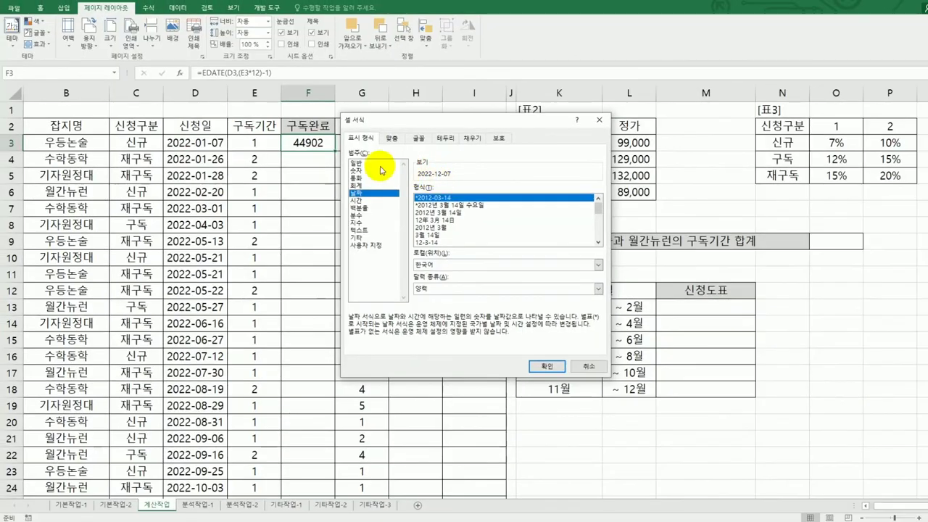
click(588, 367)
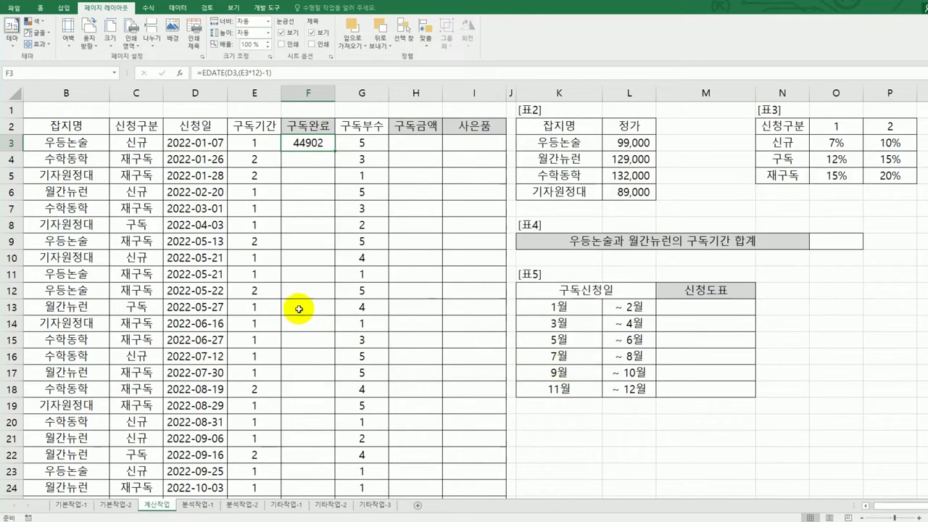
Step: Wrap the EDATE formula in F3 in TEXT so it reads =TEXT(EDATE(D3,(E3*12)-1),"yy년 mm월호")
double_click(294, 143)
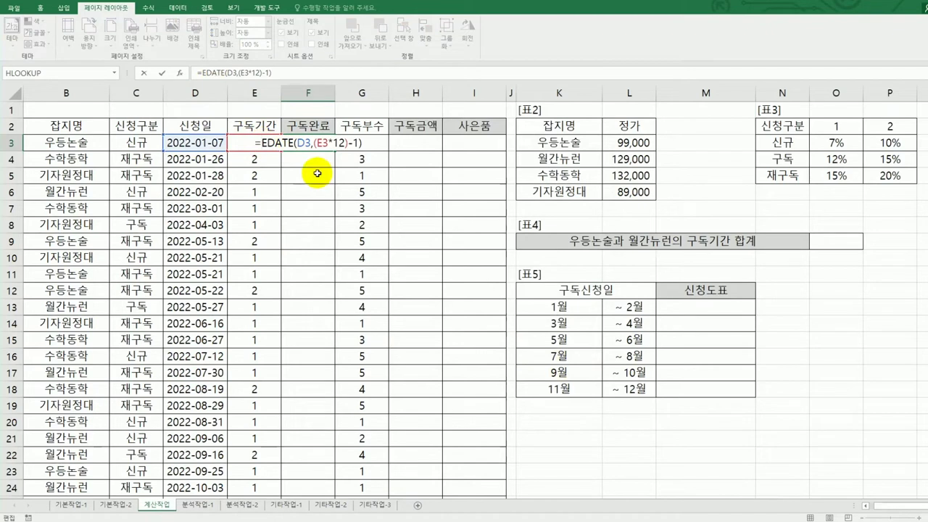
text(te)
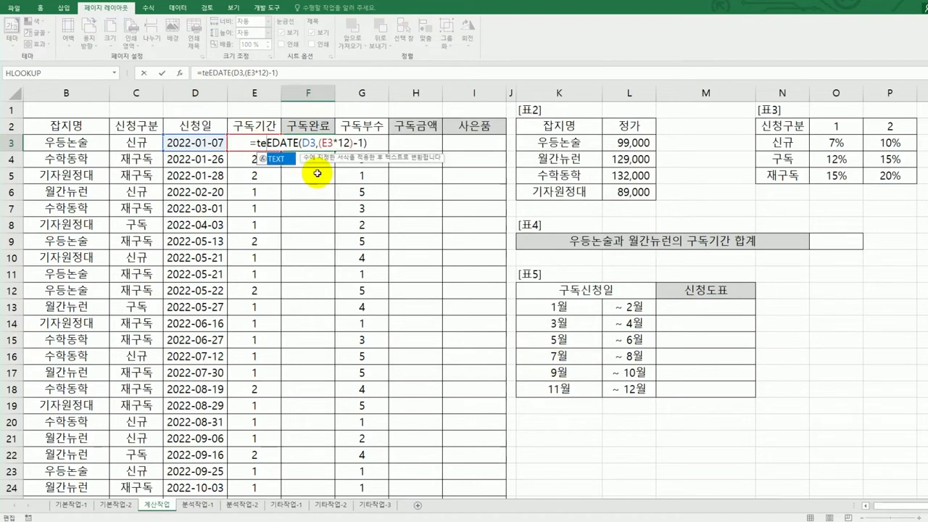
double_click(289, 159)
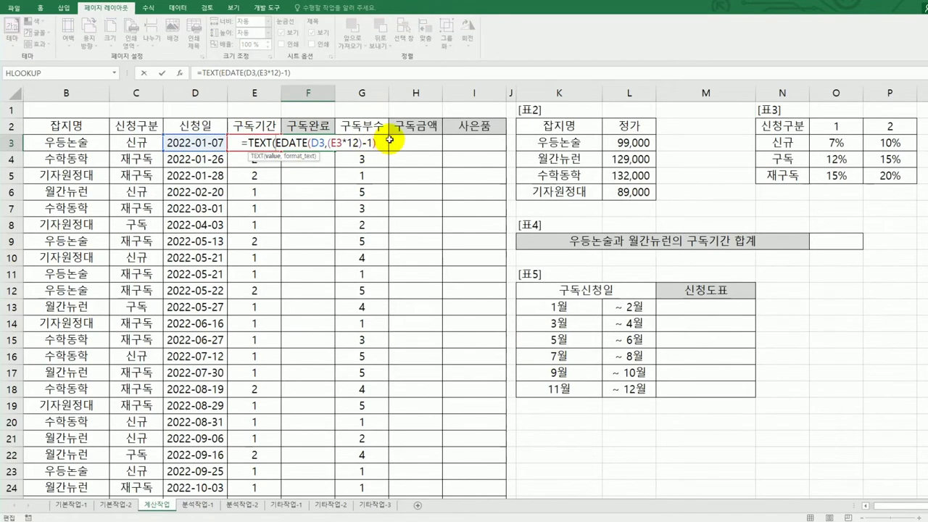
text(,")
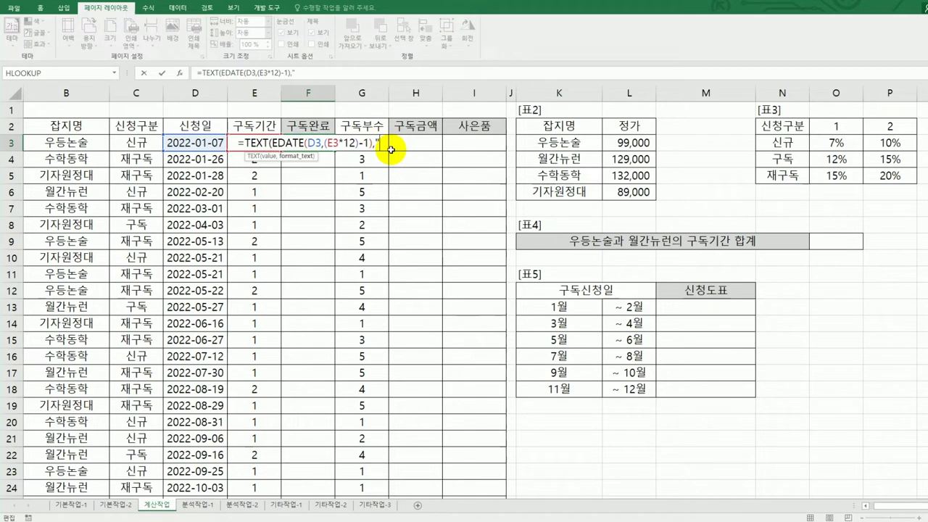
text(yy년)
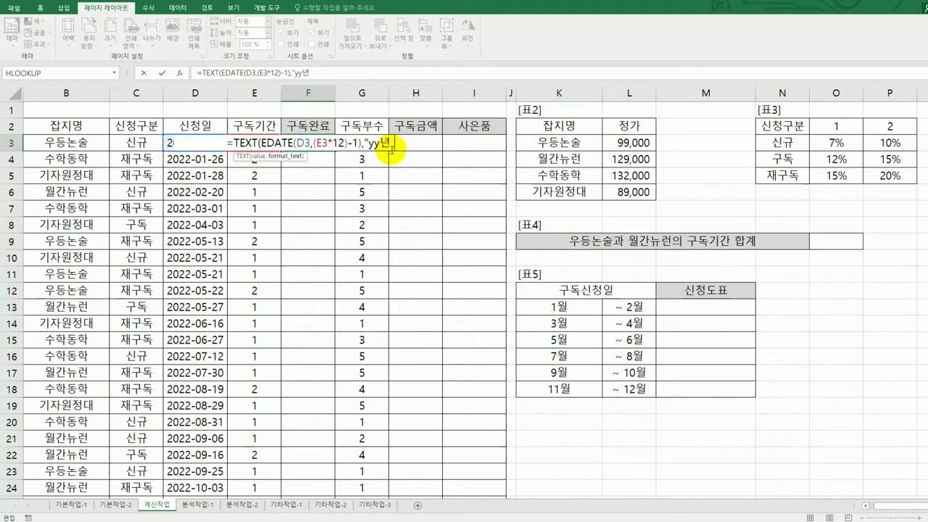
text( mm)
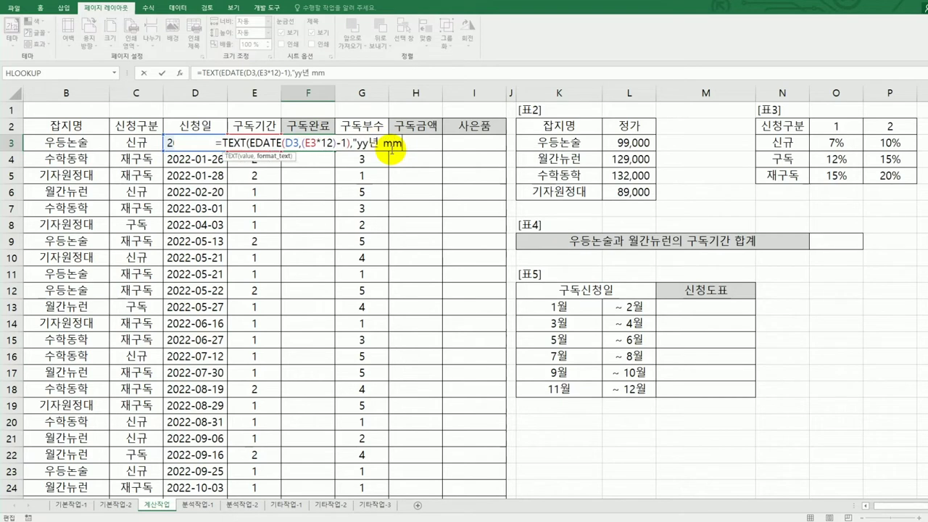
text(월호)
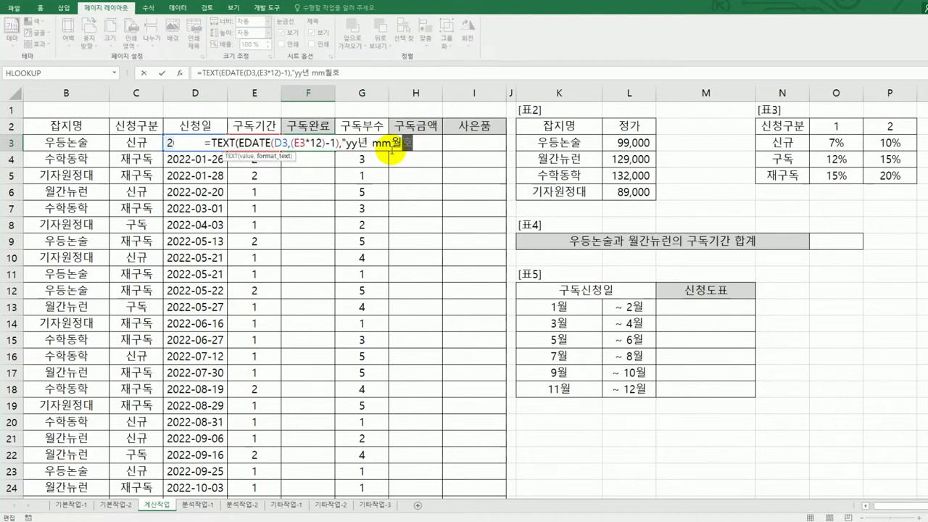
text(")
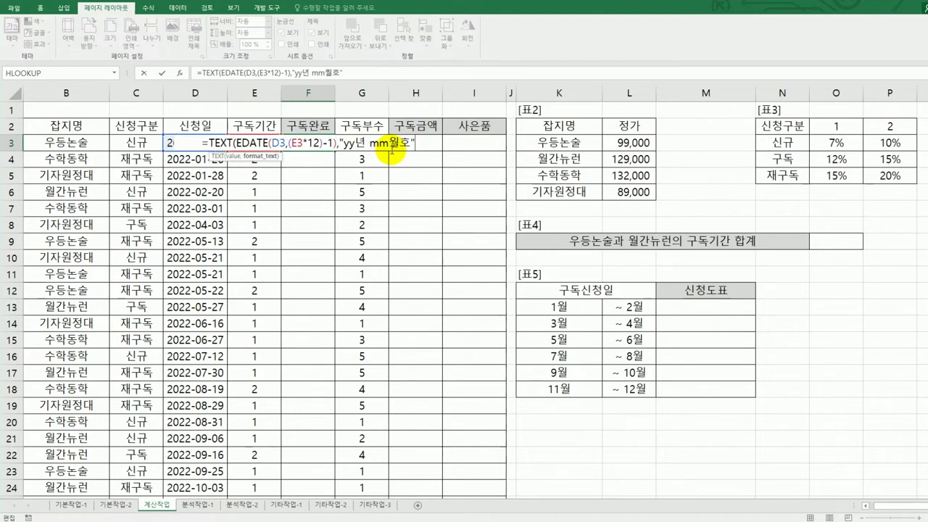
text())
key(Return)
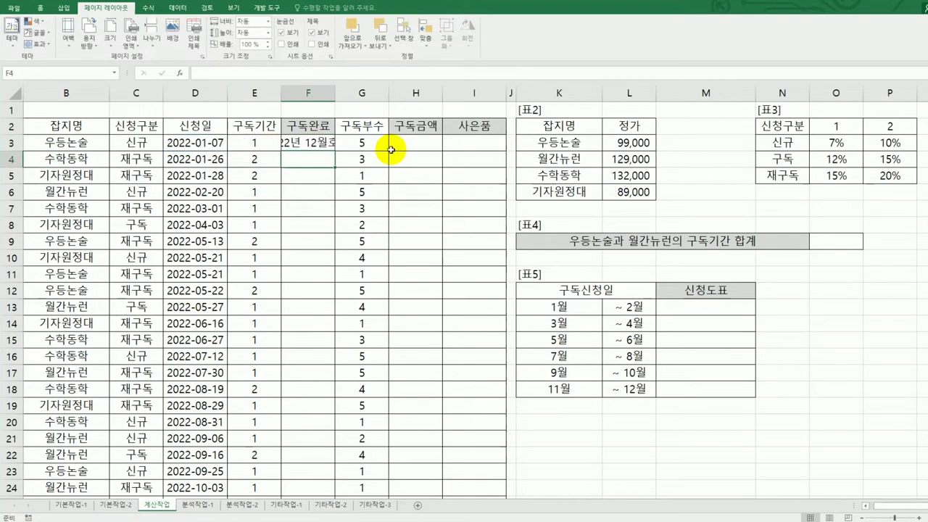
Step: Autofit the width of column F and fill the F3 formula down the whole 구독완료 column
click(308, 143)
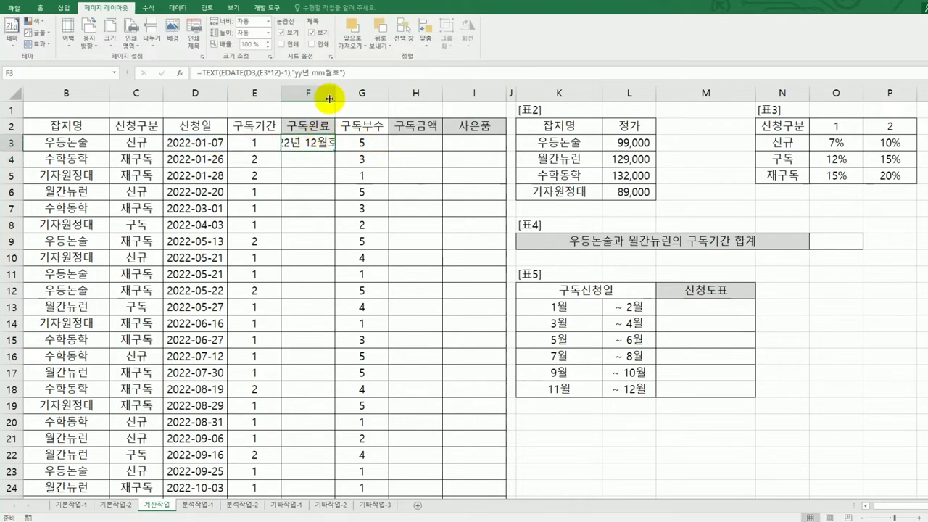
double_click(334, 95)
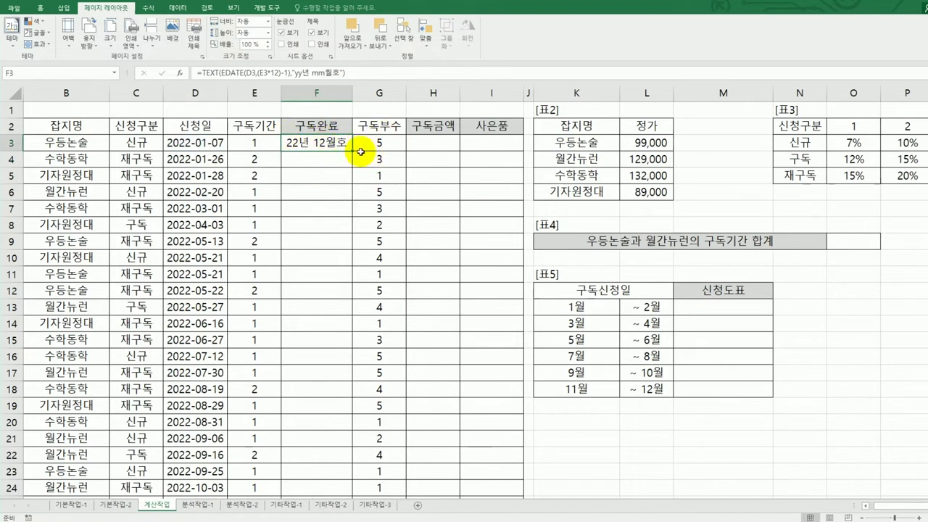
double_click(356, 150)
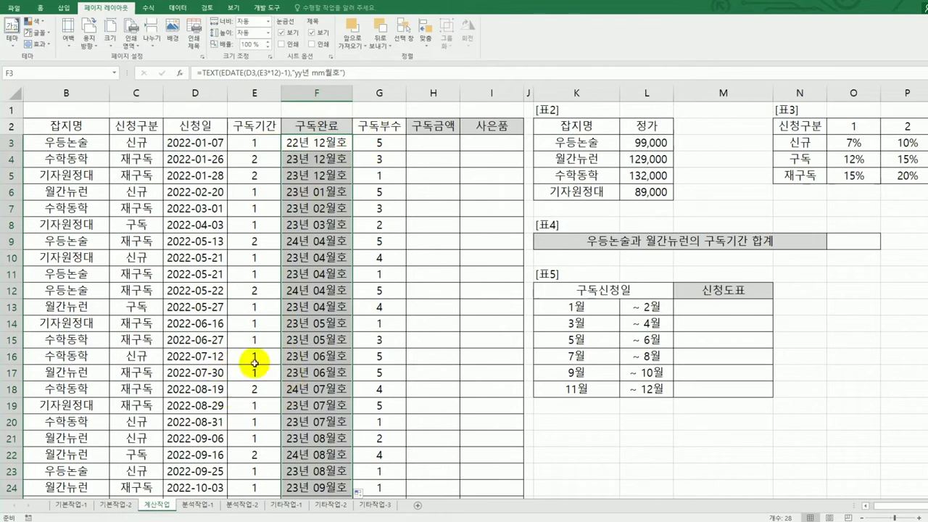
click(315, 388)
scroll(316, 386, down, 3)
scroll(321, 391, up, 3)
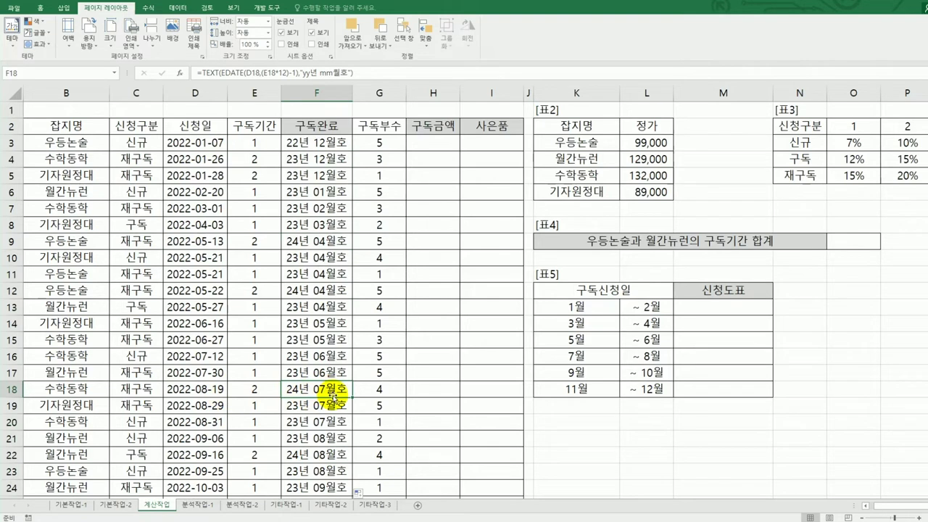
Step: Examine 잡지명, 신청구분, 구독기간 and 구독부수 in row 3 with the [표2] prices and [표3] rates needed for 구독금액
click(333, 143)
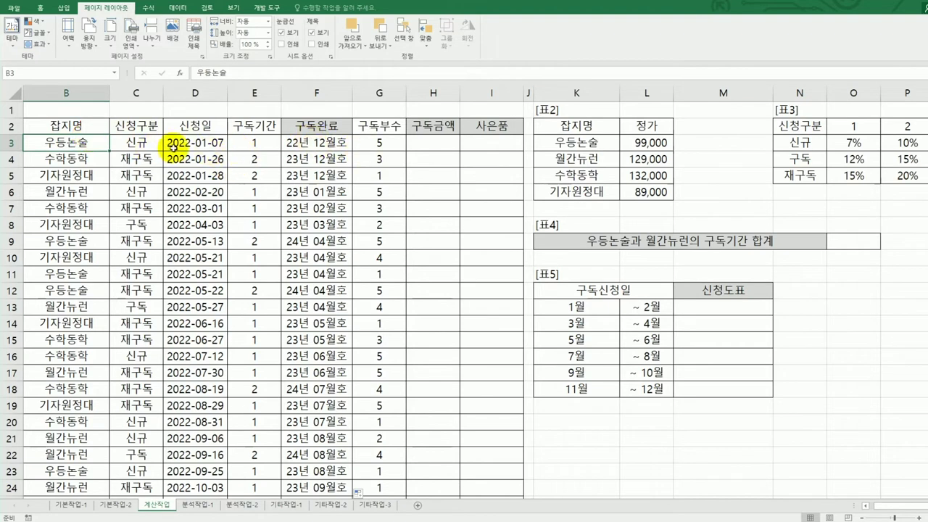
click(156, 142)
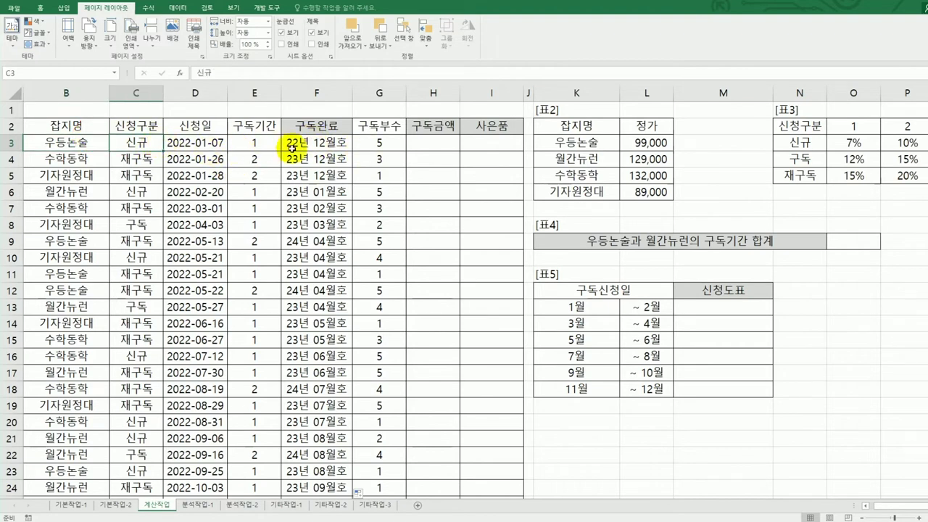
click(269, 144)
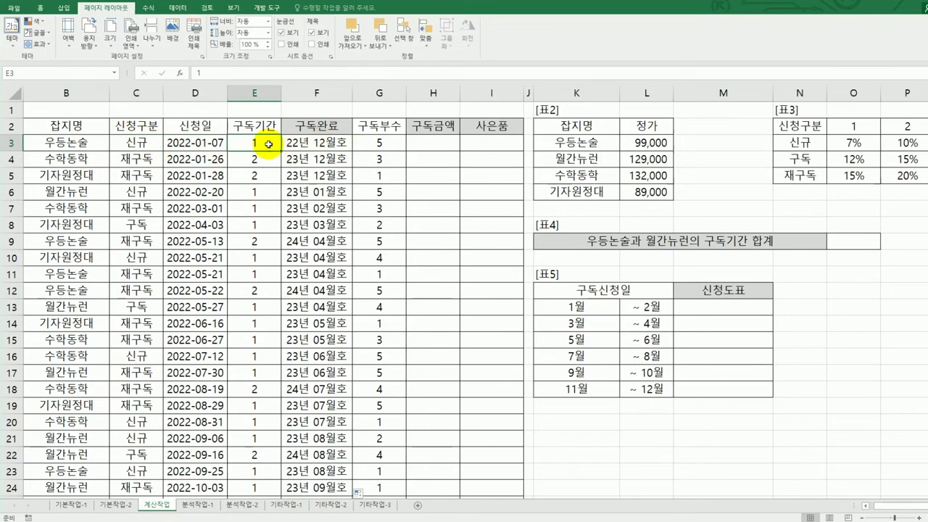
click(577, 173)
click(808, 159)
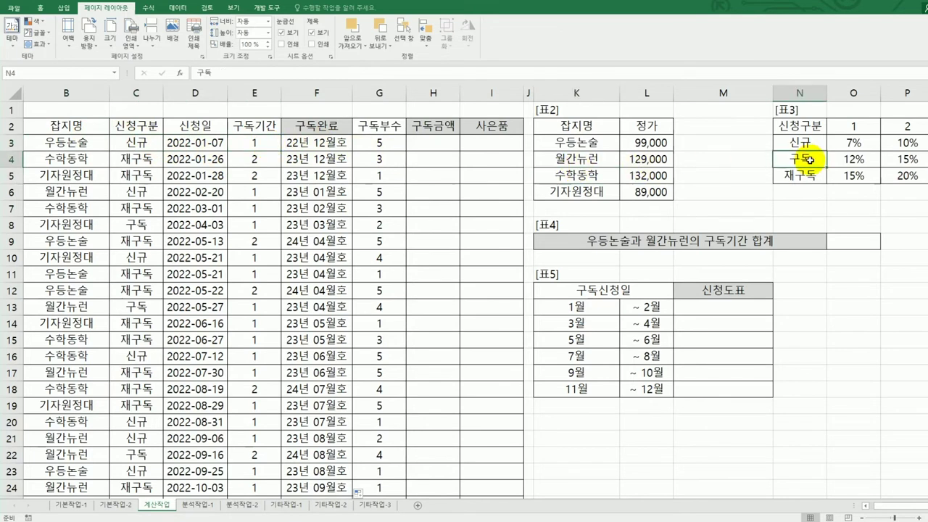
click(442, 146)
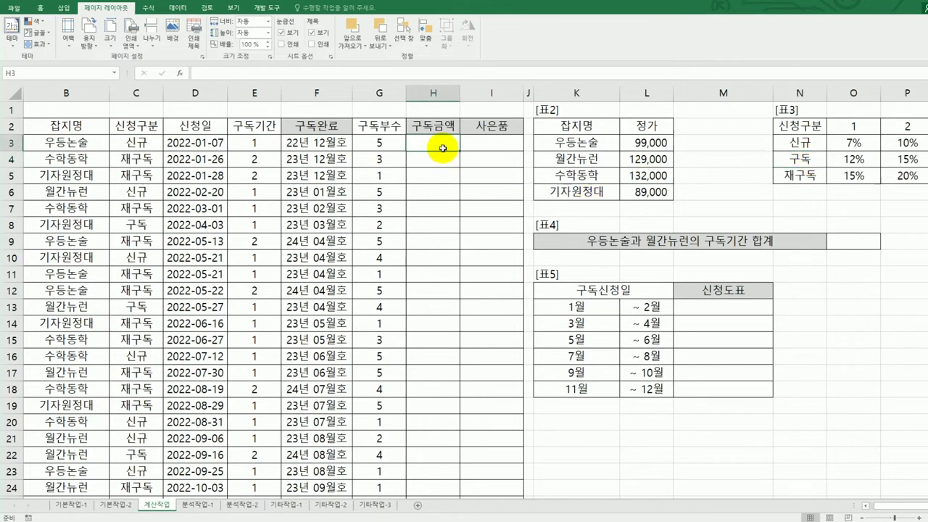
scroll(442, 149, down, 4)
scroll(442, 154, up, 4)
scroll(441, 155, up, 1)
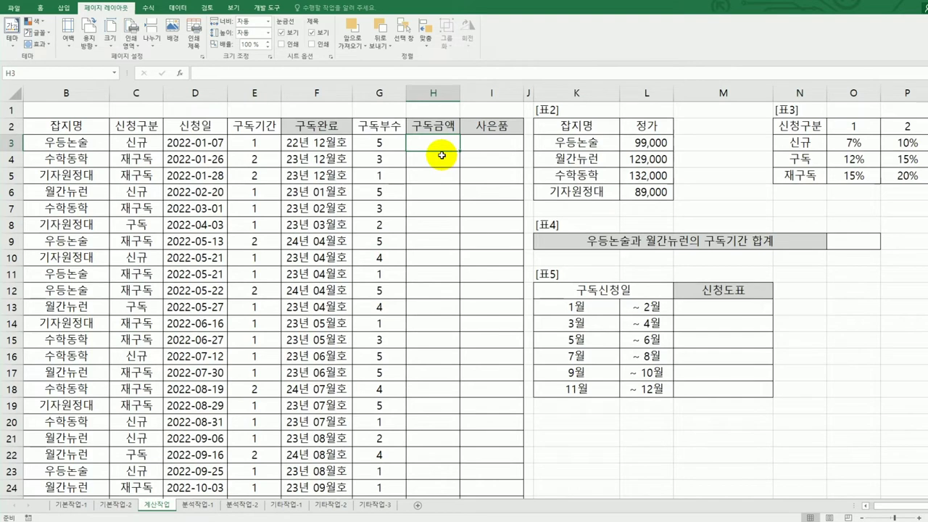
drag(647, 143, 646, 188)
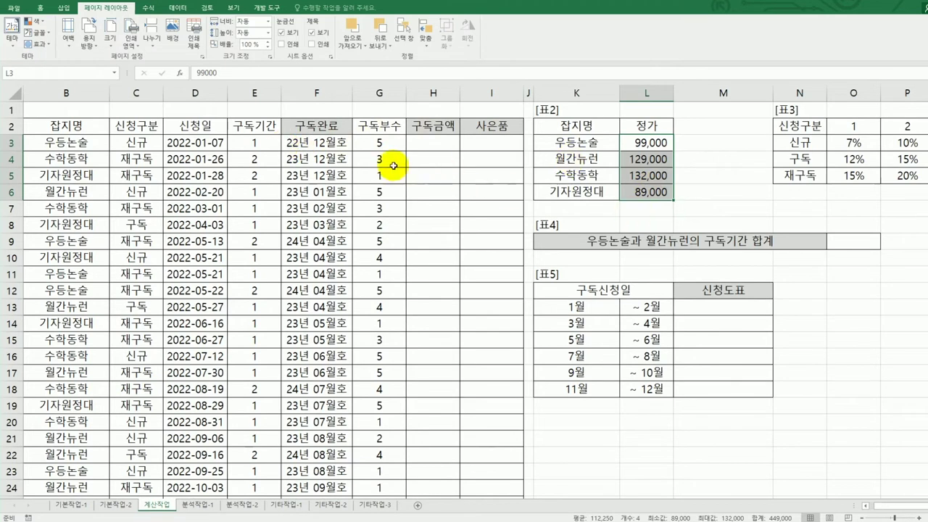
click(382, 147)
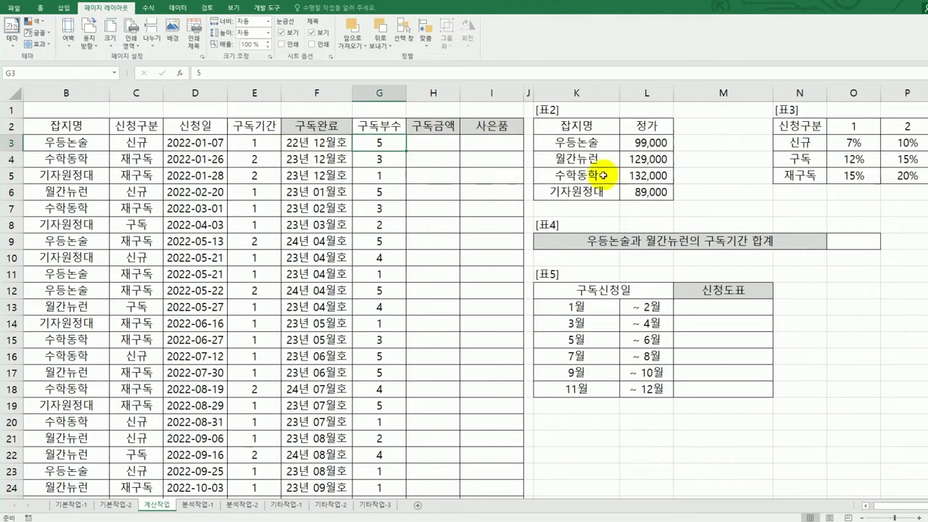
Step: Enter =VLOOKUP(B3,$K$3:$L$6,2,FALSE) in H3 to look up the magazine's 정가 from [표2] by exact match
click(434, 142)
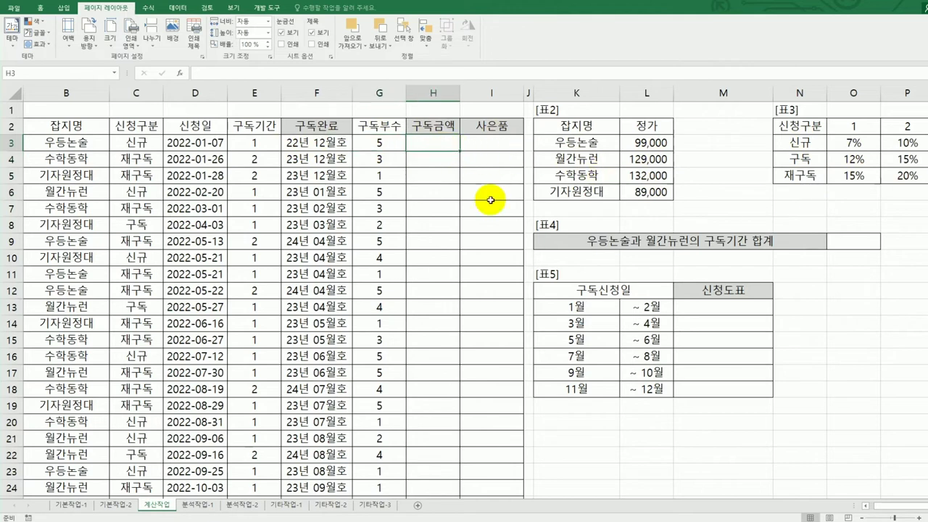
text(=)
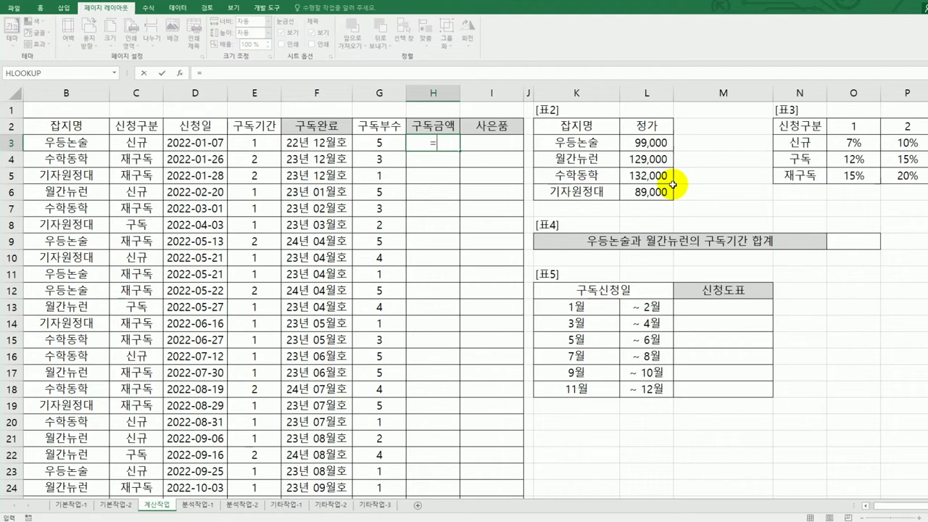
text(vl)
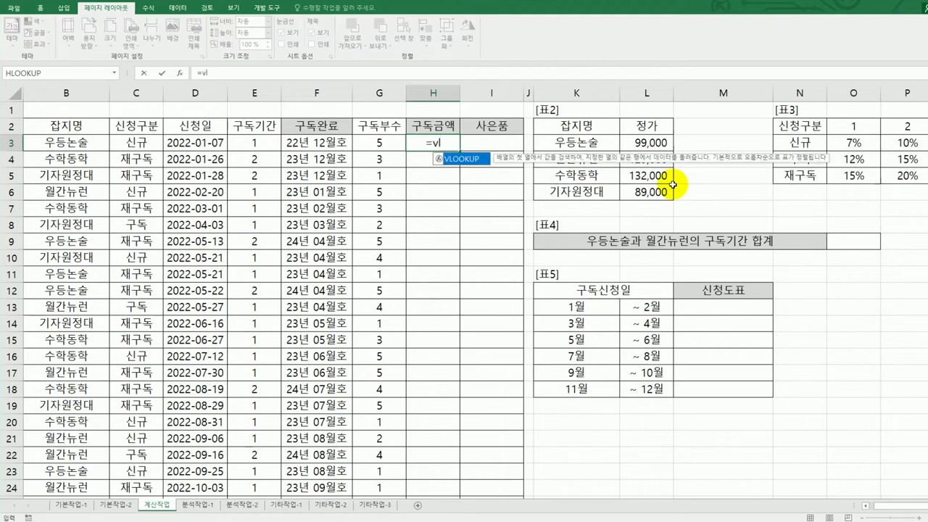
double_click(481, 161)
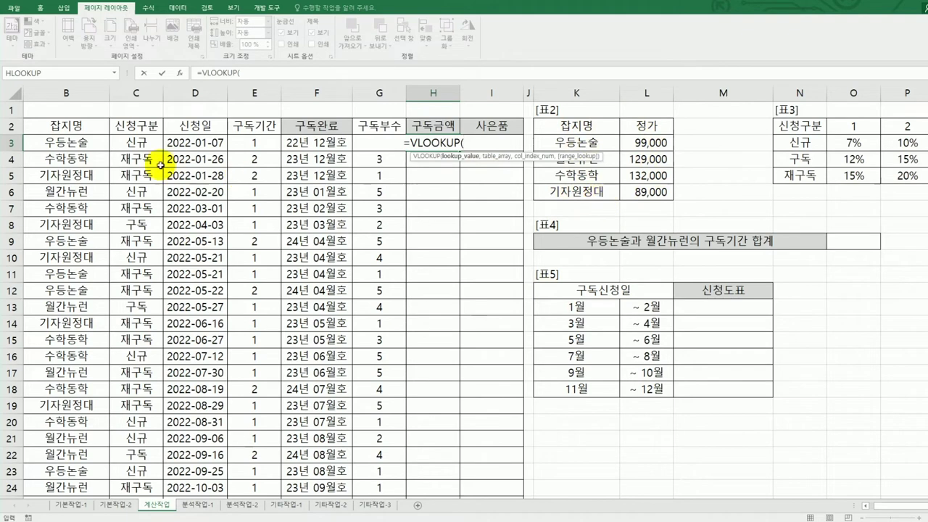
click(95, 147)
text(,)
drag(622, 188, 606, 147)
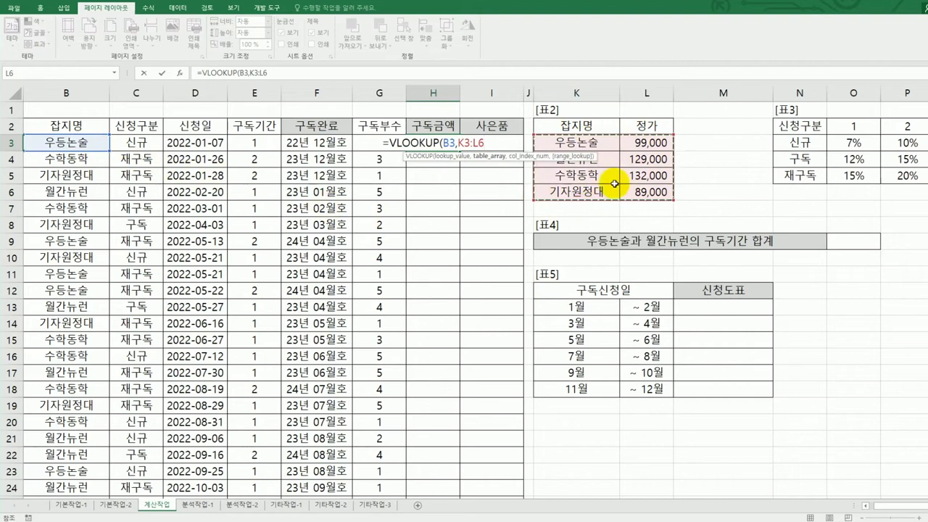
key(F4)
text(,)
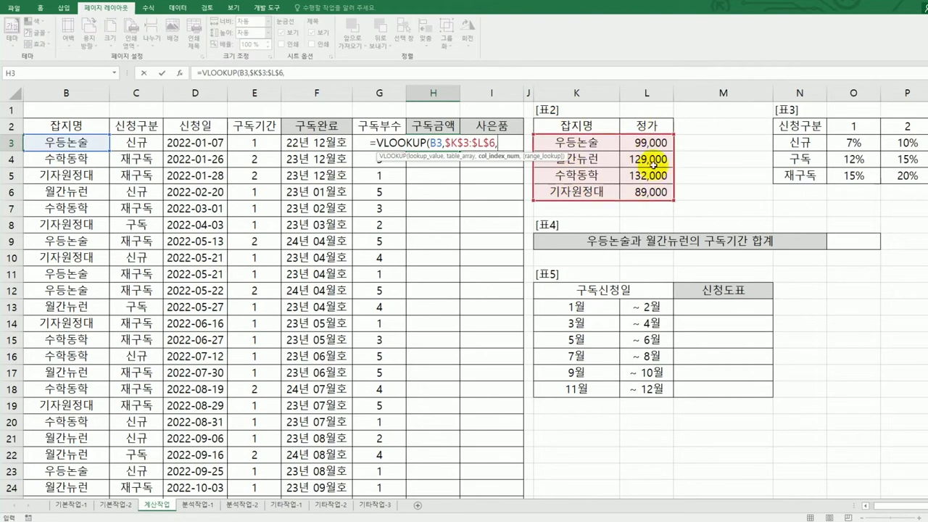
text(2,)
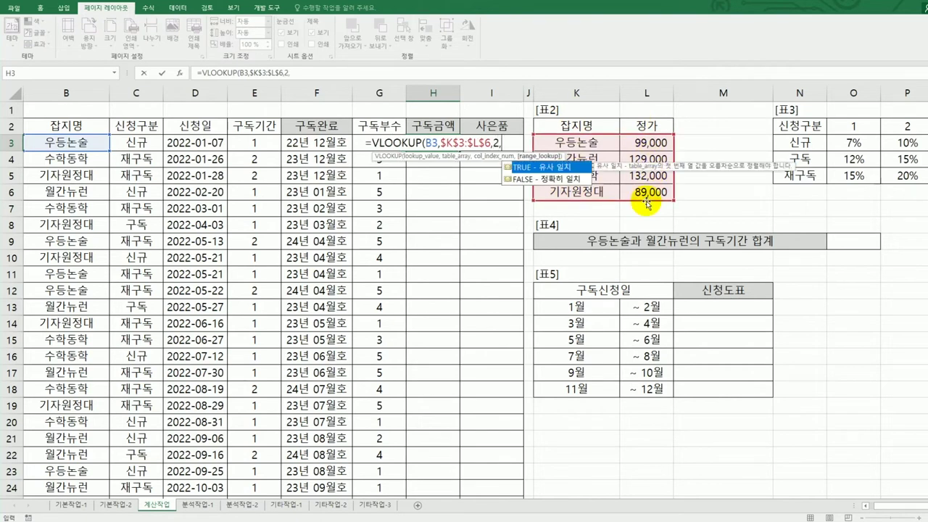
double_click(568, 178)
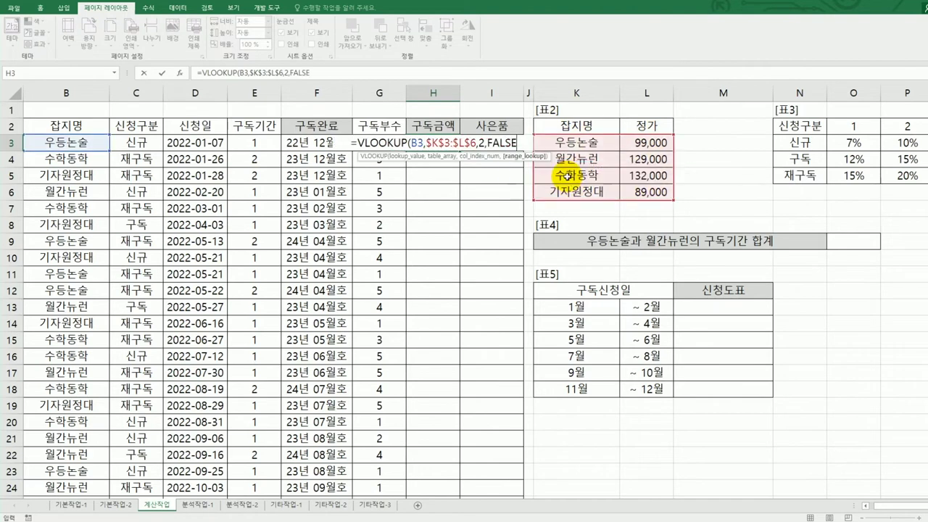
key(Return)
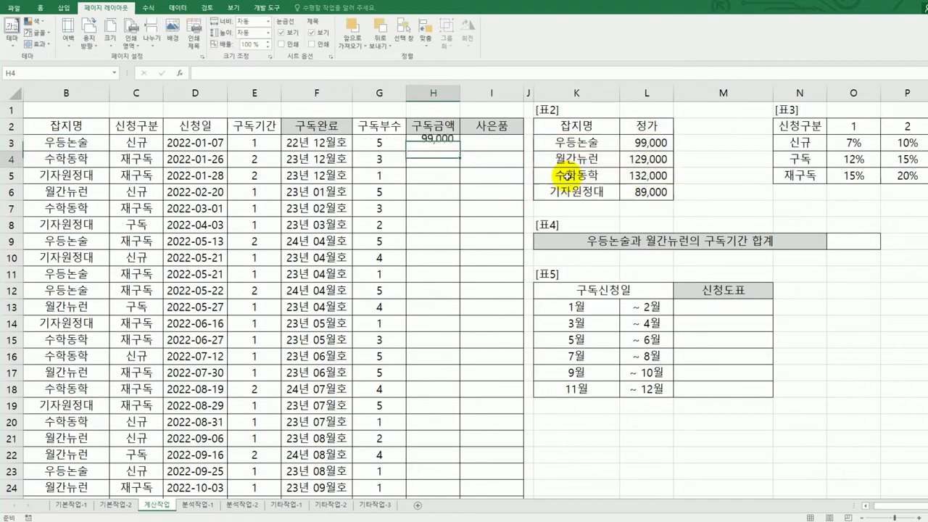
Step: Fill the H3 lookup formula down the whole 구독금액 column and check row 4 against its 잡지명
click(452, 145)
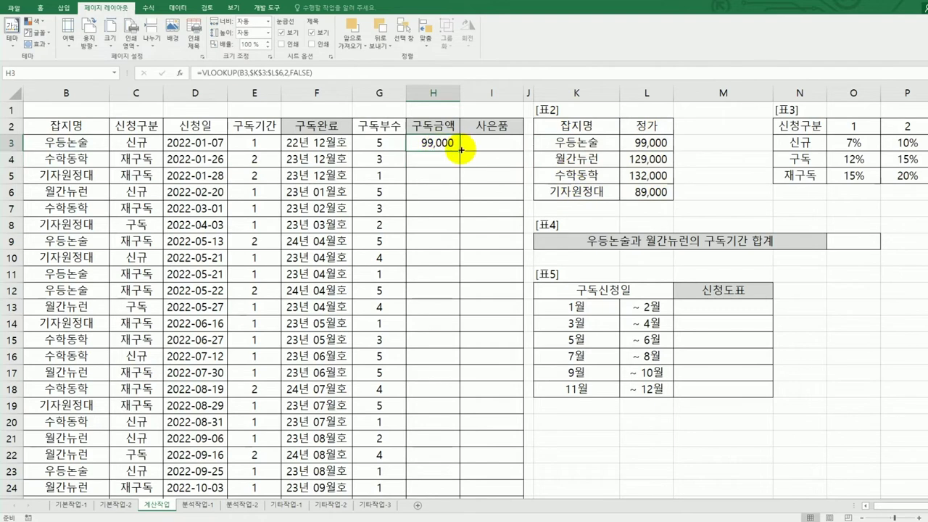
double_click(460, 151)
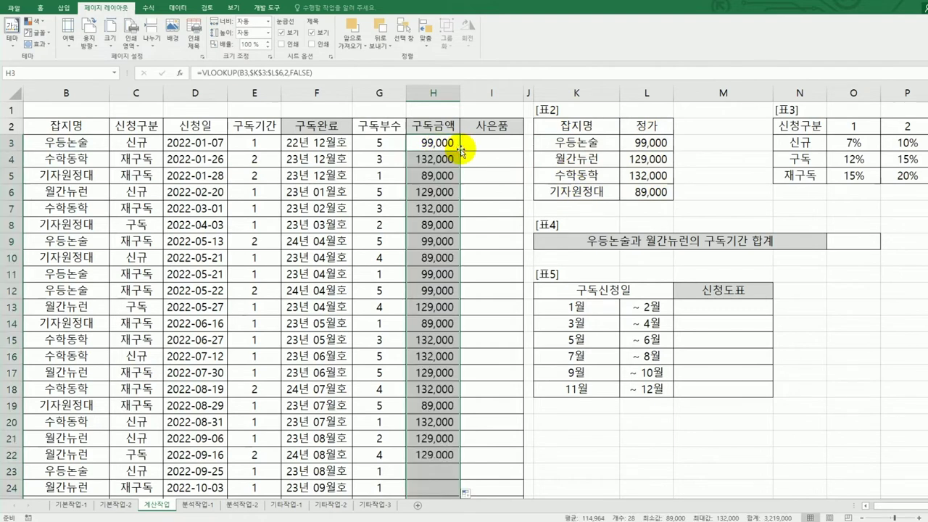
click(93, 156)
click(398, 162)
click(424, 158)
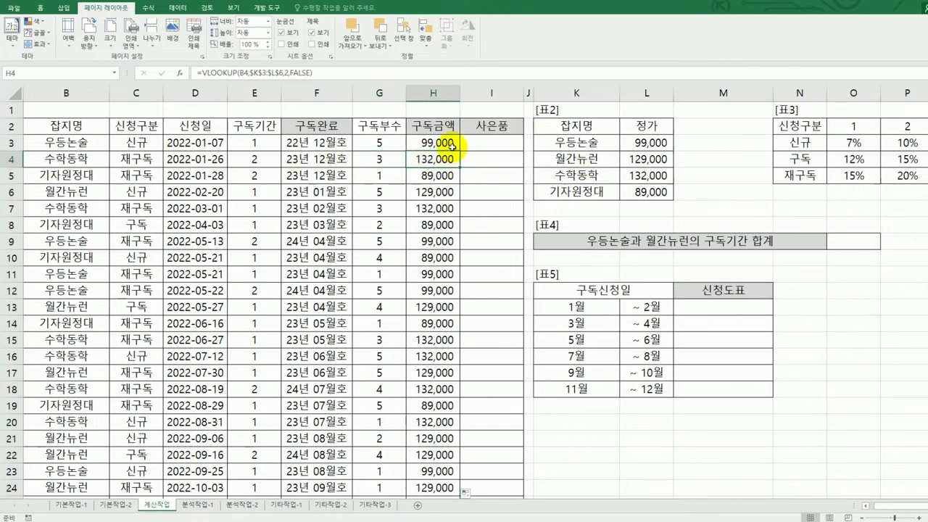
Step: Extend the H3 formula by multiplying the VLOOKUP result by 구독기간 and 구독부수, adding *E3*G3
click(428, 142)
click(338, 74)
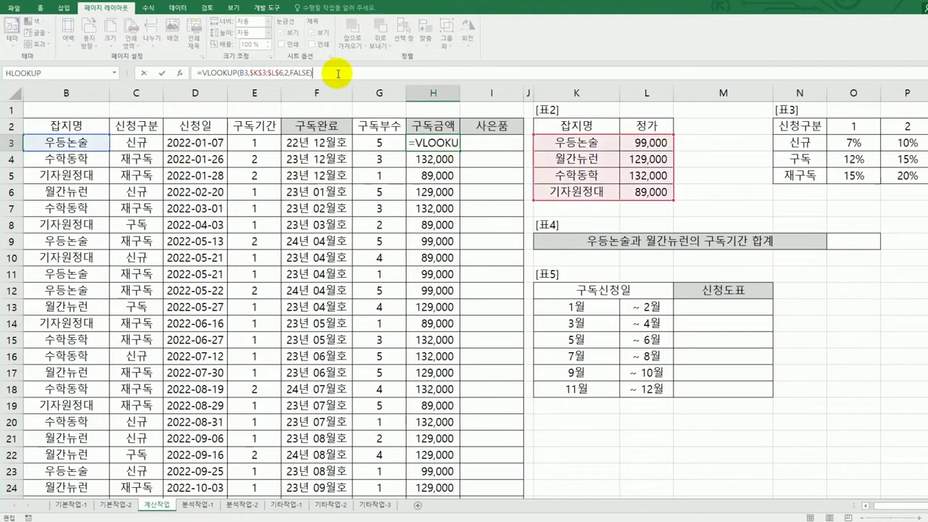
text(*)
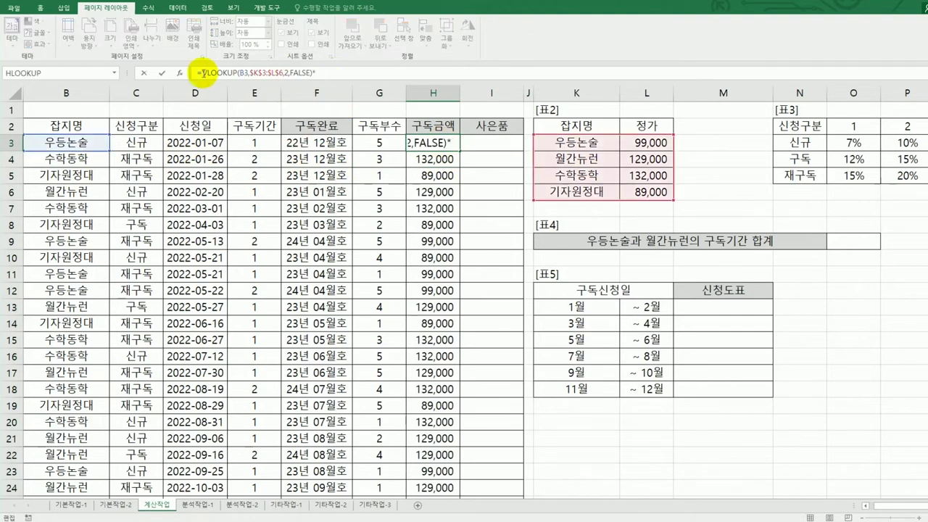
click(247, 144)
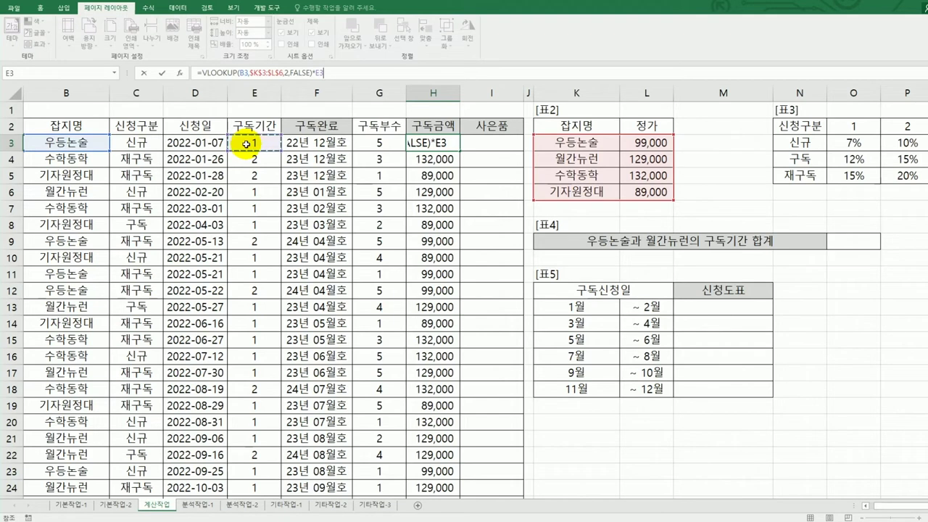
text(*)
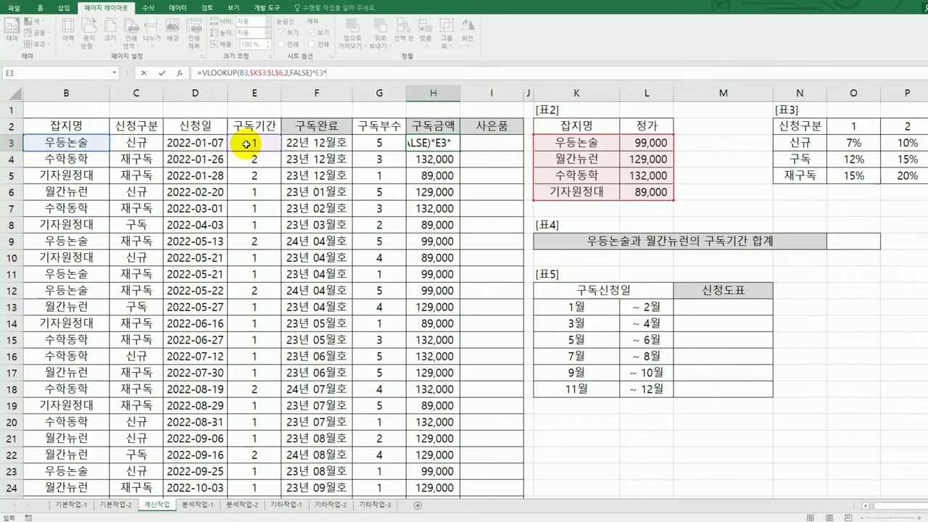
click(380, 144)
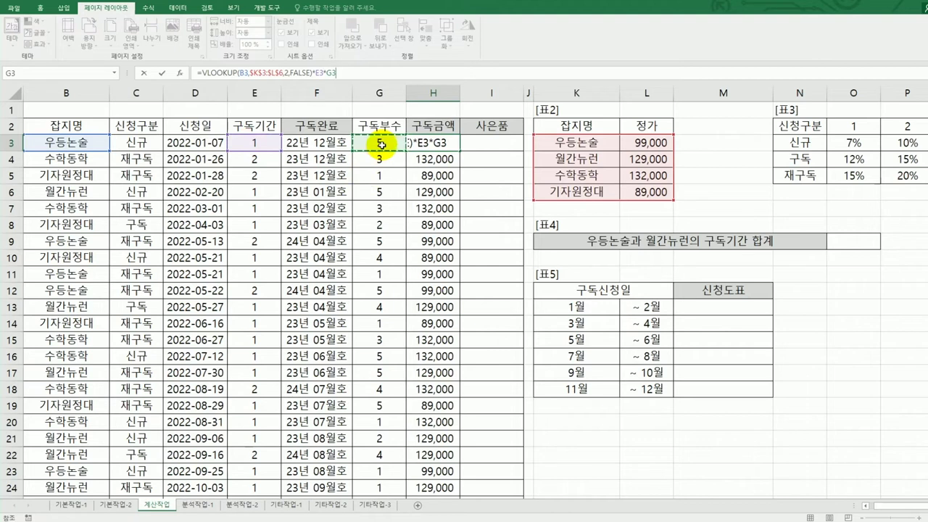
Step: Append the discount factor *(1-INDEX($O$3:$P$5, to the H3 formula, using the [표3] rates as the array
text(()
key(BackSpace)
key(BackSpace)
text(*(1-)
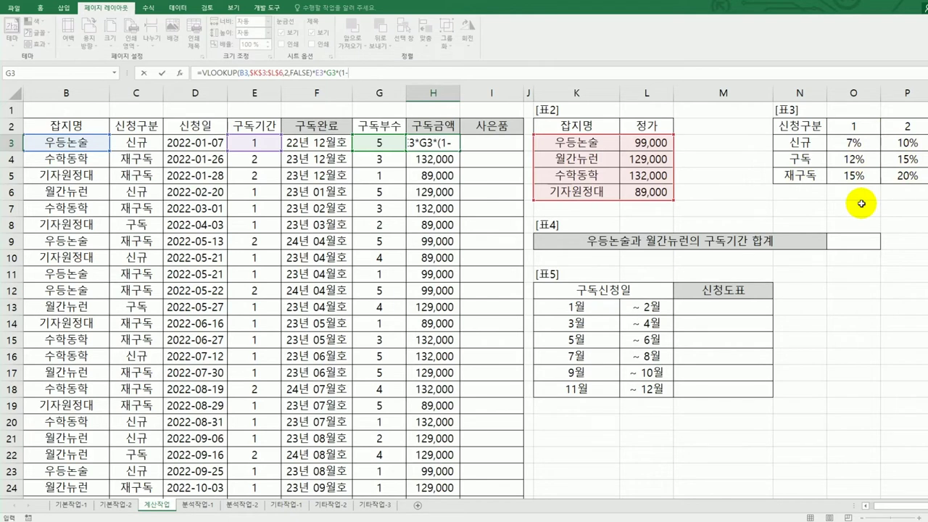
text(in)
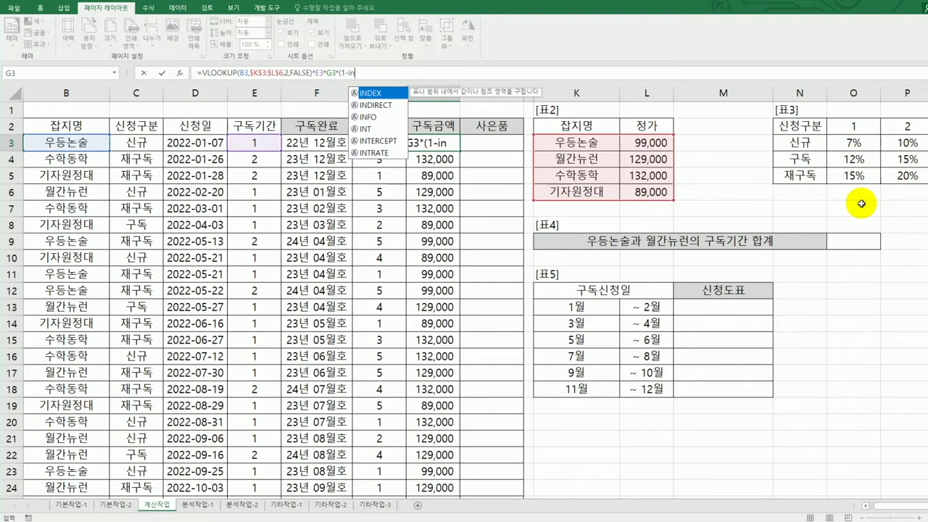
double_click(382, 95)
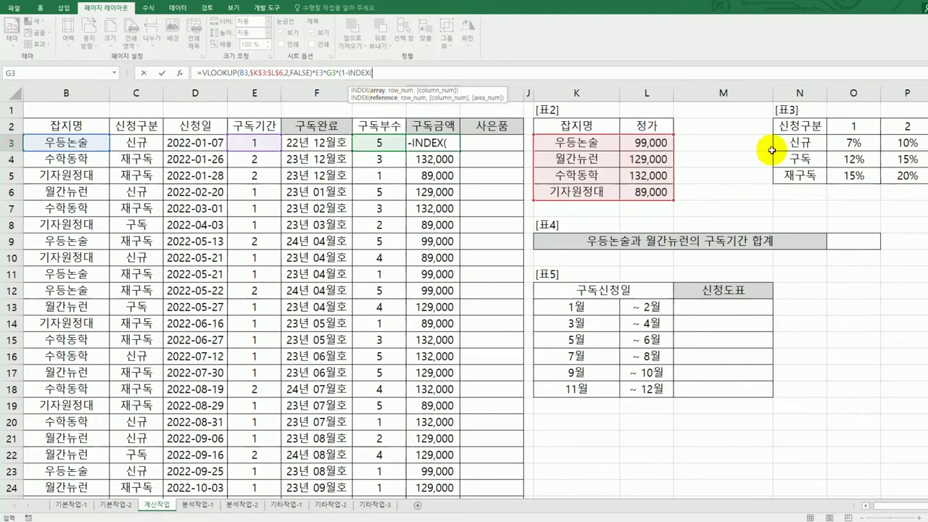
drag(845, 143, 898, 182)
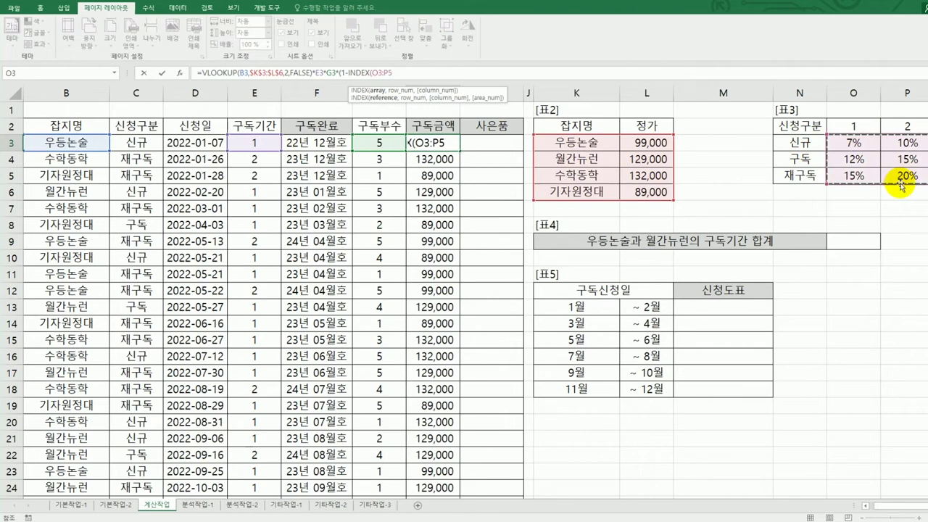
key(F4)
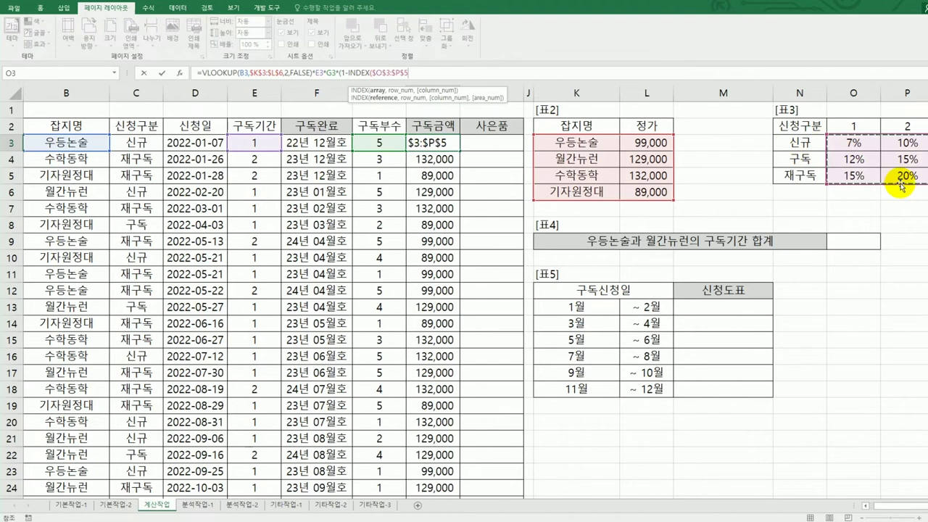
text(,)
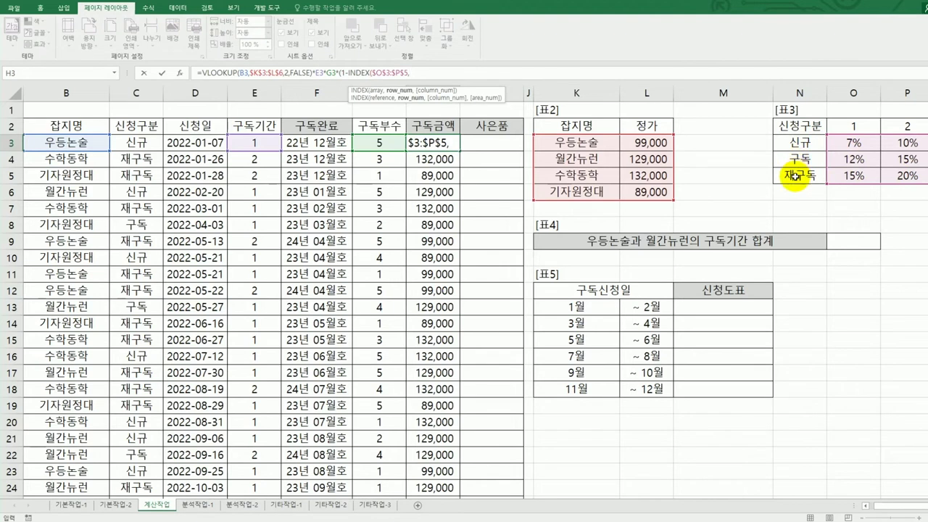
Step: Add MATCH(C3,$N$3:$N$5,0) as the INDEX row number so 신청구분 is matched exactly in [표3]
text(m)
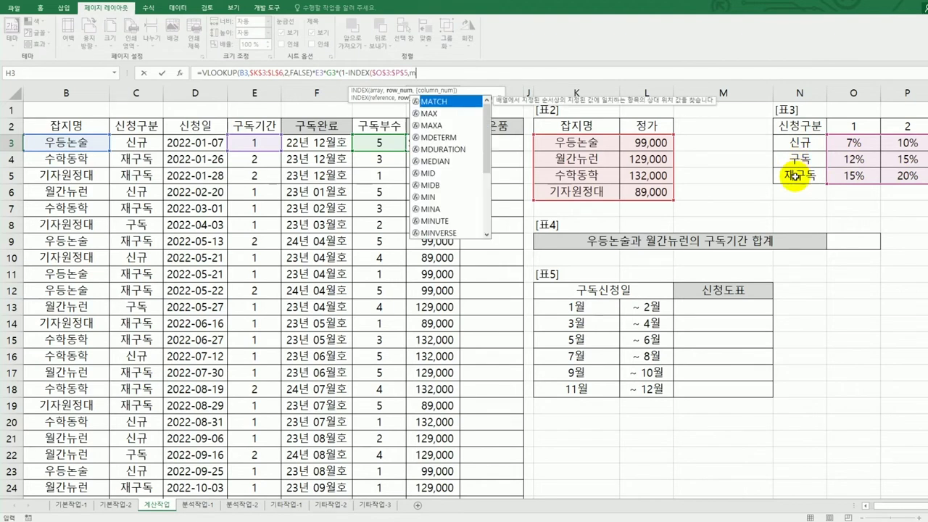
double_click(456, 108)
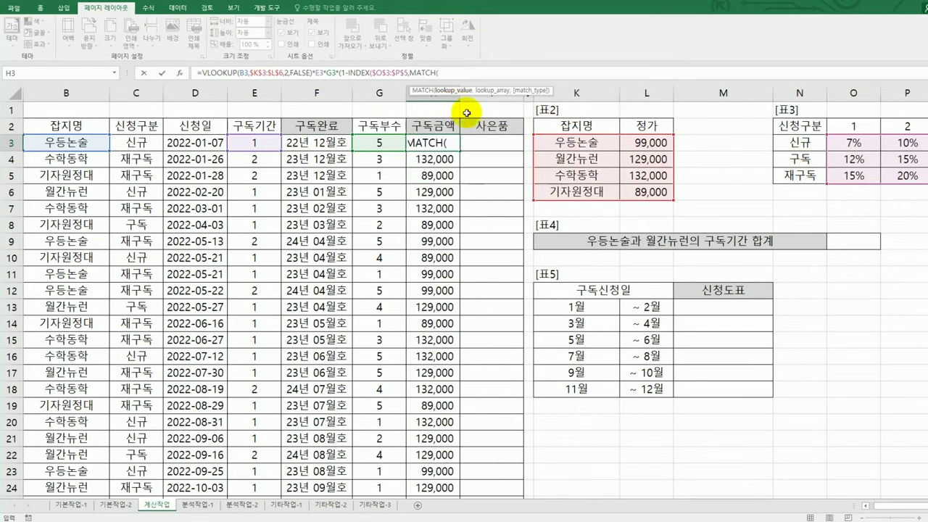
click(137, 142)
text(,)
drag(791, 142, 787, 174)
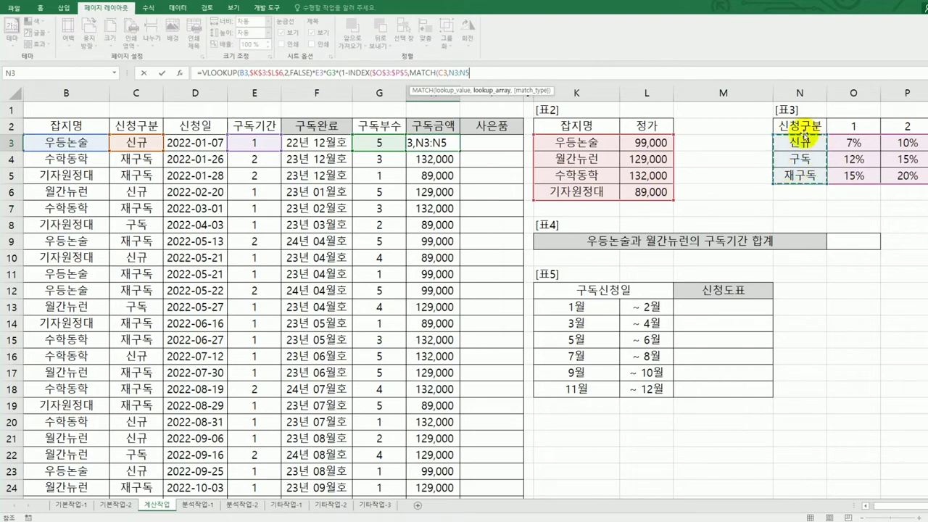
key(F4)
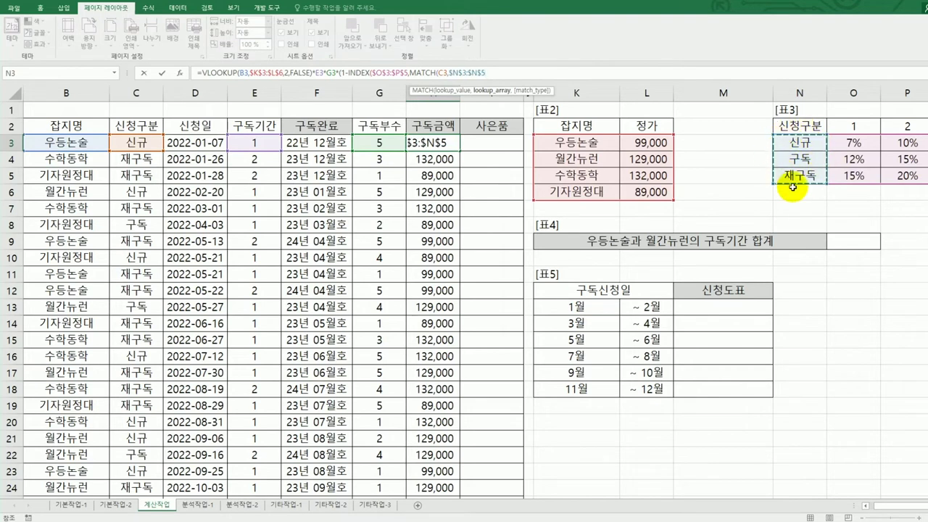
text(,)
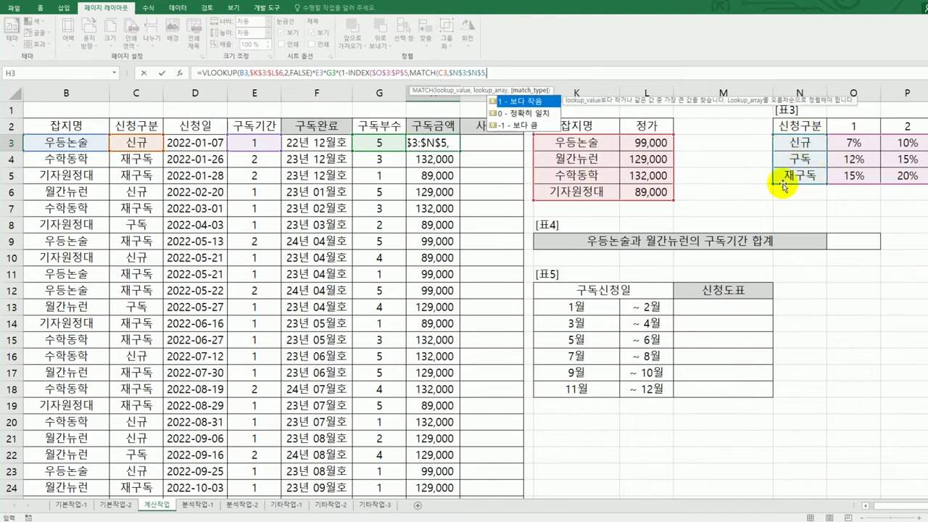
click(522, 114)
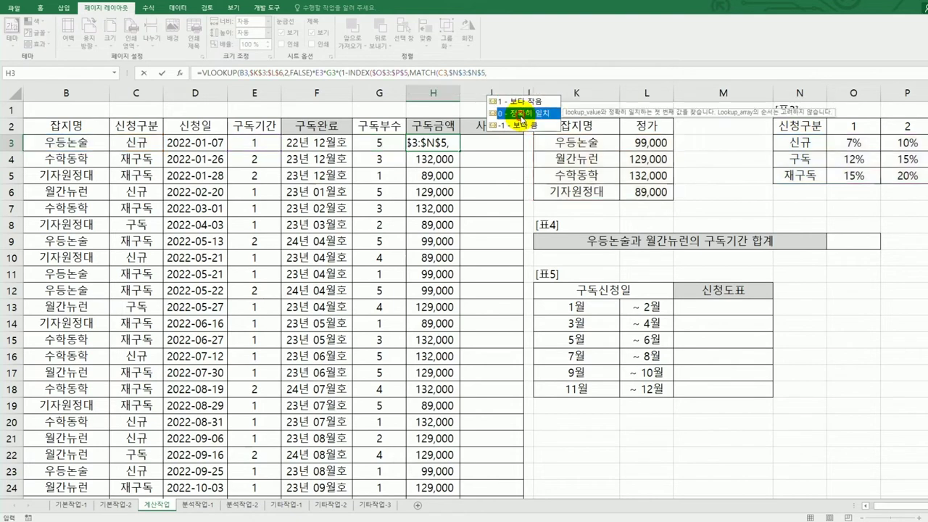
double_click(522, 114)
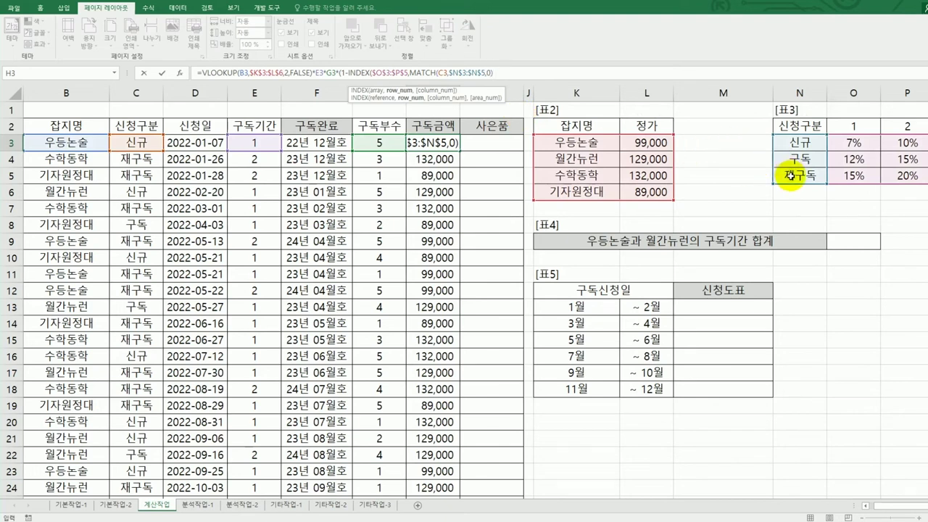
Step: Add MATCH(E3,$O$2:$P$2,0) as the INDEX column number in the H3 formula, matching 구독기간 exactly in the [표3] header row
text(,)
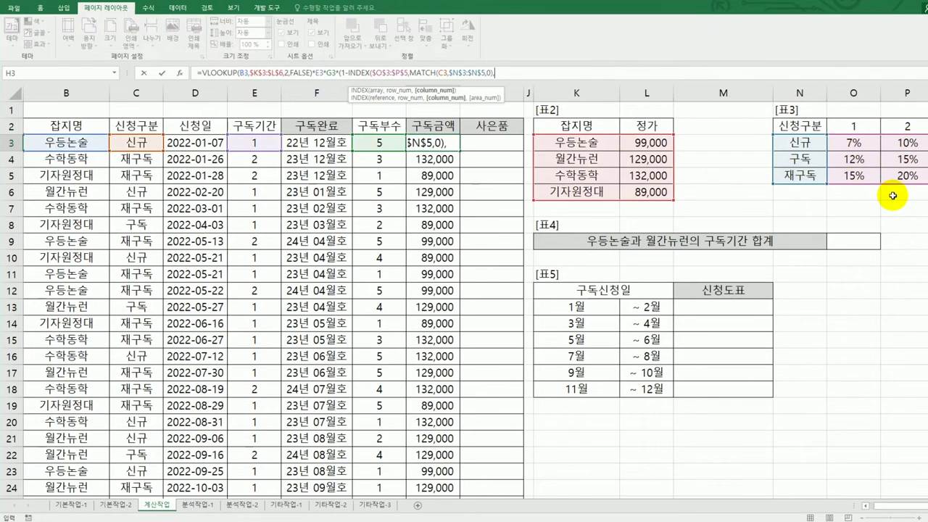
text(ma)
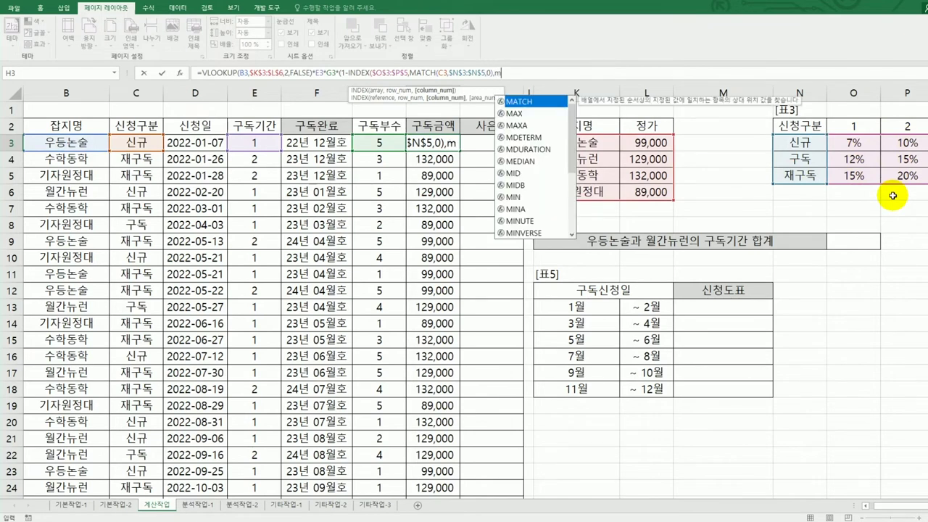
double_click(524, 105)
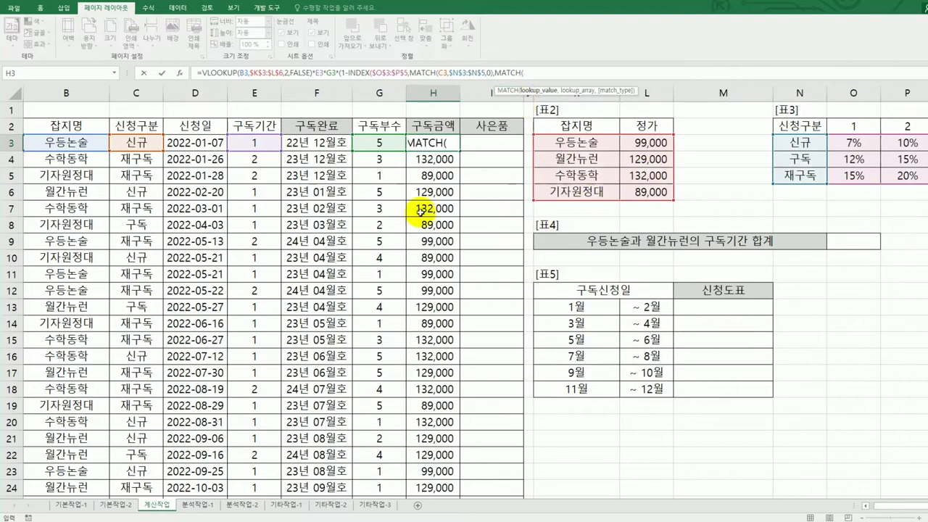
click(259, 144)
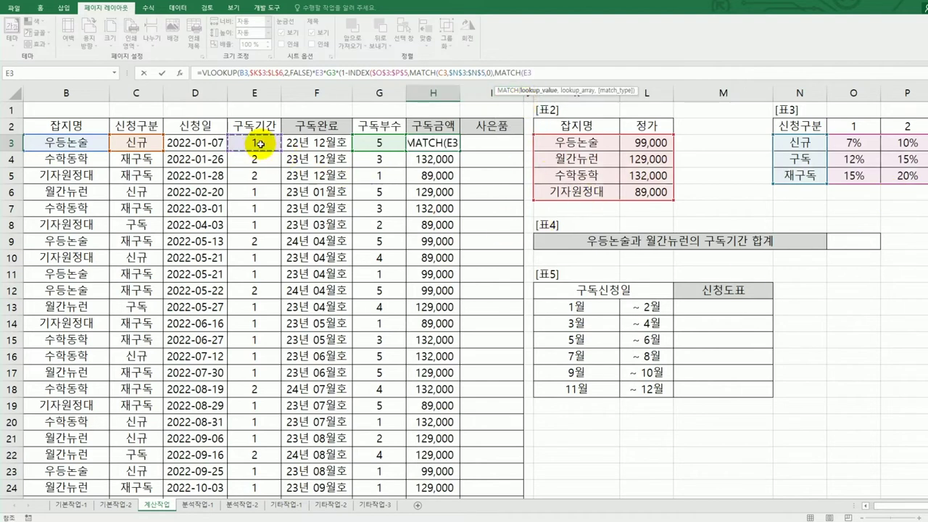
text(,)
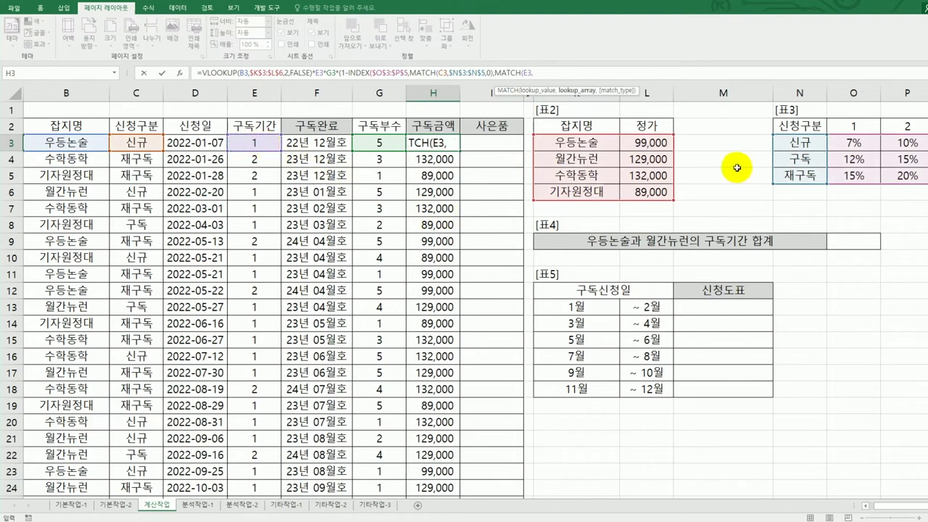
drag(846, 126, 885, 125)
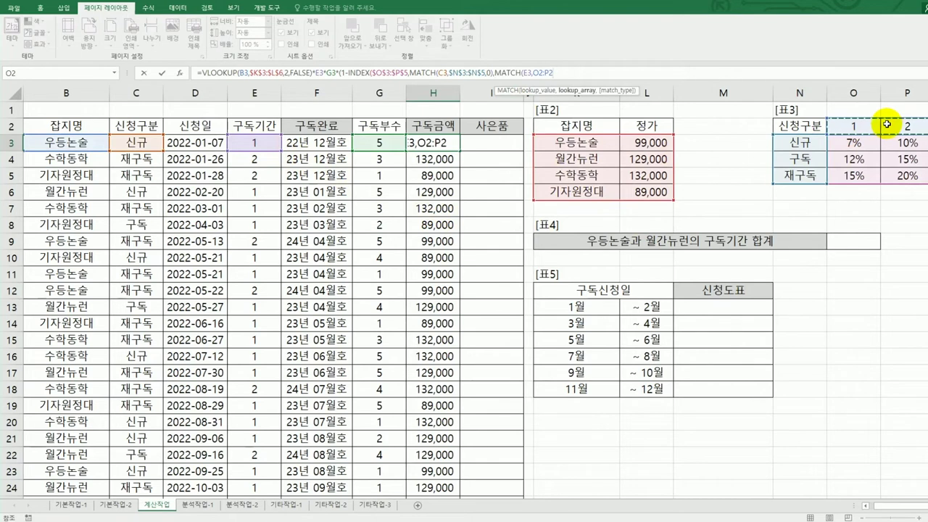
key(F4)
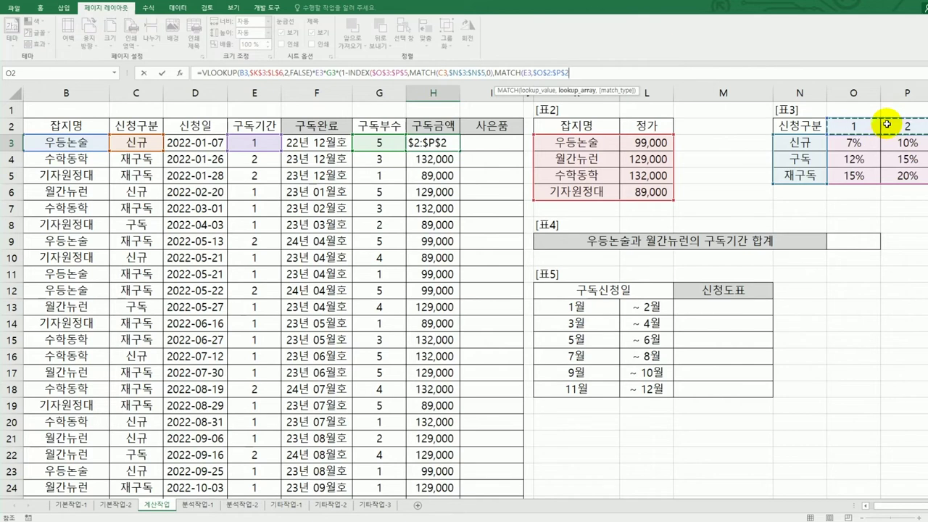
text(,)
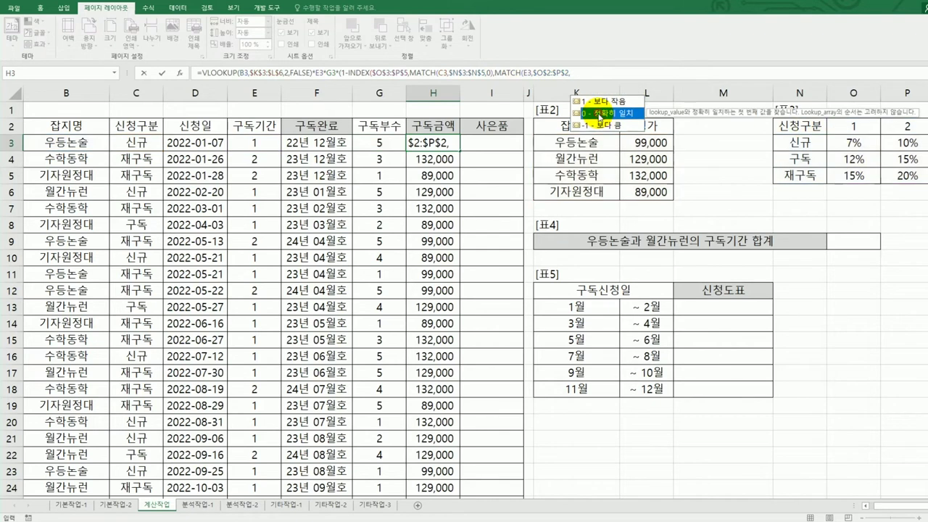
double_click(598, 113)
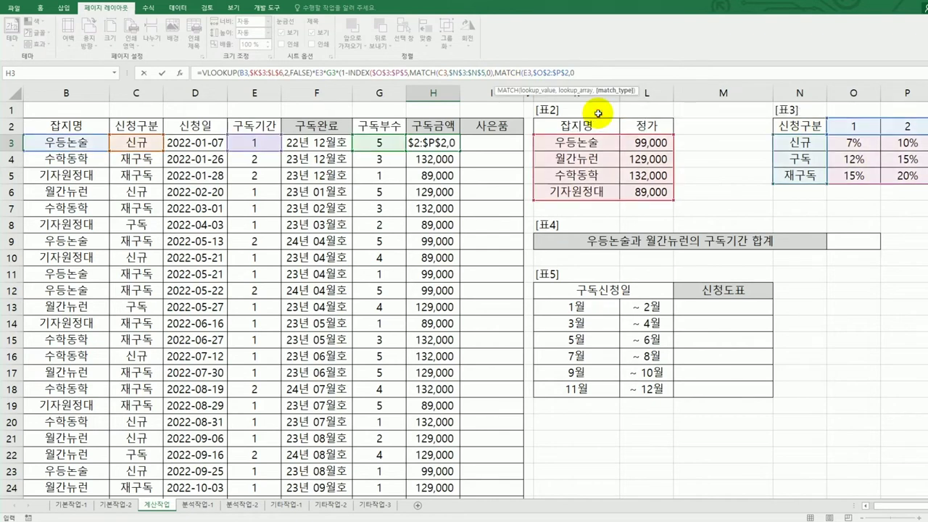
Step: Remove the second MATCH from the H3 formula and commit it without a column number, accepting the proposed formula correction
drag(493, 73, 607, 76)
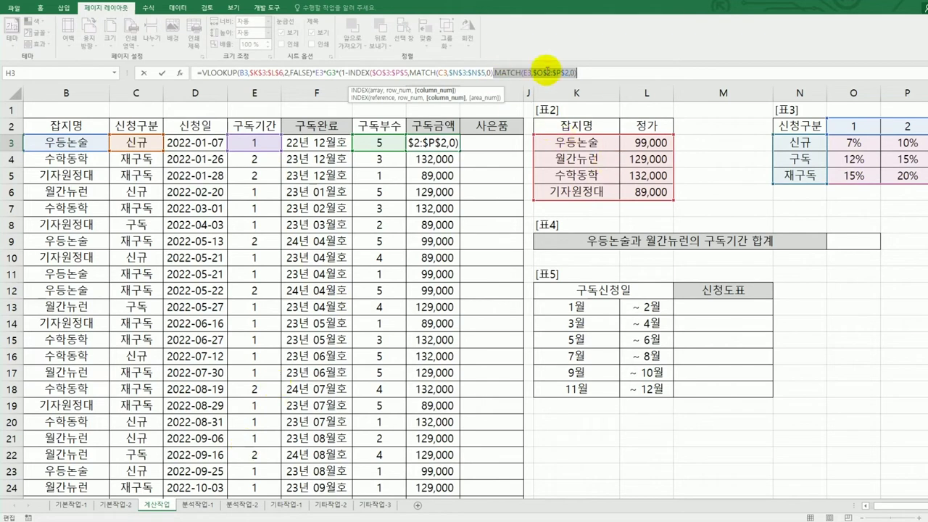
key(BackSpace)
key(BackSpace)
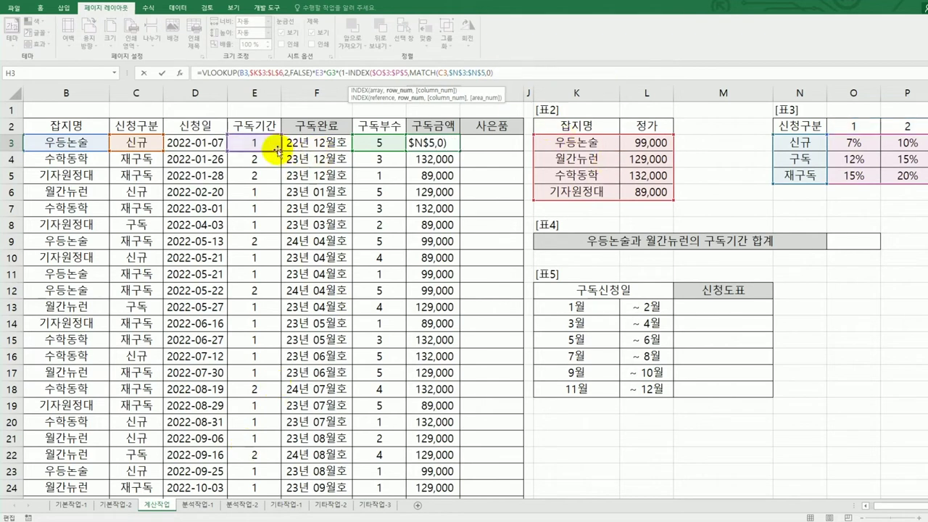
key(Return)
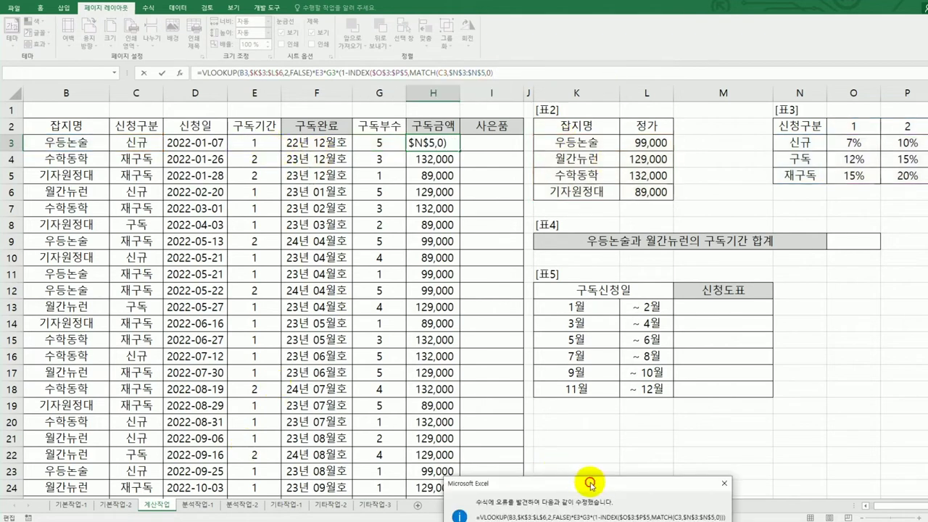
drag(591, 484, 610, 310)
click(593, 372)
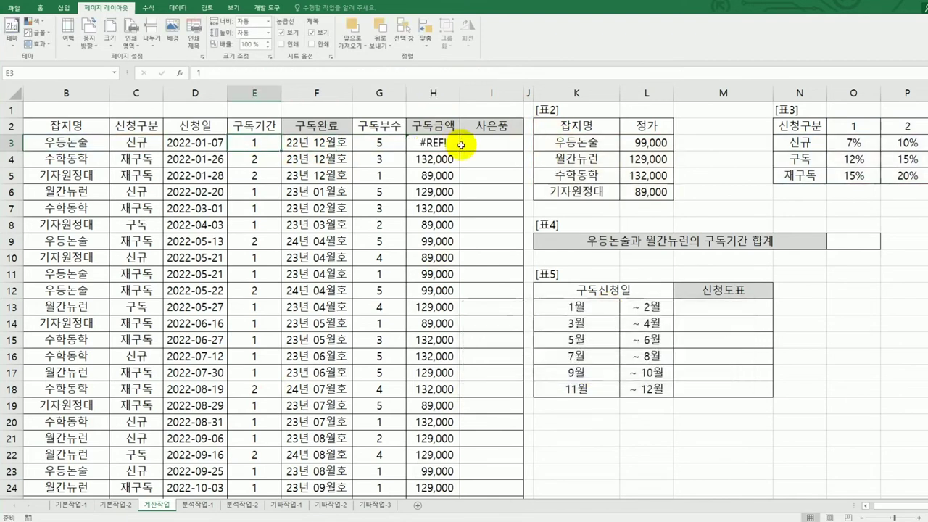
Step: Use the 구독기간 cell E3 directly as the INDEX column number in the H3 formula, then fill it down the 구독금액 column
click(492, 75)
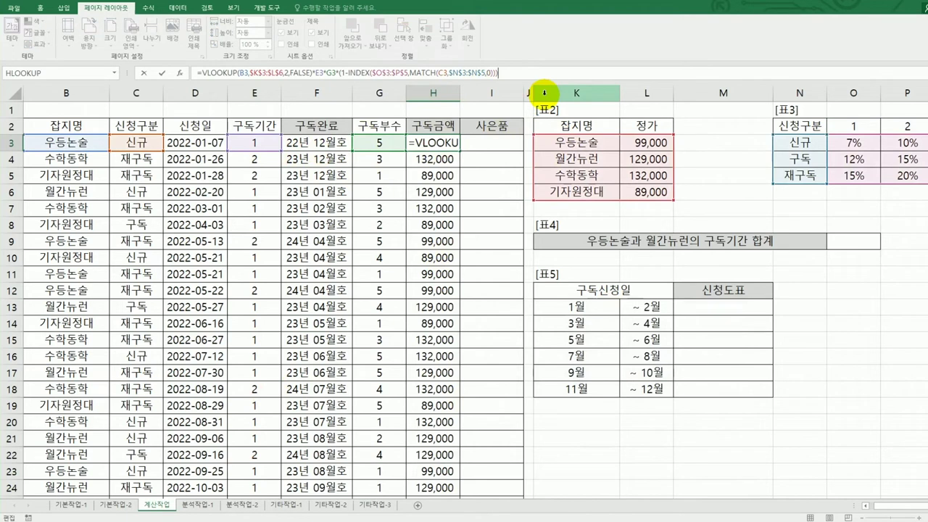
key(BackSpace)
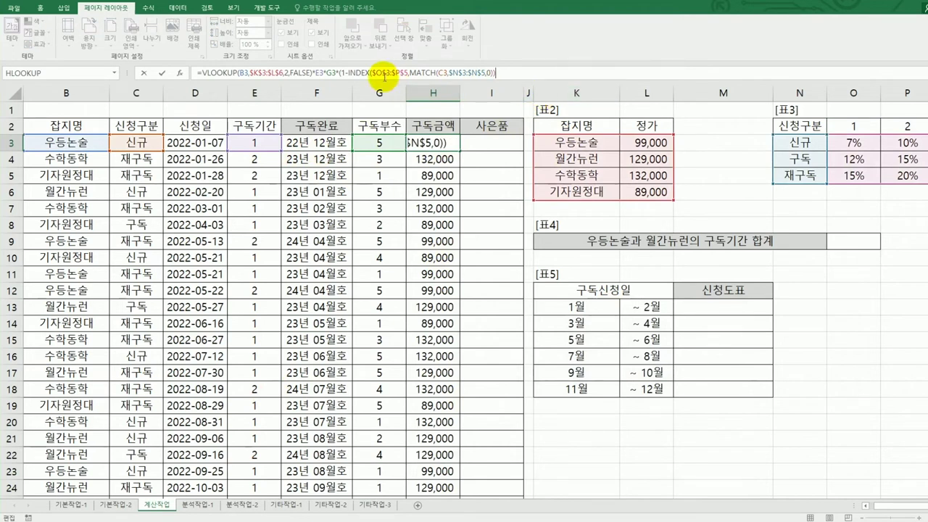
drag(349, 72, 421, 72)
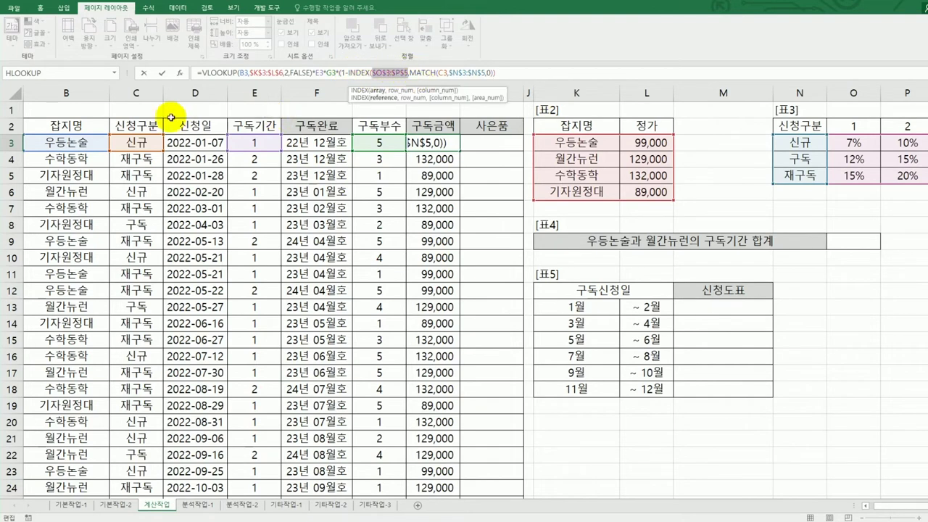
click(495, 72)
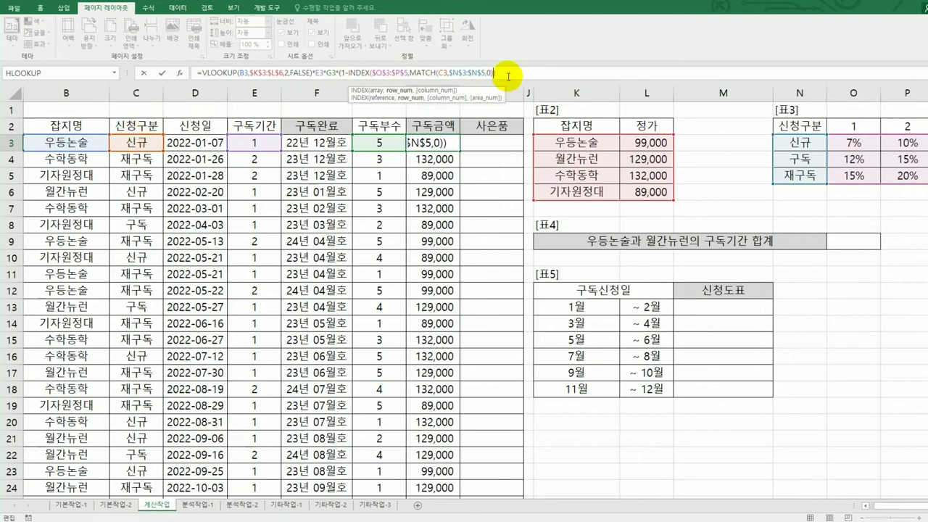
text(,)
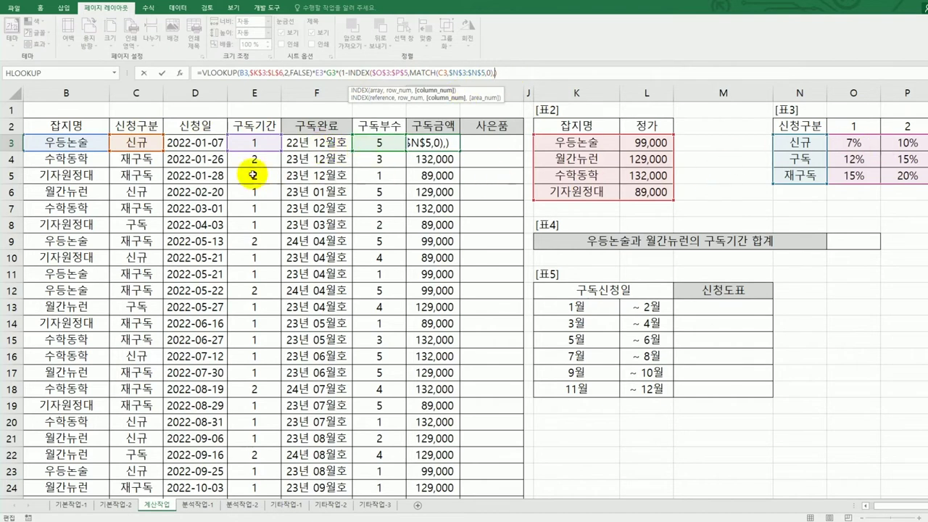
click(247, 146)
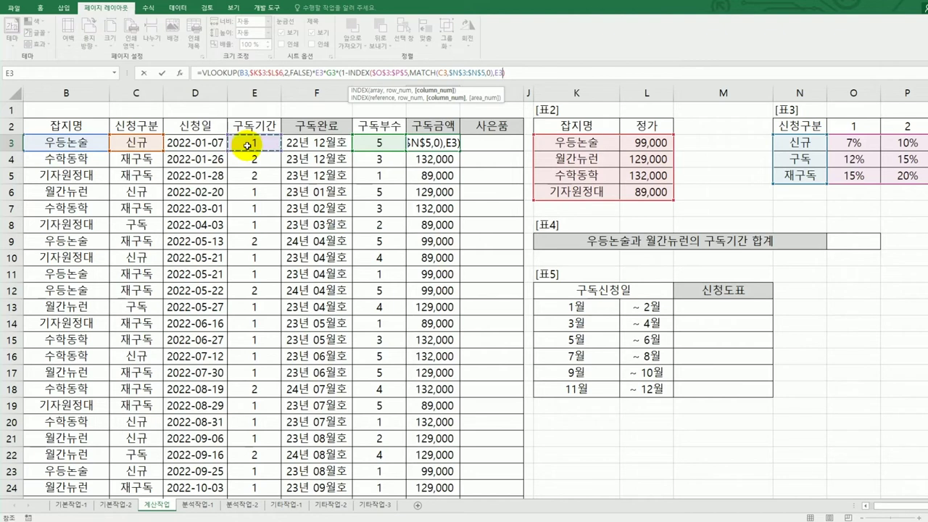
text()))
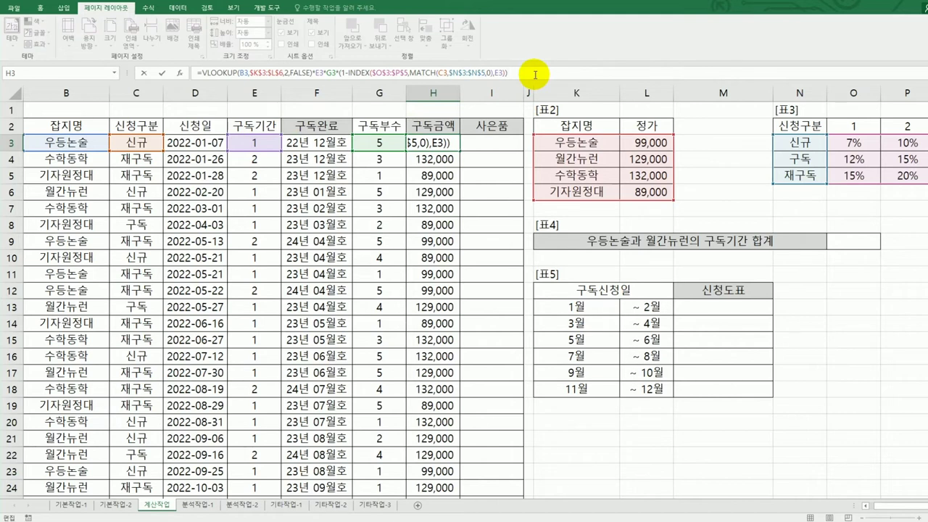
key(Return)
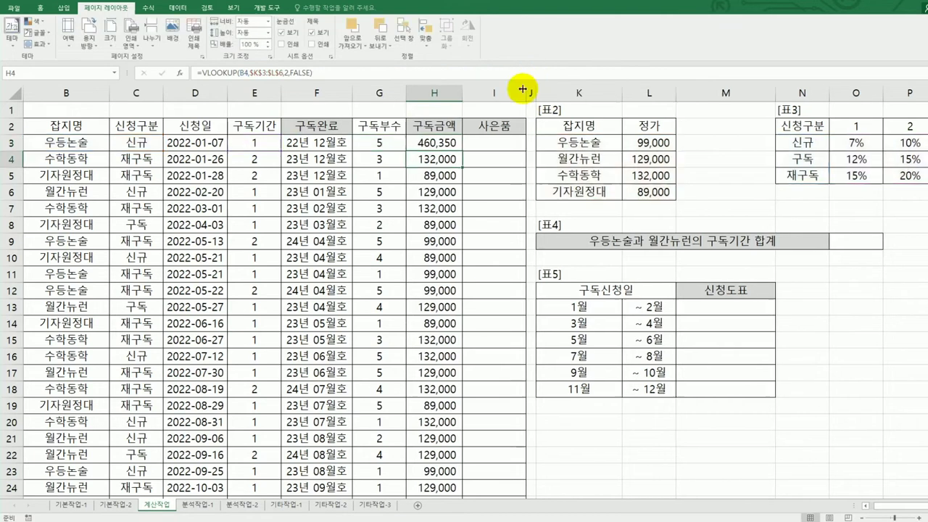
click(435, 144)
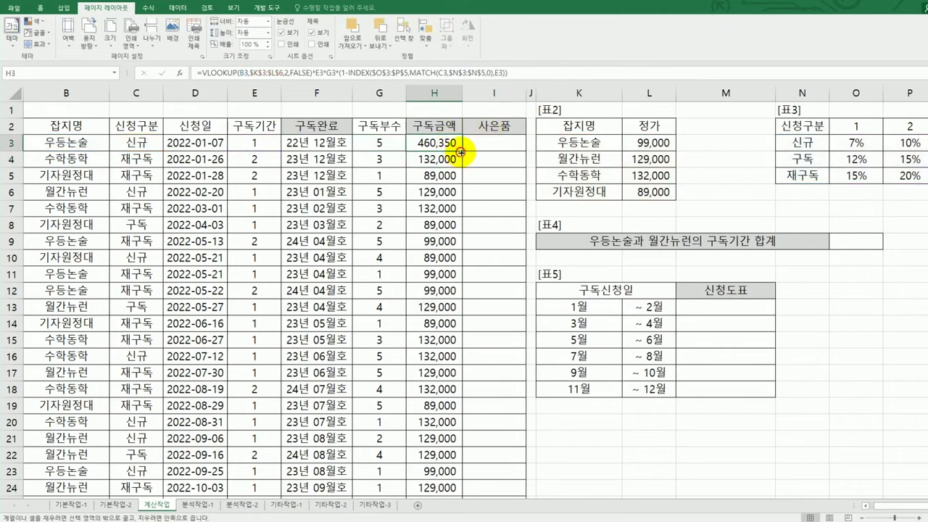
double_click(461, 151)
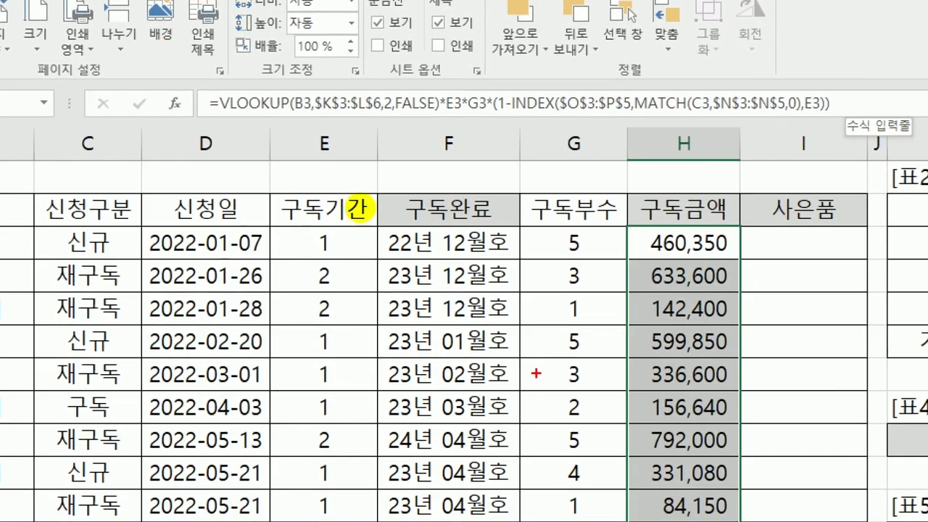
drag(214, 114, 415, 131)
mouse_move(2, 243)
mouse_down()
mouse_move(164, 311)
mouse_move(927, 463)
mouse_up()
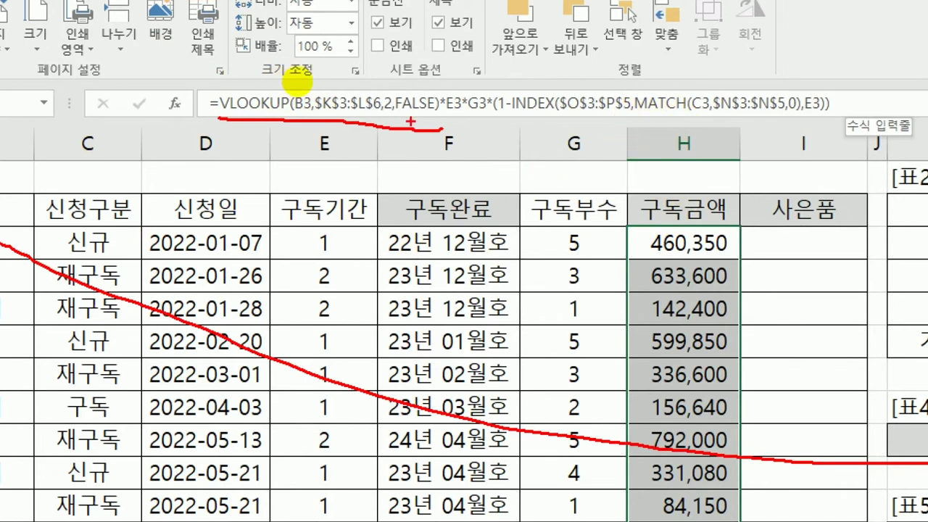
drag(310, 255, 341, 255)
drag(319, 205, 346, 231)
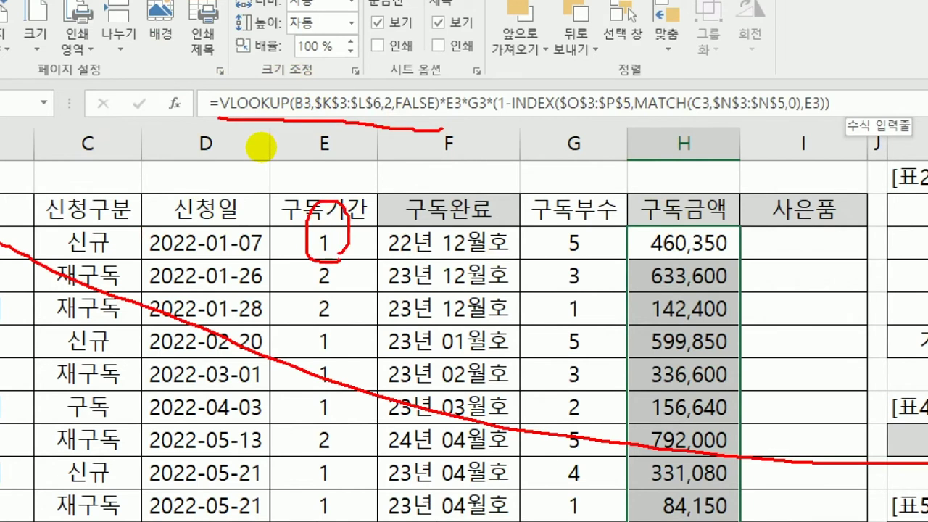
mouse_move(559, 214)
mouse_down()
mouse_move(618, 252)
mouse_move(564, 200)
mouse_up()
drag(501, 116, 828, 114)
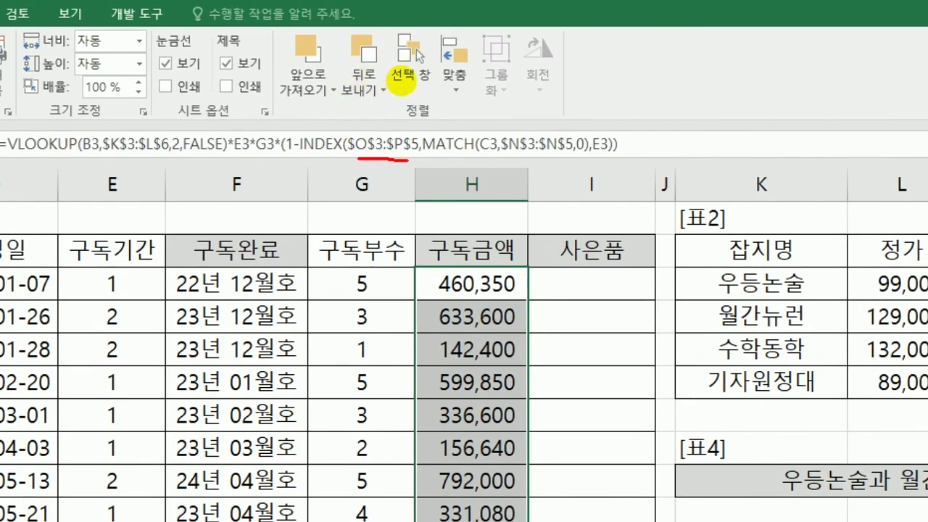
mouse_move(377, 155)
mouse_down()
mouse_move(583, 168)
mouse_move(589, 137)
mouse_move(615, 169)
mouse_up()
mouse_move(127, 277)
mouse_down()
mouse_move(142, 312)
mouse_move(141, 440)
mouse_up()
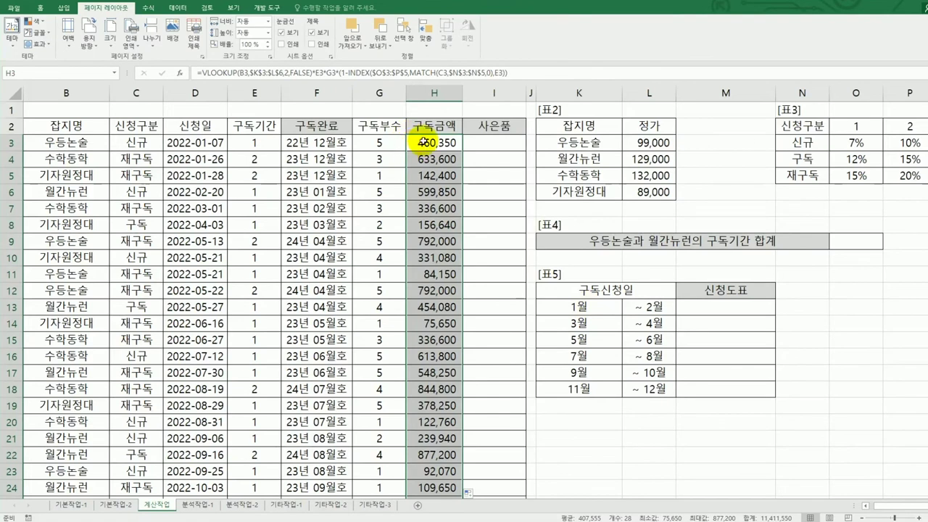
click(410, 139)
scroll(414, 232, down, 3)
scroll(434, 232, up, 3)
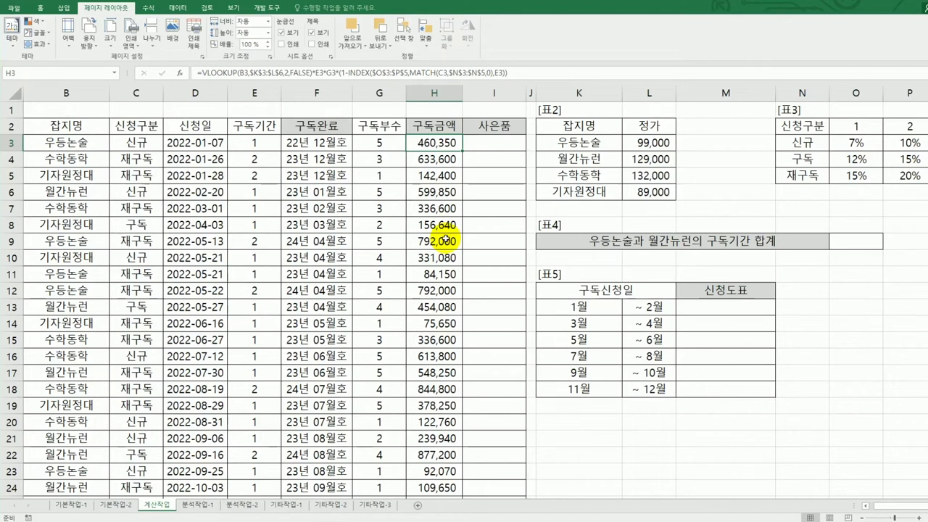
Step: Open the Visual Basic editor for the 사은품 task and insert a new module into the workbook's project
click(487, 145)
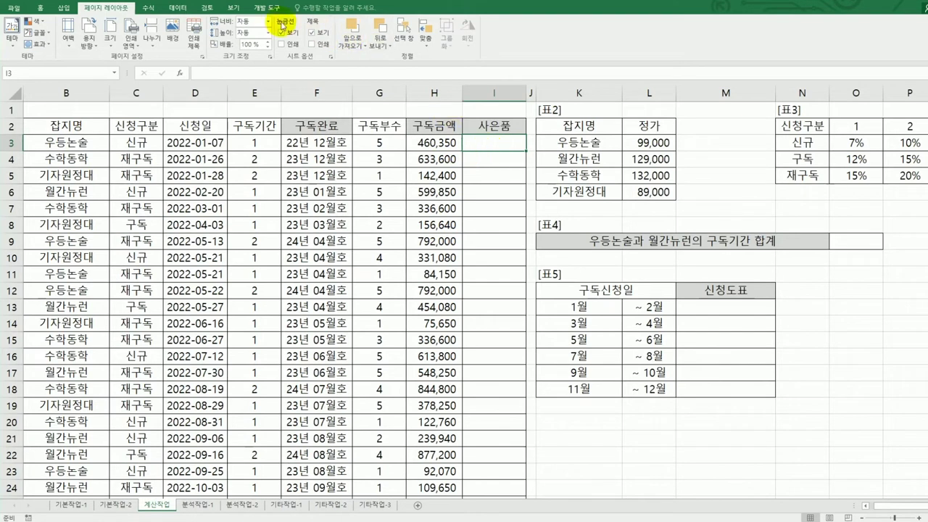
click(268, 9)
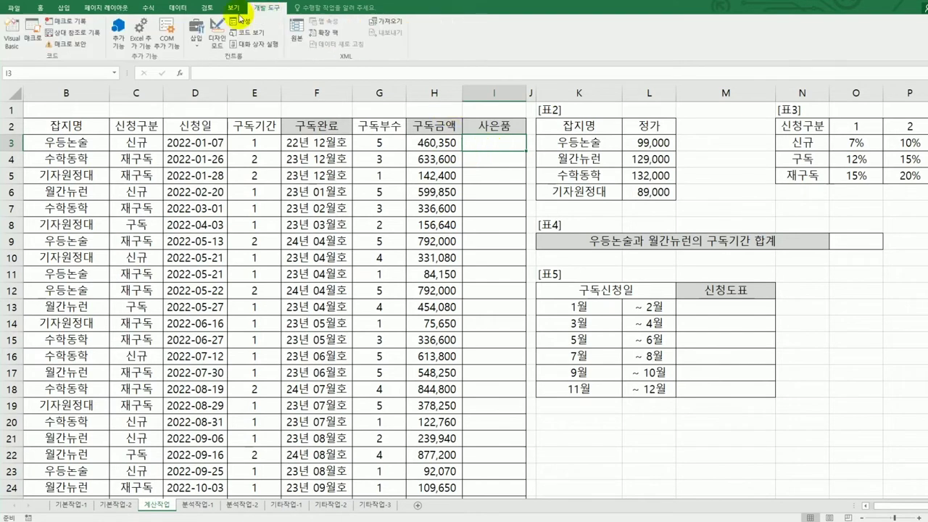
click(13, 39)
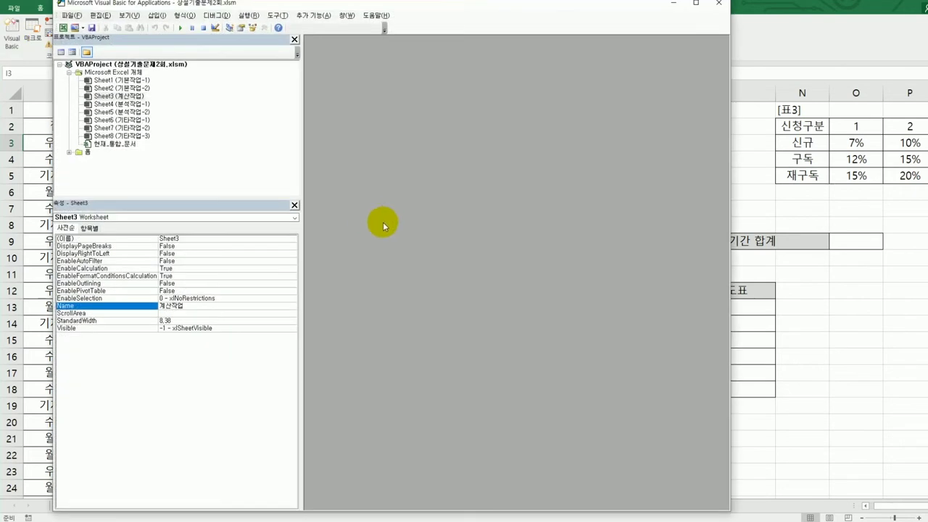
click(156, 15)
click(130, 57)
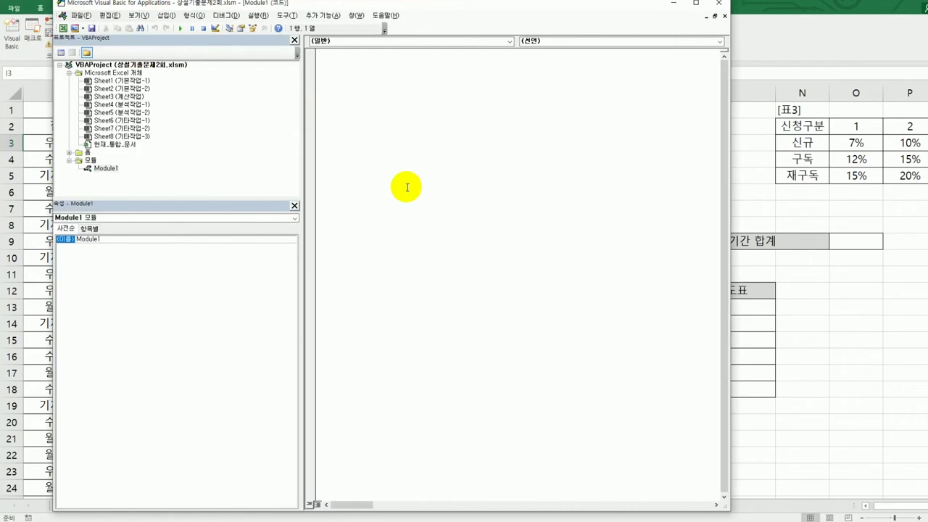
Step: Declare the public function fn사은품 with the parameters 구독기간 and 신청구분 in the new module
text(public function)
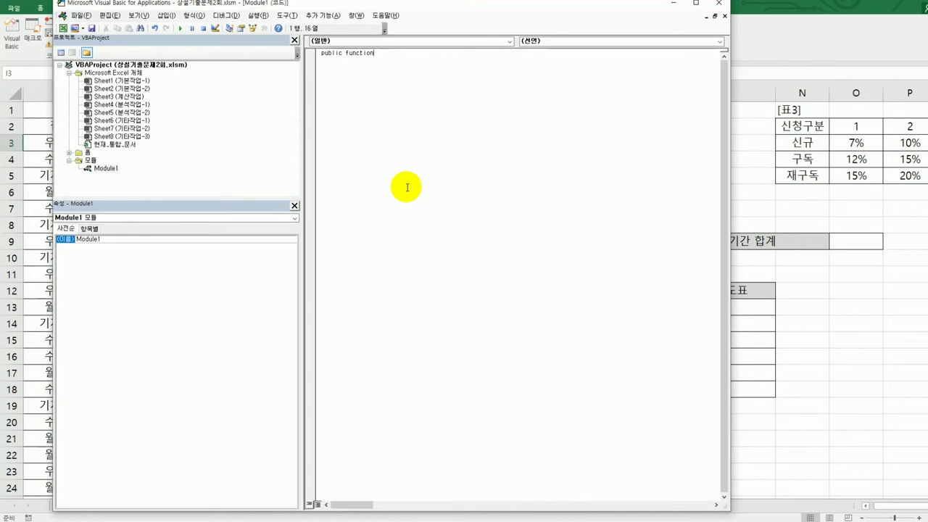
text(fn사은품(구독기간, 신청구분))
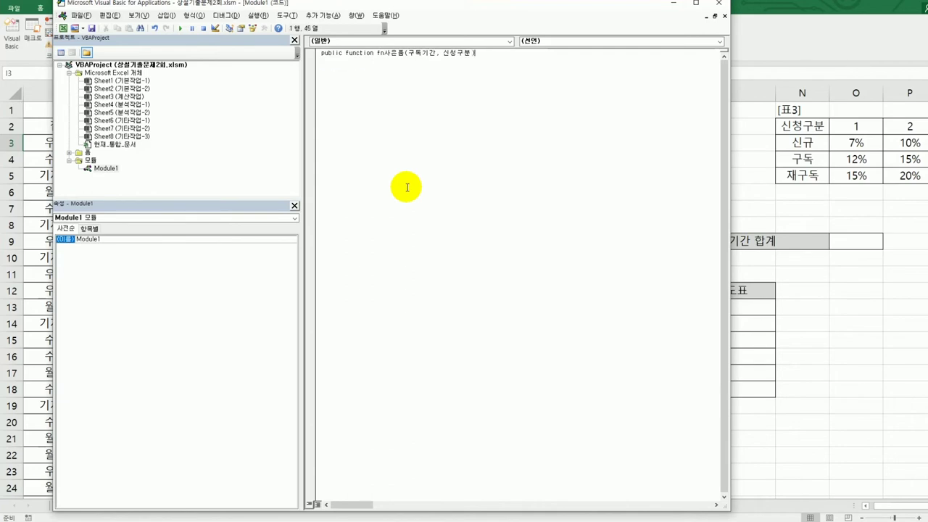
key(Return)
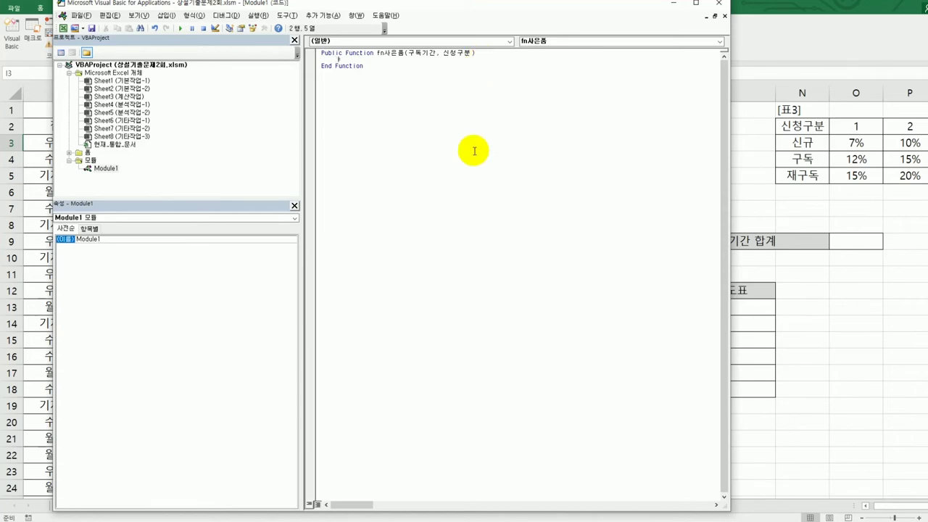
Step: Begin an If statement in fn사은품 that tests 구독기간 = 1 And 신청구분 = "신규"
key(Return)
text(if )
text(rn)
key(BackSpace)
key(BackSpace)
key(Hangul)
text(구독기)
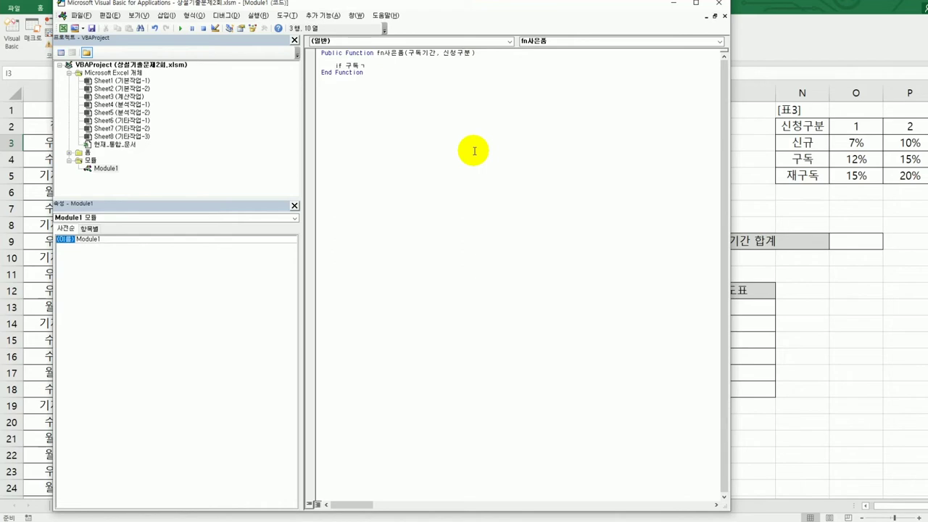
text(간)
text(= 1)
text( and)
text(신청구)
text(분 )
text( "시)
text(ㄴ규" th)
text(en)
Step: Make fn사은품 return an empty string "" when the If condition is met
key(Return)
key(Tab)
text(fn사은품 =)
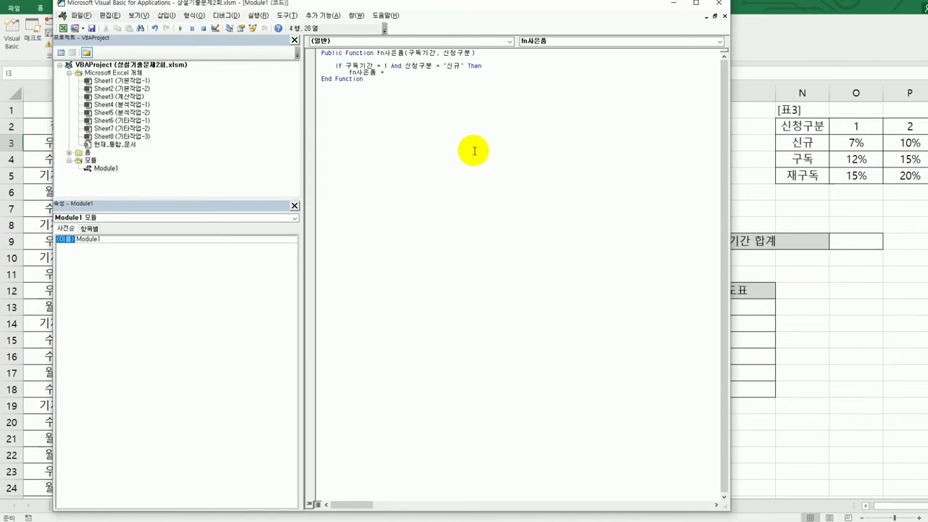
text("")
key(Return)
Step: Add an Else branch returning "문화상품권", end the If block, and close the Visual Basic editor
text(Else)
key(Return)
text(fn사은품 = "문화상품권")
key(Return)
text(end if)
key(Return)
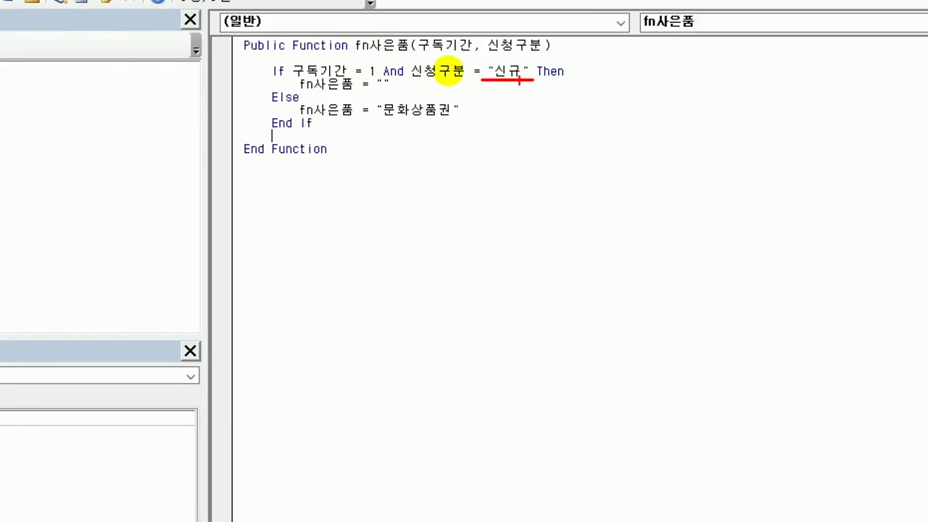
drag(367, 88, 413, 89)
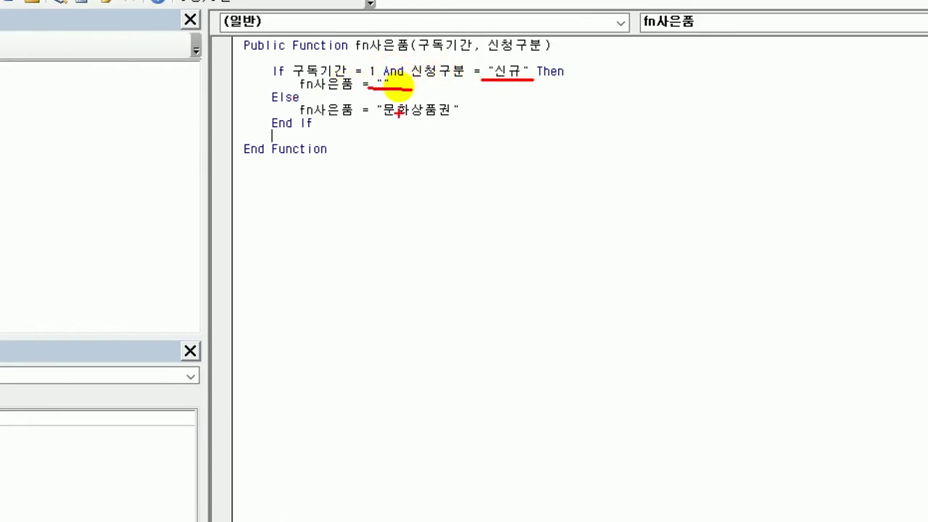
drag(376, 119, 471, 119)
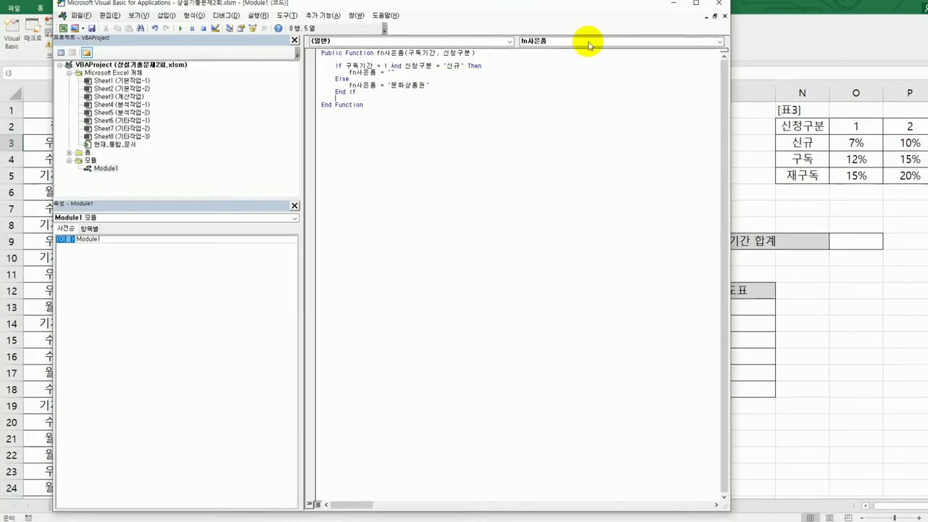
click(715, 6)
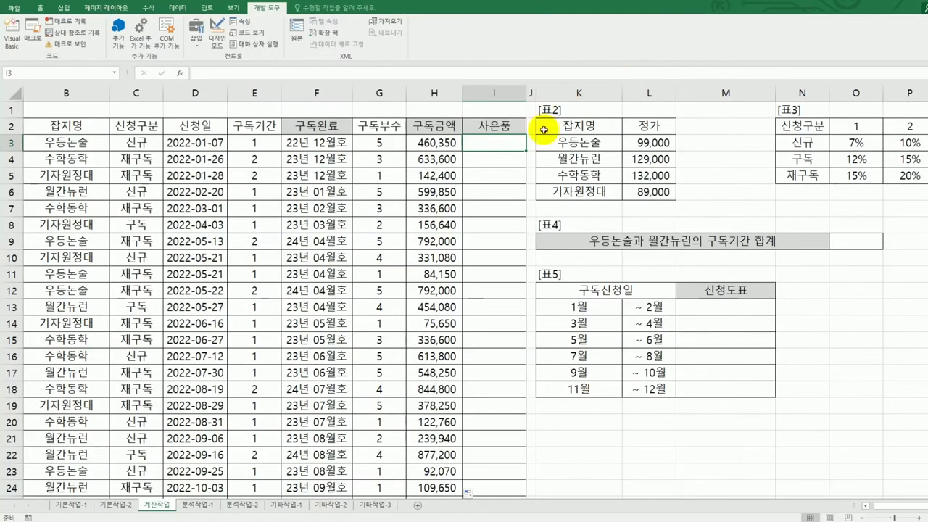
Step: Insert the user-defined function fn사은품 in I3 with E3 as 구독기간 and C3 as 신청구분
click(181, 73)
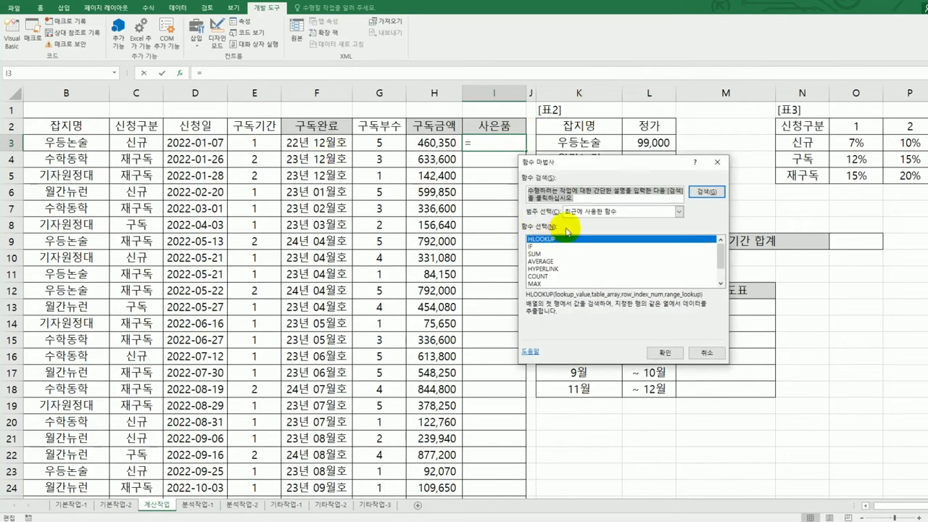
click(576, 211)
click(590, 304)
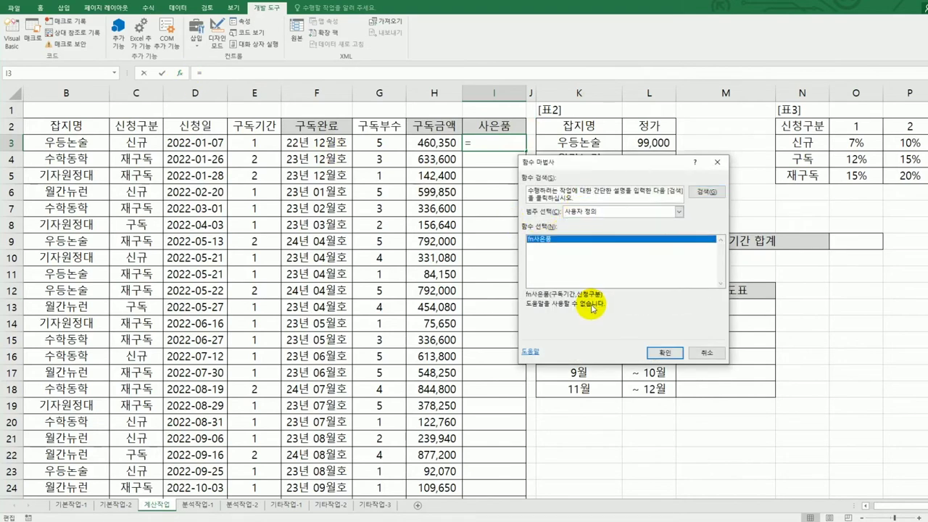
click(665, 354)
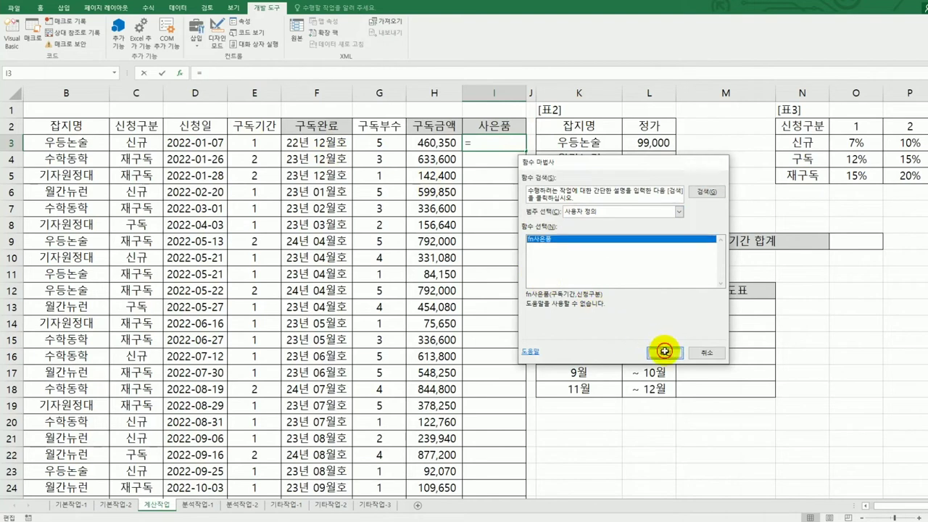
click(272, 143)
click(564, 234)
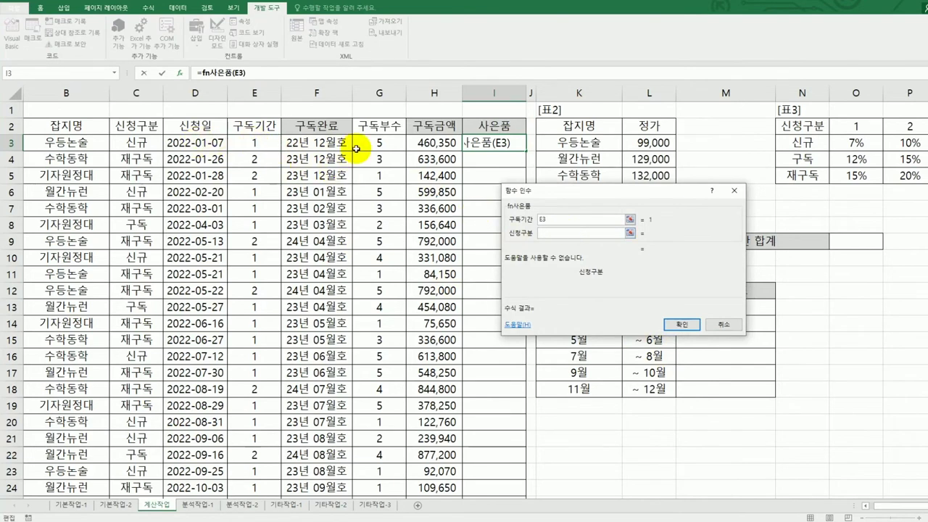
click(133, 142)
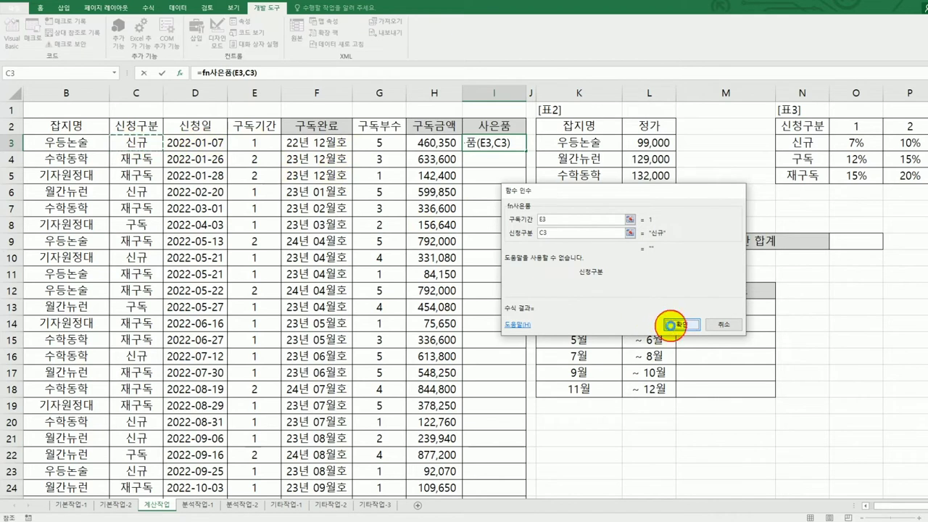
click(671, 326)
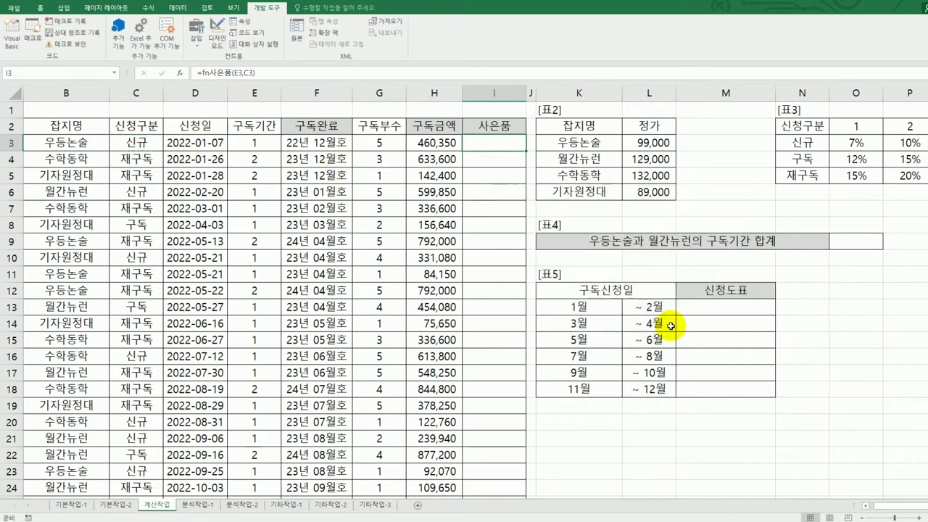
Step: Fill the fn사은품 formula from I3 down the 사은품 column and check the filled rows
click(255, 143)
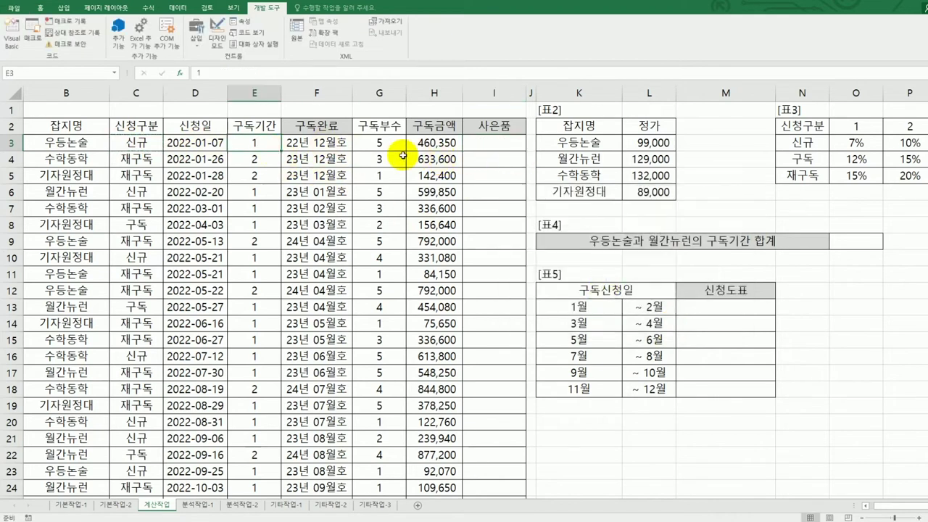
click(137, 141)
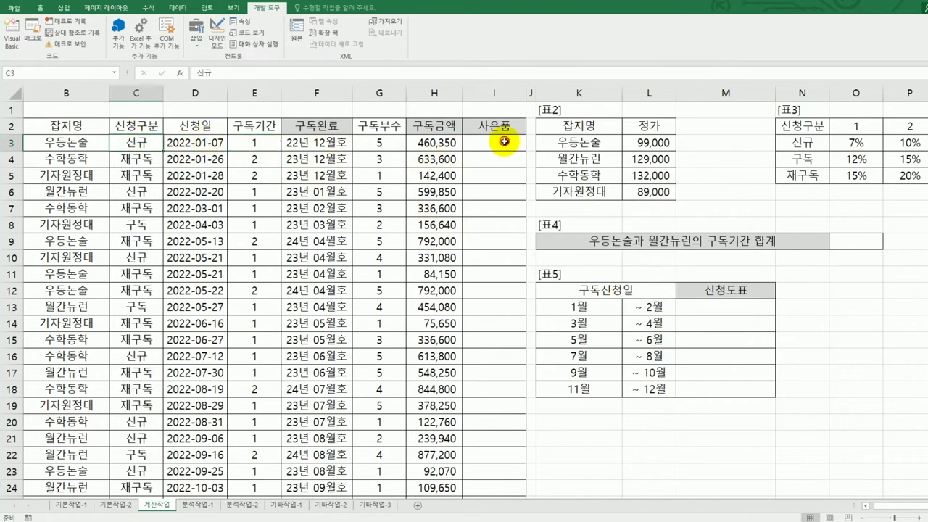
click(504, 142)
double_click(526, 151)
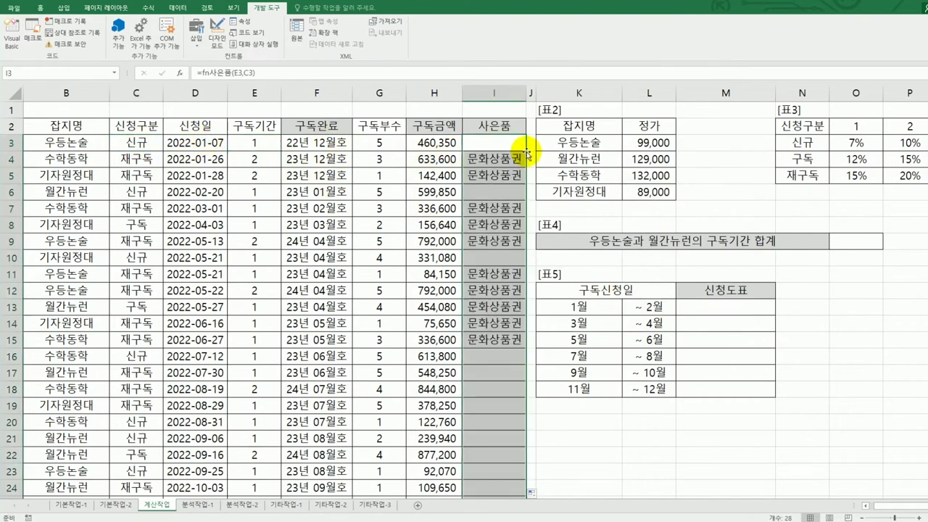
scroll(526, 152, down, 4)
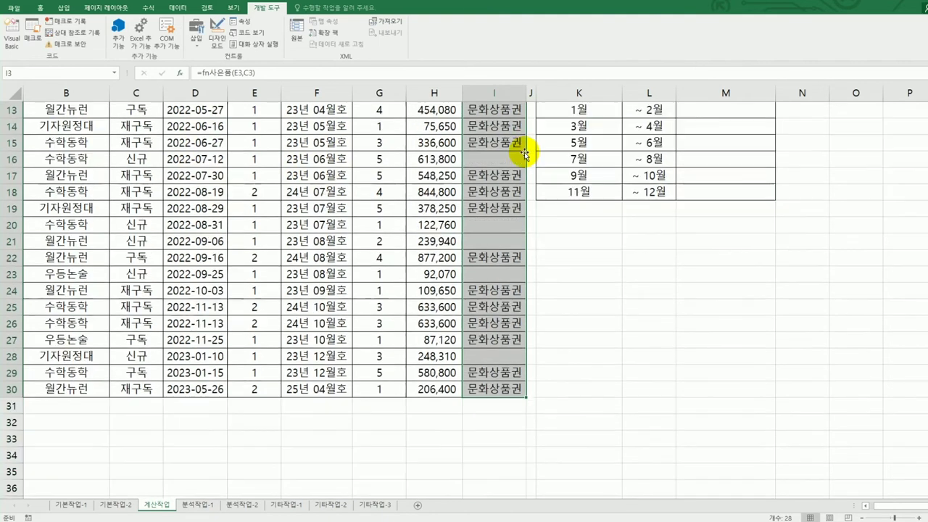
scroll(525, 152, up, 3)
scroll(524, 152, up, 1)
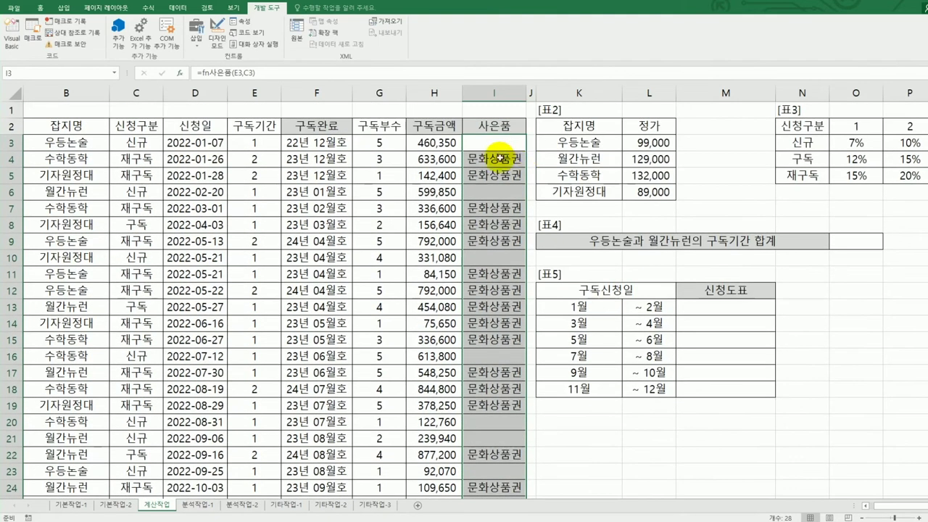
click(495, 143)
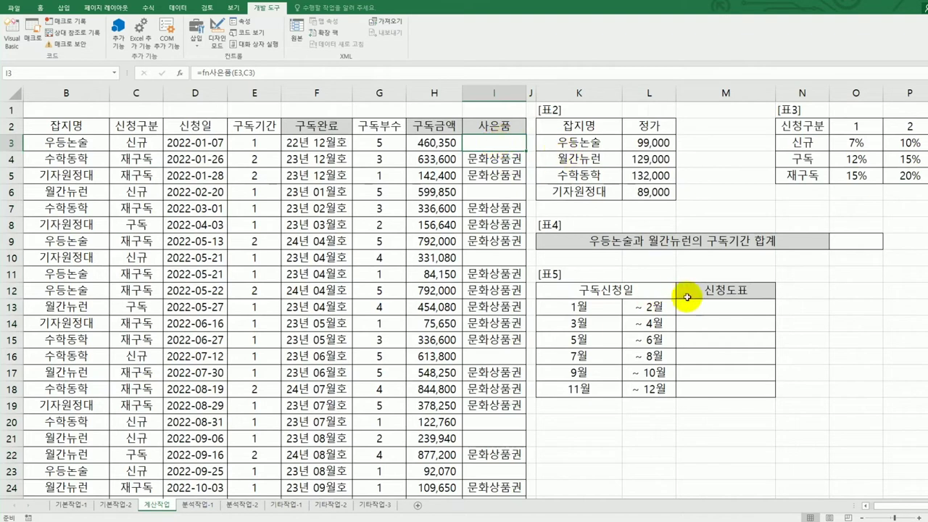
Step: Start a SUM(IF( formula in O9 of 표4 with the first condition (B3:B30="우등논술")
click(855, 242)
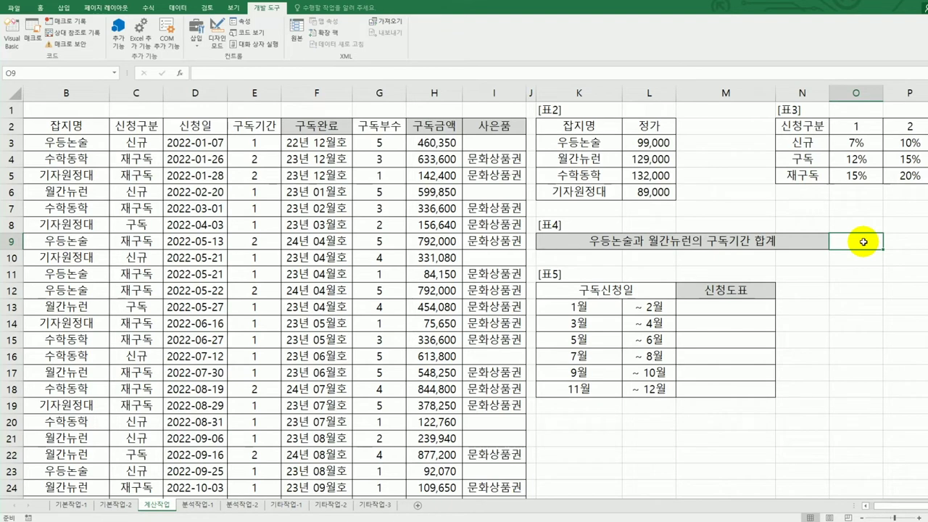
text(=)
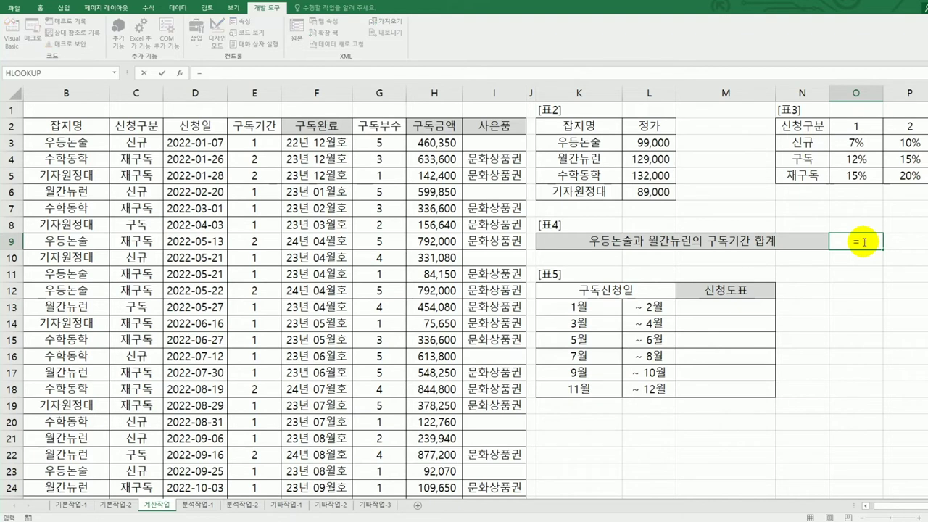
text(sum()
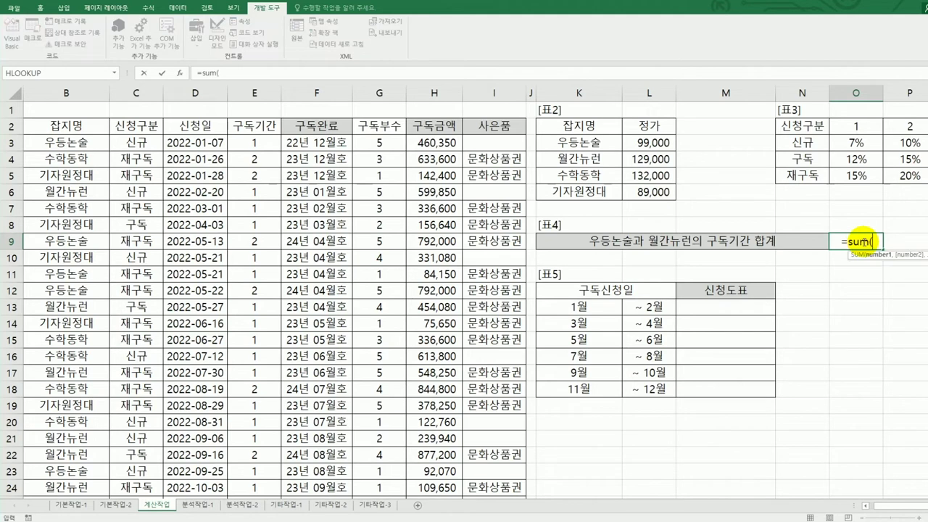
text(if()
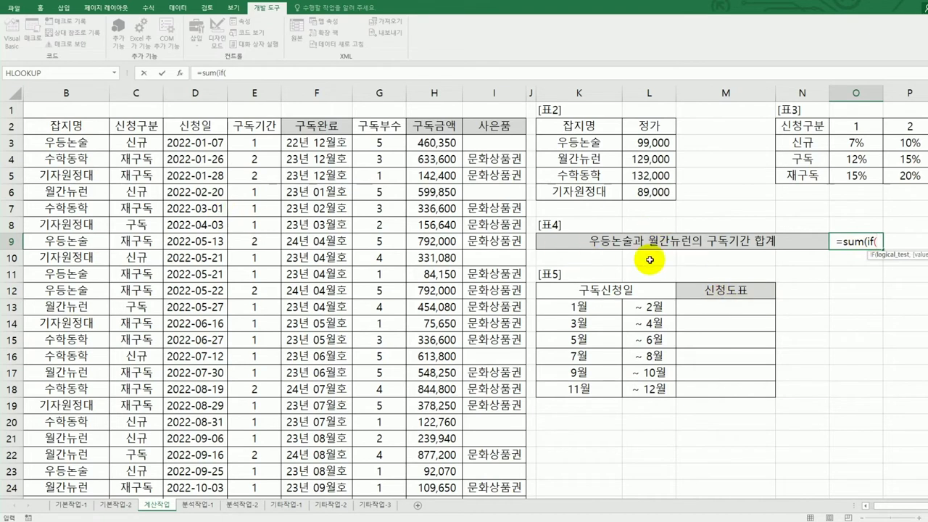
text(()
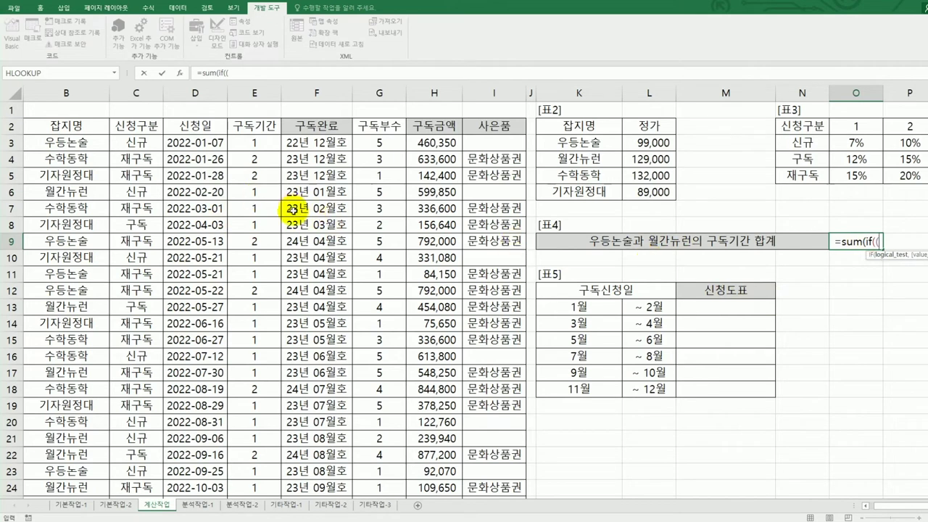
drag(73, 142, 71, 472)
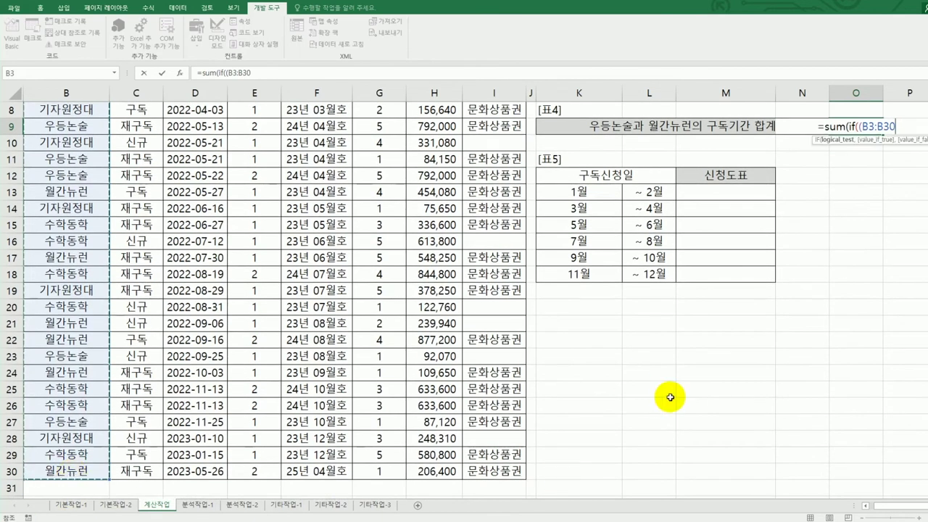
scroll(670, 398, up, 3)
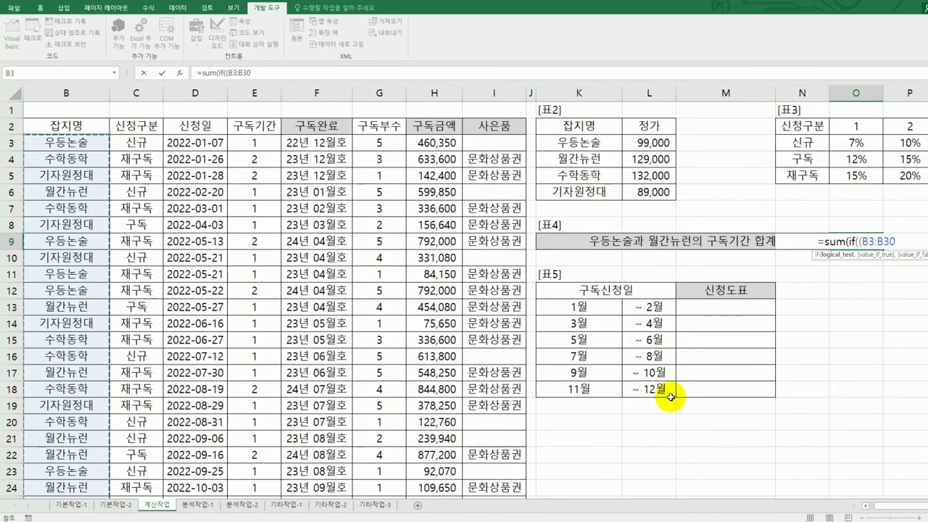
text(=)
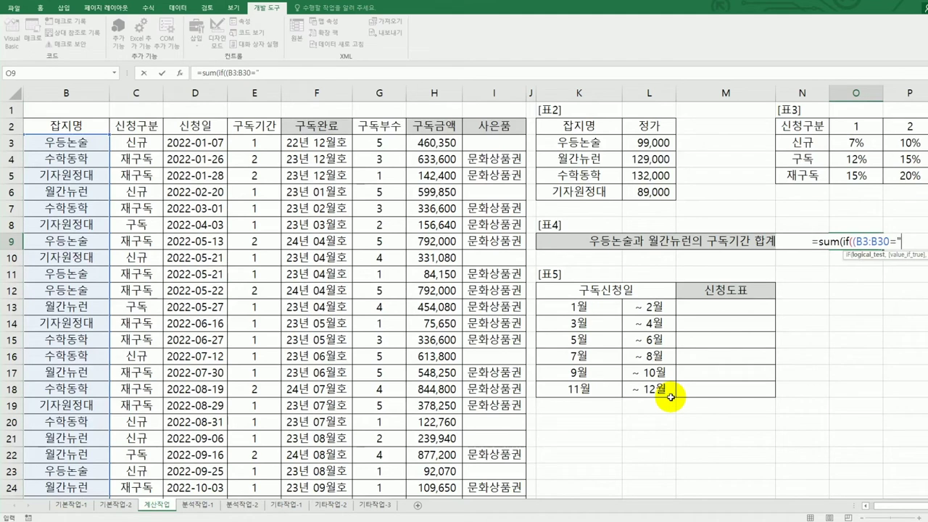
text("우)
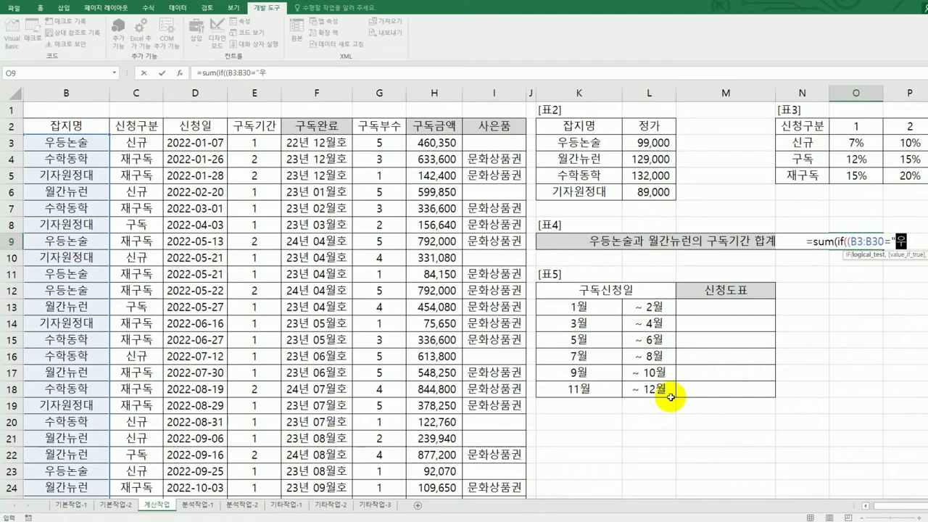
text(등논술)
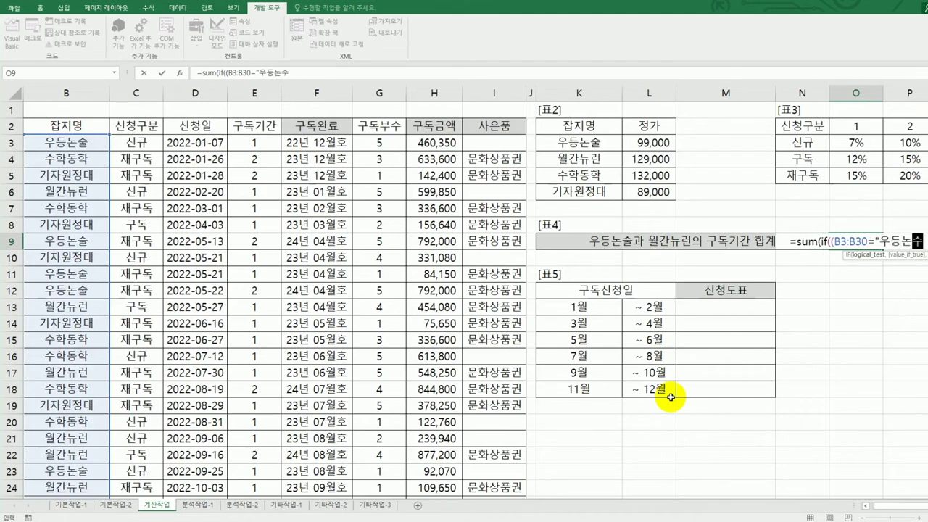
text("))
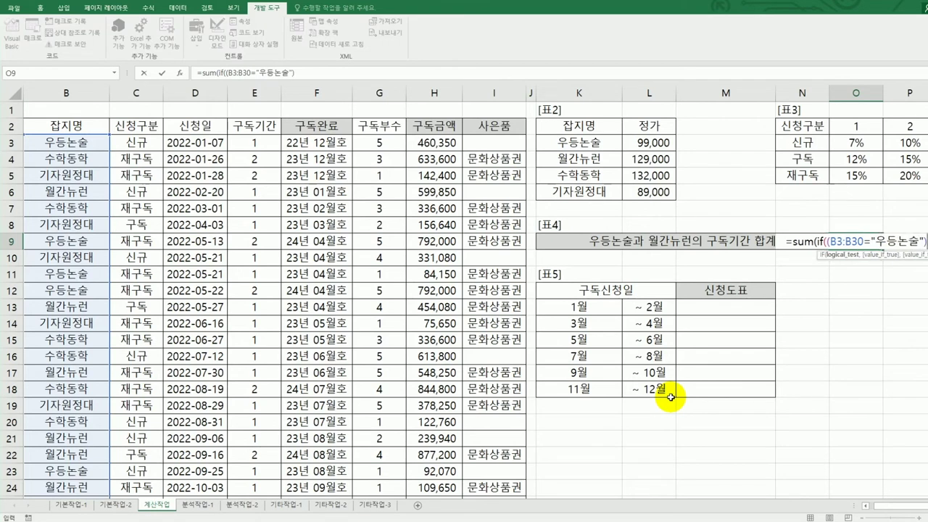
Step: Add the OR condition +(B3:B30="월간뉴런") to the IF test of the O9 formula
text(*)
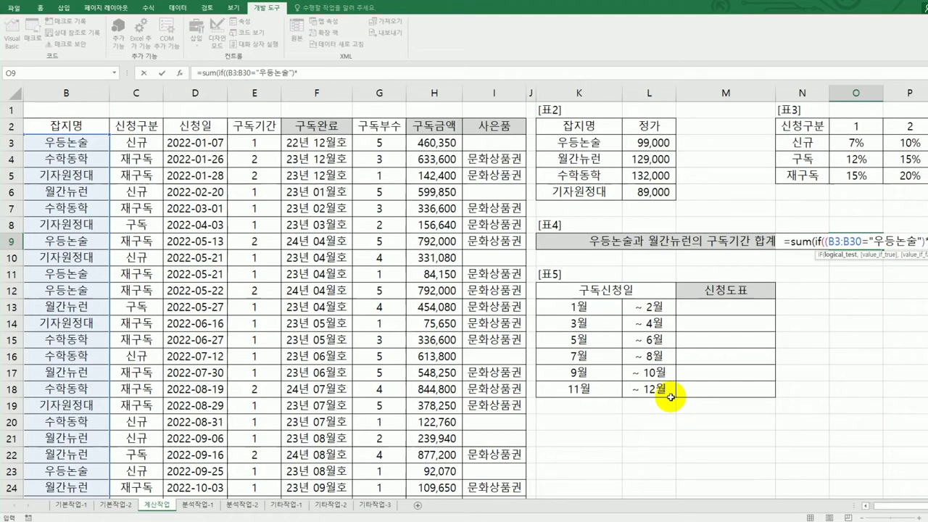
key(BackSpace)
text(+)
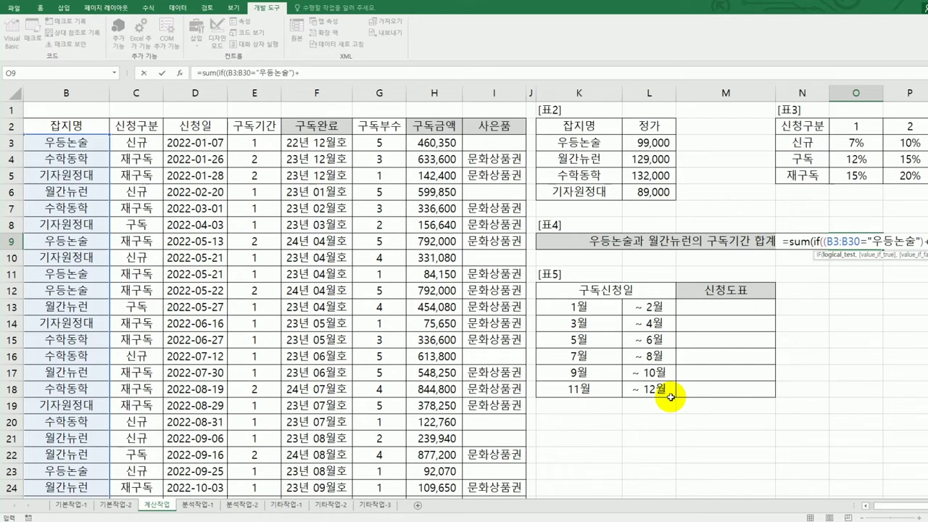
text(()
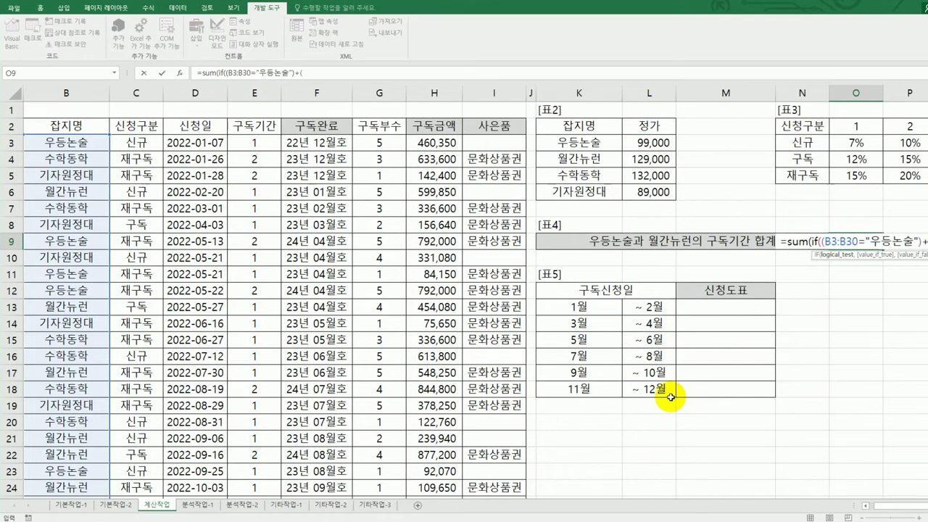
click(93, 144)
drag(93, 144, 69, 420)
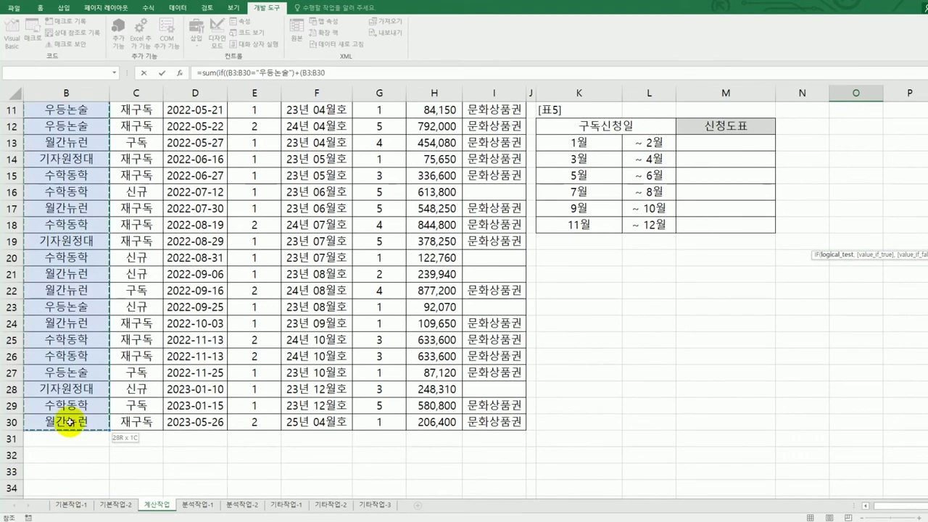
text(="ㅇ)
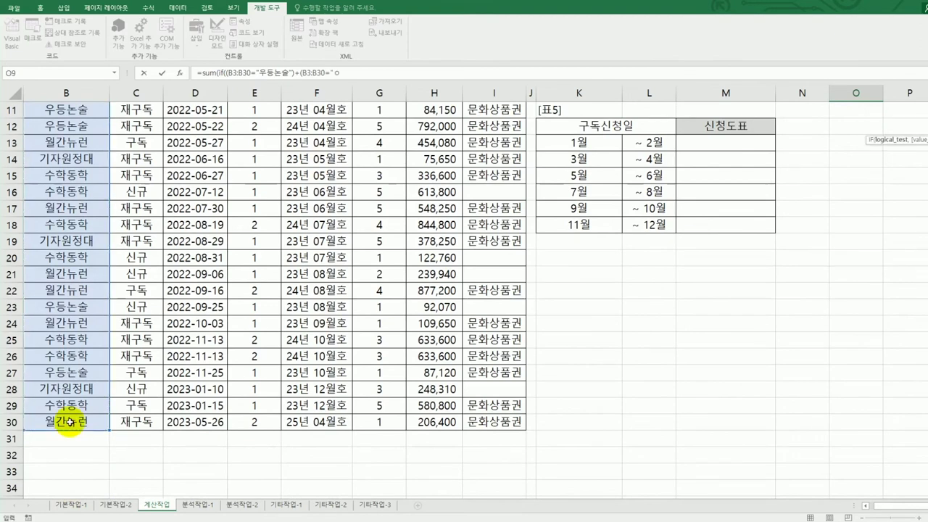
scroll(69, 421, up, 4)
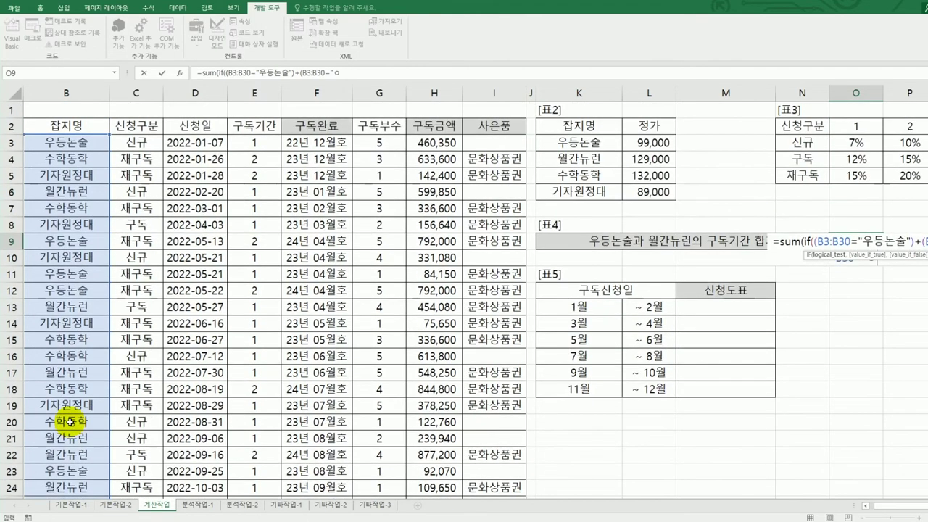
key(BackSpace)
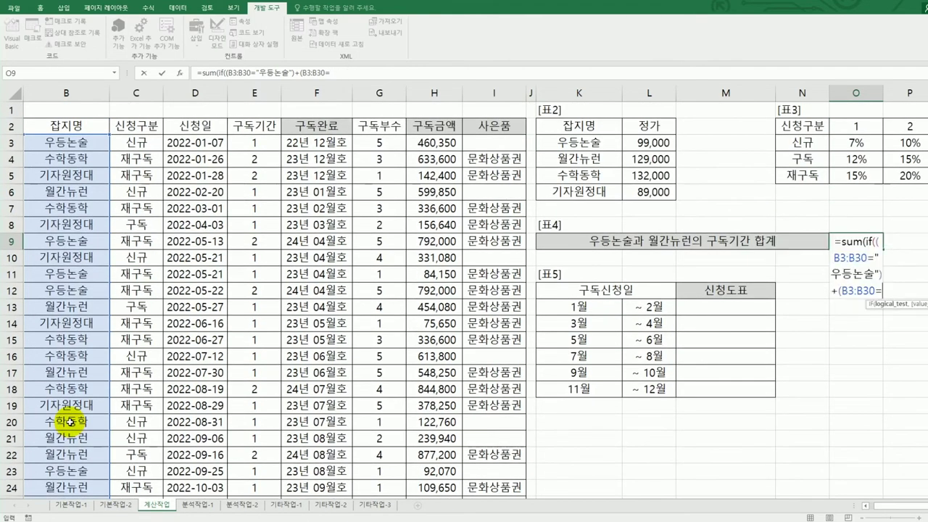
text("월간뉴런"))
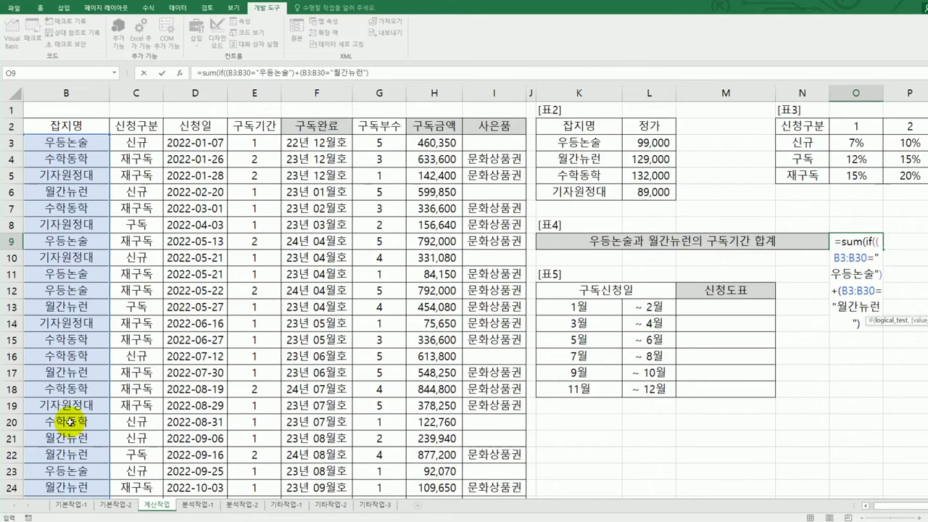
Step: Give the 구독기간 range E3:E30 as the IF result and close both the IF and SUM functions
text(,)
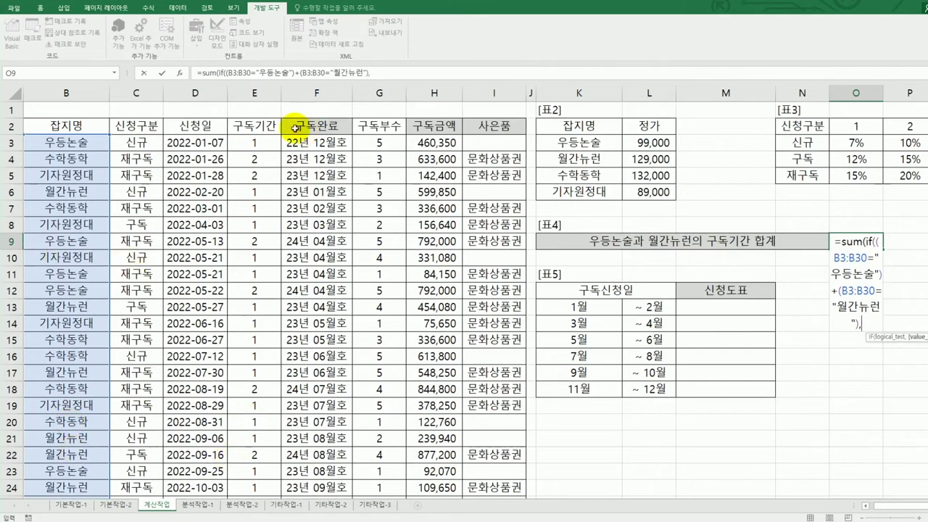
click(380, 72)
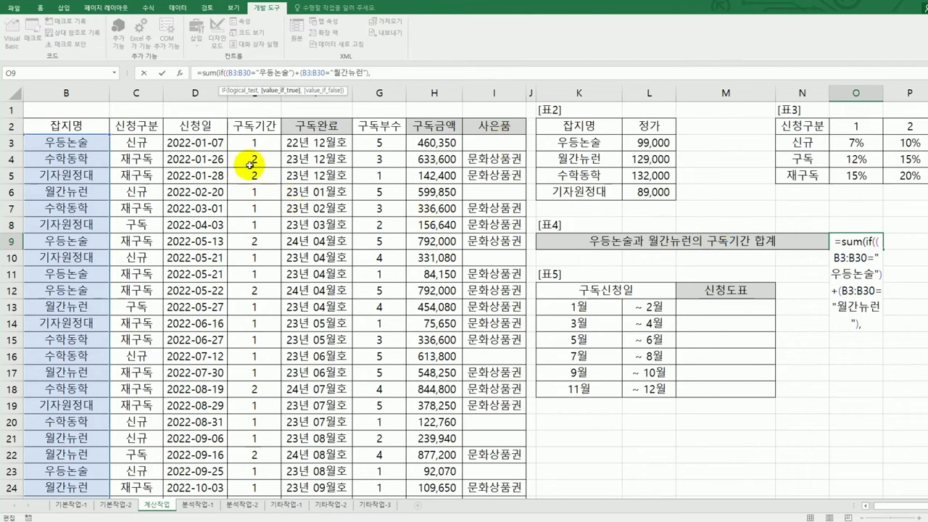
drag(248, 142, 255, 473)
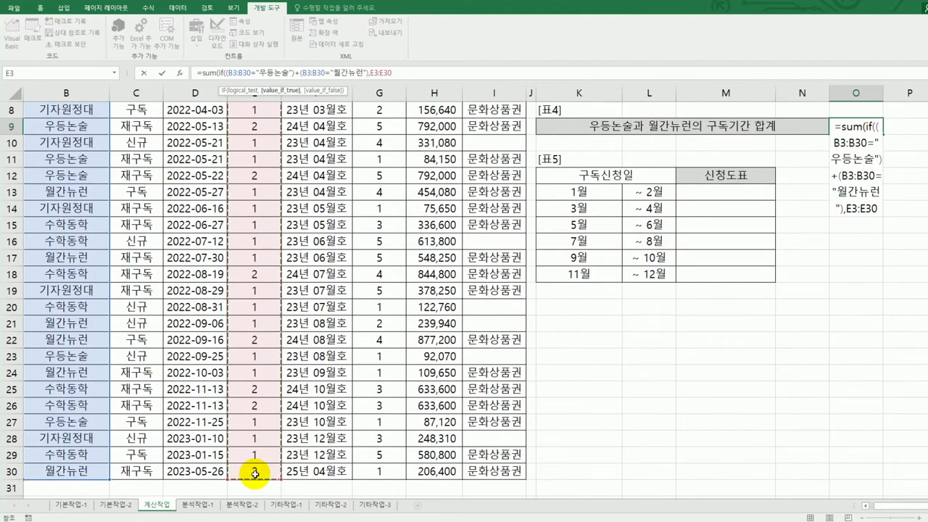
text()))
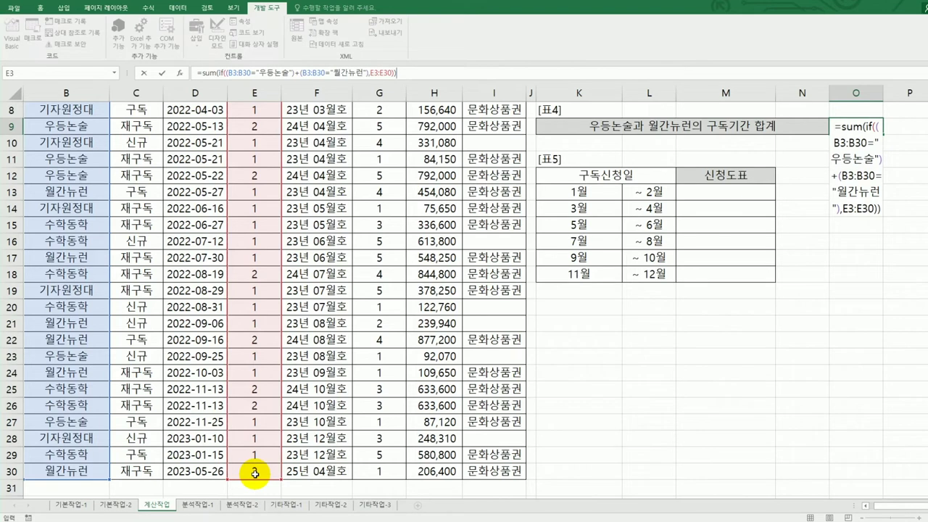
Step: Append &"년" to the O9 formula and enter it as an array formula
text(&)
text(")
text(녀)
key(BackSpace)
key(BackSpace)
text(녀ㄴ")
key(ctrl+shift+Return)
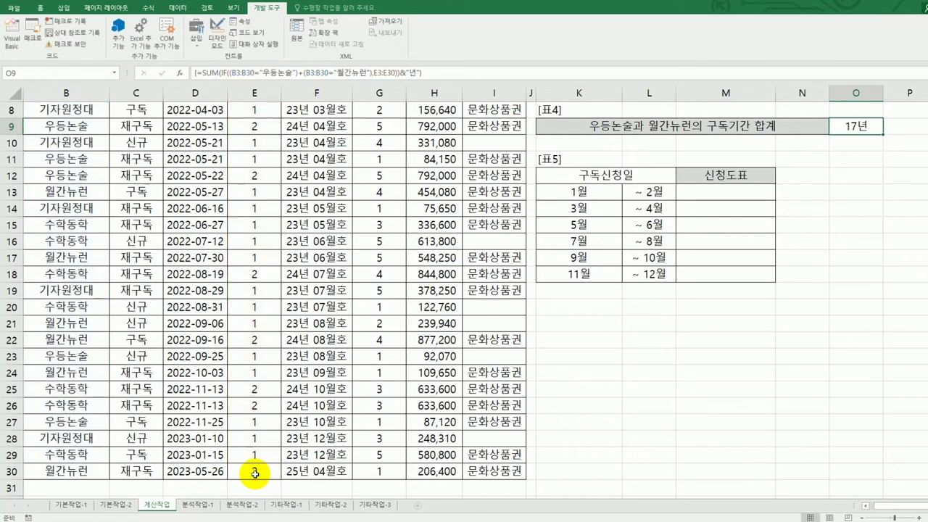
Step: Check the 표4 total by selecting the 구독기간 cells of the 우등논술 and 월간뉴런 rows from E3 to E13
scroll(254, 472, up, 3)
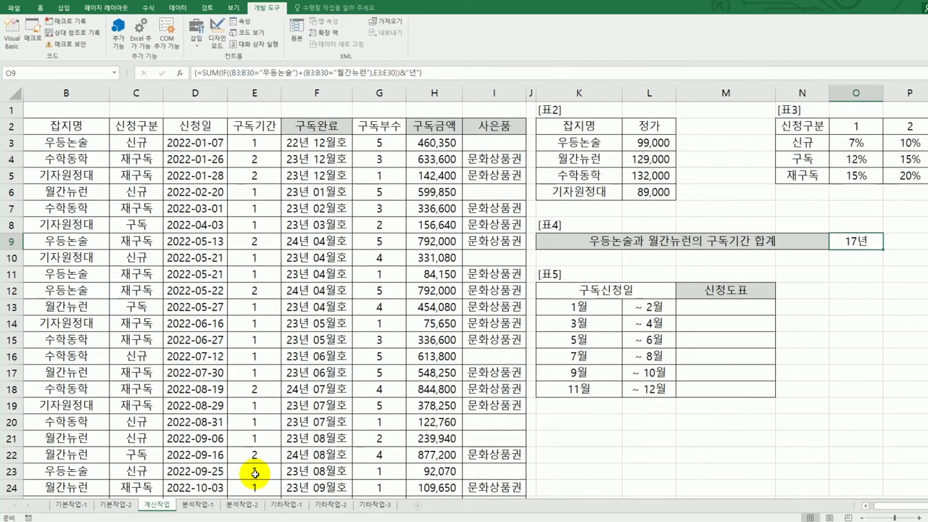
click(257, 141)
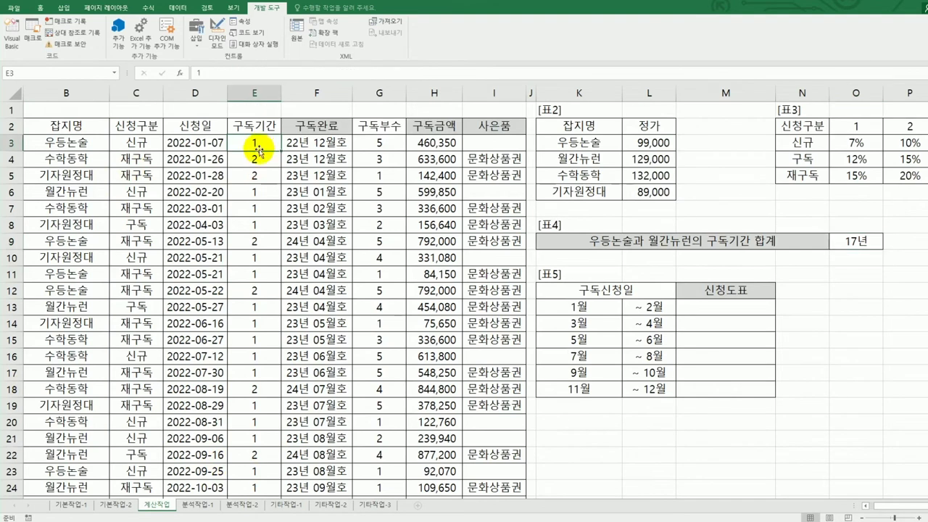
ctrl+click(253, 192)
ctrl+click(246, 241)
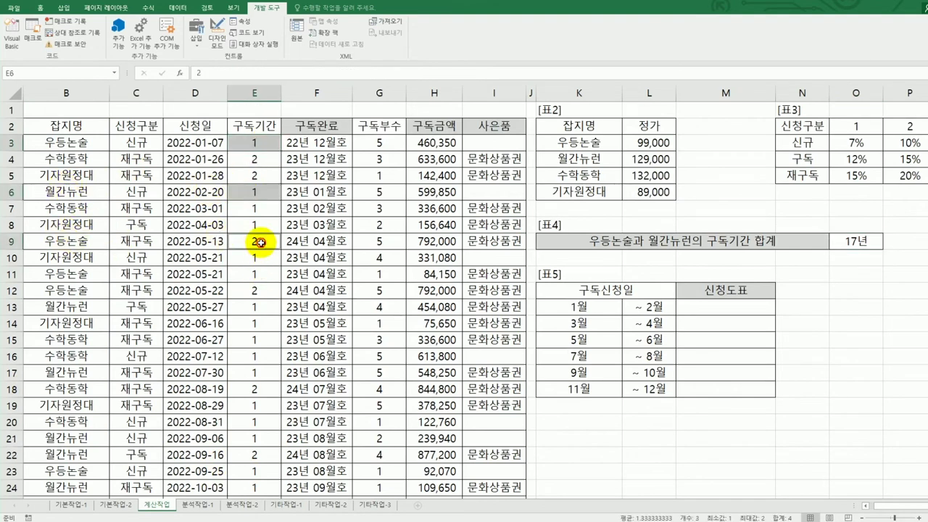
ctrl+click(255, 276)
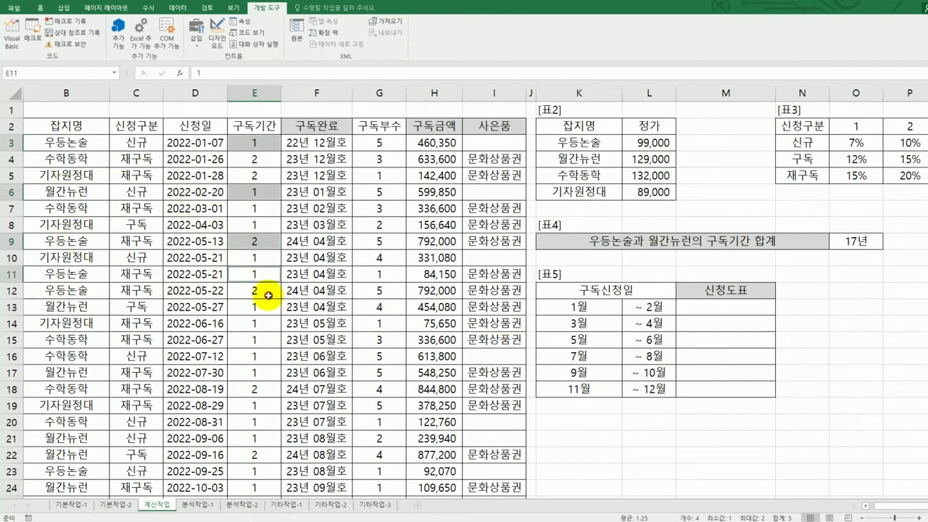
ctrl+click(258, 290)
ctrl+click(259, 309)
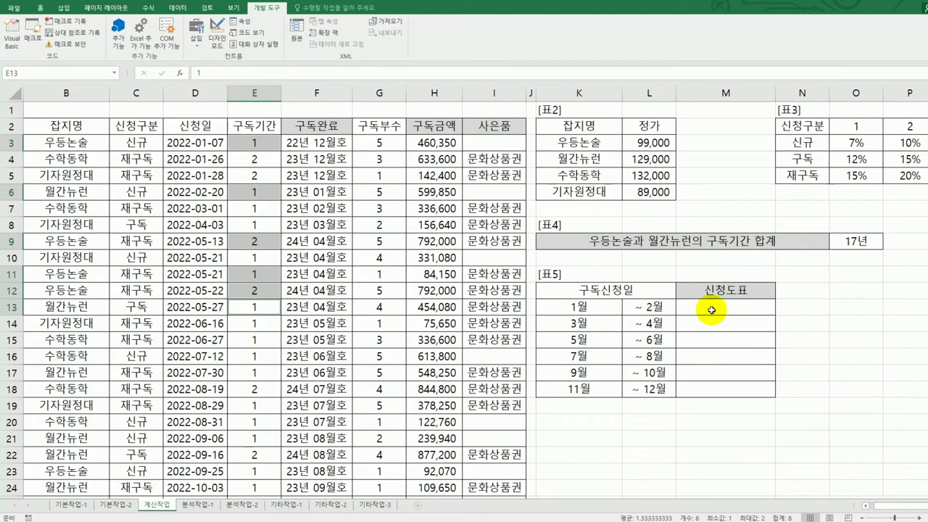
Step: Examine the upper month limits in L13:L18 of 표5 and the first 신청일 date in D3
click(656, 307)
click(656, 323)
click(656, 338)
click(657, 355)
drag(657, 307, 656, 392)
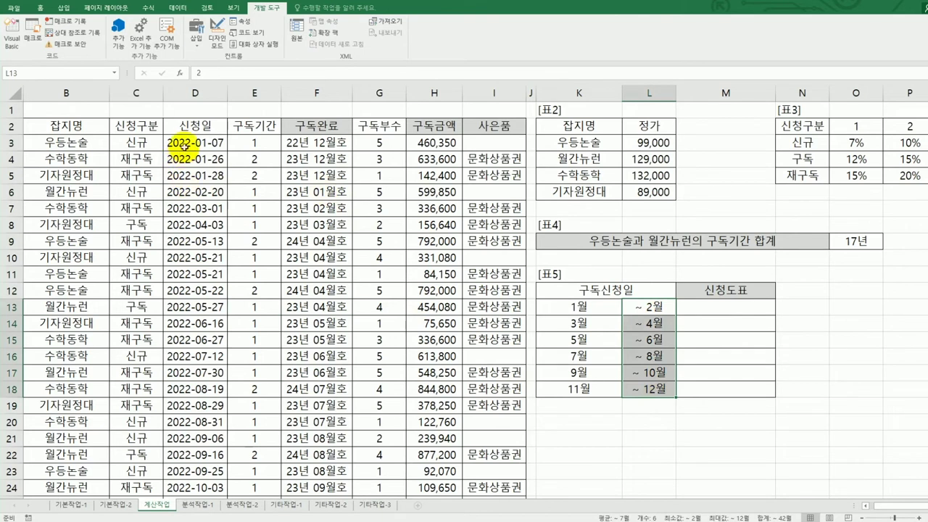
click(187, 143)
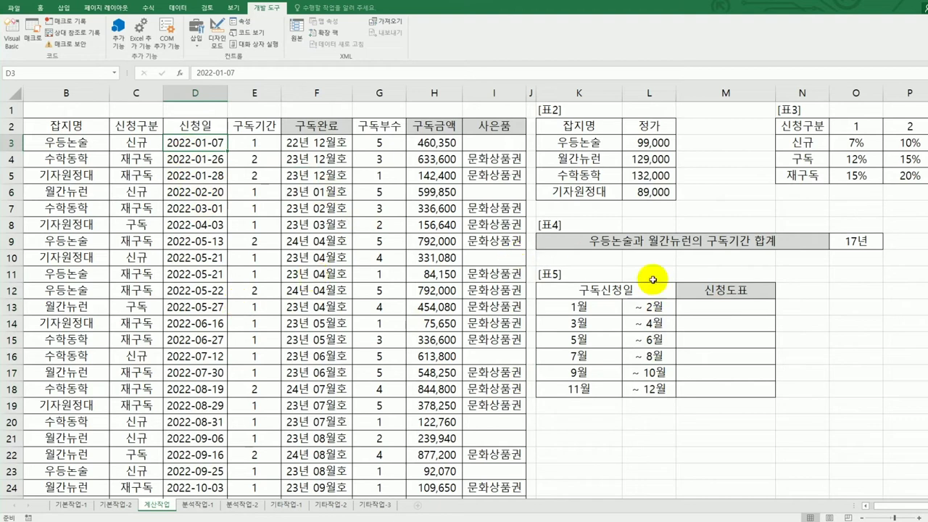
click(701, 308)
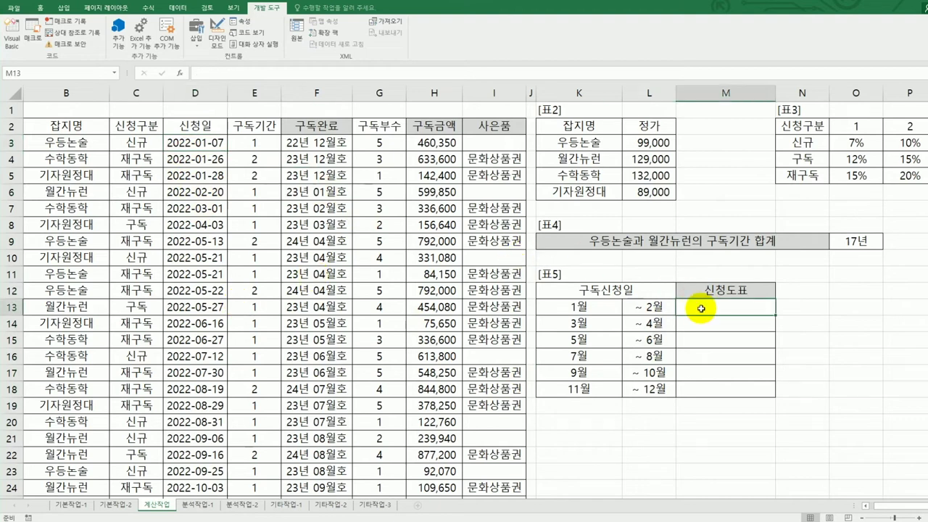
text(=)
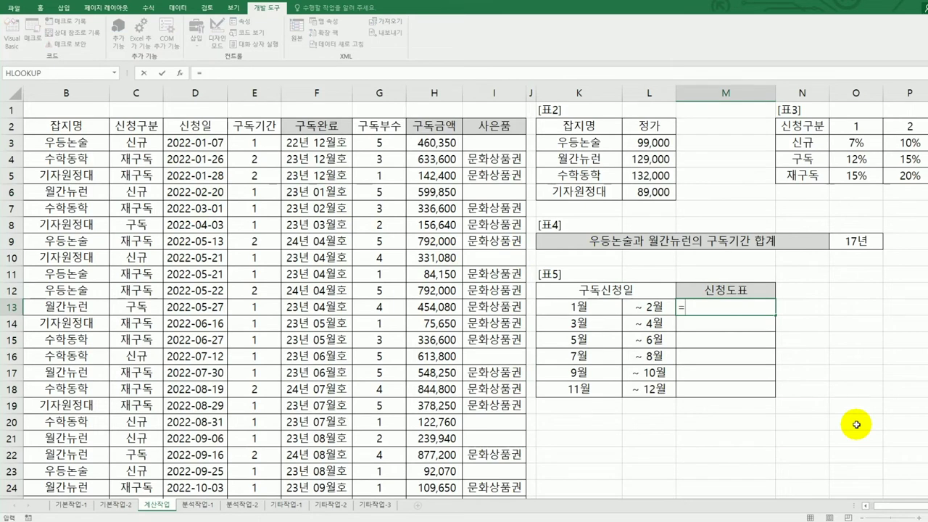
key(Escape)
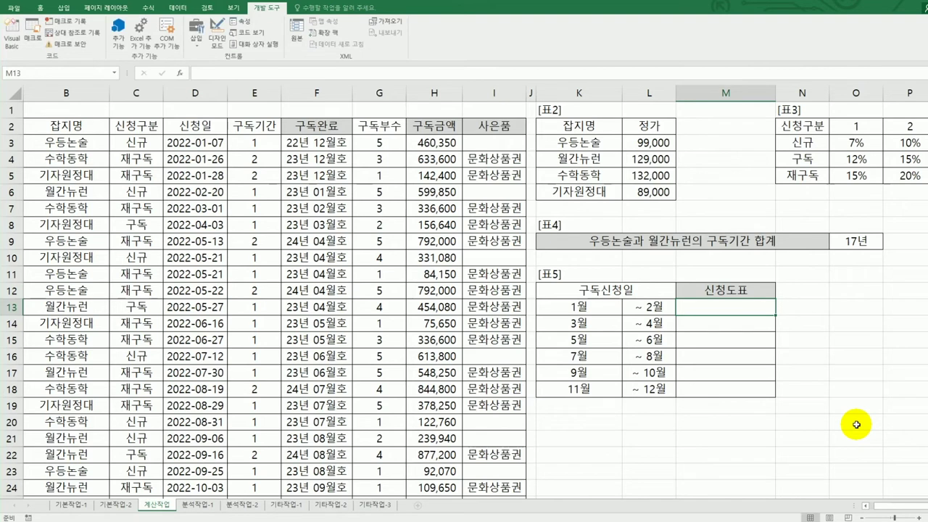
Step: Start a FREQUENCY formula across M13:M18 of 표5 with MONTH(D3:D30) as the data array
drag(713, 321, 721, 386)
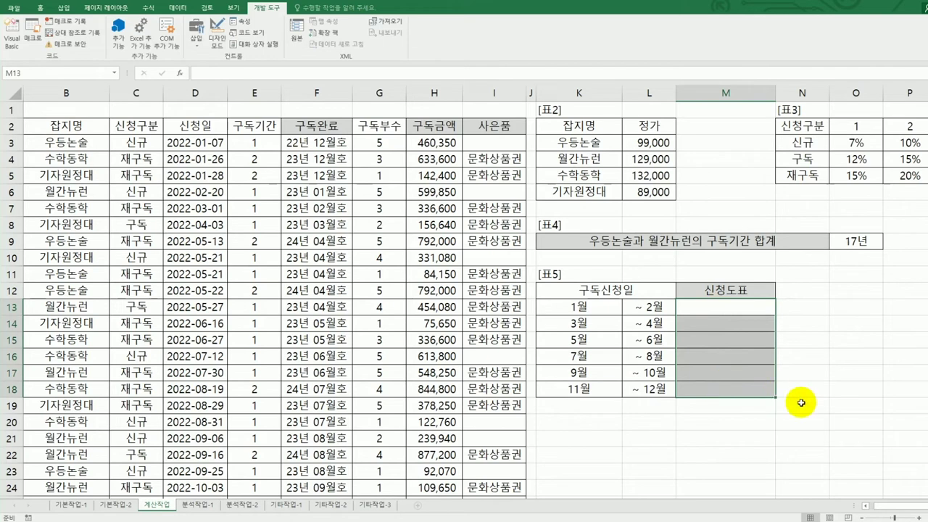
text(=)
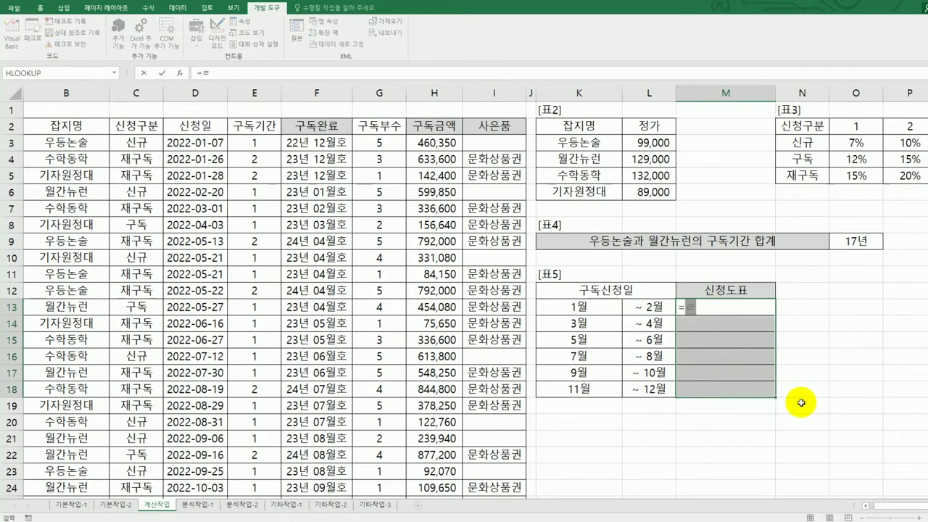
text(fr)
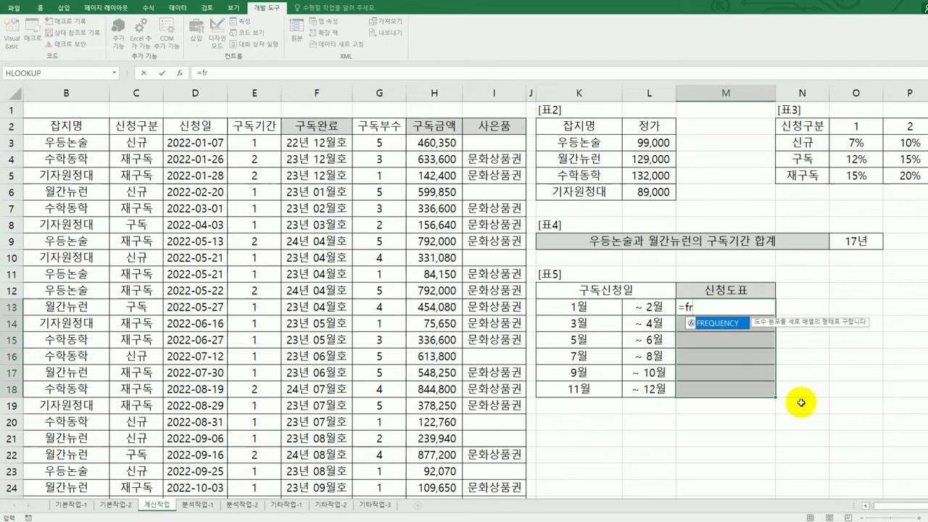
double_click(719, 323)
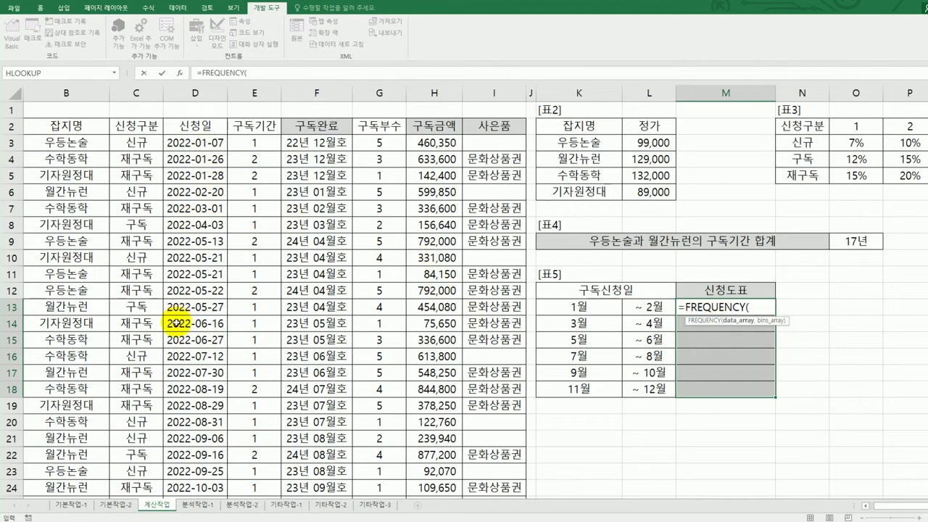
text(mo)
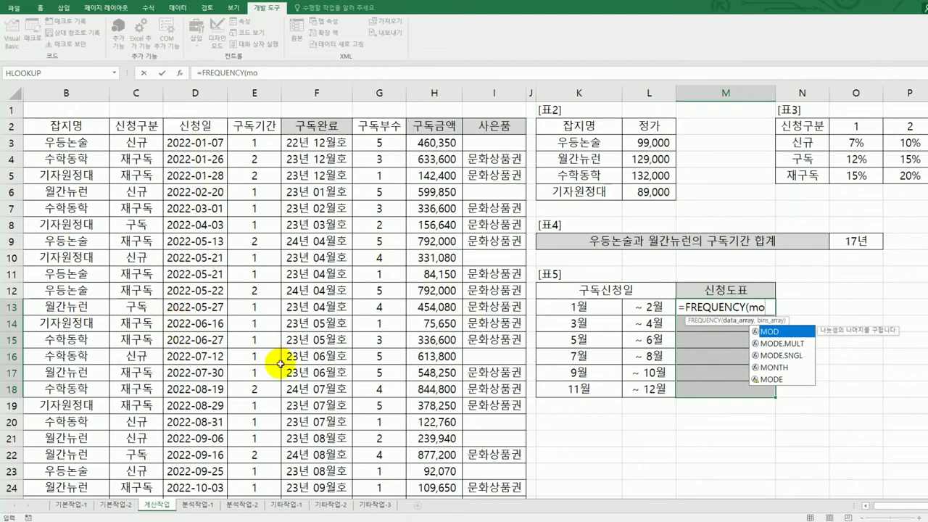
double_click(772, 369)
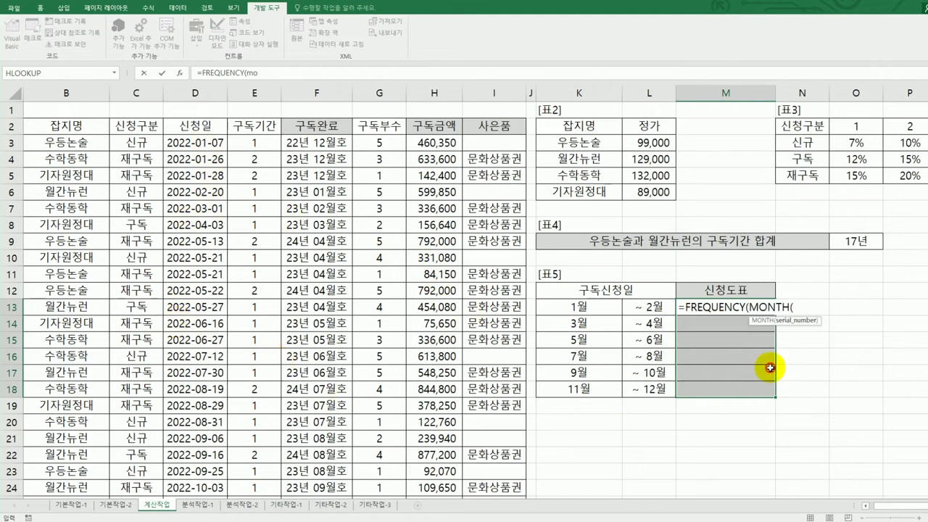
drag(197, 143, 198, 510)
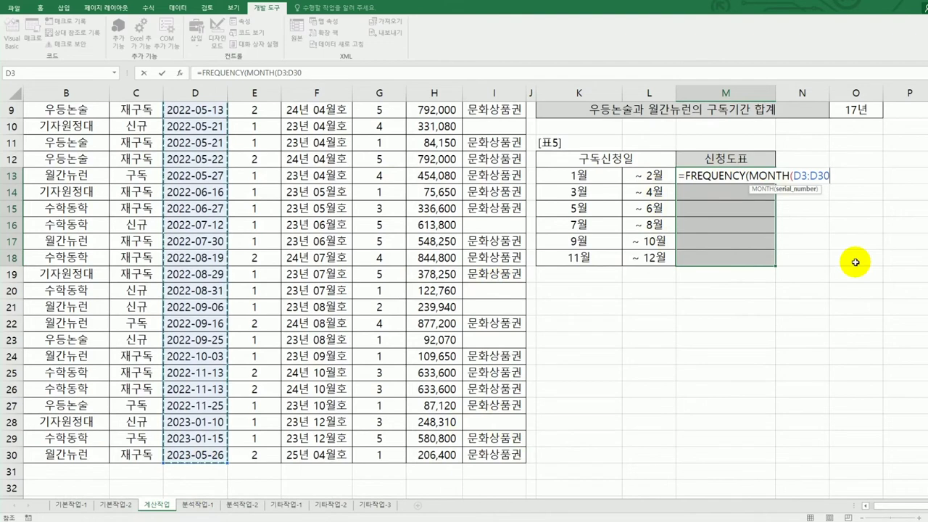
text())
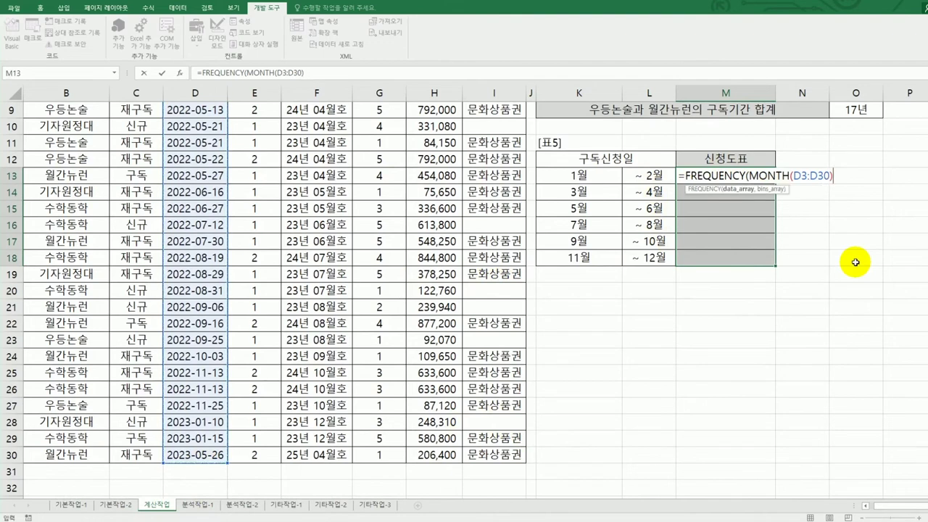
Step: Set L13:L18 as the bins array of the FREQUENCY formula and enter it as an array formula in M13:M18
text(,)
scroll(732, 341, up, 2)
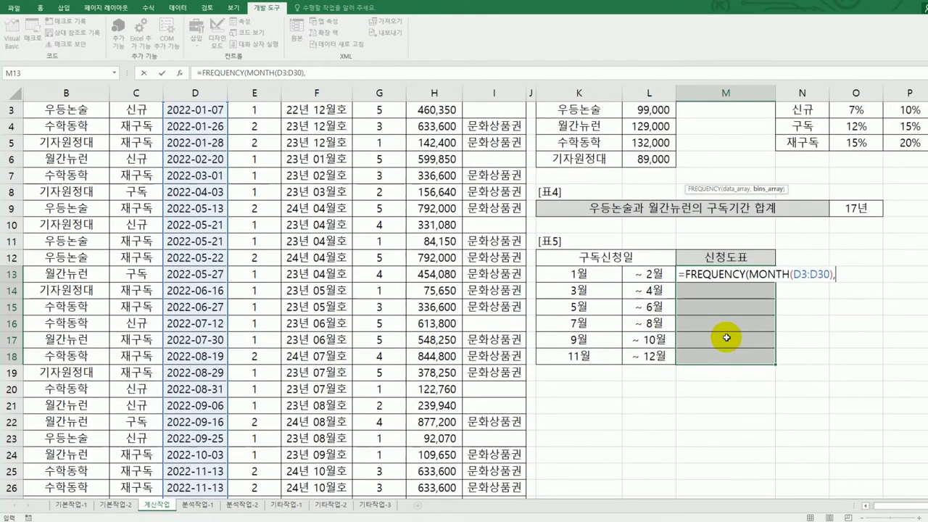
drag(646, 274, 647, 356)
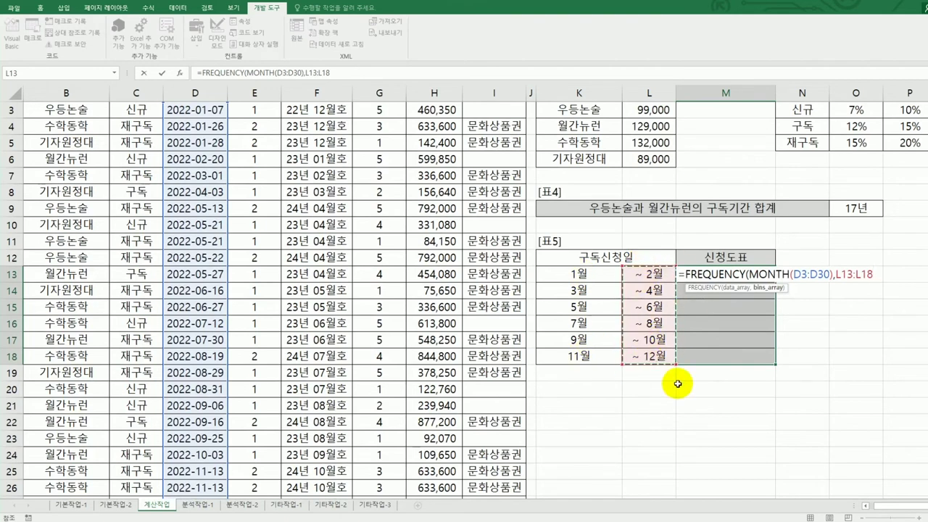
text())
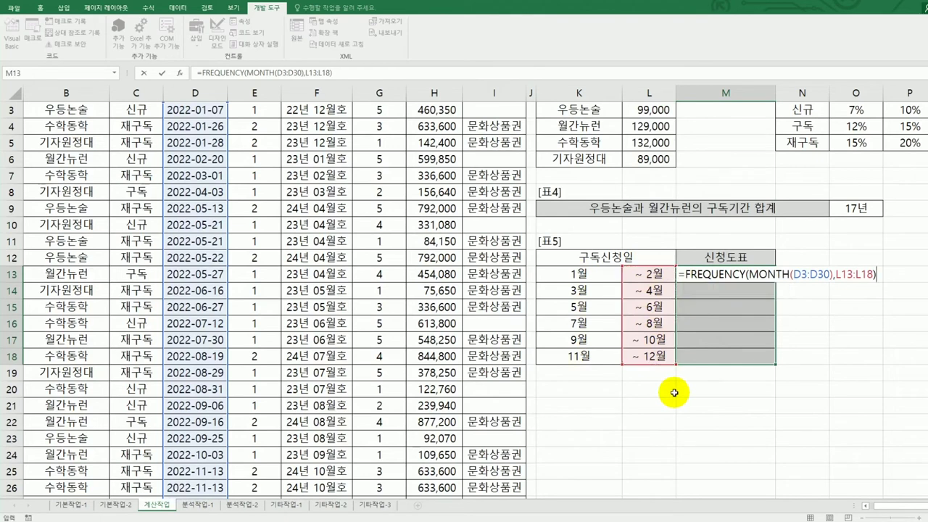
key(ctrl+shift+Return)
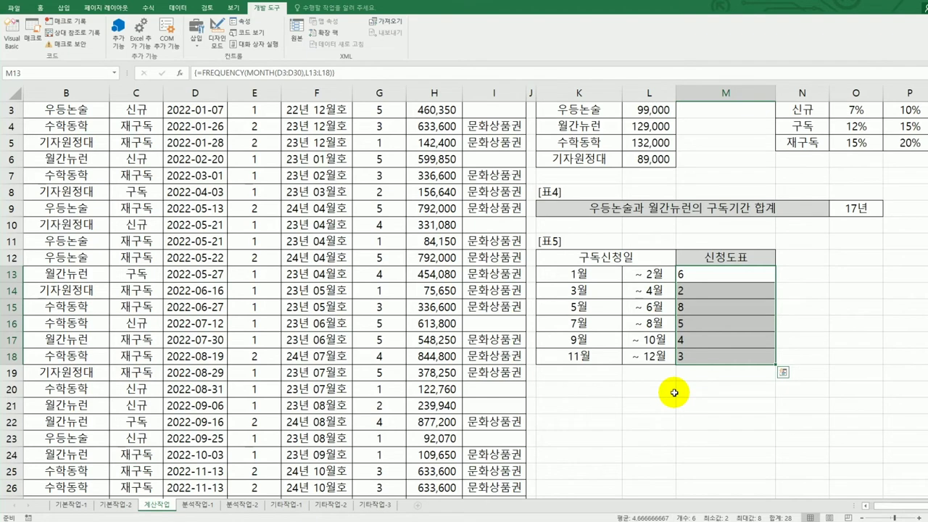
Step: Wrap the FREQUENCY array formula in M13:M18 of 표5 in a REPT function
drag(614, 277, 637, 307)
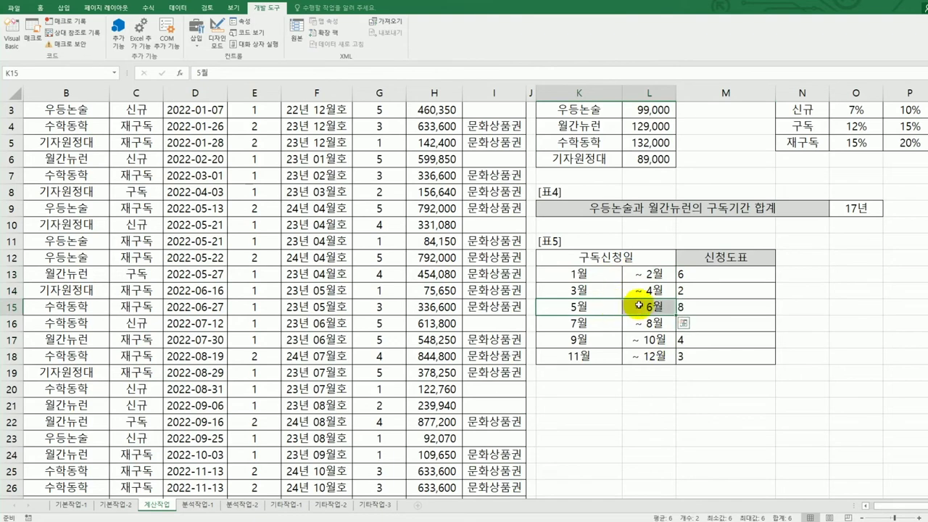
drag(686, 273, 685, 348)
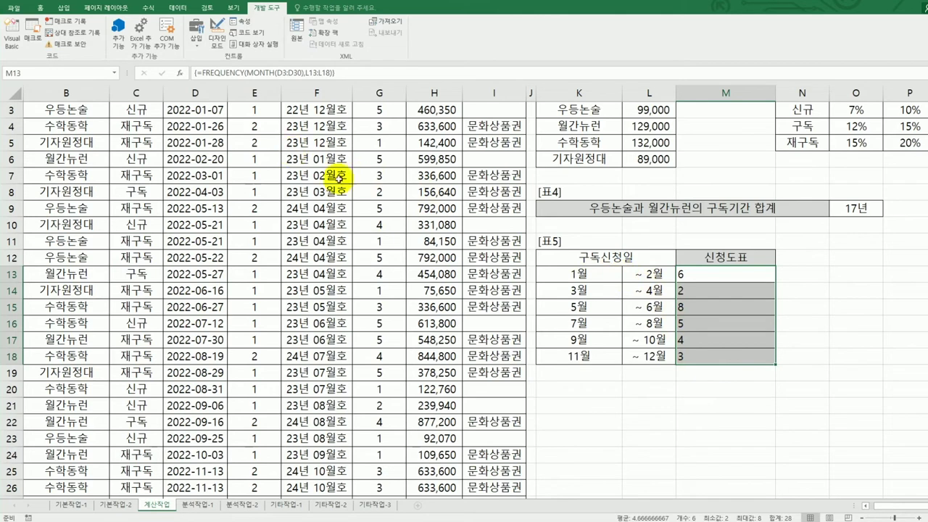
click(200, 73)
text(rept)
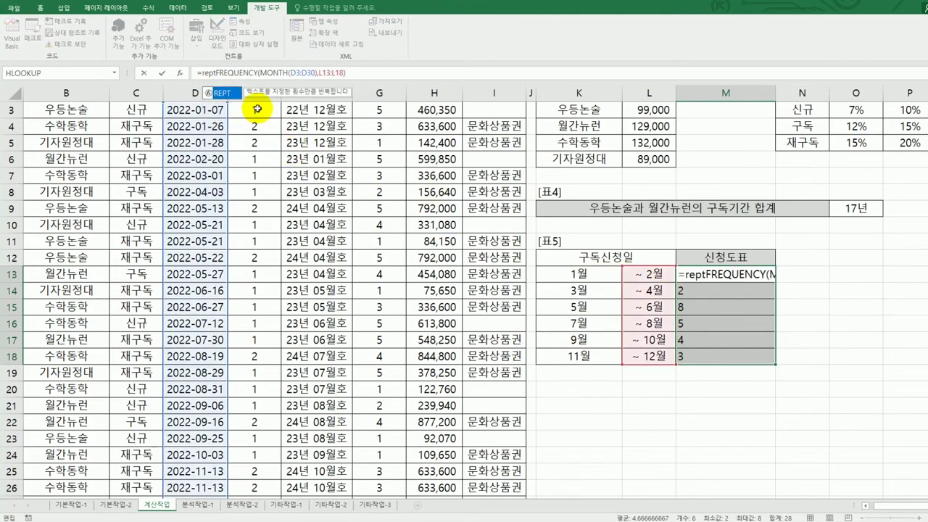
double_click(230, 93)
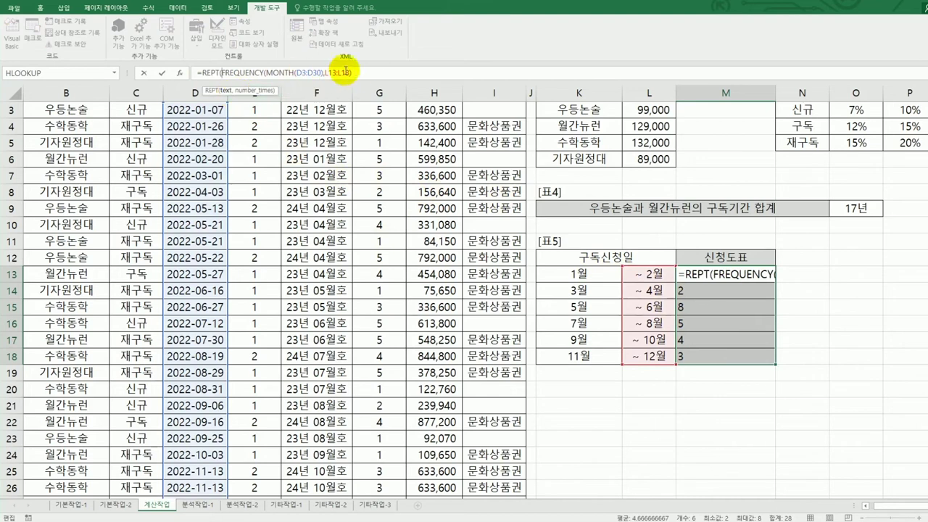
click(222, 72)
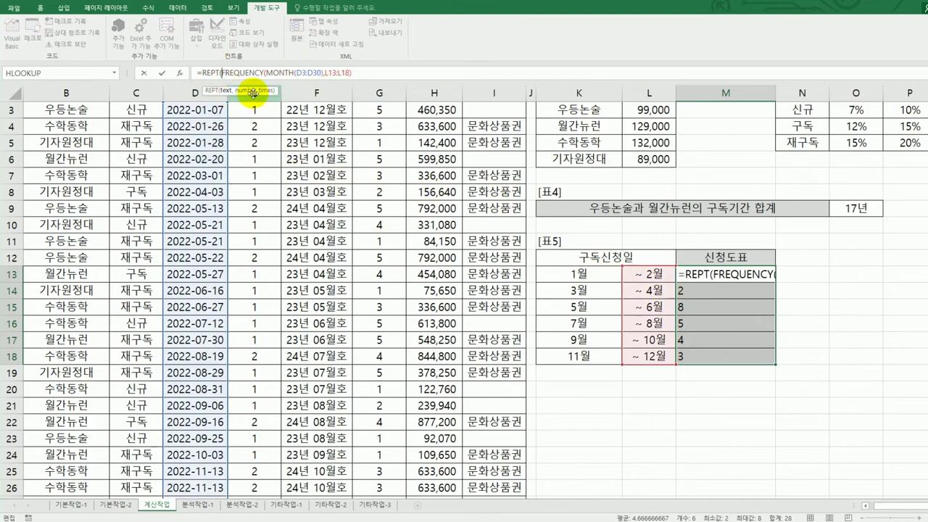
Step: Set "◈" as the repeated text of REPT, close the function after FREQUENCY and enter it as an array formula in M13:M18
text("□)
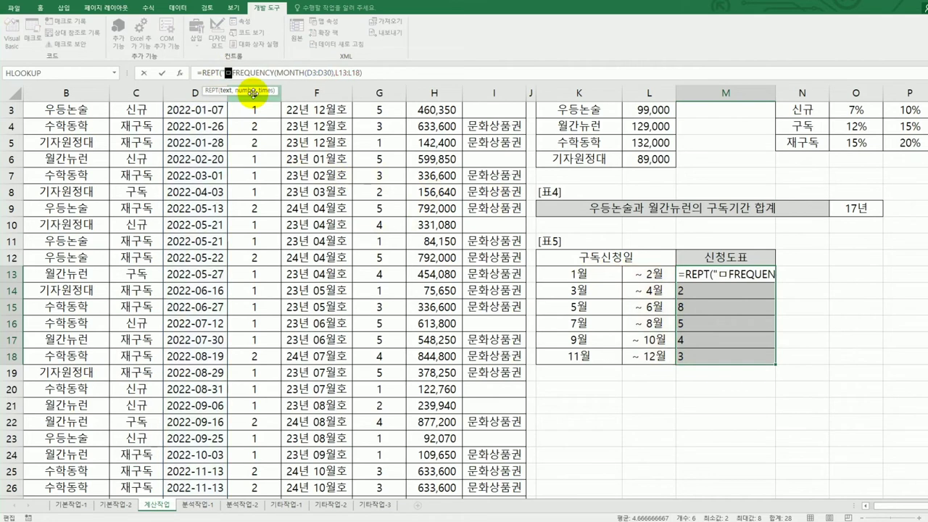
key(Hangul_Hanja)
click(266, 199)
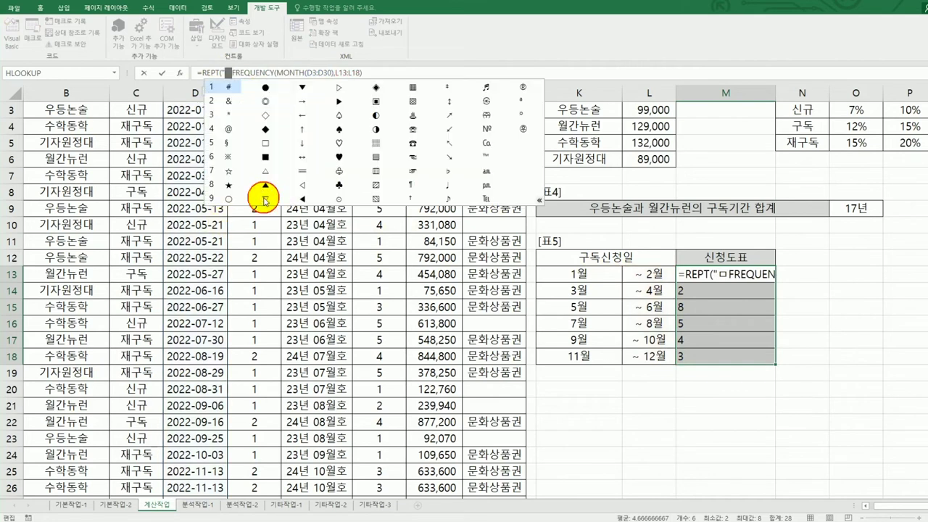
click(377, 87)
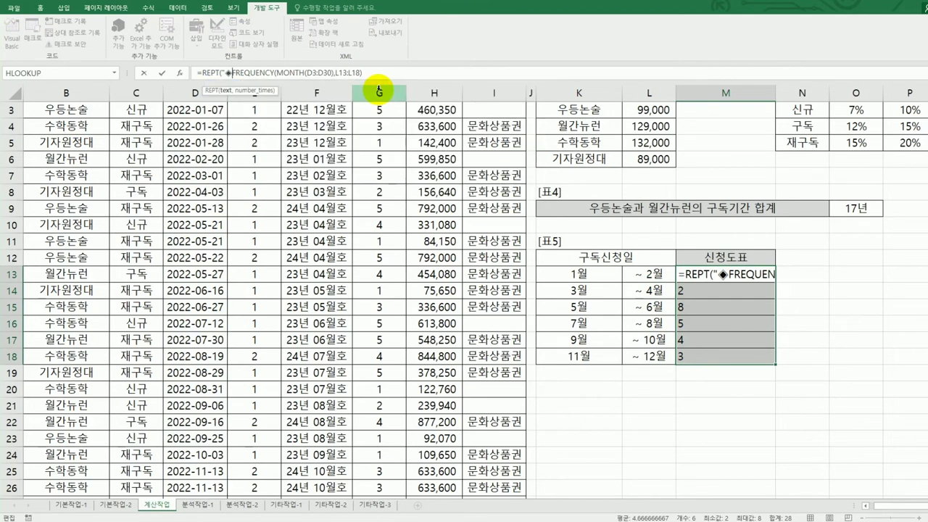
text(",)
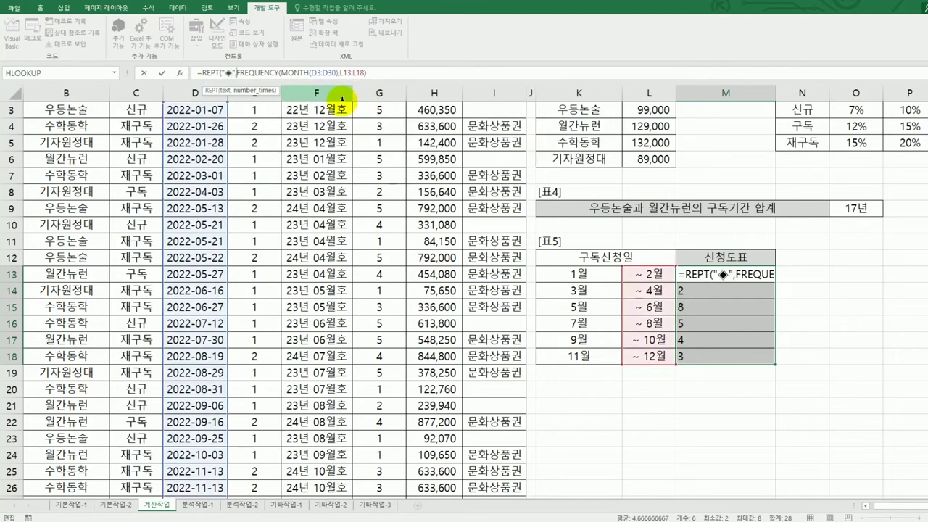
click(379, 70)
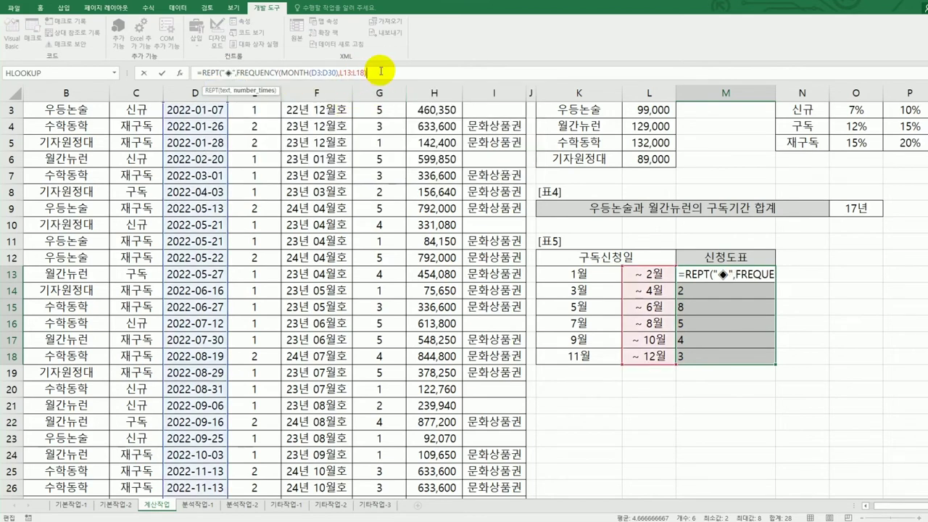
text())
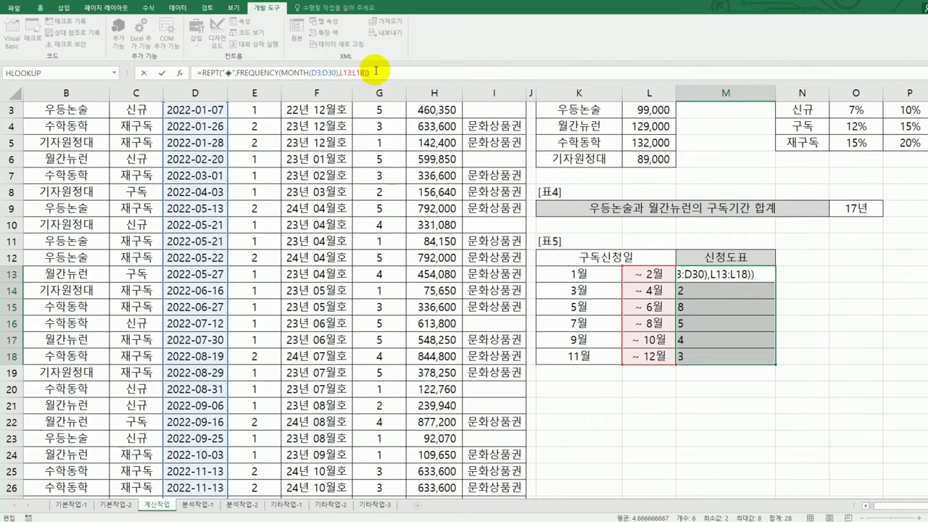
key(ctrl+shift+Return)
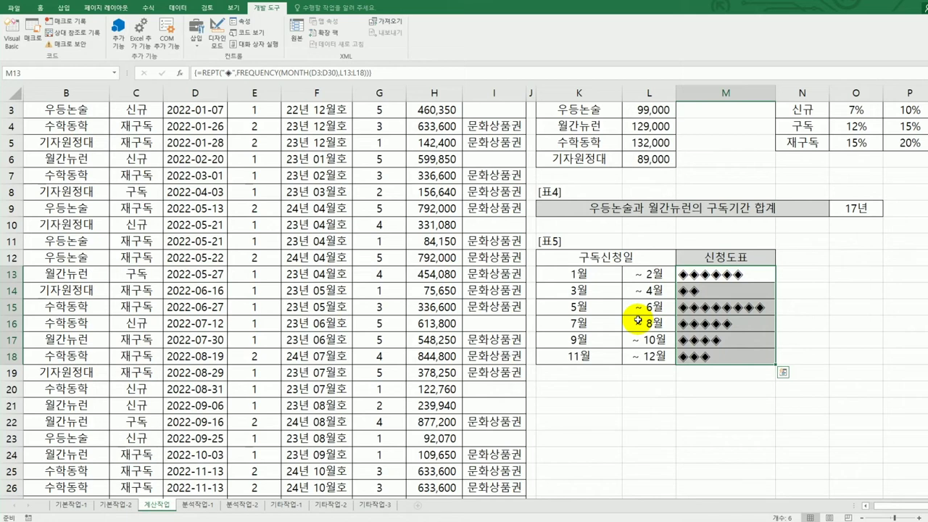
Step: Review the 신청일 dates from D3 to D15 against the month ranges and 신청도표 symbols of 표5
scroll(343, 242, up, 2)
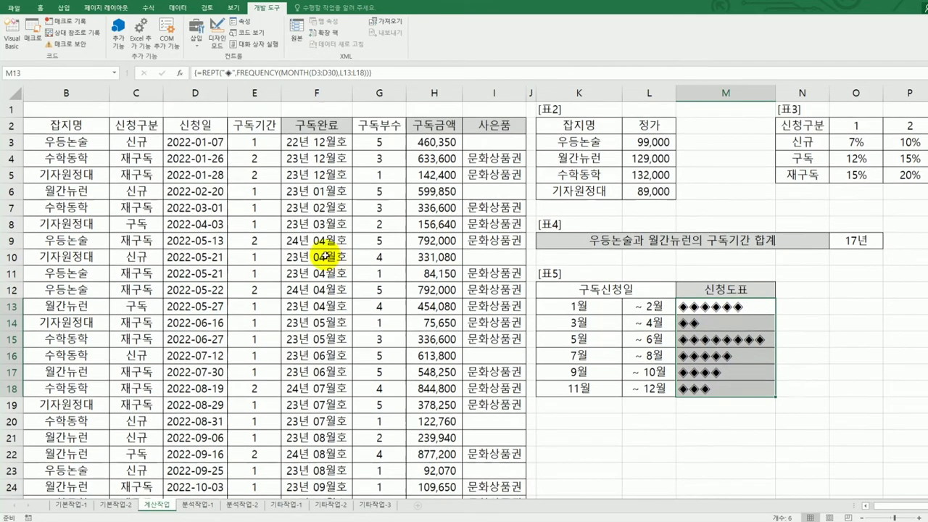
drag(208, 142, 202, 348)
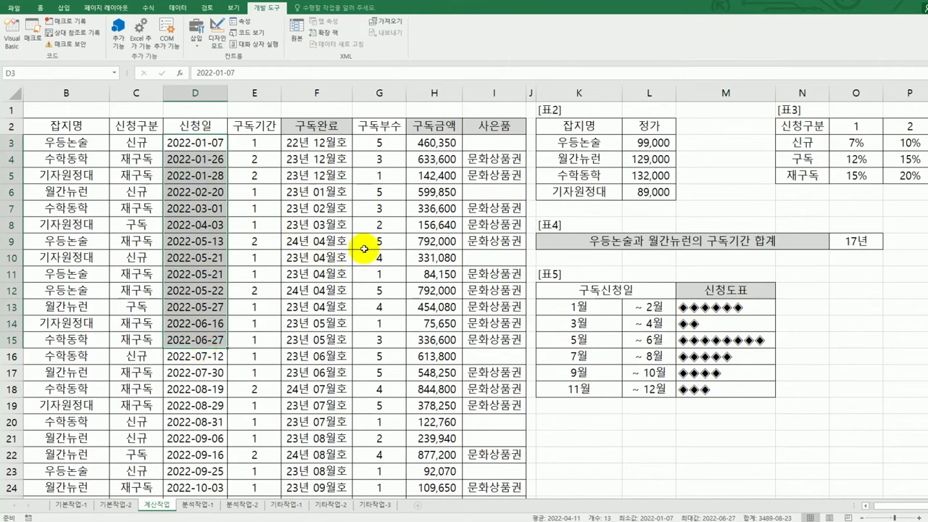
click(593, 415)
scroll(592, 418, down, 2)
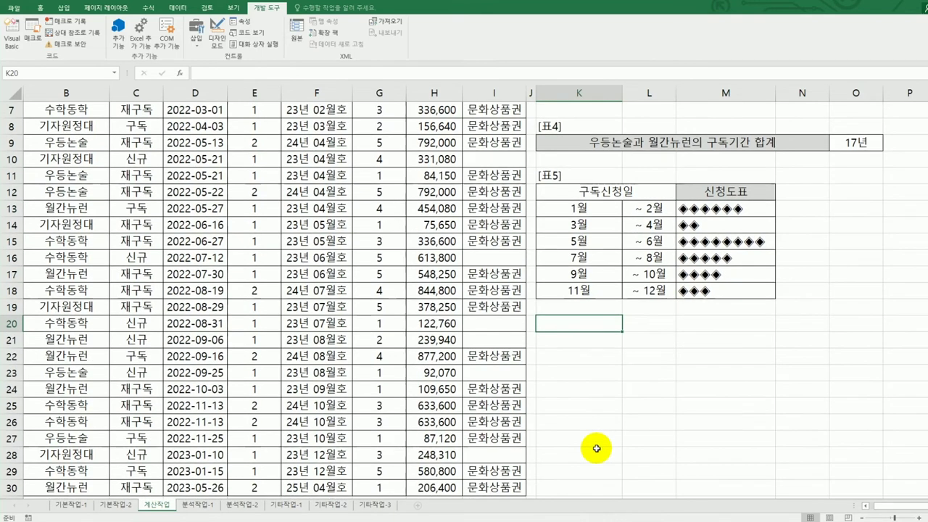
scroll(592, 442, up, 2)
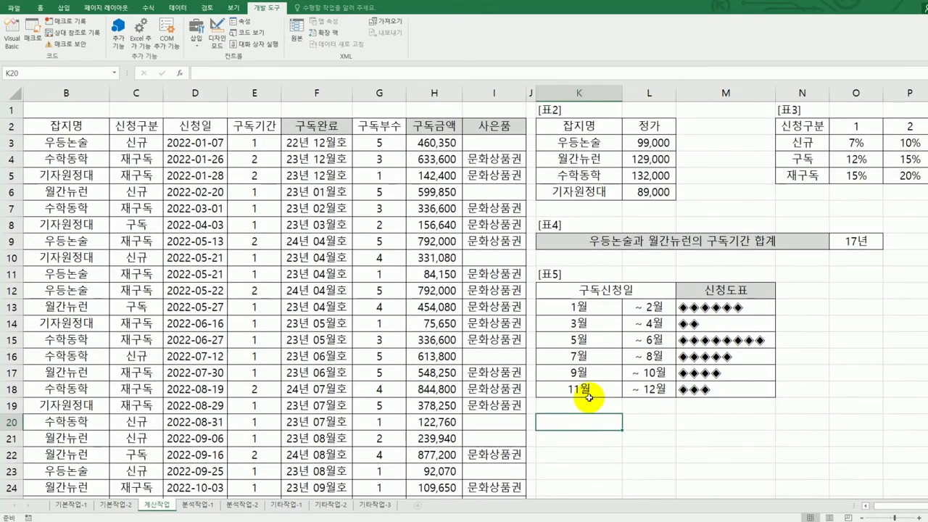
drag(594, 305, 643, 323)
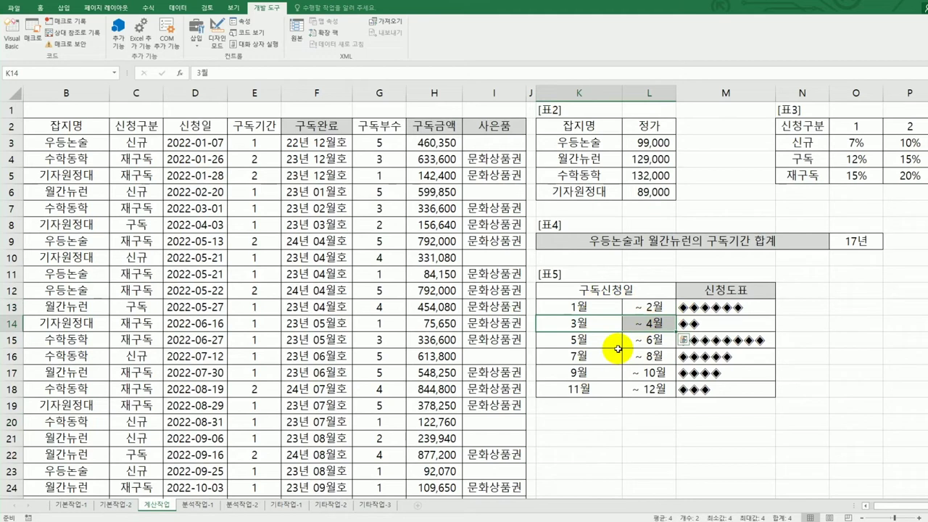
click(698, 306)
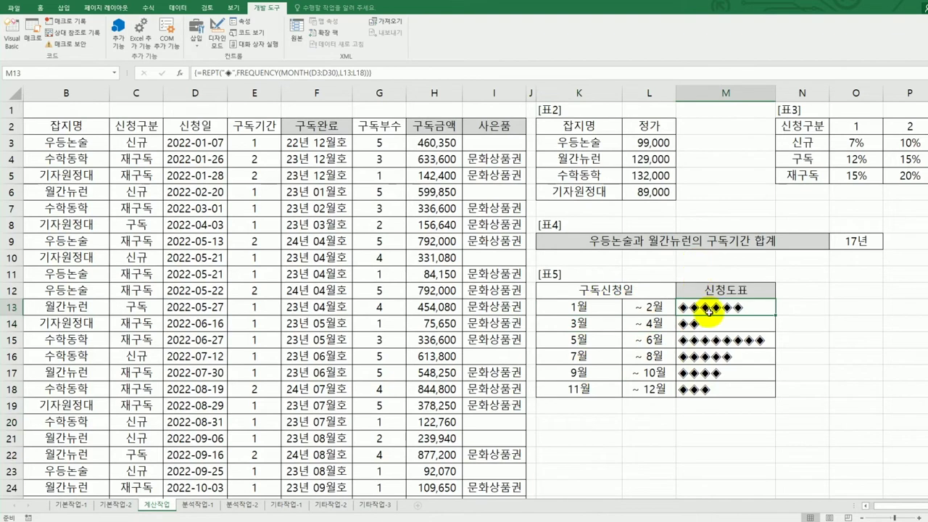
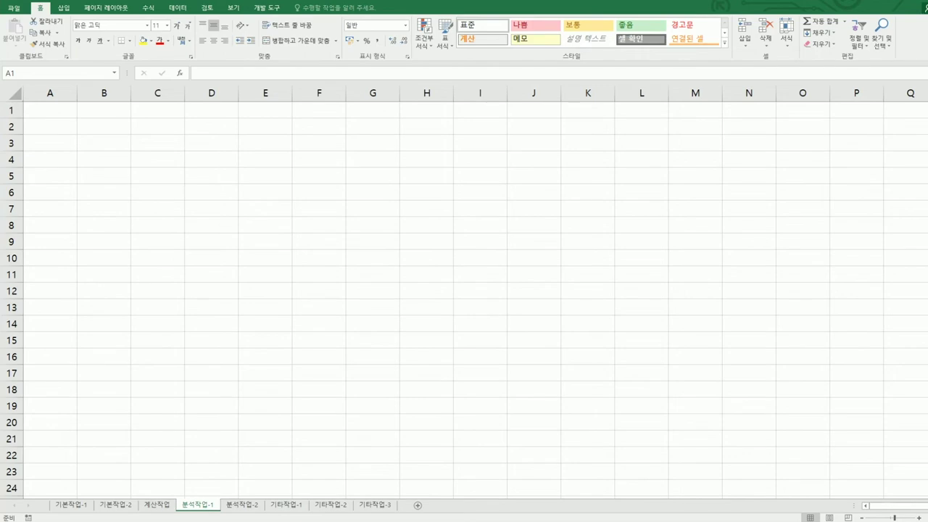
Step: Start a text file import of 항공현황 with cell B4 of the 분석작업-1 sheet selected
click(109, 161)
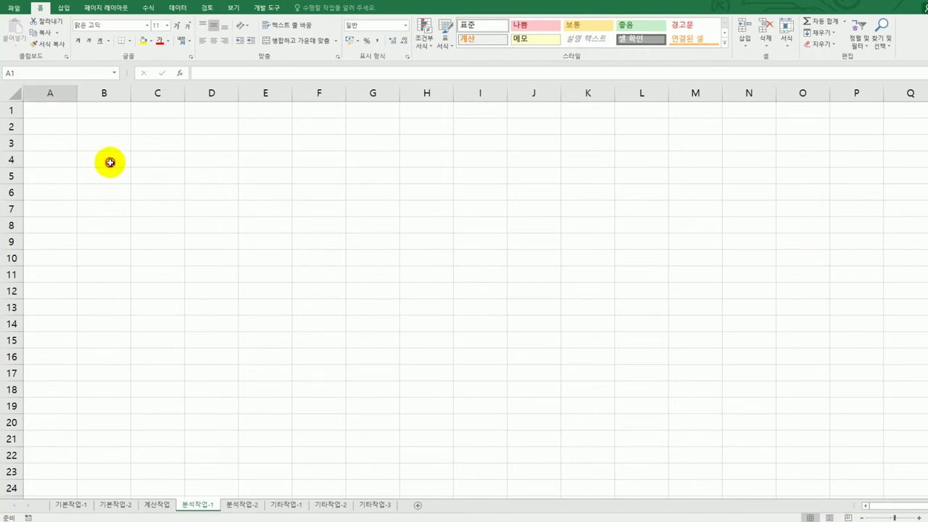
click(110, 162)
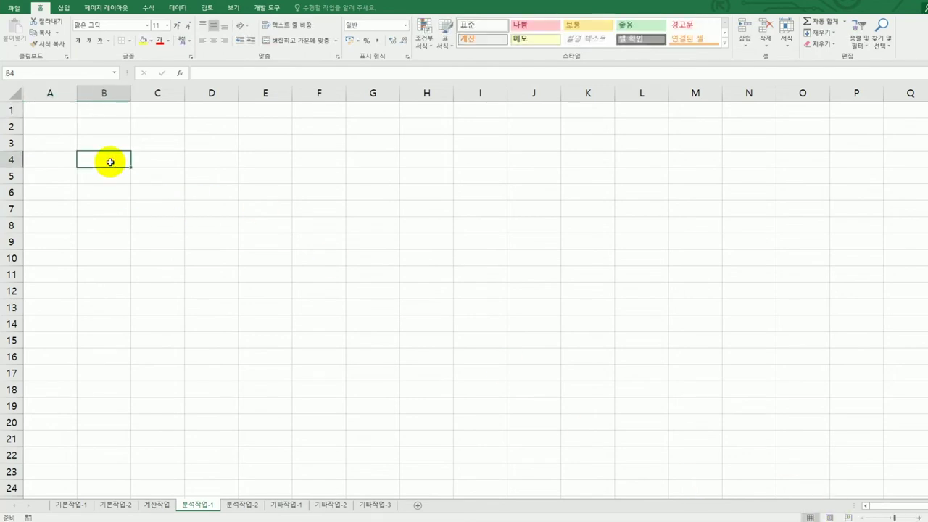
click(174, 9)
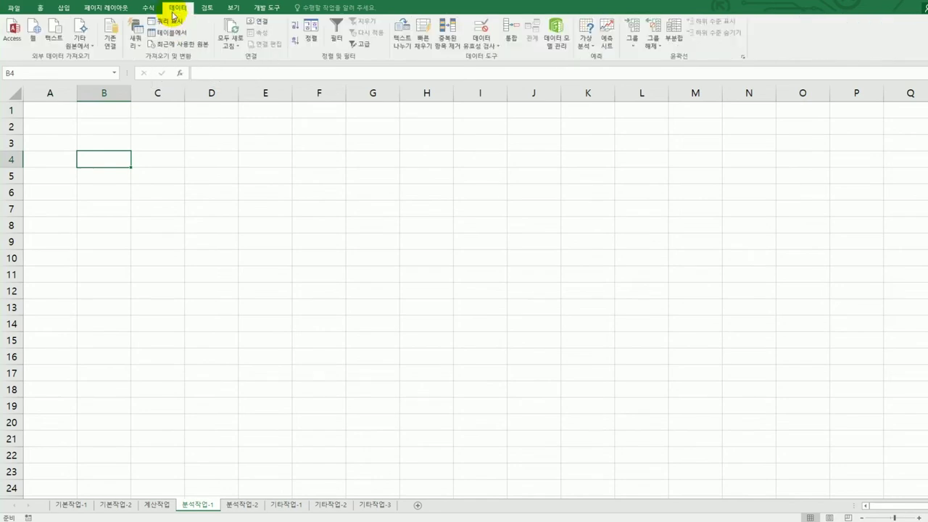
click(56, 40)
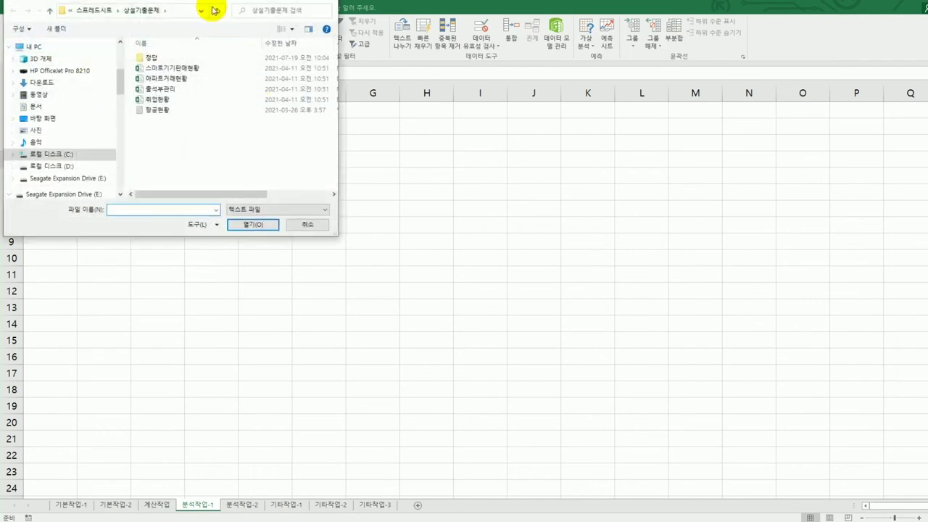
drag(256, 3, 485, 100)
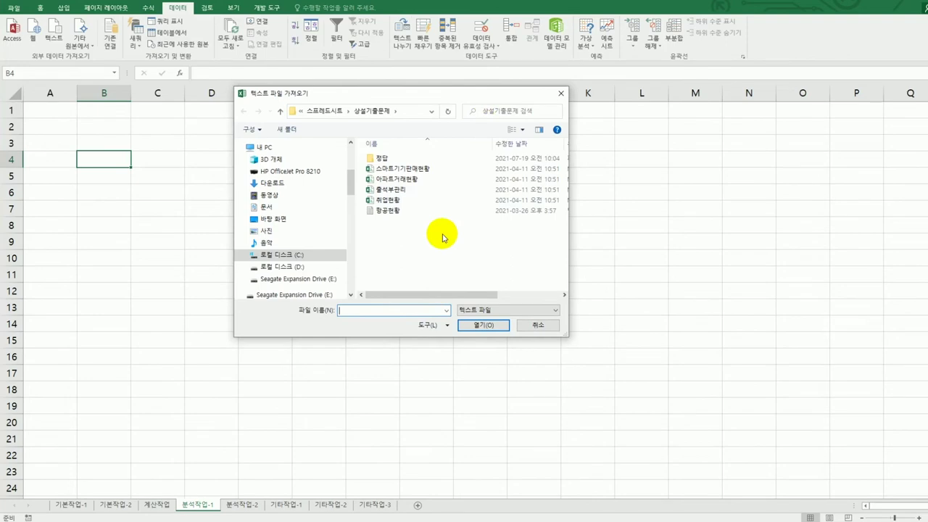
click(404, 211)
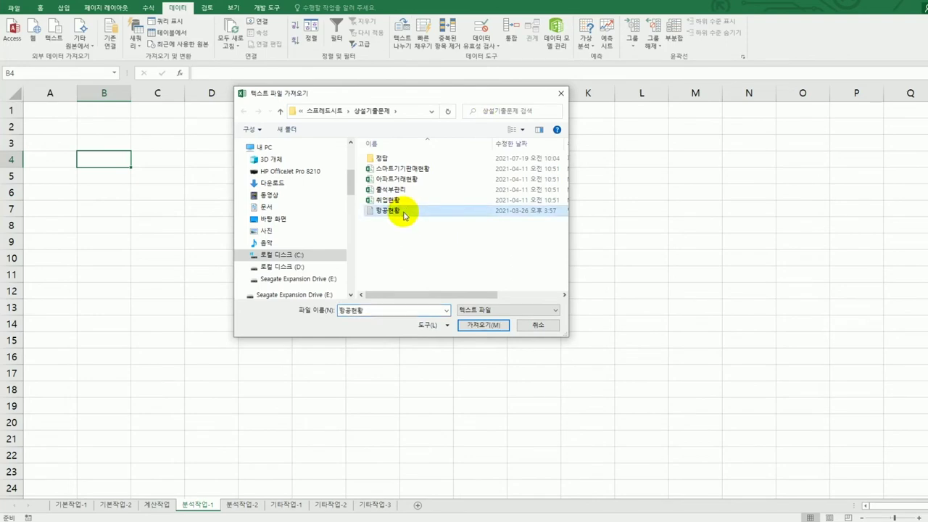
click(481, 326)
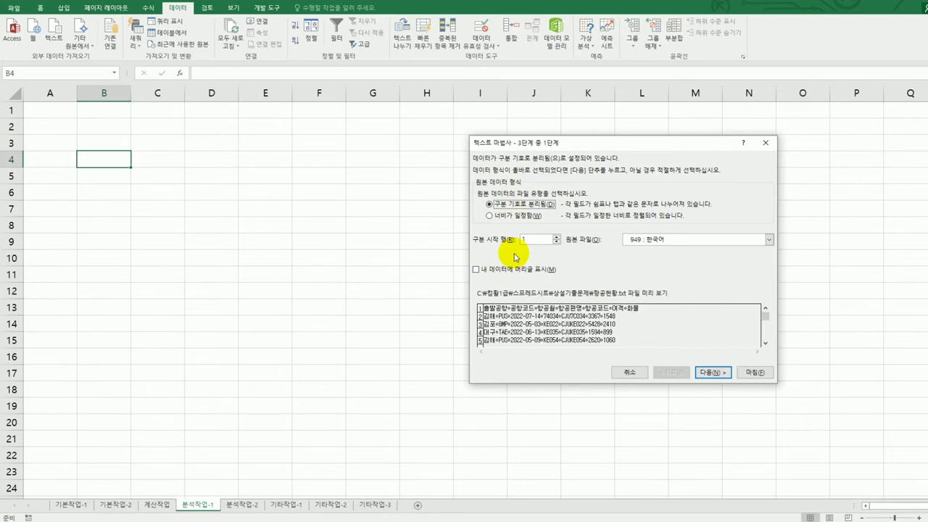
Step: Mark the text data as having headers, keep the tab delimiter and general column format, and finish the text wizard
click(515, 270)
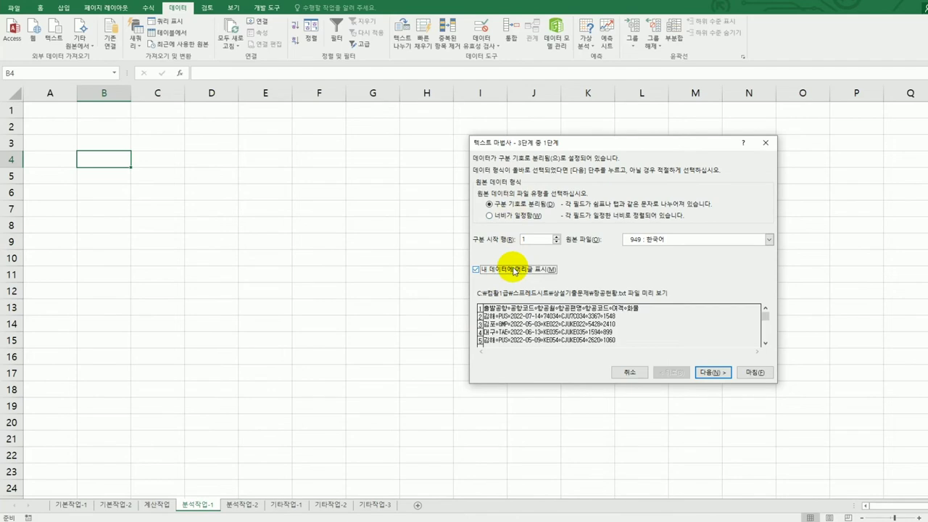
click(711, 374)
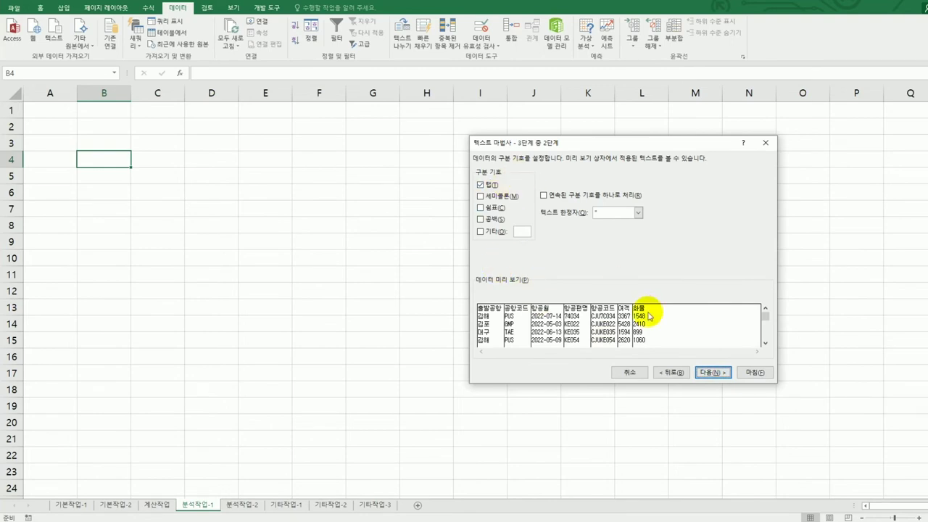
click(711, 372)
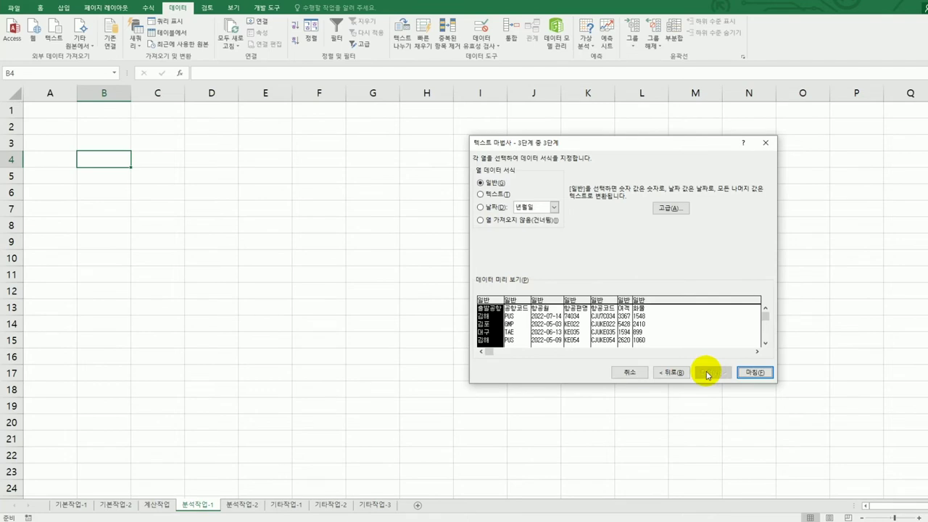
click(742, 373)
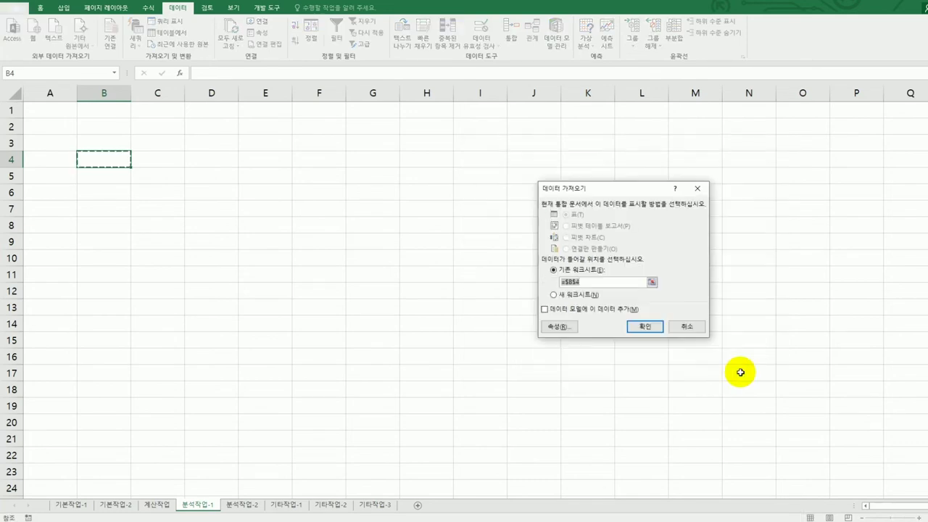
Step: Add the imported data to the data model and create a pivot table report at B4 of the existing worksheet
click(585, 230)
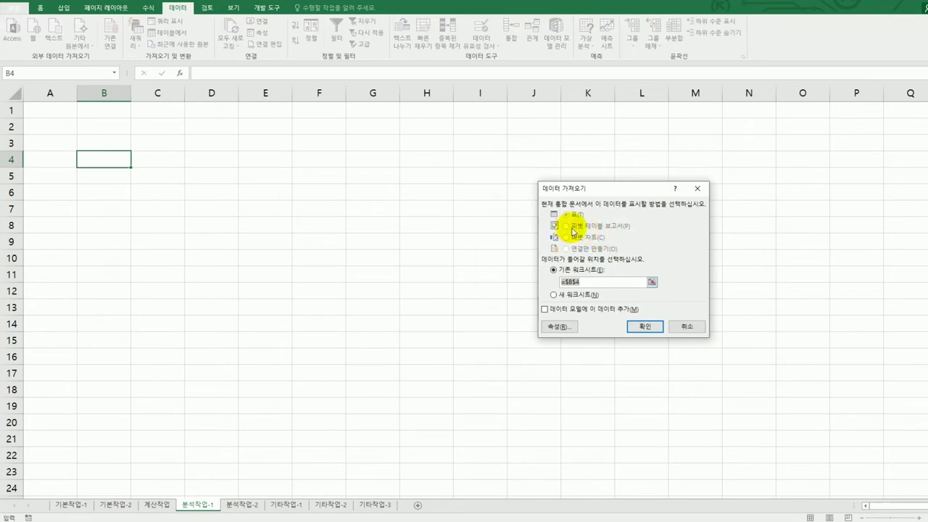
click(571, 311)
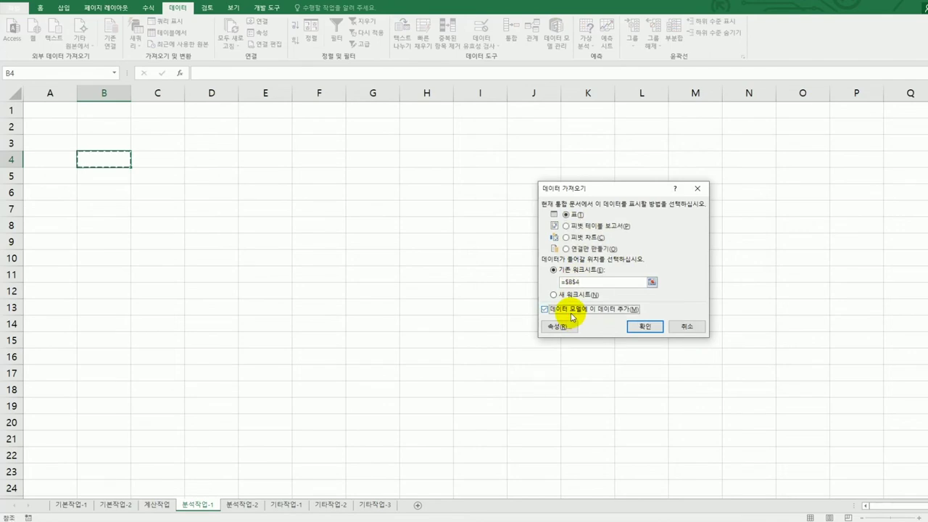
click(585, 226)
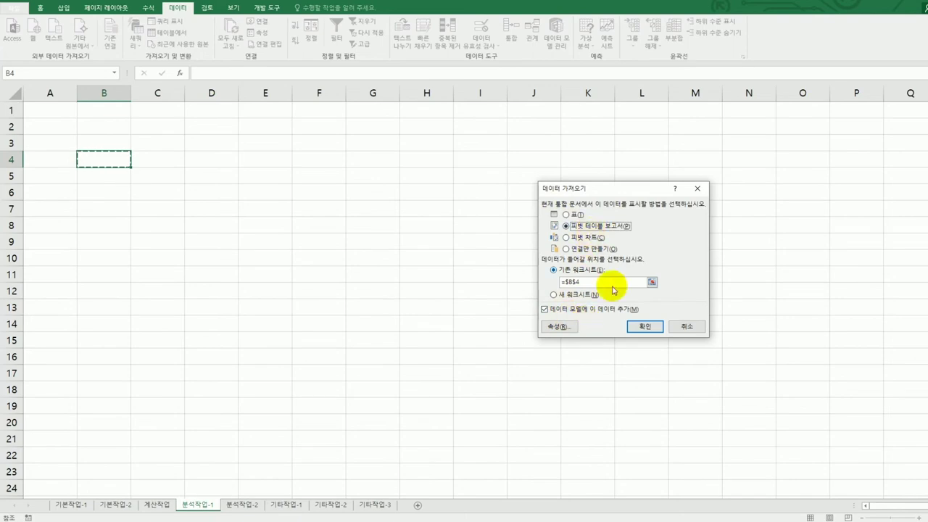
click(630, 323)
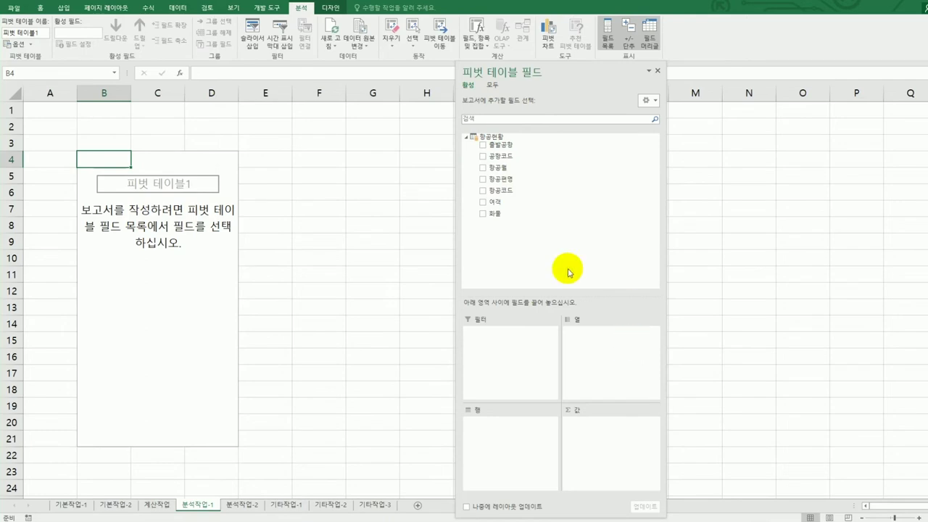
Step: Lay out the pivot table with 항공월 as rows, 출발공항 as columns, and the sums of 여객 and 화물 as values
drag(513, 168, 509, 441)
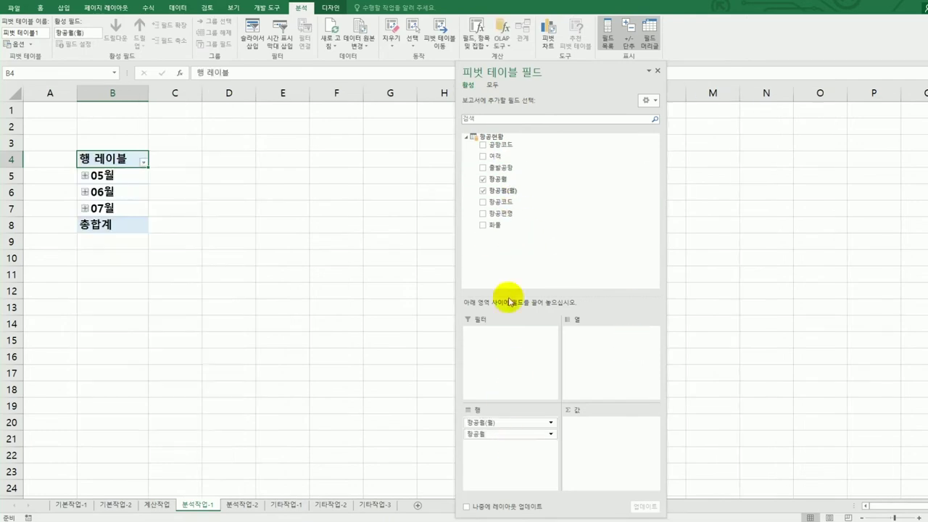
drag(517, 168, 590, 391)
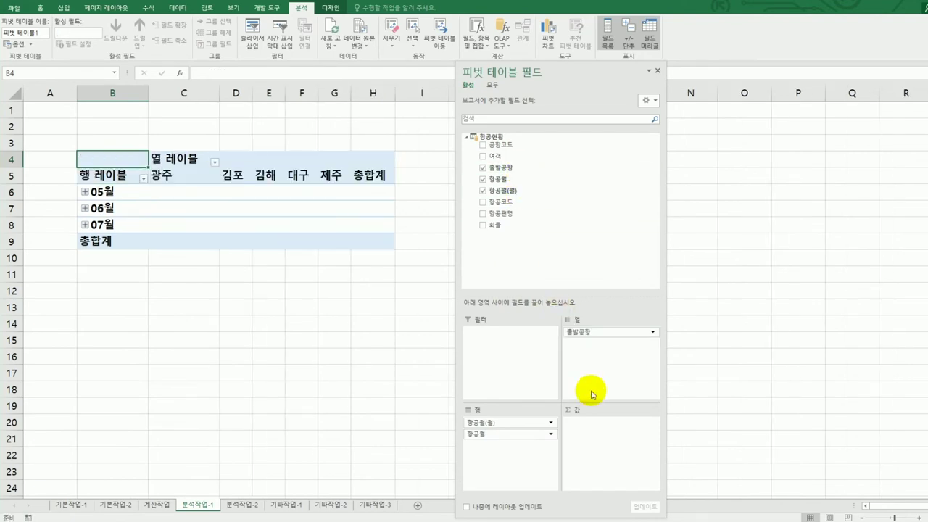
drag(514, 154, 592, 443)
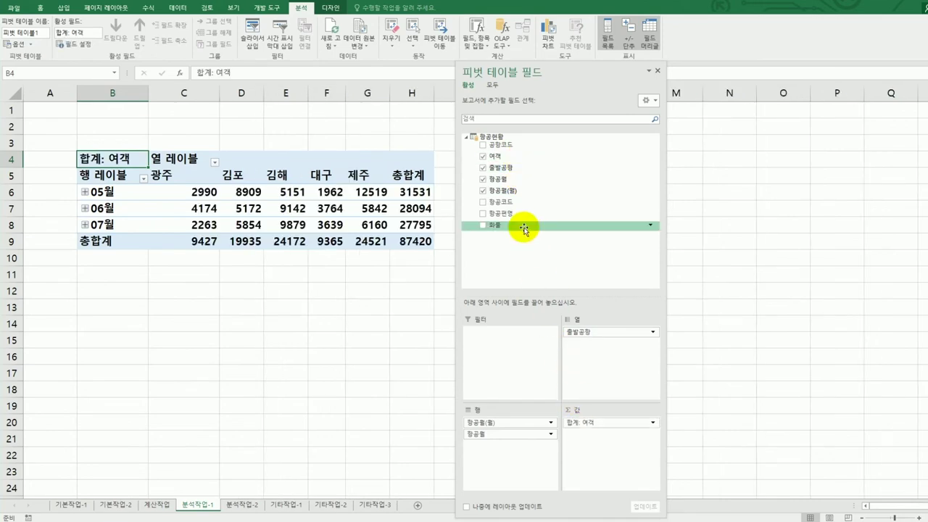
drag(594, 464, 595, 469)
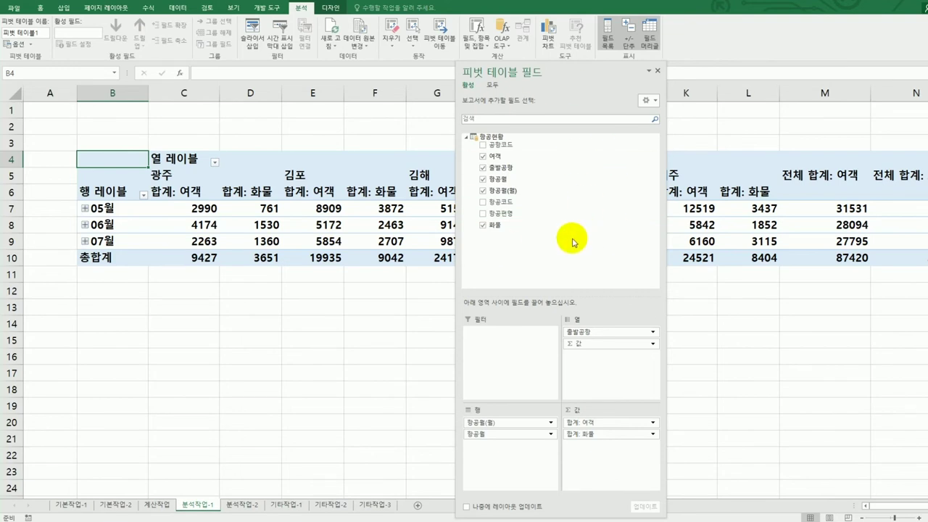
click(656, 71)
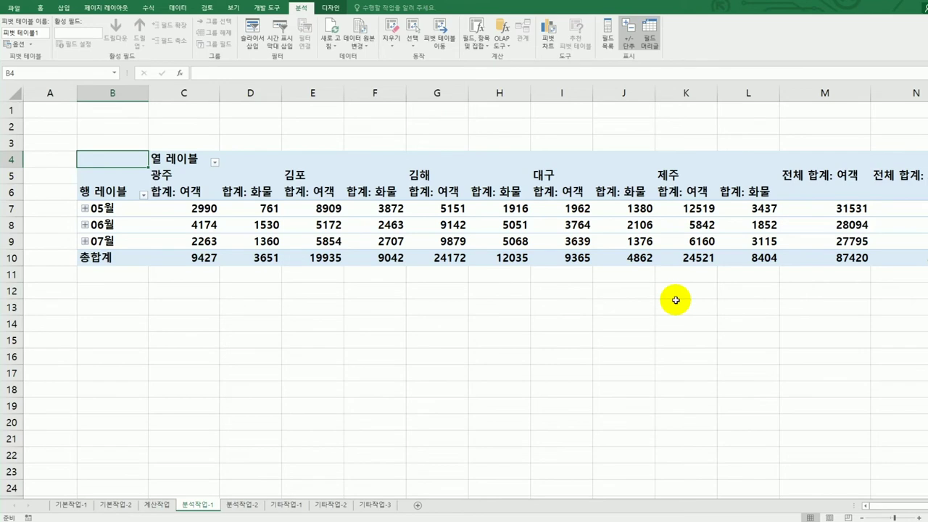
Step: Change the pivot table's report layout to outline form (개요 형식으로 표시)
click(327, 8)
click(62, 37)
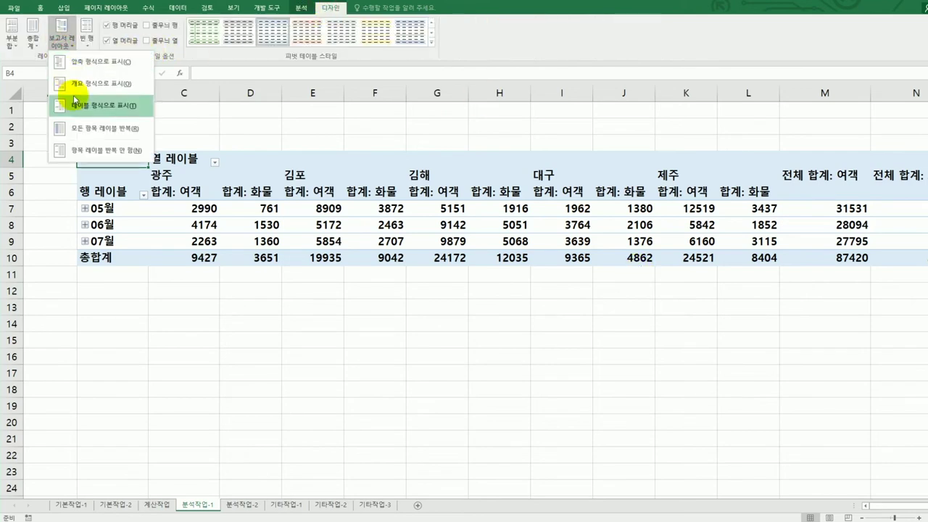
click(75, 90)
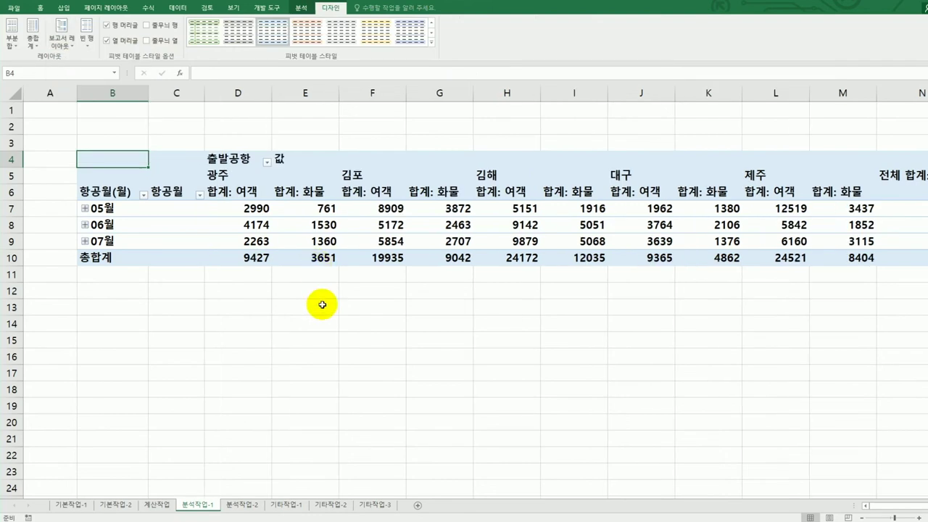
Step: Reopen the pivot field list, move the Σ 값 field from the columns to below 항공월 in the rows, and close the list
click(300, 8)
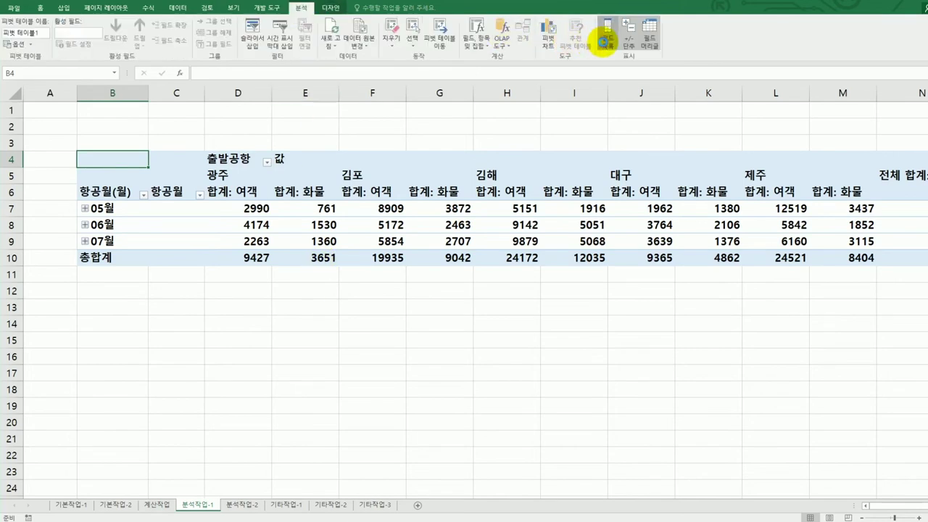
click(607, 39)
drag(600, 347, 518, 461)
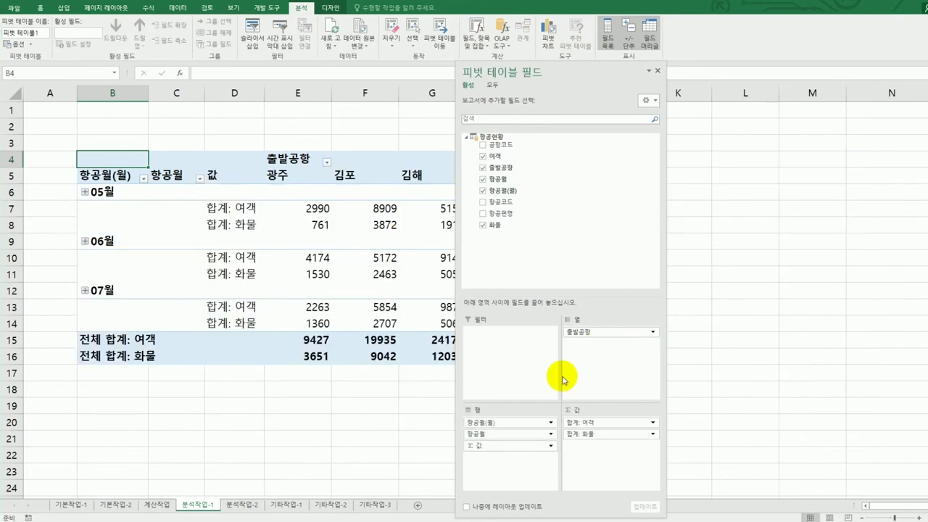
click(658, 70)
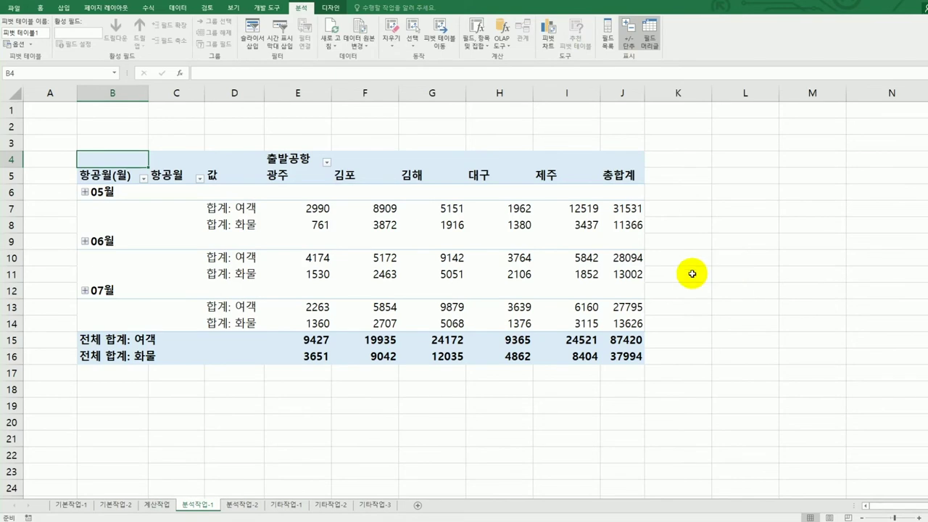
Step: Group the pivot table's flight date rows by 월 (months) only
click(103, 196)
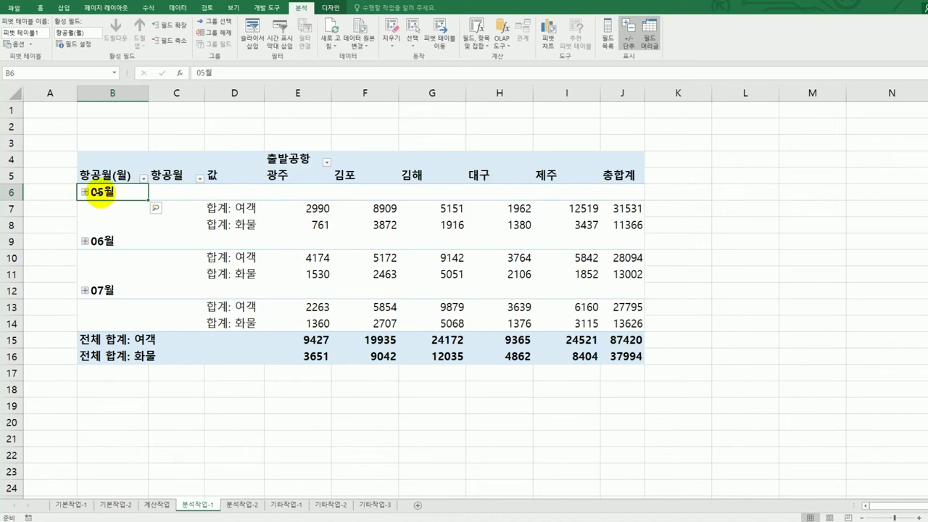
right_click(98, 192)
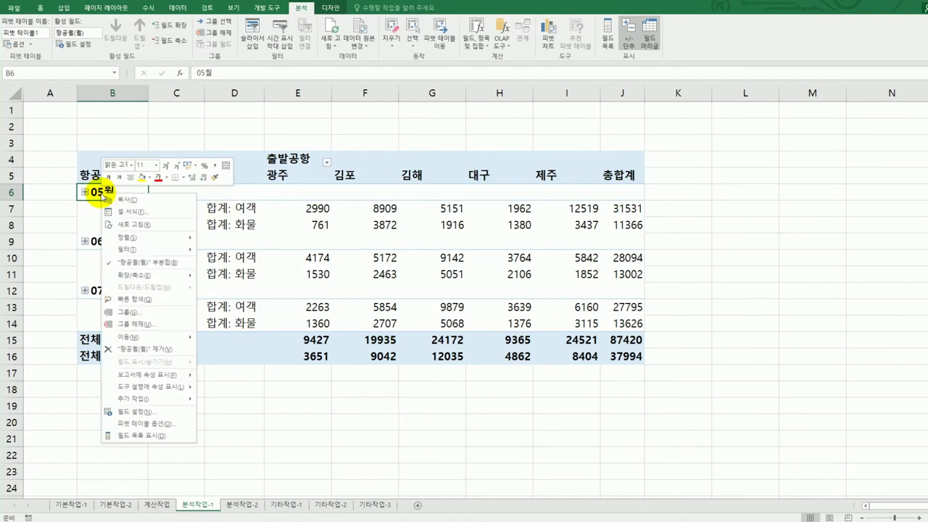
click(156, 313)
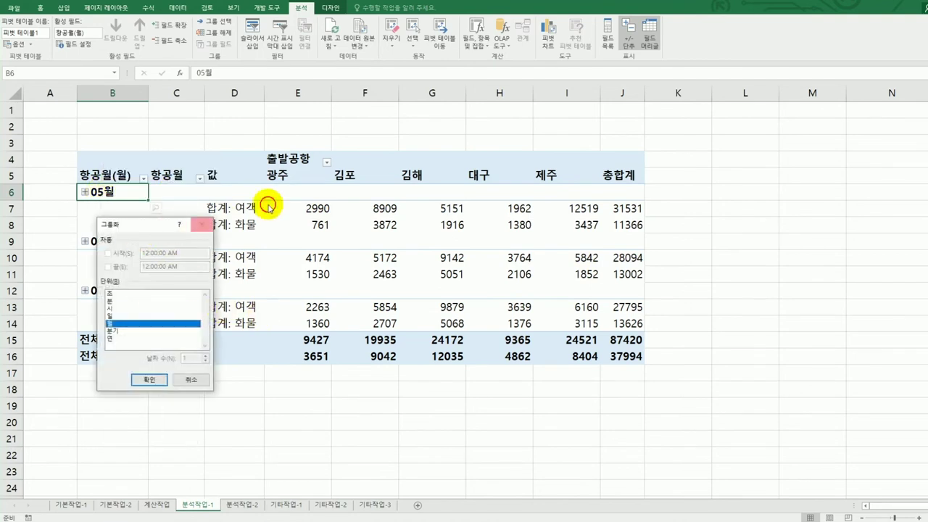
click(154, 380)
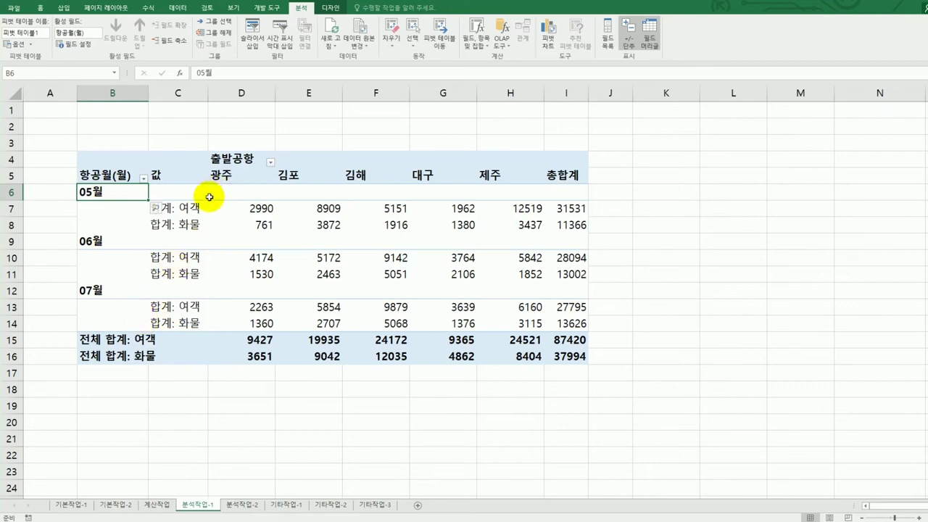
Step: Choose 평균 (average) as the summary calculation for the 여객 value field
click(190, 210)
click(189, 226)
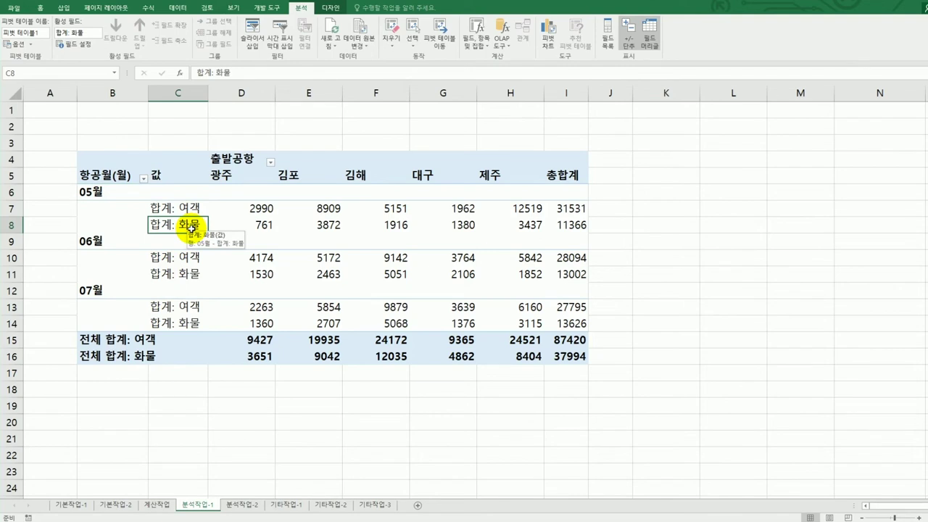
click(187, 208)
click(190, 227)
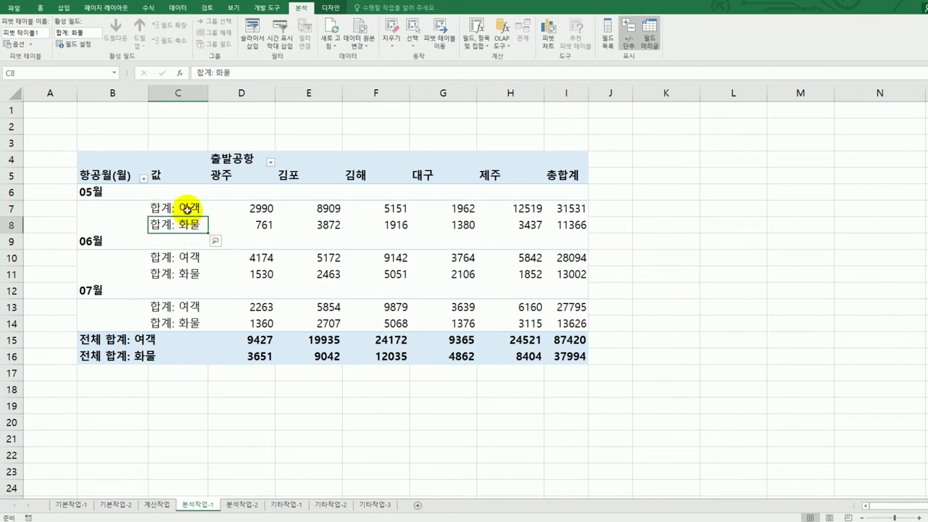
click(187, 208)
double_click(187, 211)
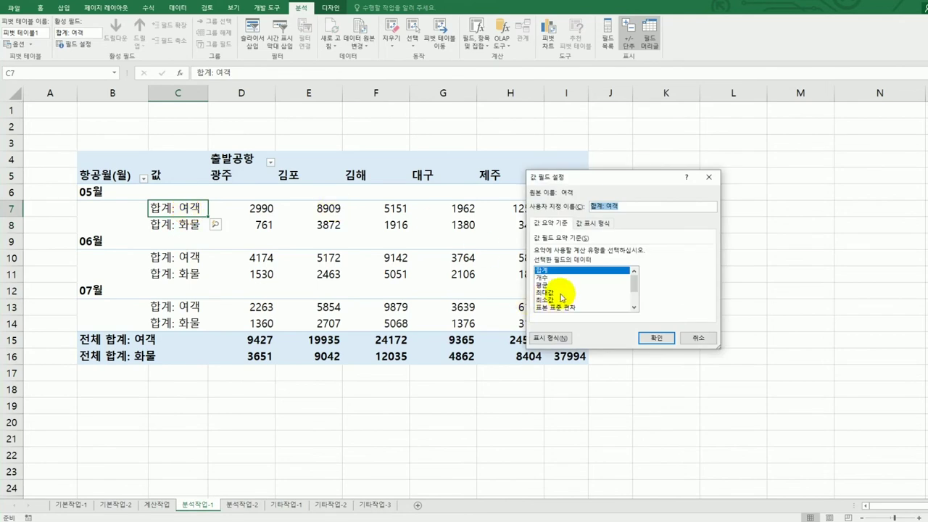
click(560, 286)
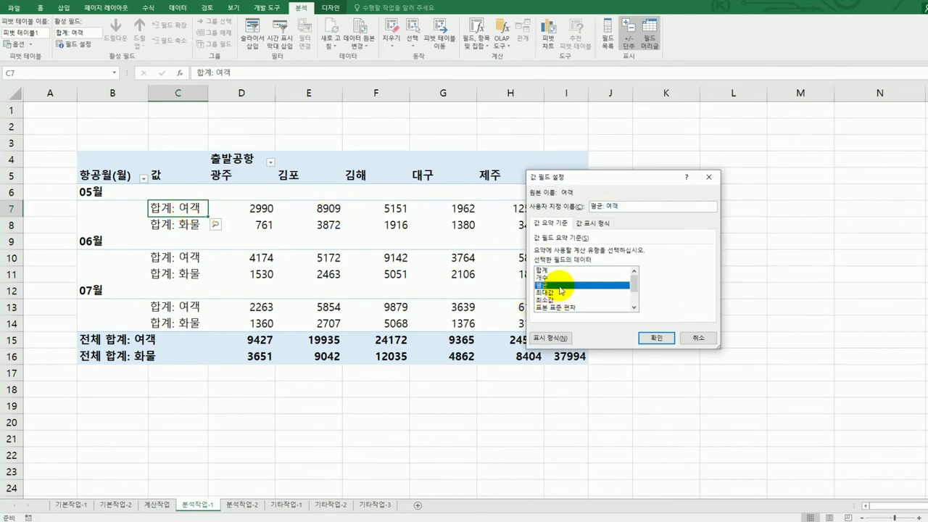
Step: Format the 여객 values as 숫자 with the thousands separator and 1 decimal place, and apply the field settings
click(547, 338)
drag(569, 136, 371, 160)
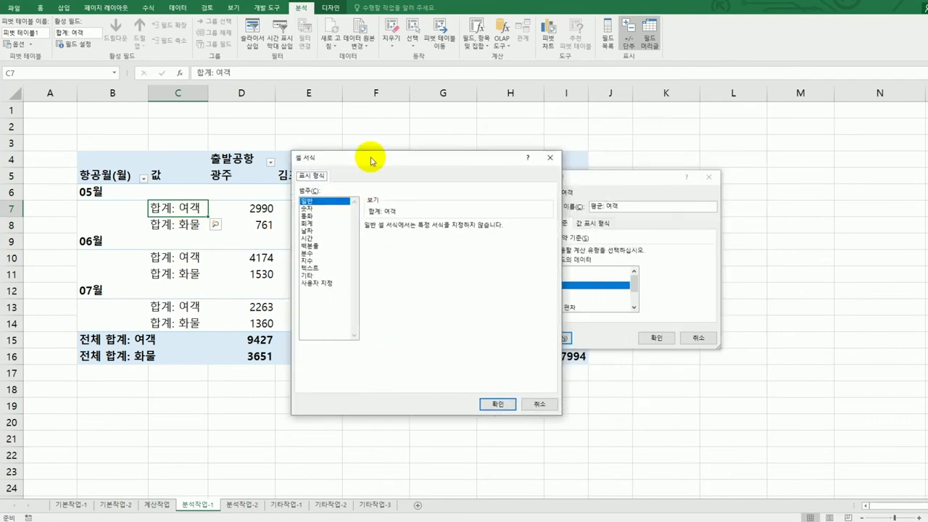
click(311, 208)
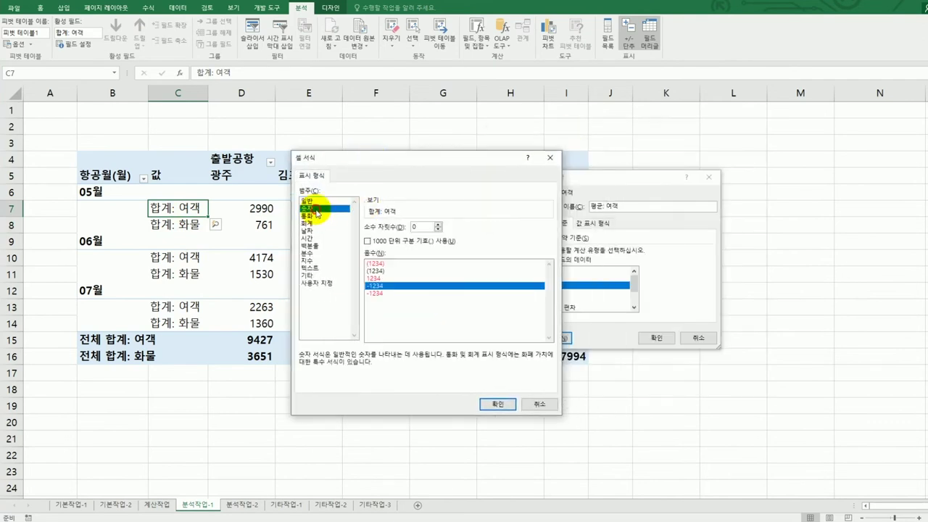
click(391, 243)
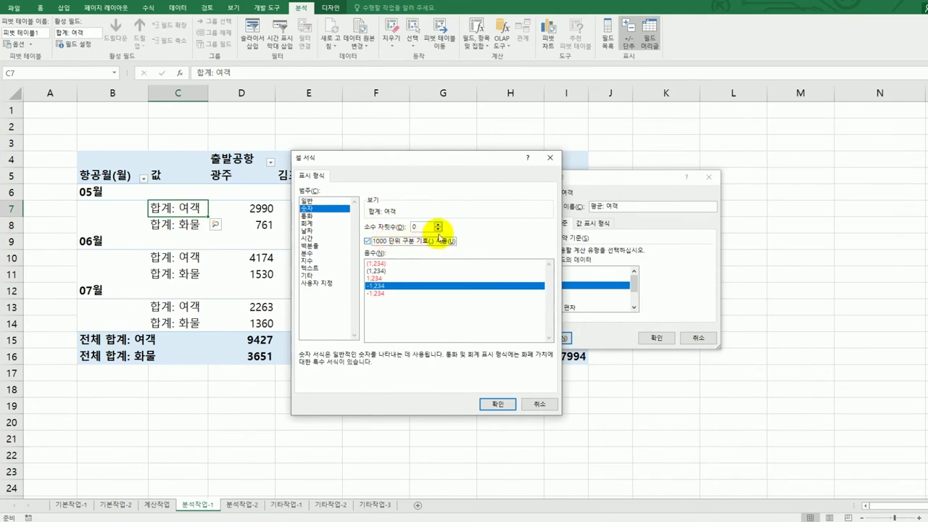
click(438, 225)
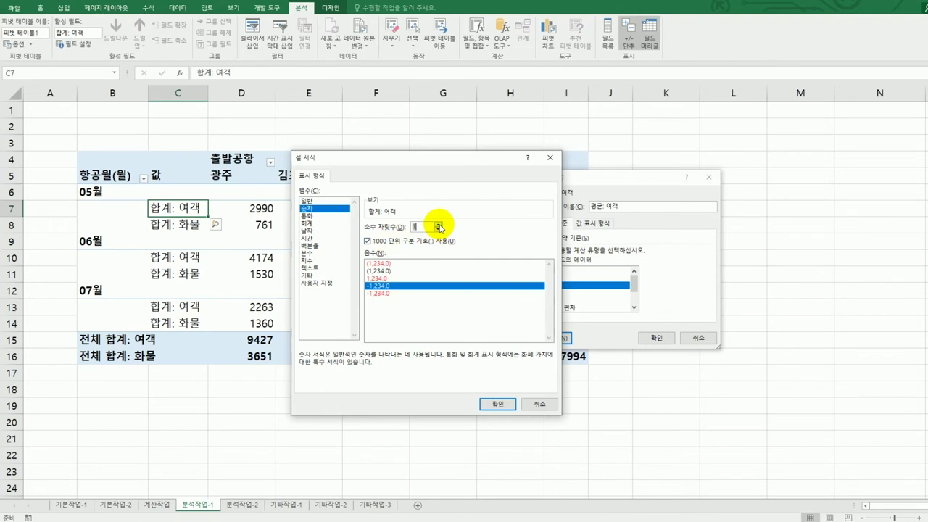
click(496, 403)
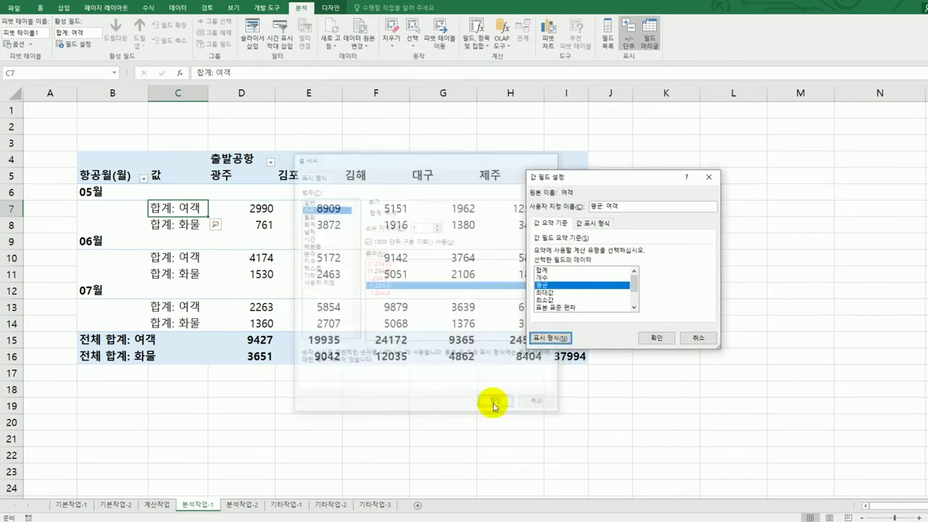
click(653, 339)
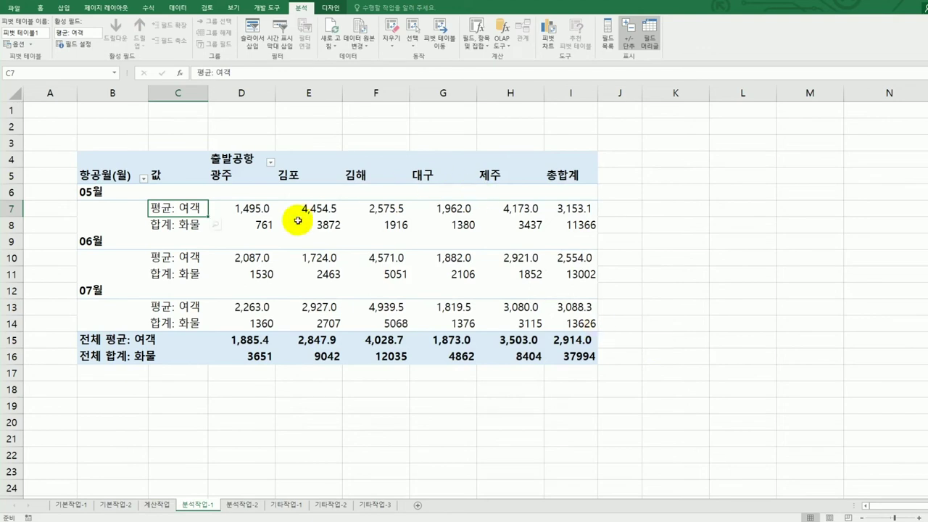
Step: Summarize the 화물 value field by 평균, formatted as 숫자 with the thousands separator and 1 decimal place
click(176, 227)
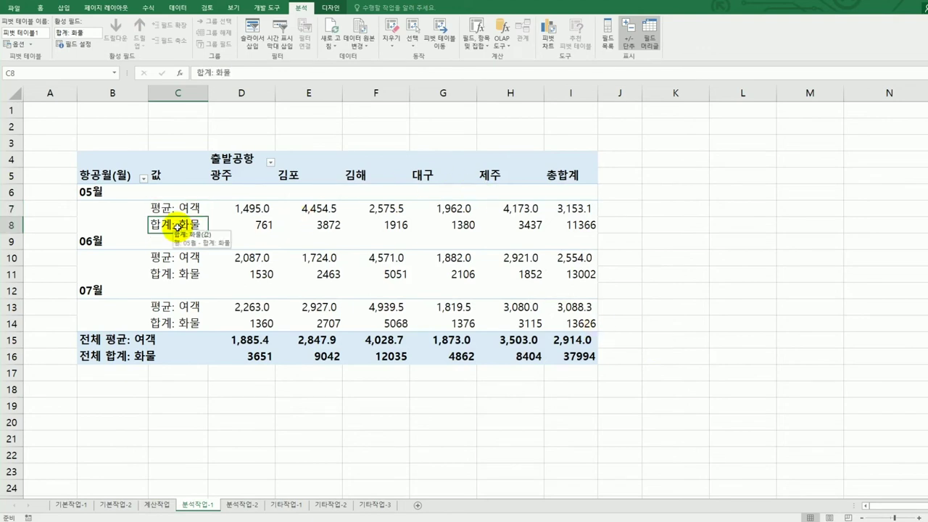
double_click(176, 227)
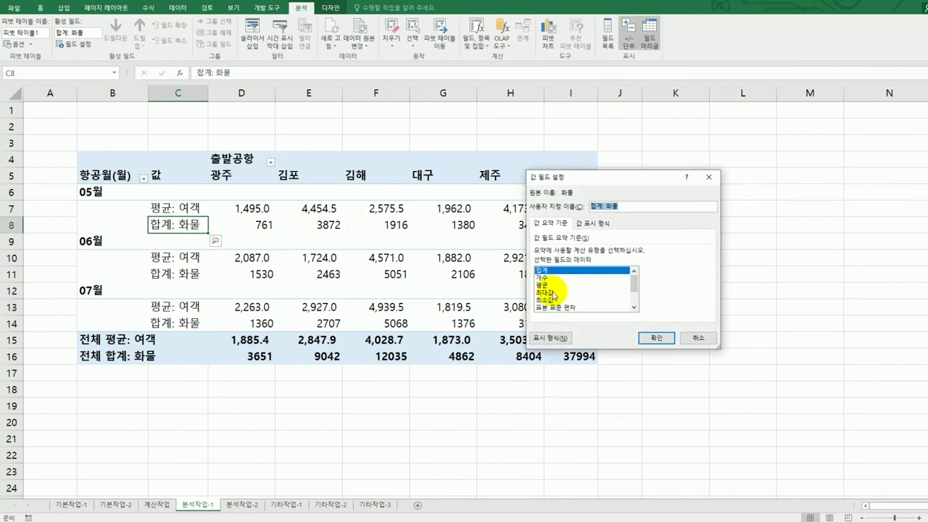
click(542, 285)
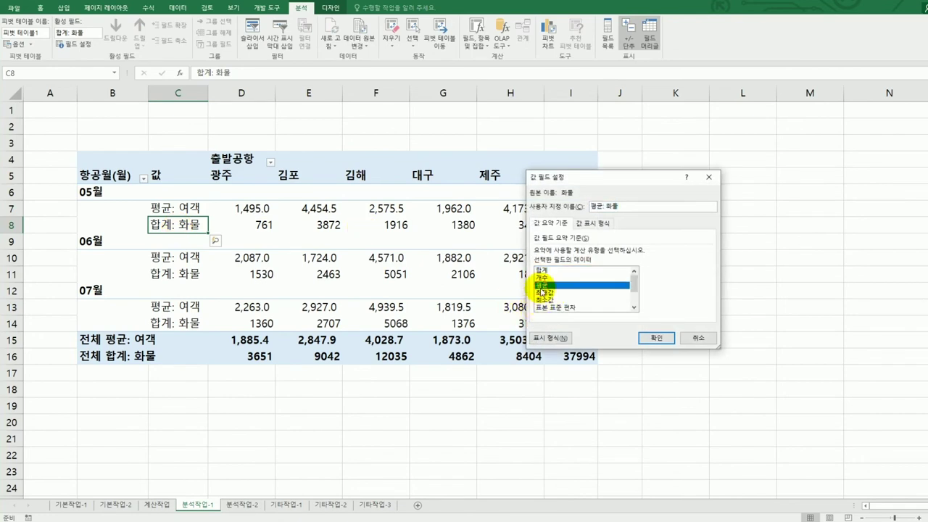
click(545, 339)
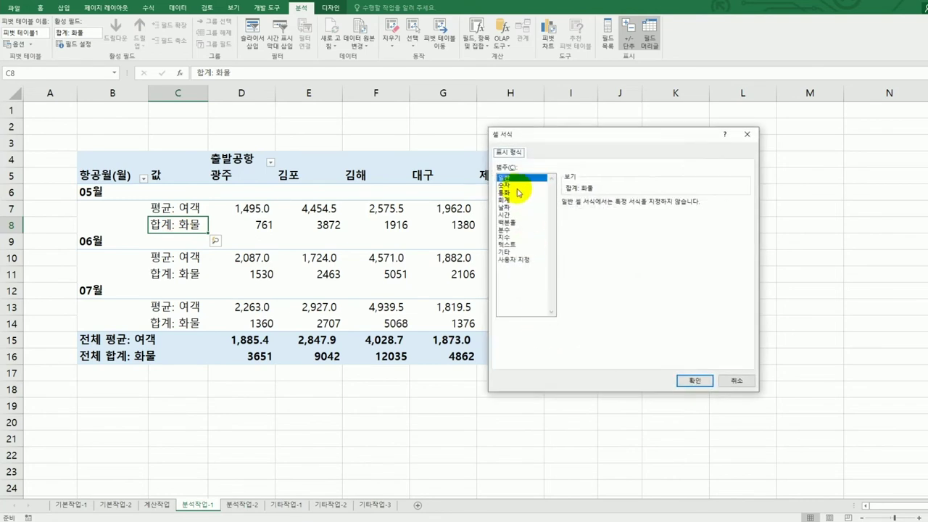
click(511, 186)
click(580, 216)
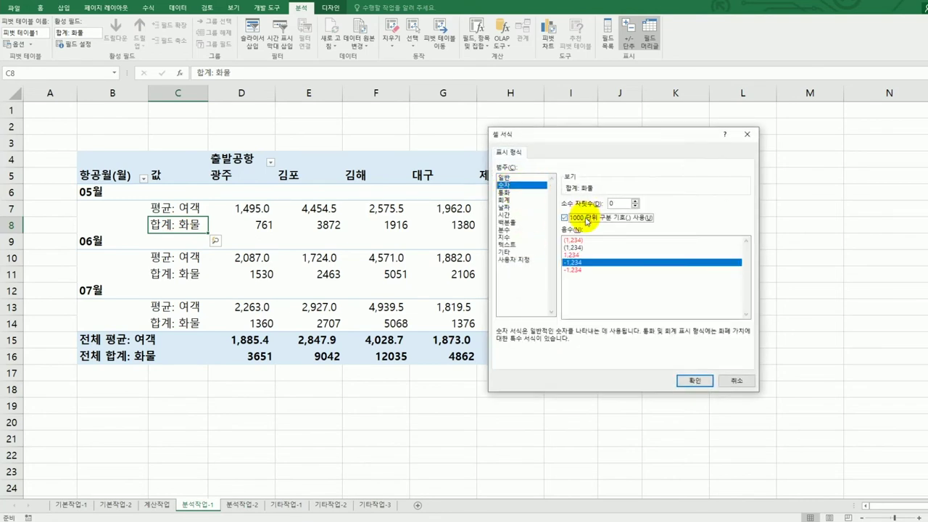
click(635, 201)
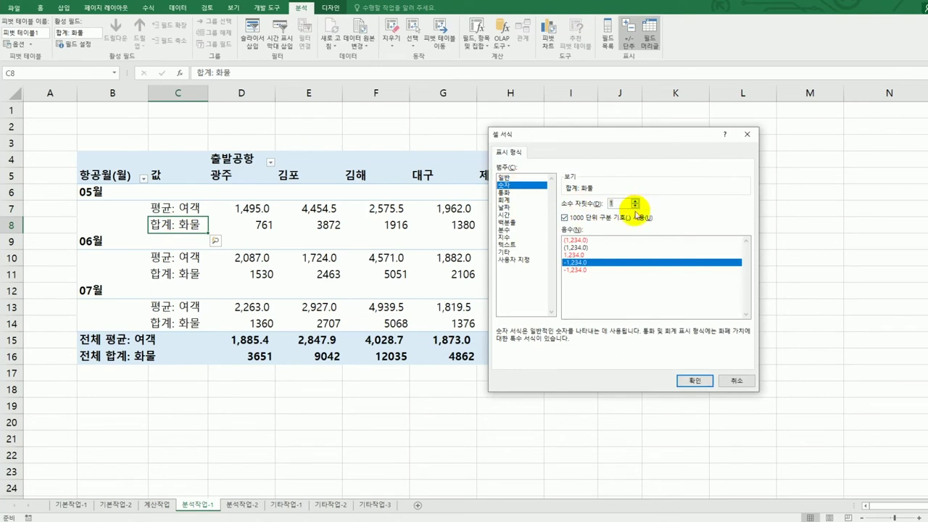
click(693, 381)
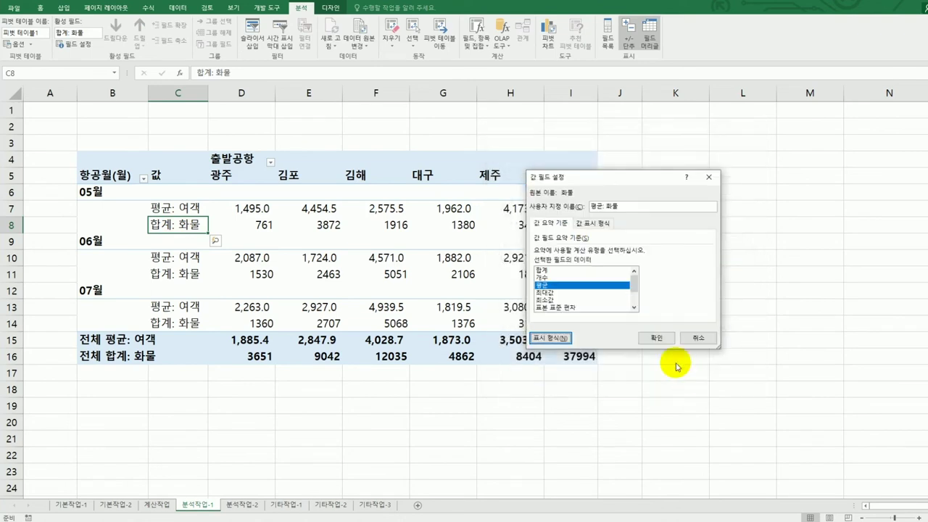
click(657, 338)
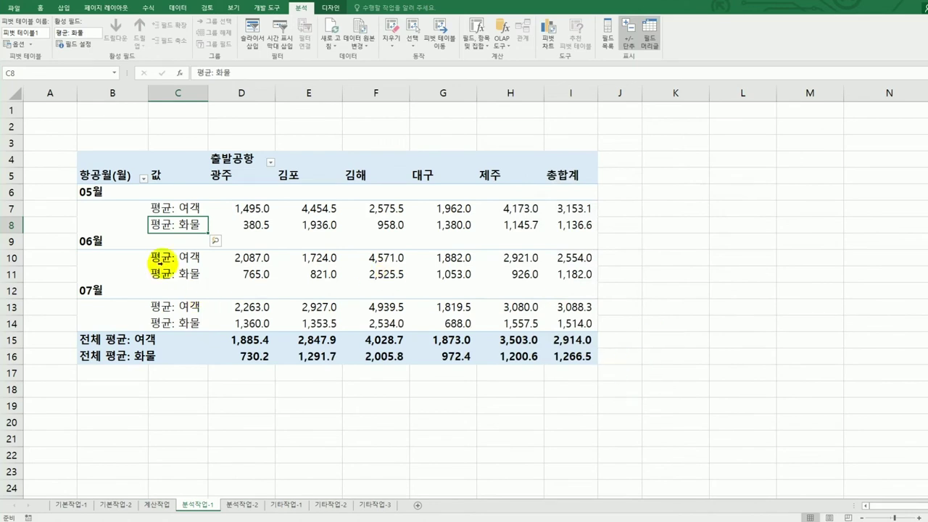
right_click(165, 225)
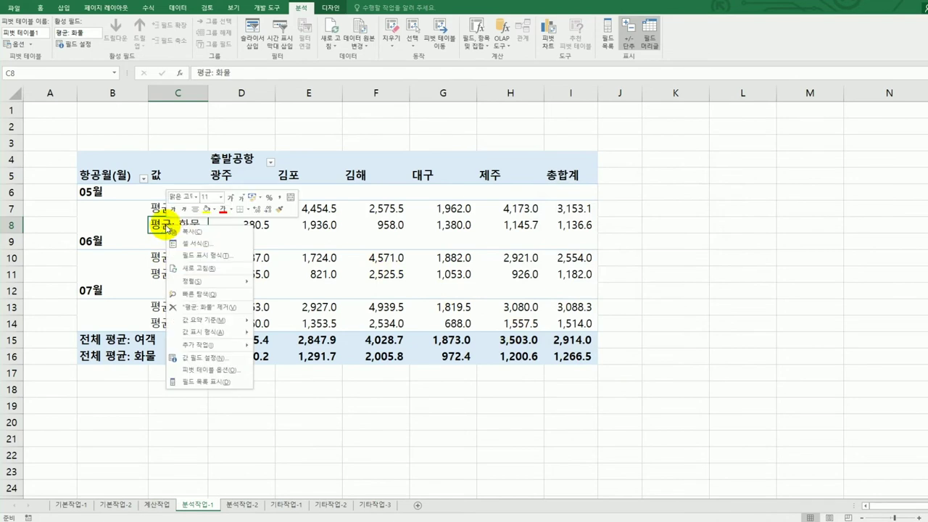
mouse_move(240, 320)
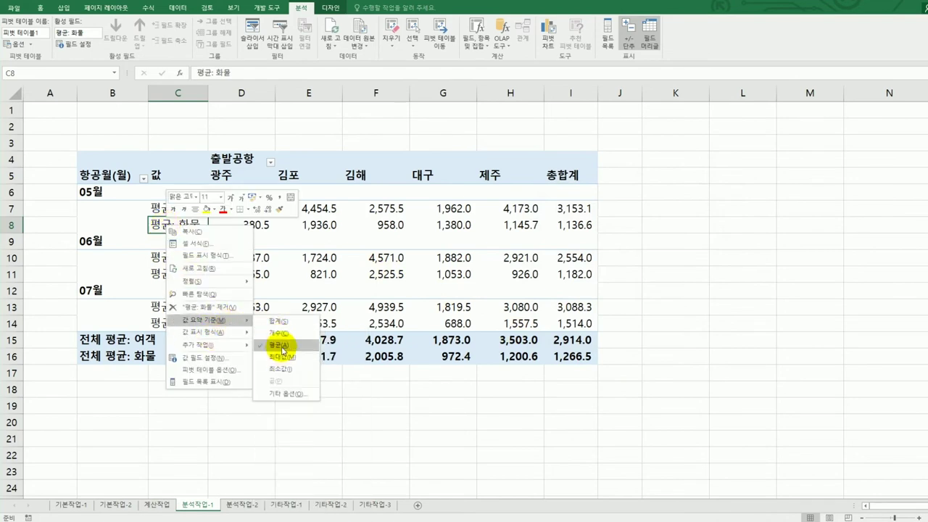
click(627, 393)
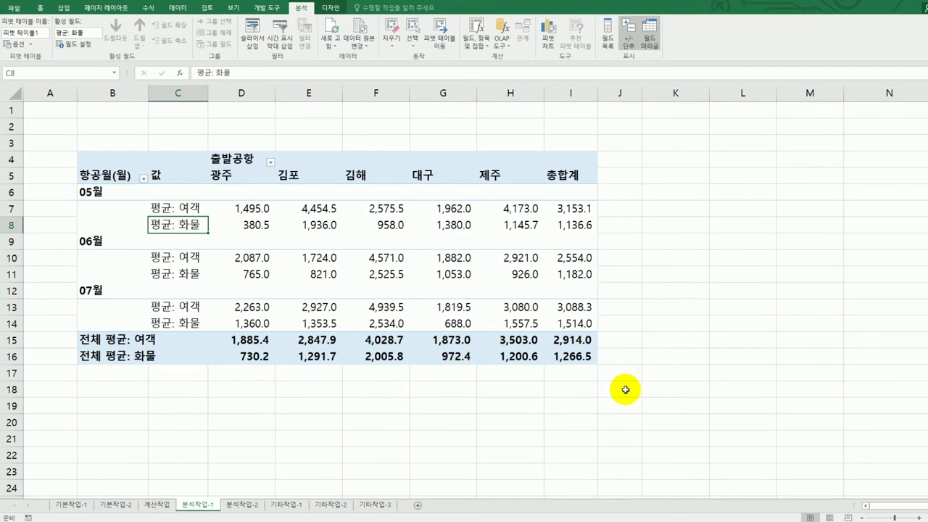
Step: Show grand totals for columns only (열의 총합계만 설정) and apply the second-row green pivot style from the 보통 group
click(331, 10)
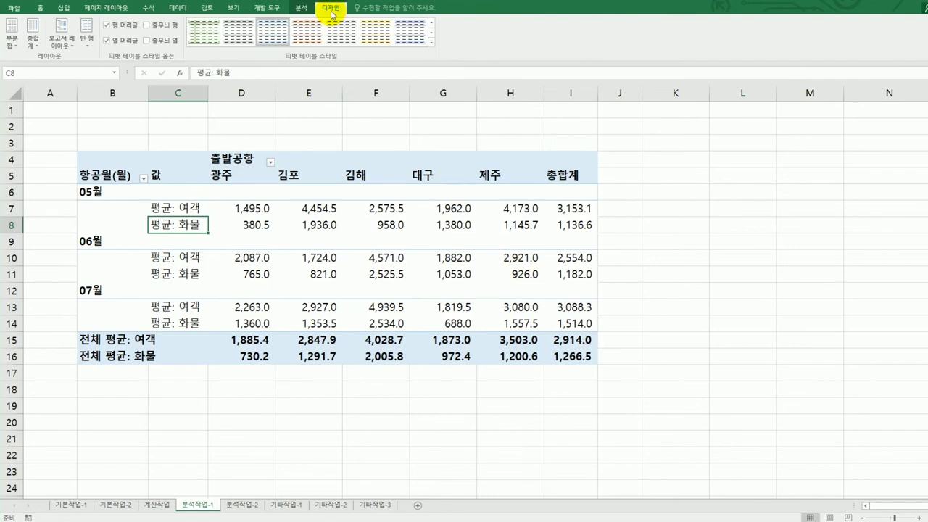
click(34, 40)
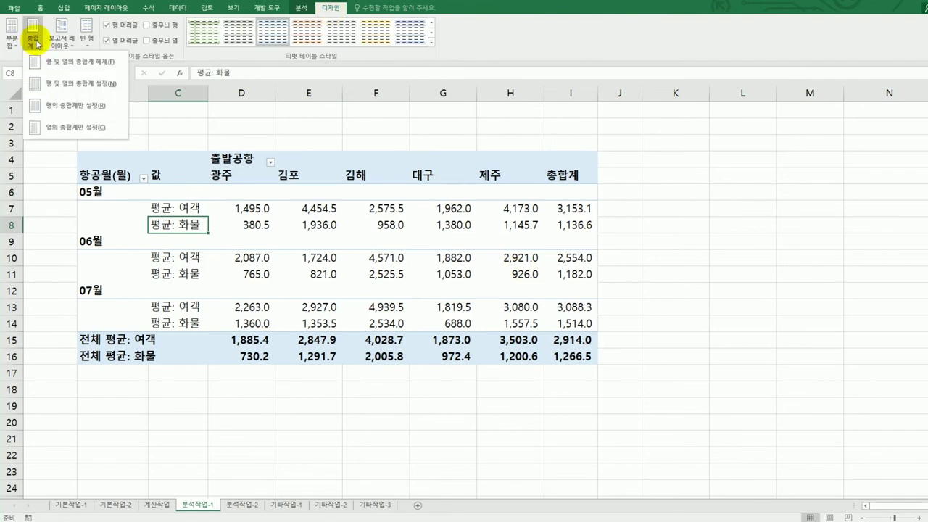
click(66, 129)
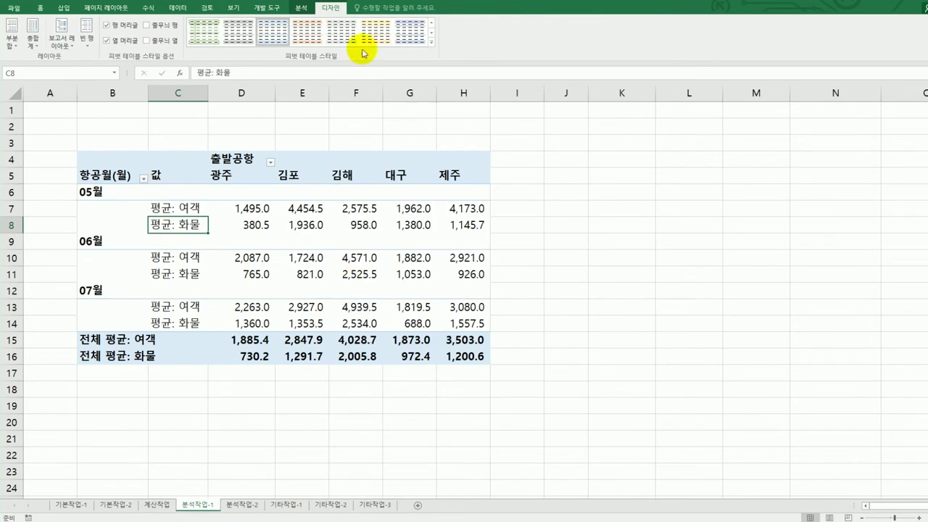
click(431, 45)
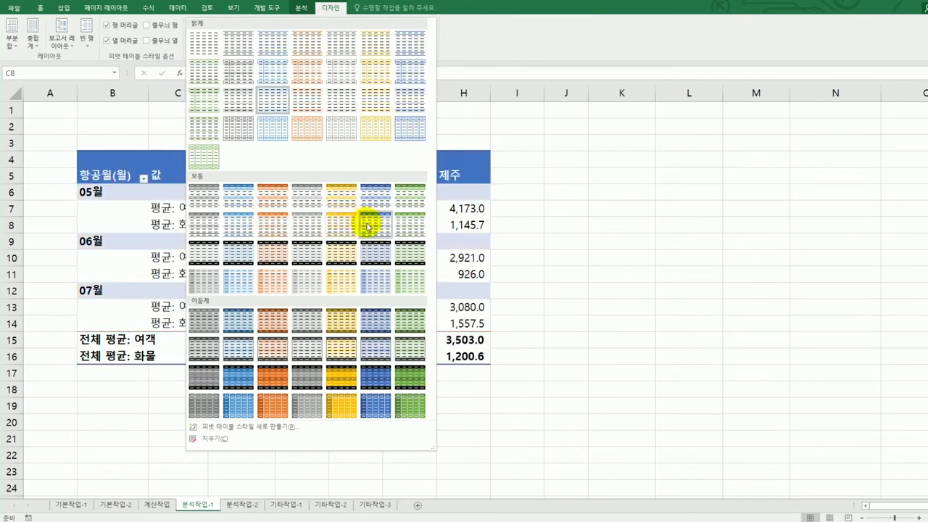
click(420, 232)
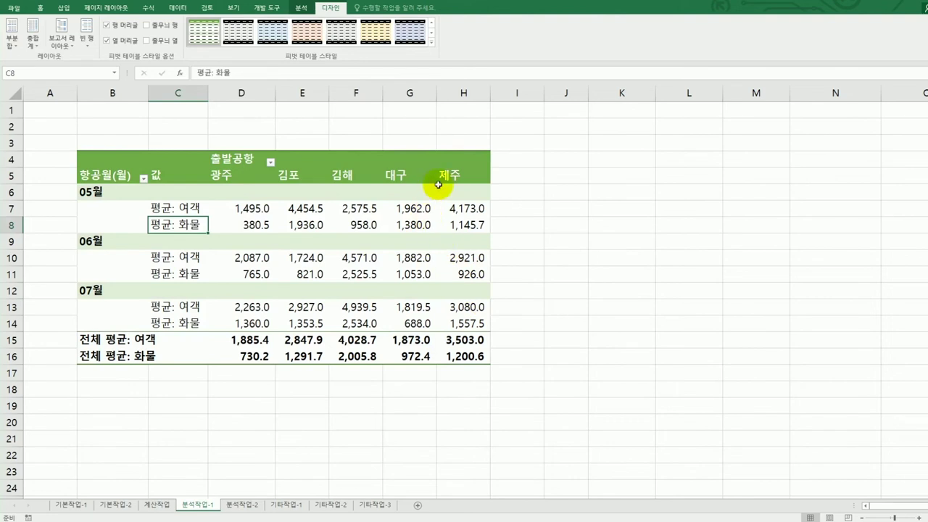
Step: Extract the source records behind the 05월 average 여객 value for 제주 onto a new sheet
click(469, 259)
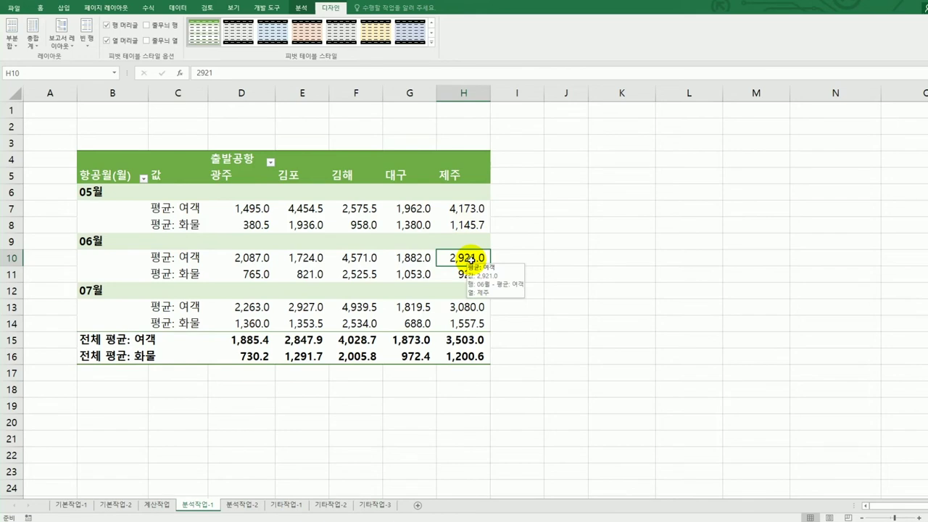
click(473, 208)
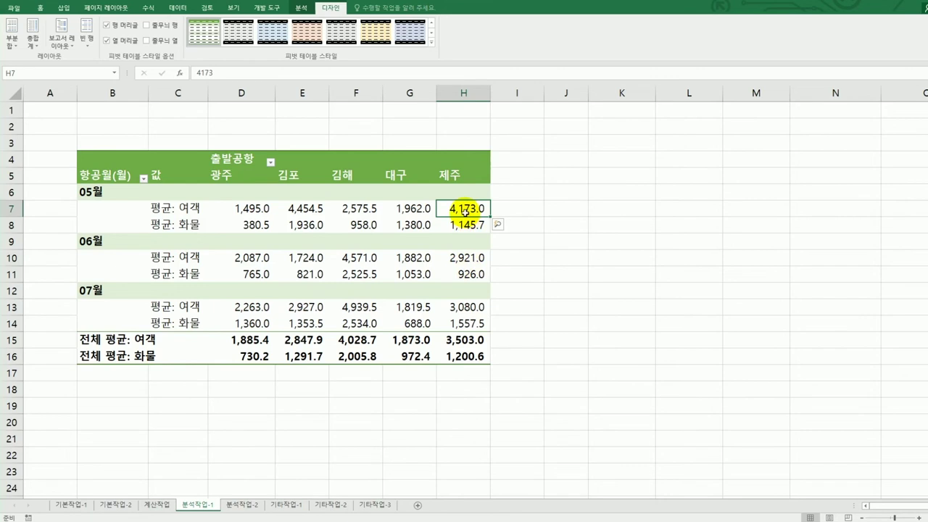
mouse_move(466, 211)
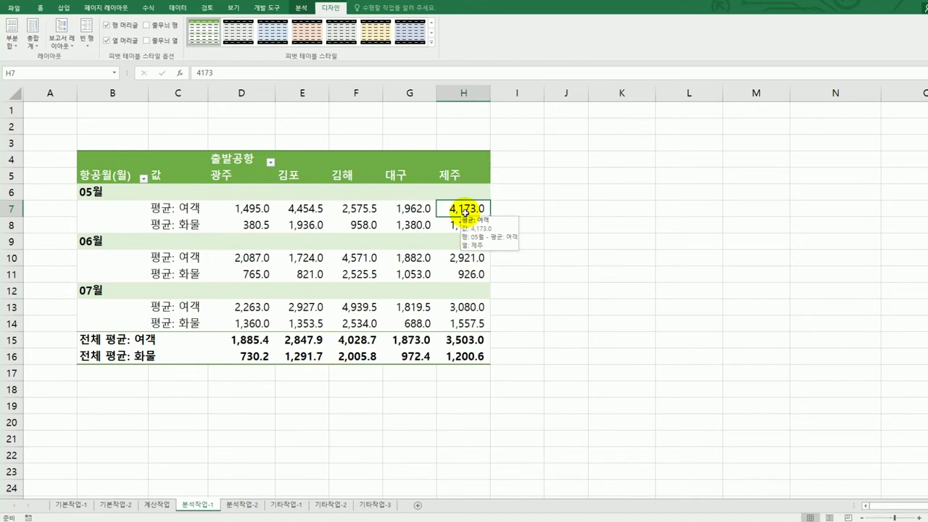
double_click(465, 210)
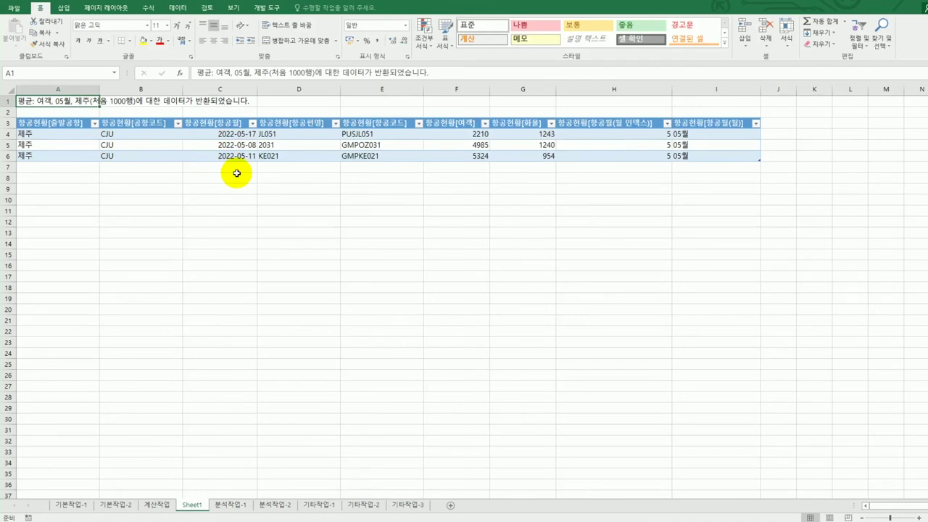
Step: Rename the extracted detail sheet as 5월제주공항 and check it against the pivot table on the 분석작업-1 sheet
double_click(192, 505)
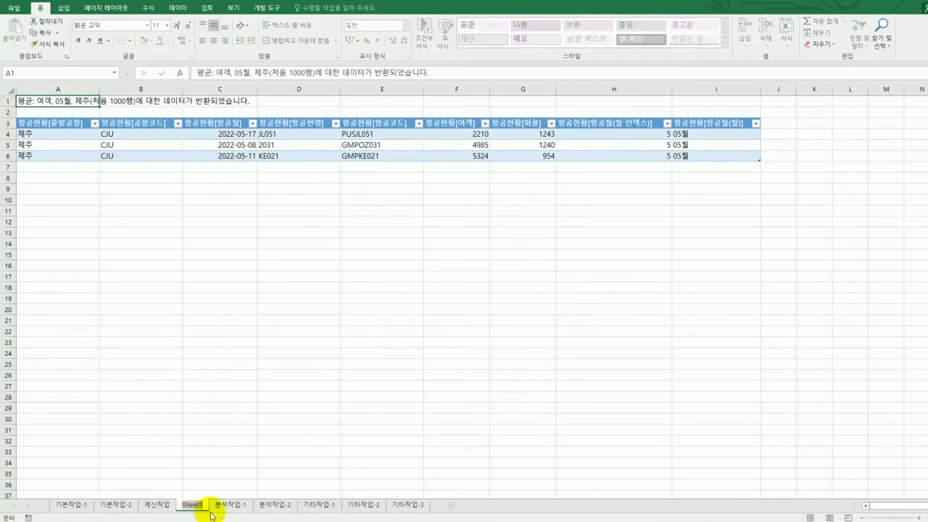
text(5)
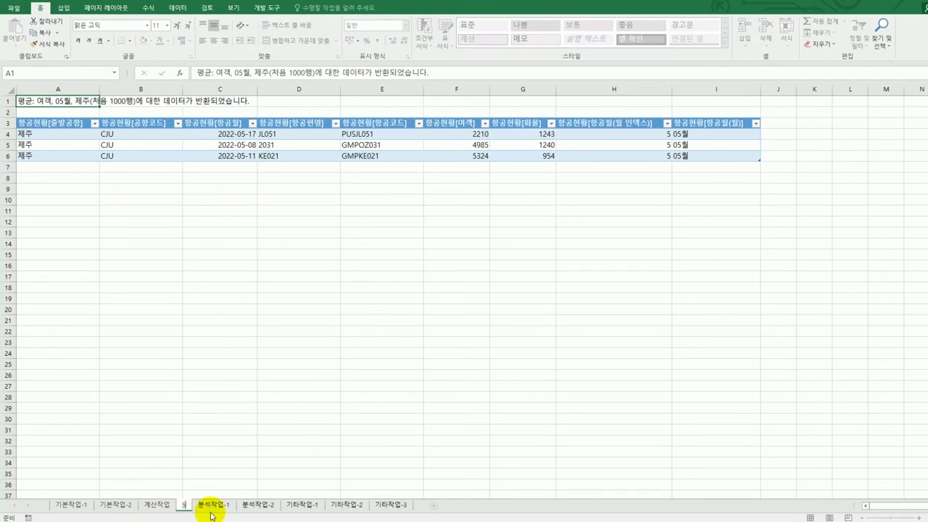
text(월제주공항)
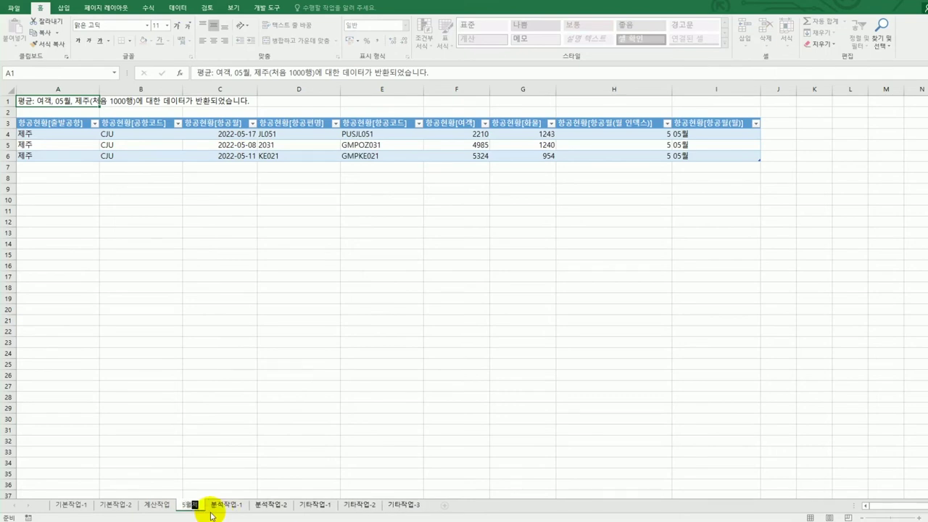
key(Return)
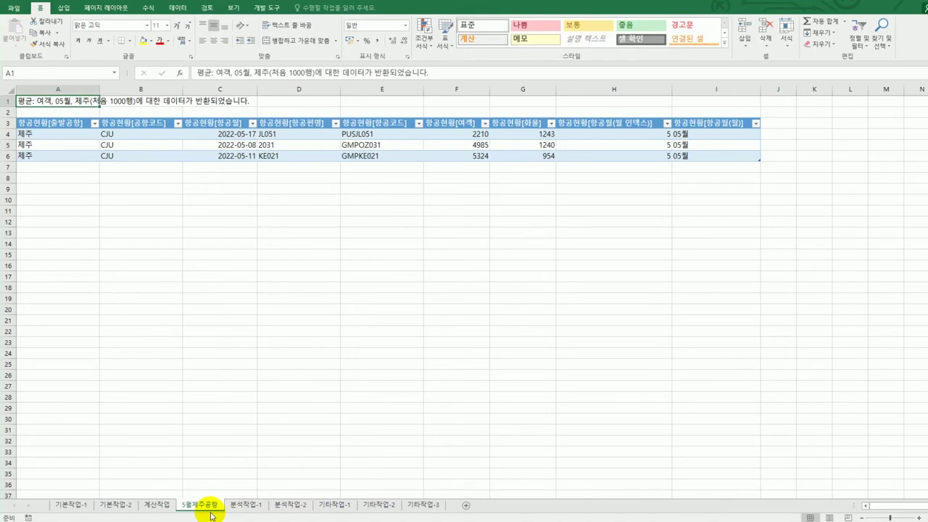
click(241, 510)
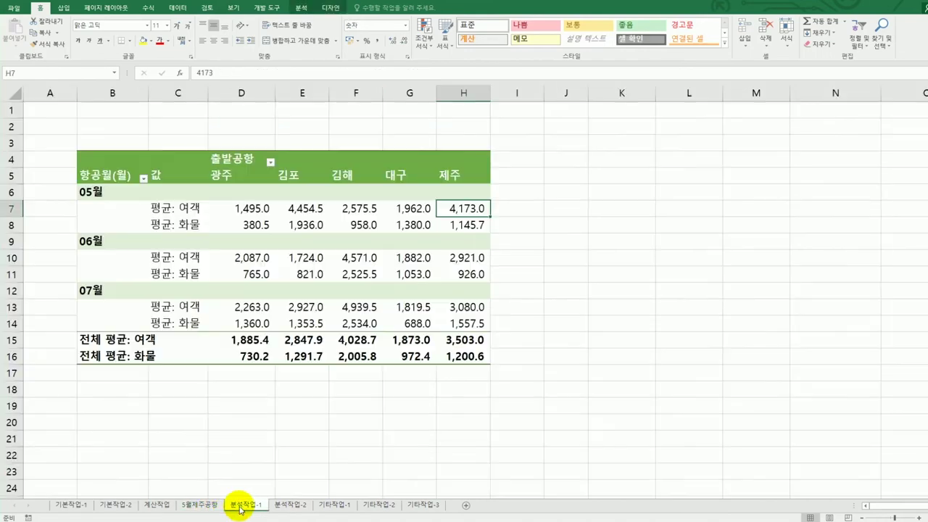
click(187, 511)
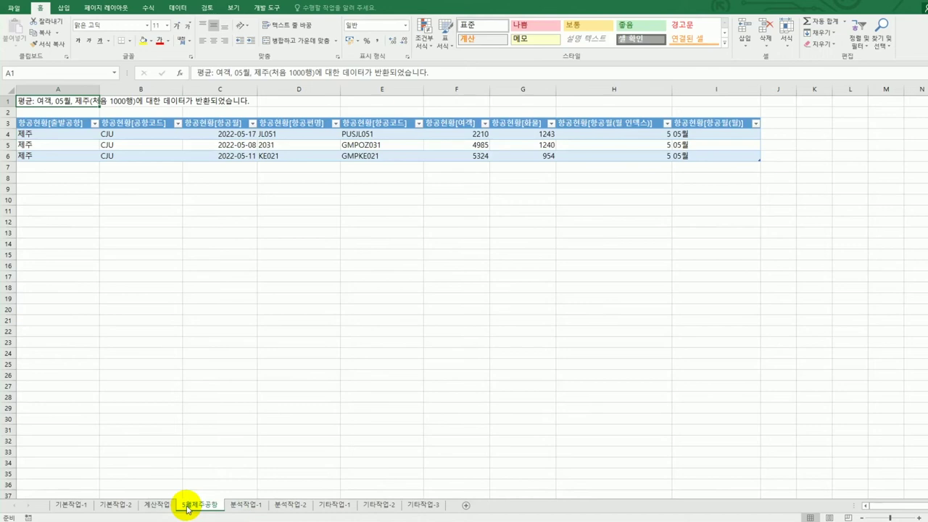
Step: On the 분석작업-2 sheet, start Text to Columns for A2:A24 with the data type 구분 기호로 분리됨
click(290, 504)
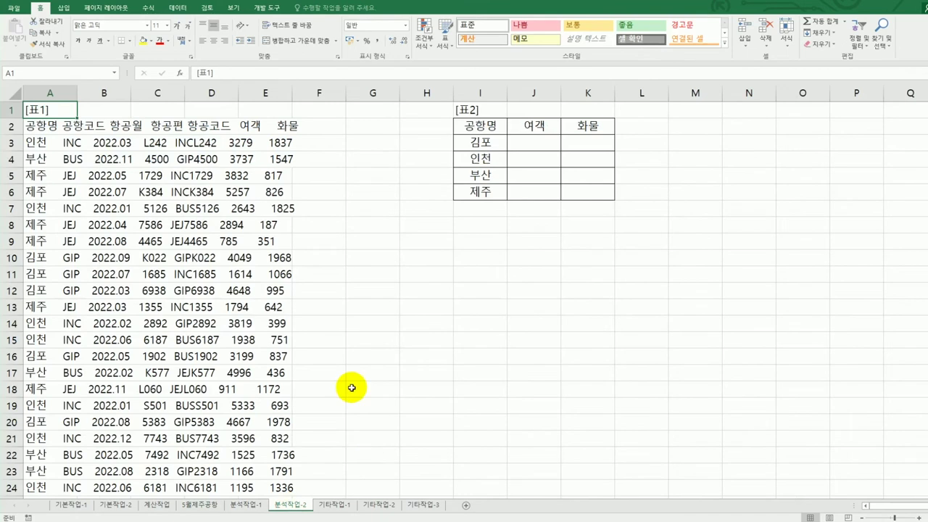
drag(35, 126, 58, 434)
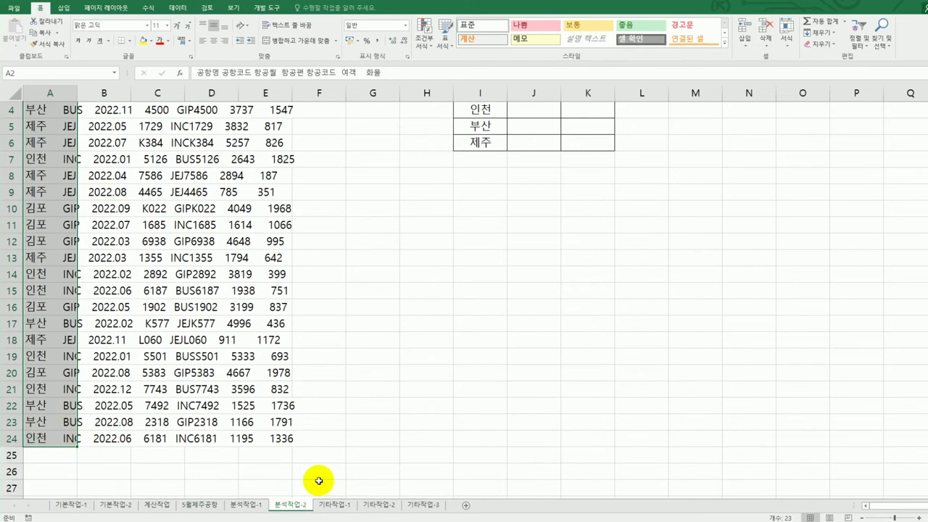
scroll(318, 480, up, 1)
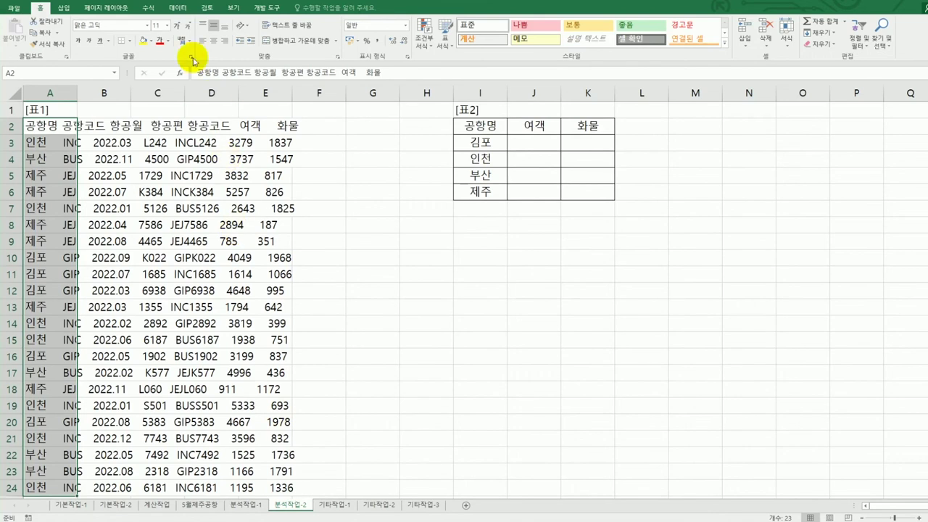
click(179, 10)
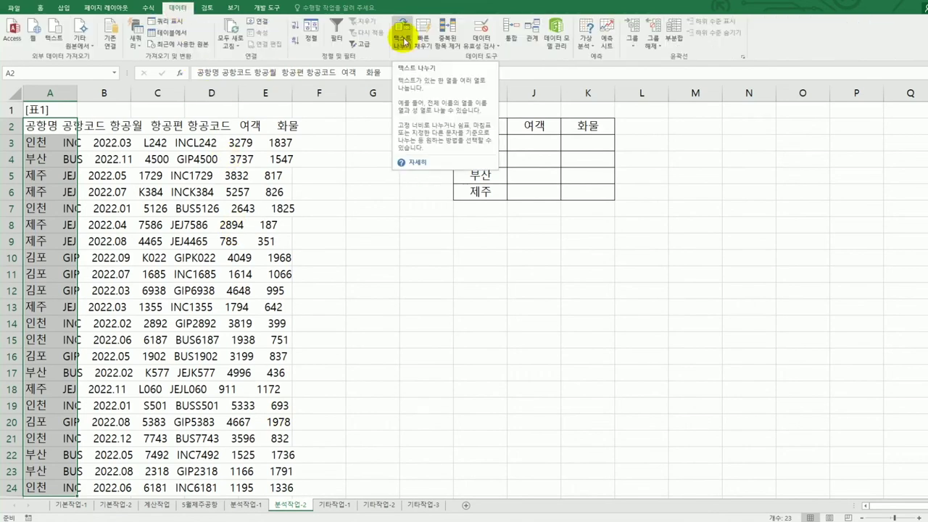
click(400, 37)
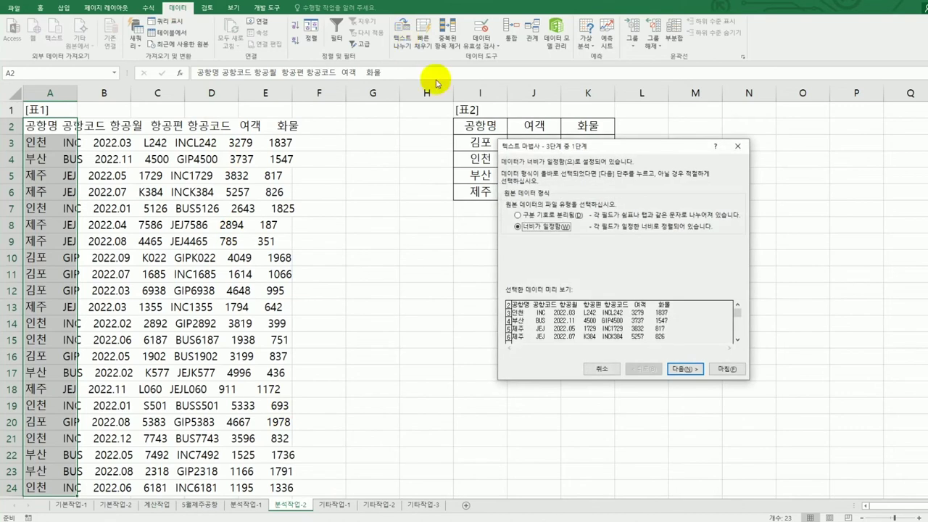
click(557, 216)
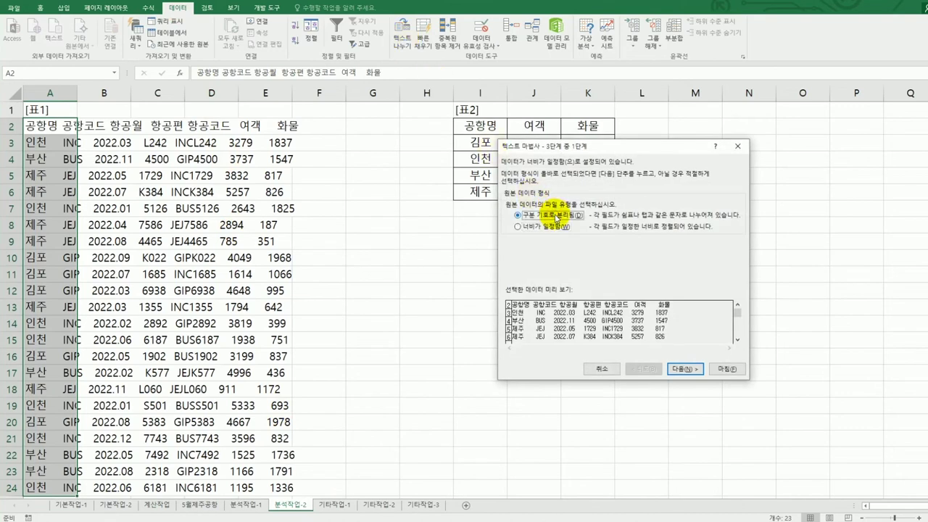
click(682, 371)
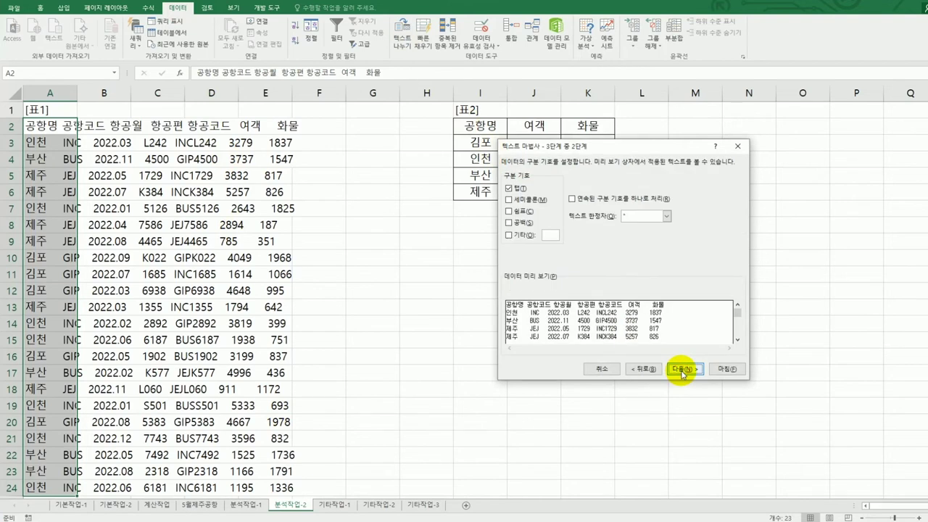
Step: Use 공백 instead of 탭 as the delimiter, finish splitting 표1 from A2, and check its last row
click(518, 189)
click(510, 223)
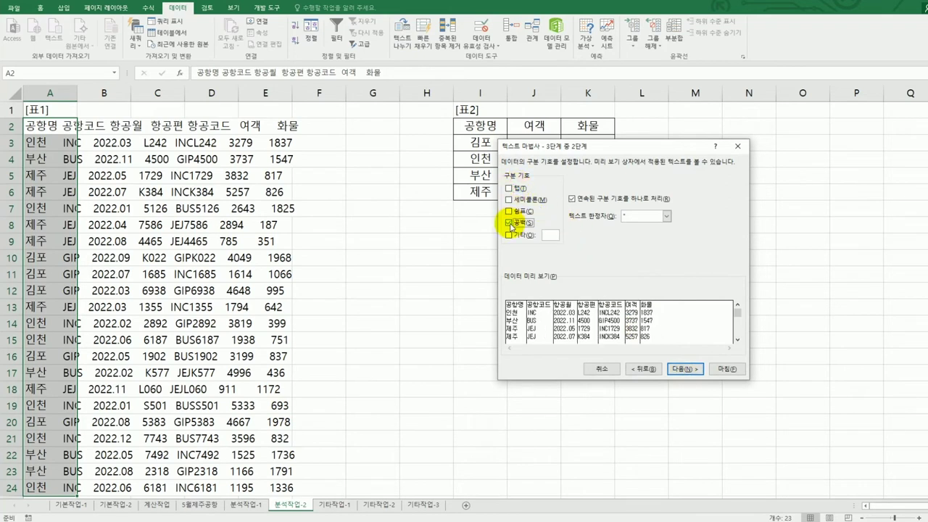
click(683, 369)
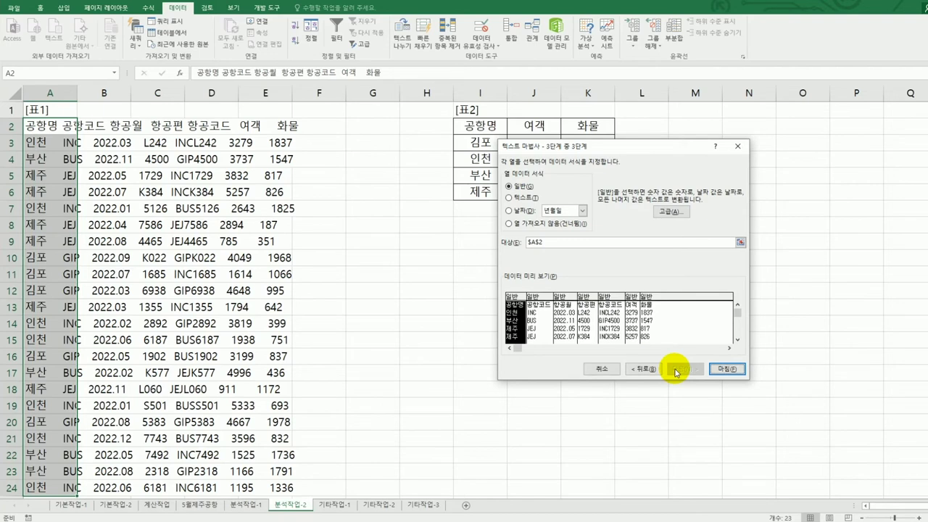
click(715, 370)
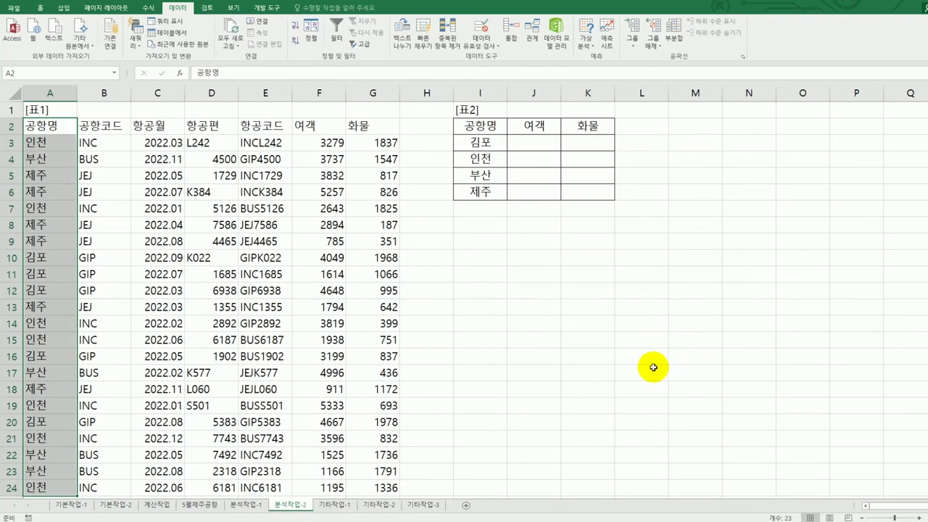
scroll(653, 367, down, 3)
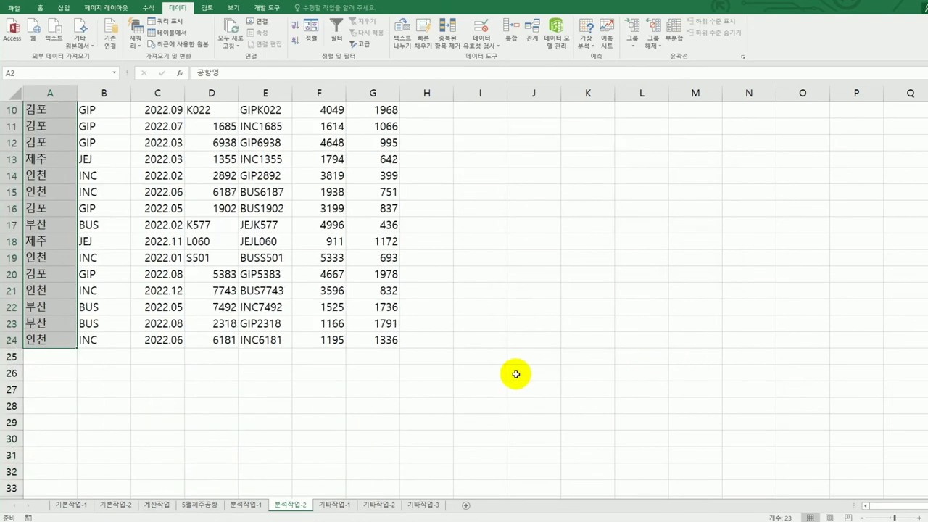
click(390, 340)
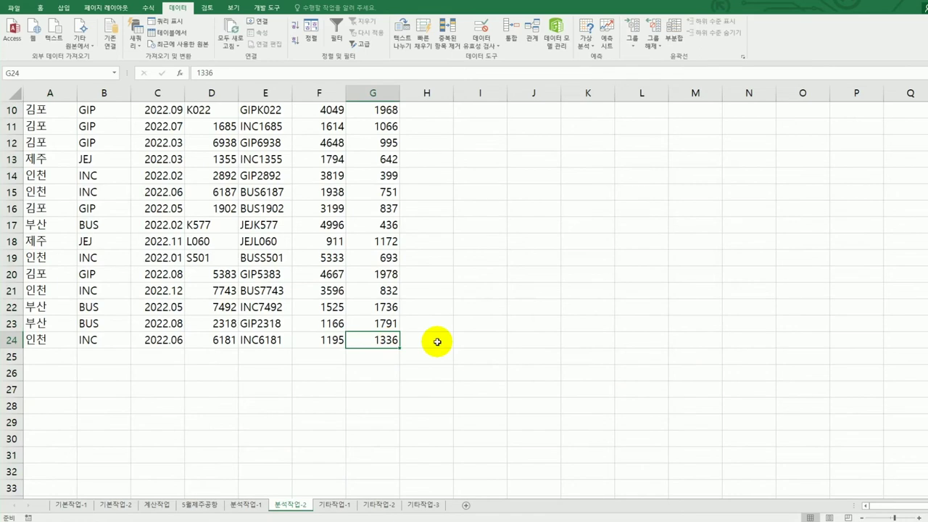
scroll(437, 341, up, 3)
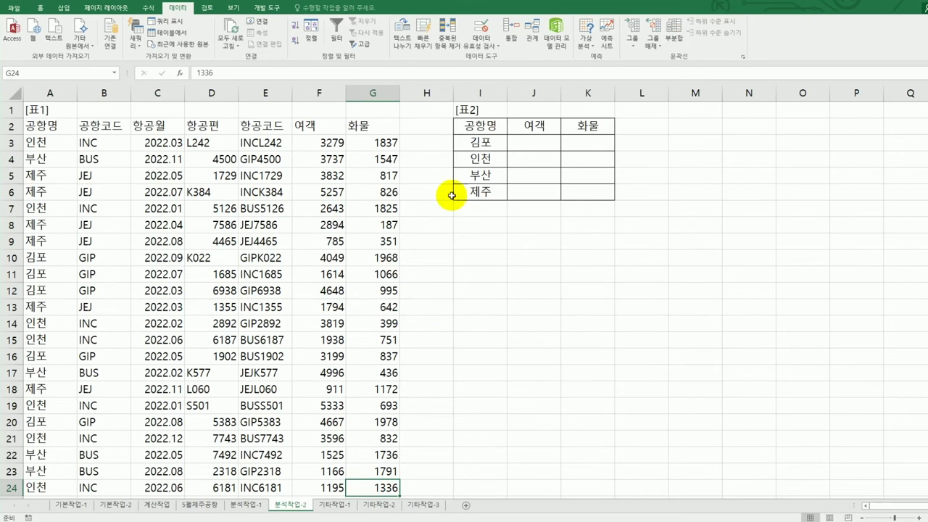
Step: Start a consolidation (통합) into the 표2 range I2:K6 with 평균 as the function
click(484, 142)
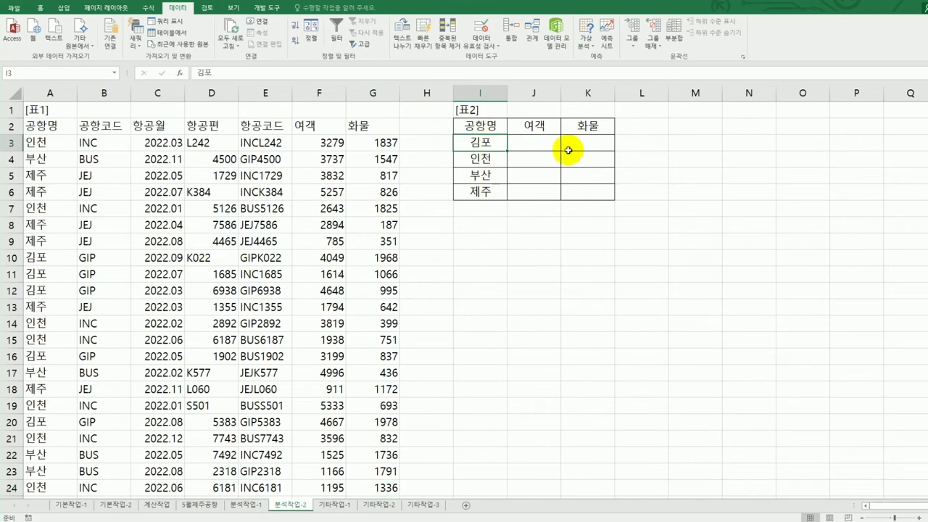
drag(481, 142, 481, 192)
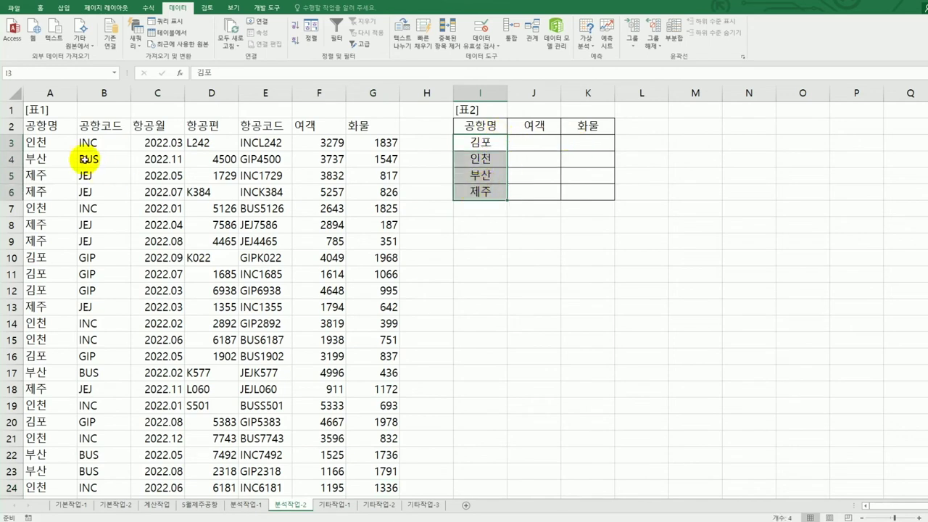
drag(471, 125, 584, 188)
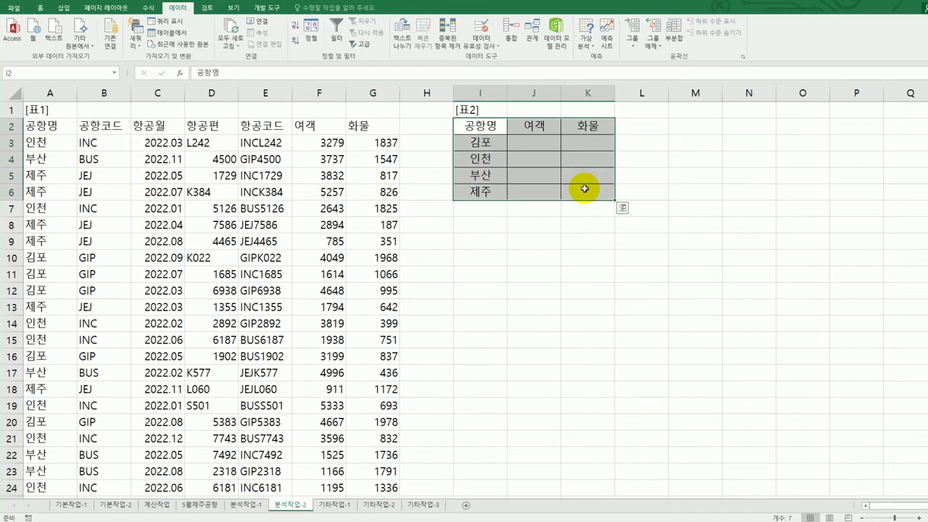
click(508, 46)
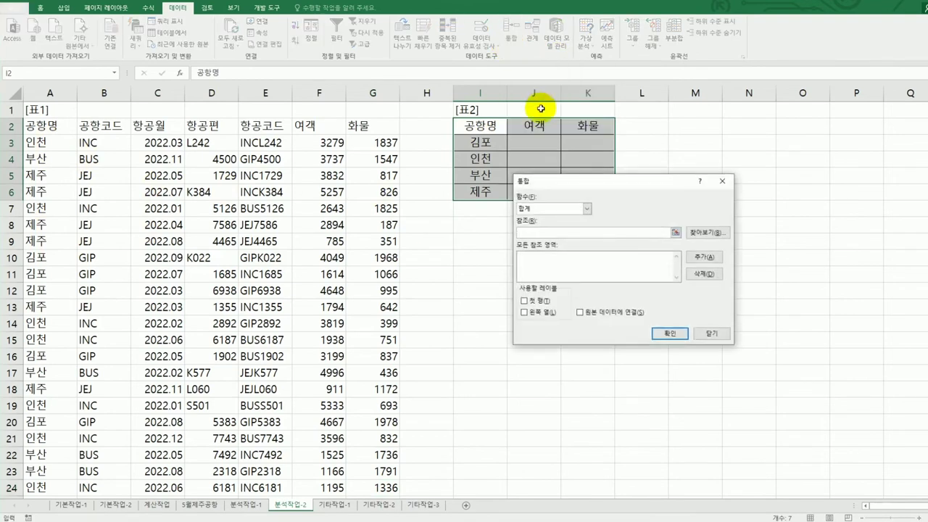
click(587, 209)
click(580, 233)
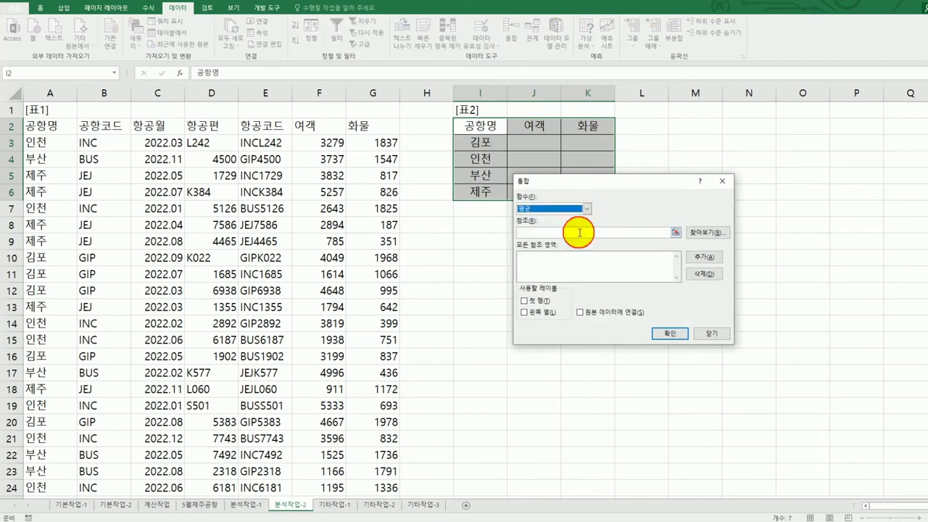
click(577, 231)
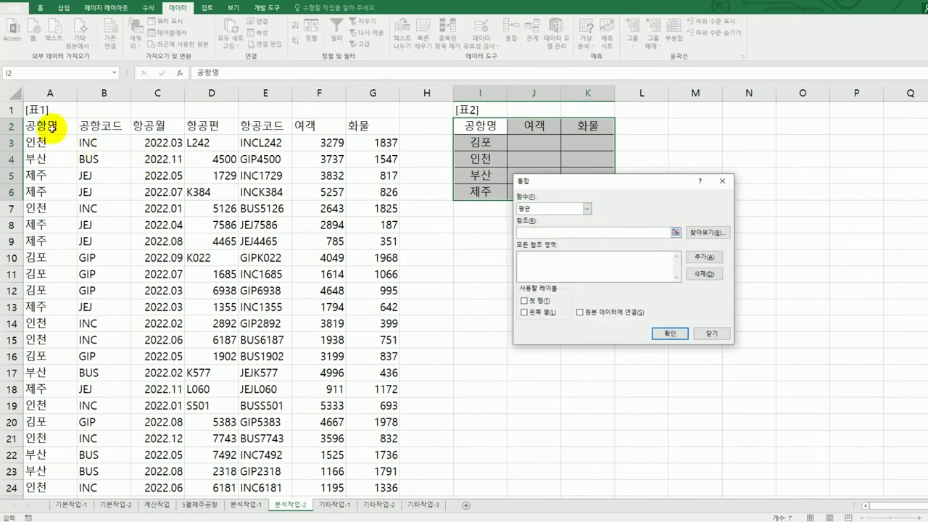
Step: Add A2:G24 as the consolidation reference, use 첫 행 and 왼쪽 열 as labels, and apply the consolidation
drag(44, 125, 382, 439)
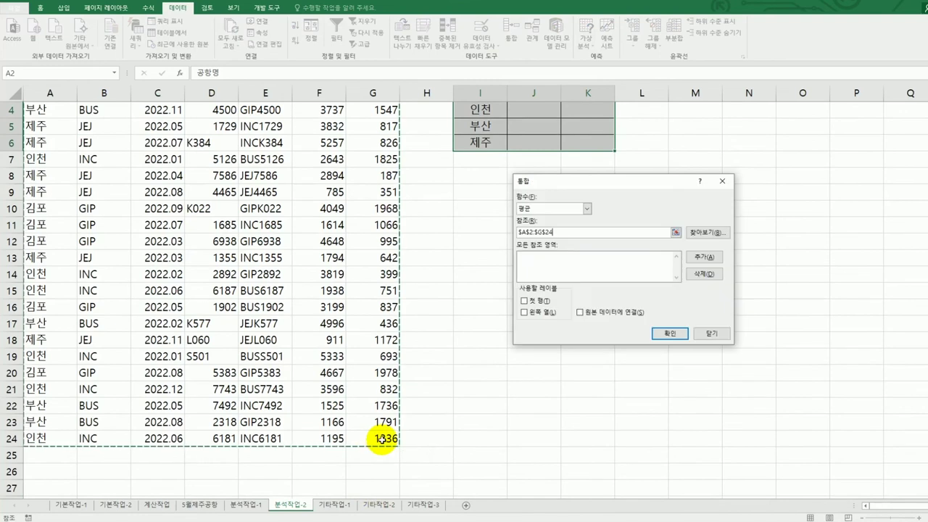
click(702, 257)
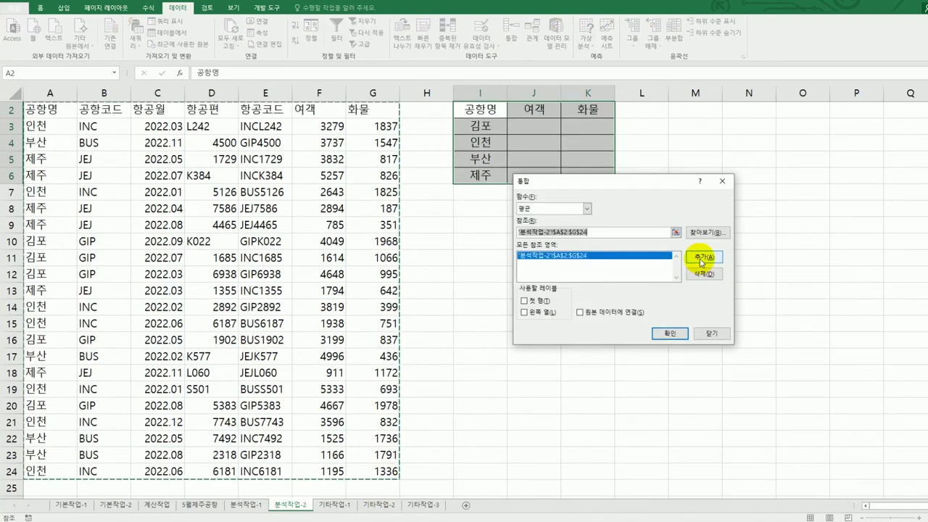
click(544, 306)
click(544, 313)
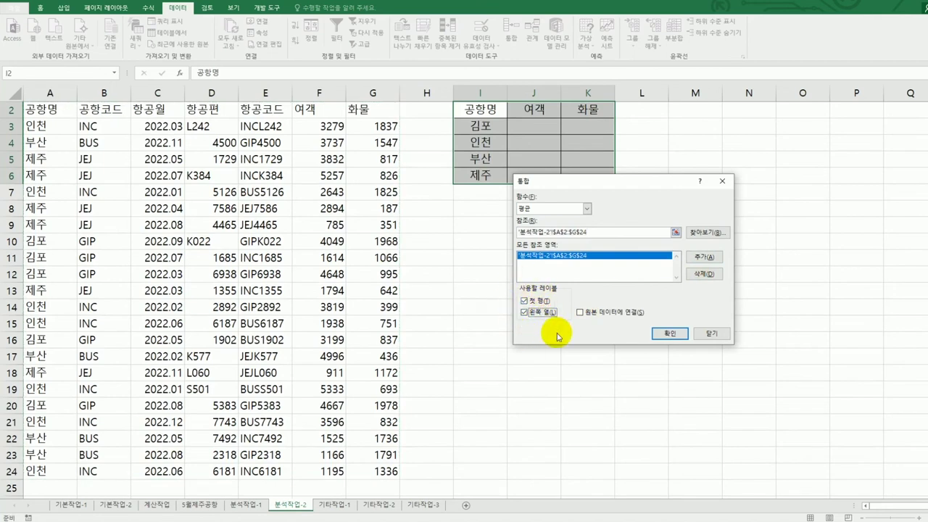
click(668, 333)
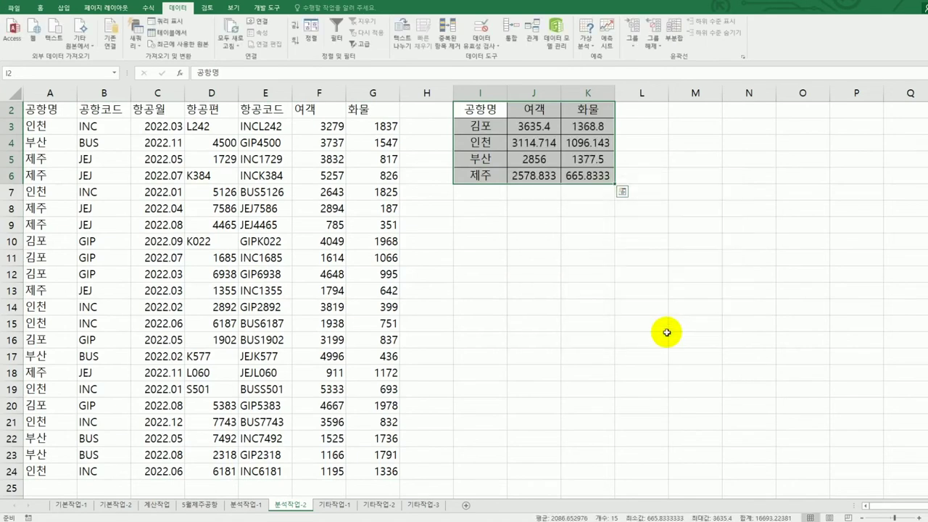
scroll(666, 331, up, 1)
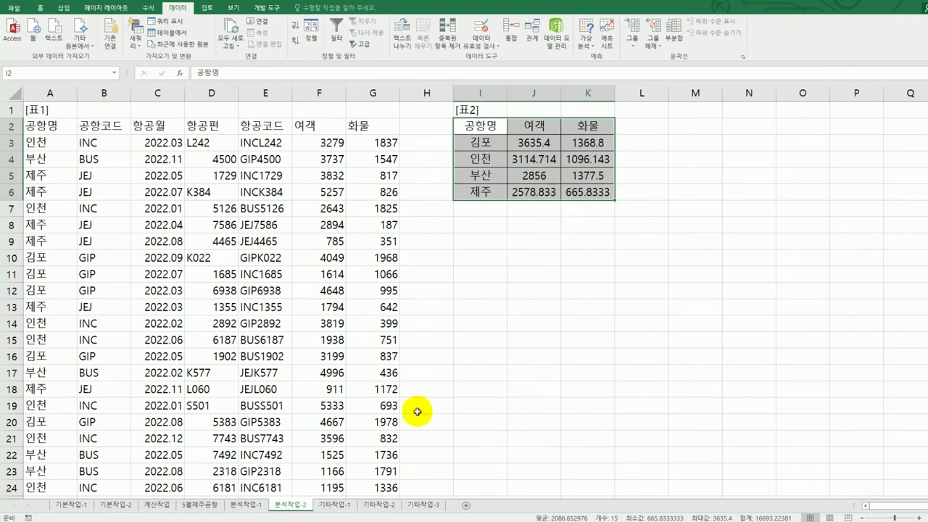
Step: On the 기타작업-1 sheet, open the data source selection for the column chart
click(354, 505)
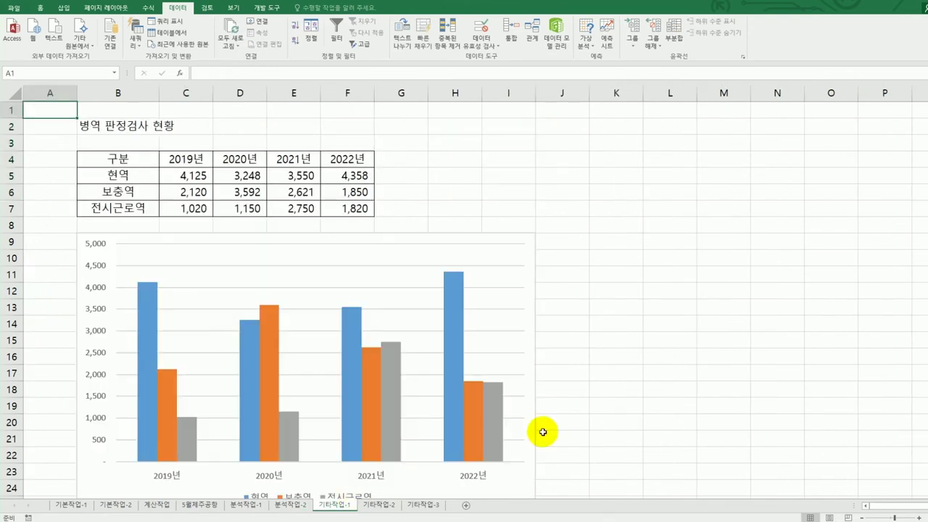
click(616, 420)
scroll(614, 423, down, 1)
scroll(615, 422, down, 1)
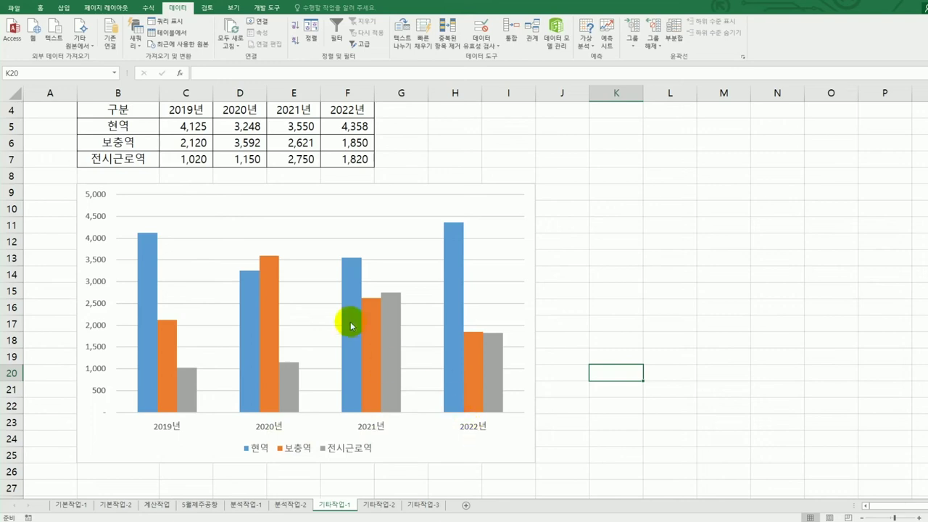
right_click(385, 210)
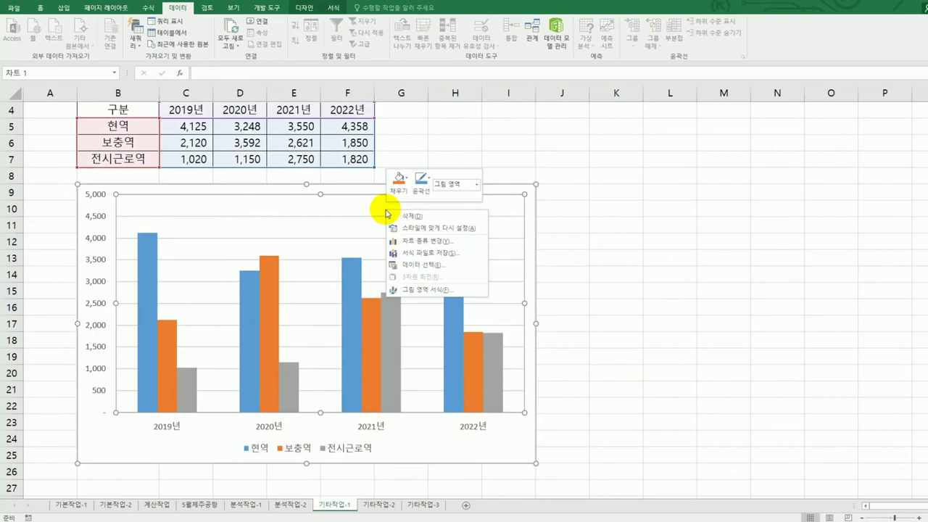
click(445, 265)
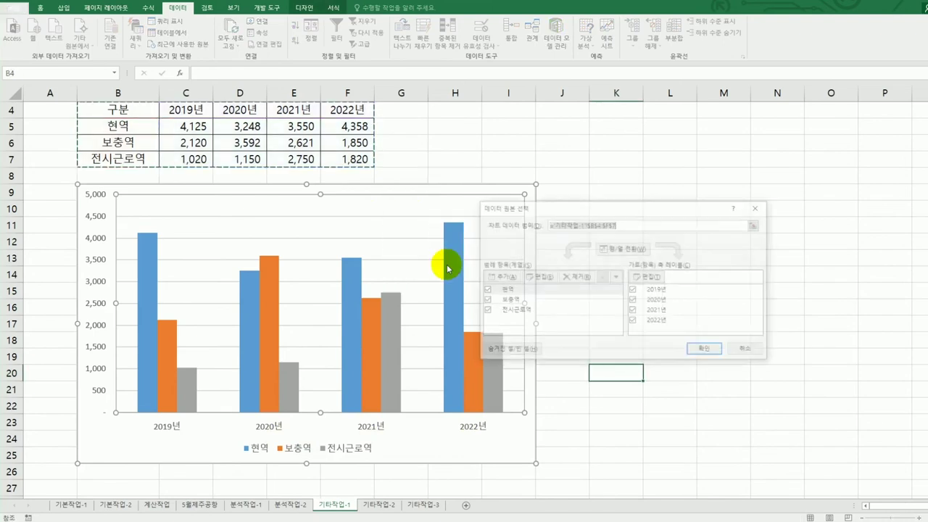
scroll(638, 395, up, 1)
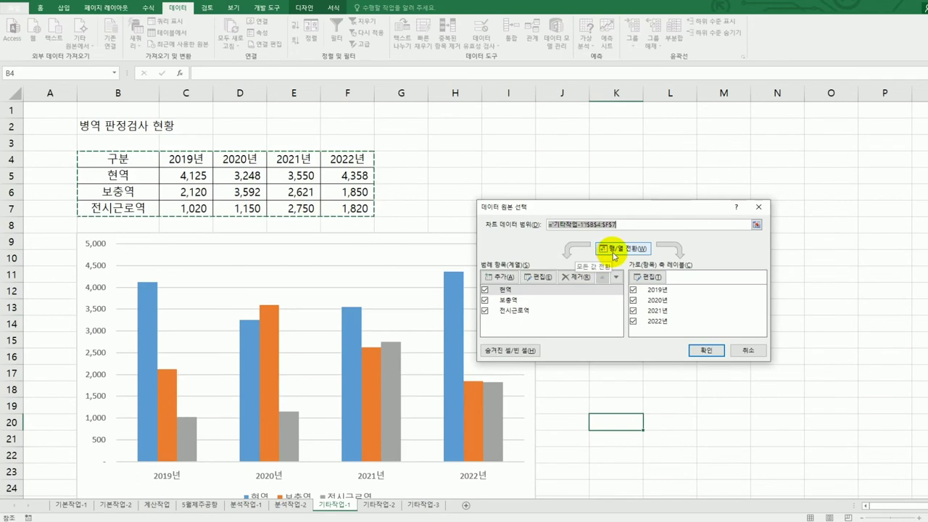
Step: Switch the chart's rows and columns, remove the 2019년 series, switch them back, and apply the data source change
click(613, 254)
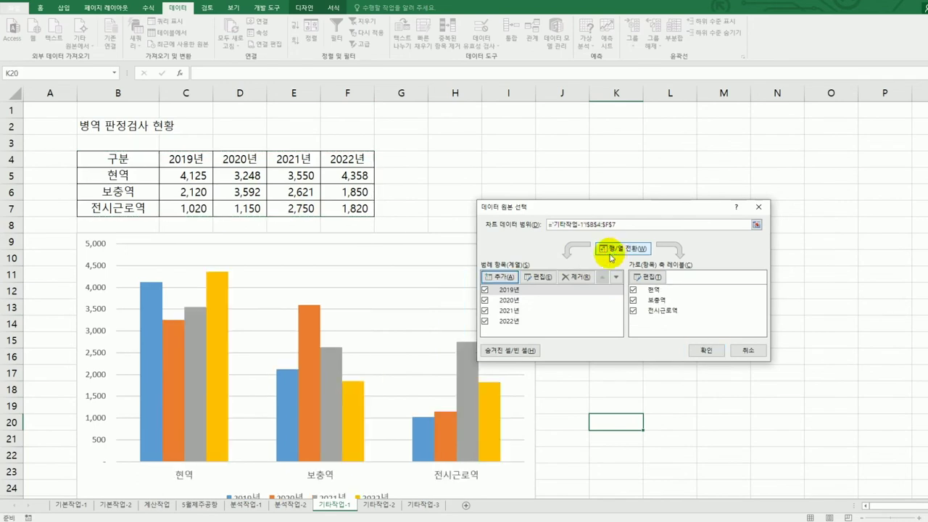
click(511, 291)
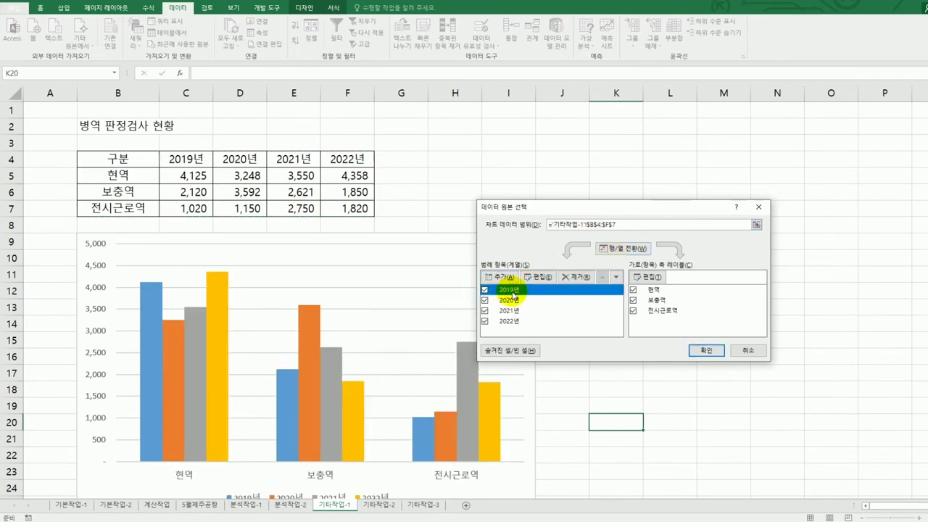
click(572, 281)
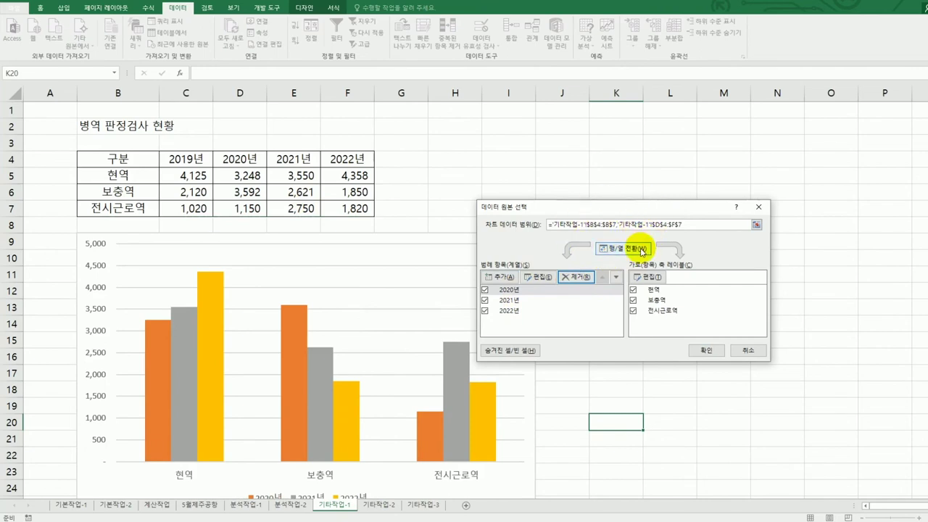
click(641, 251)
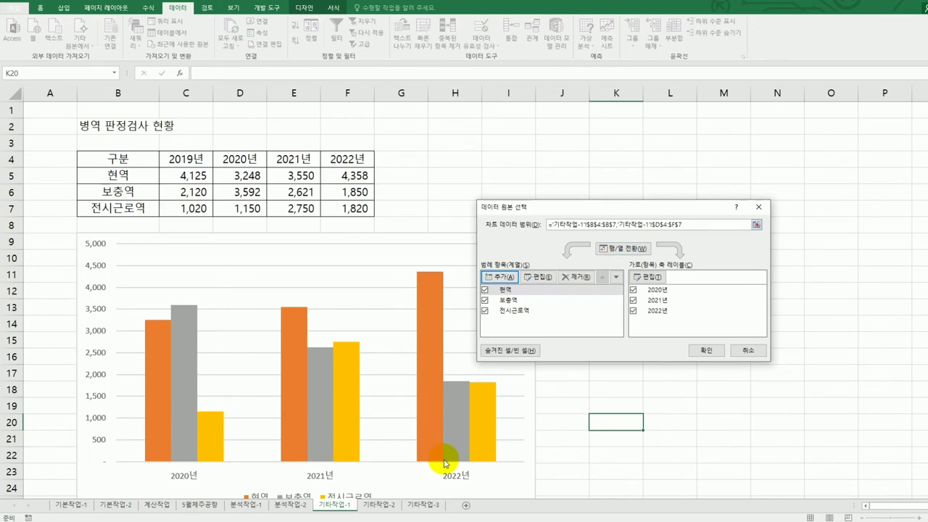
click(706, 353)
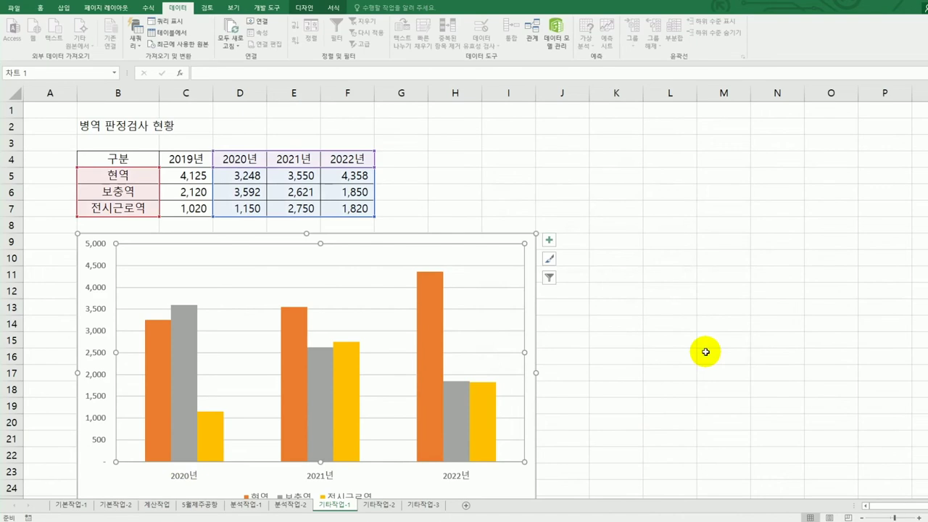
Step: Change the chart type of the 전시근로역 series to 표식이 있는 꺾은선형
scroll(433, 402, down, 1)
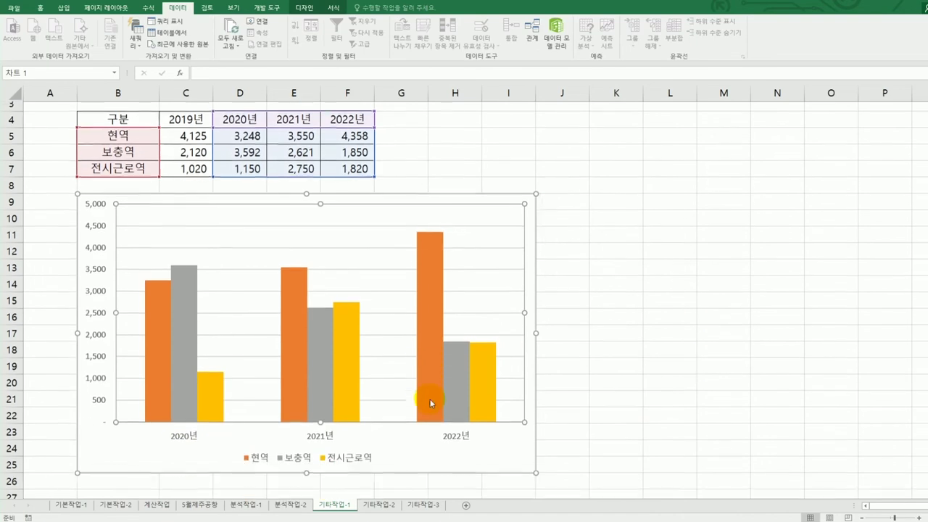
click(219, 390)
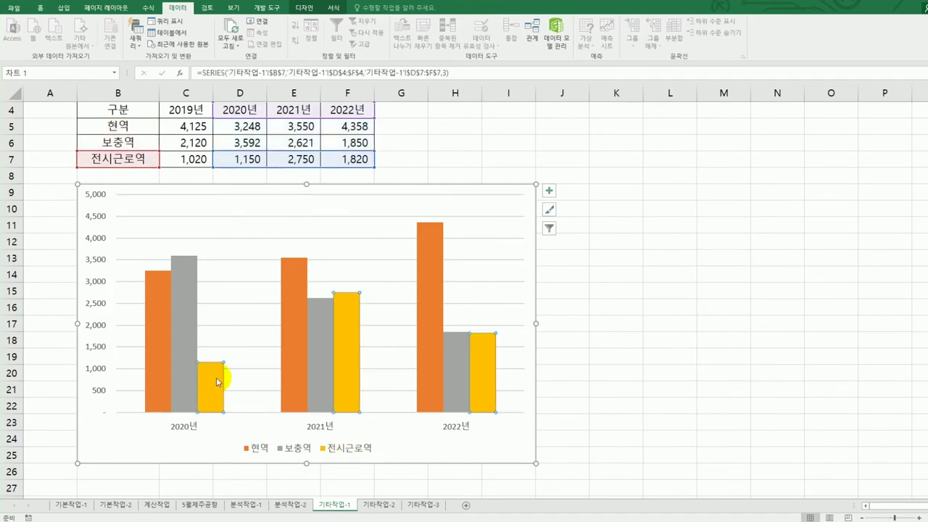
right_click(217, 377)
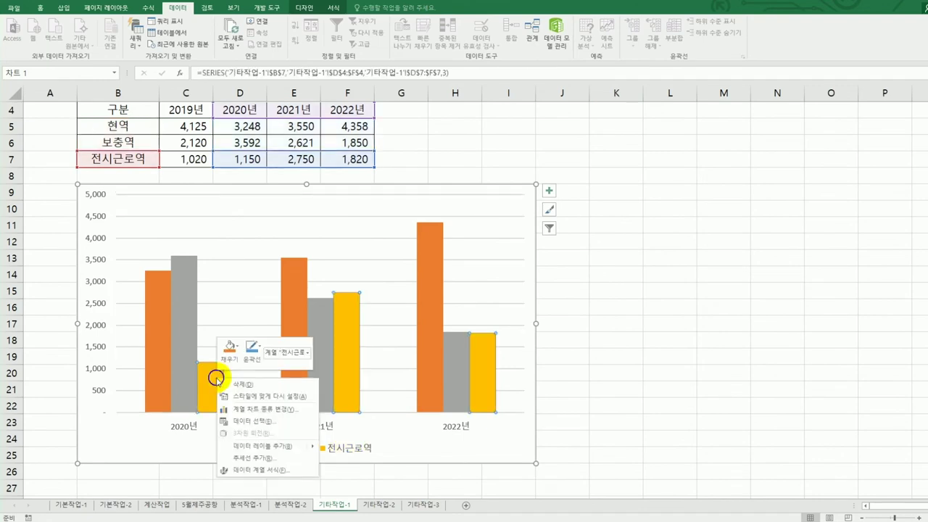
click(279, 409)
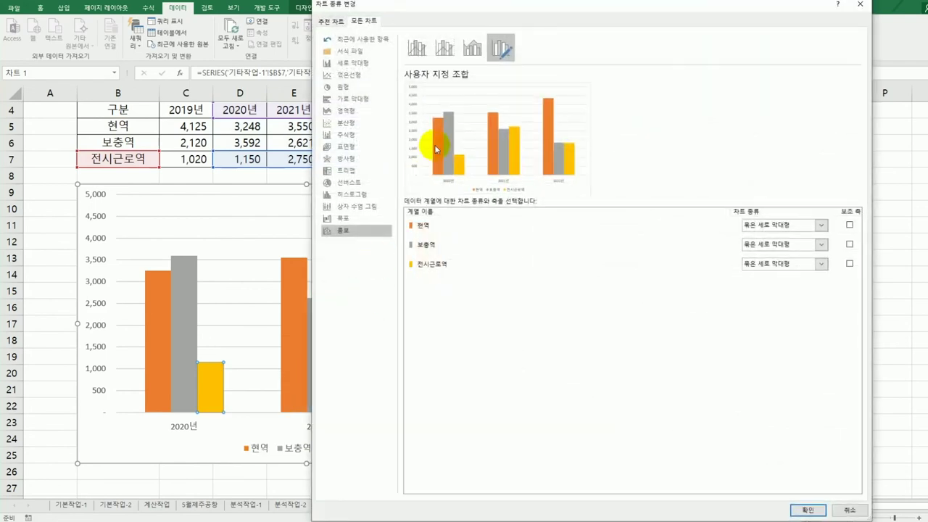
click(436, 266)
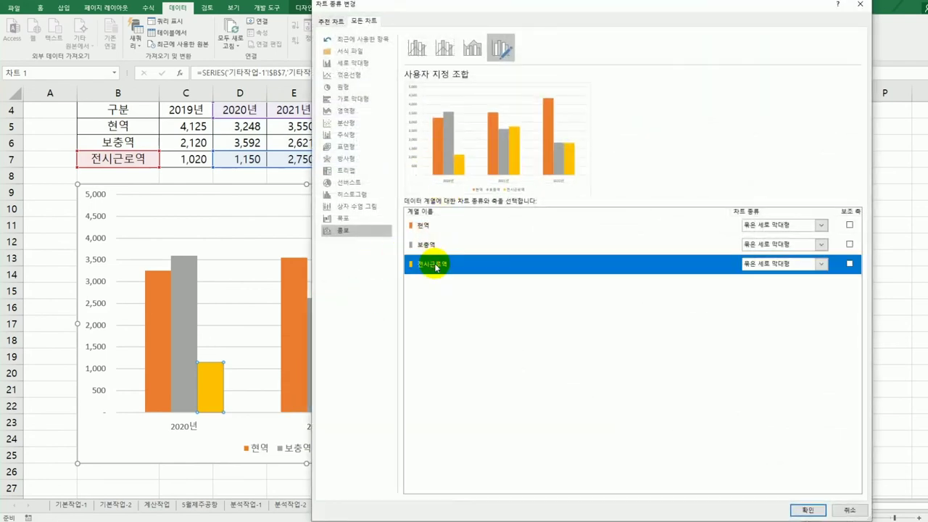
click(763, 266)
click(835, 377)
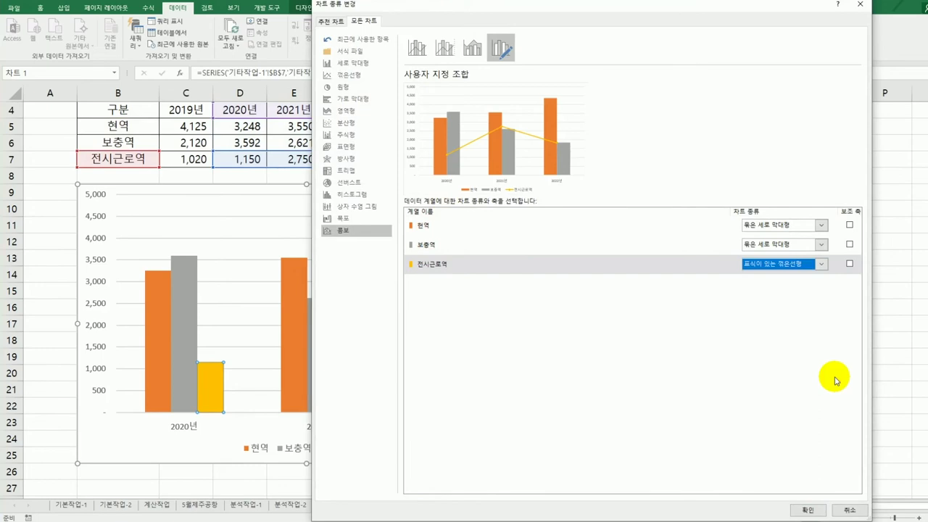
click(803, 510)
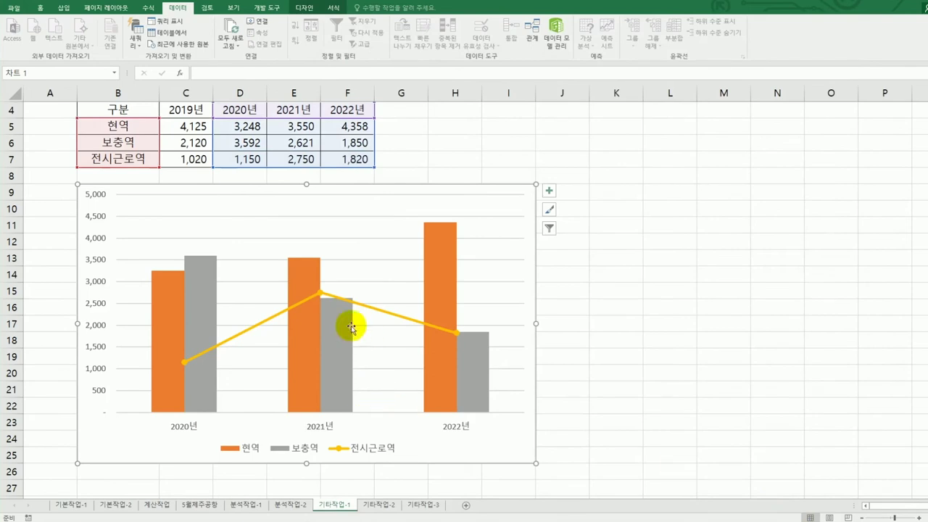
Step: Set the 전시근로역 line's markers to 기본 제공 with size 10
click(319, 293)
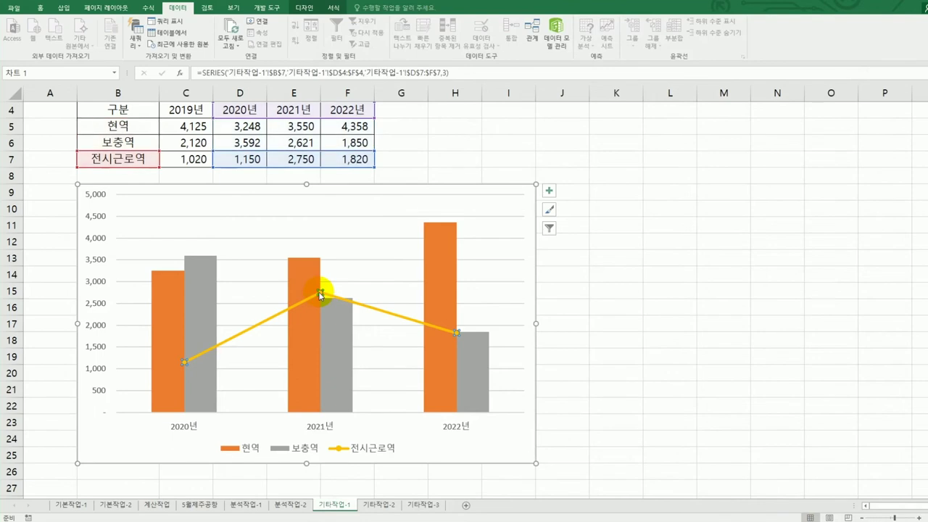
right_click(320, 293)
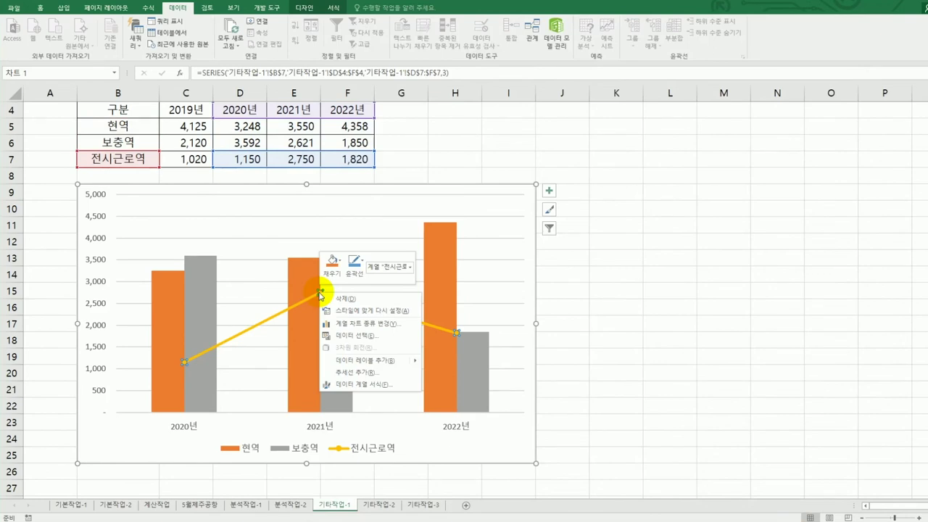
click(368, 384)
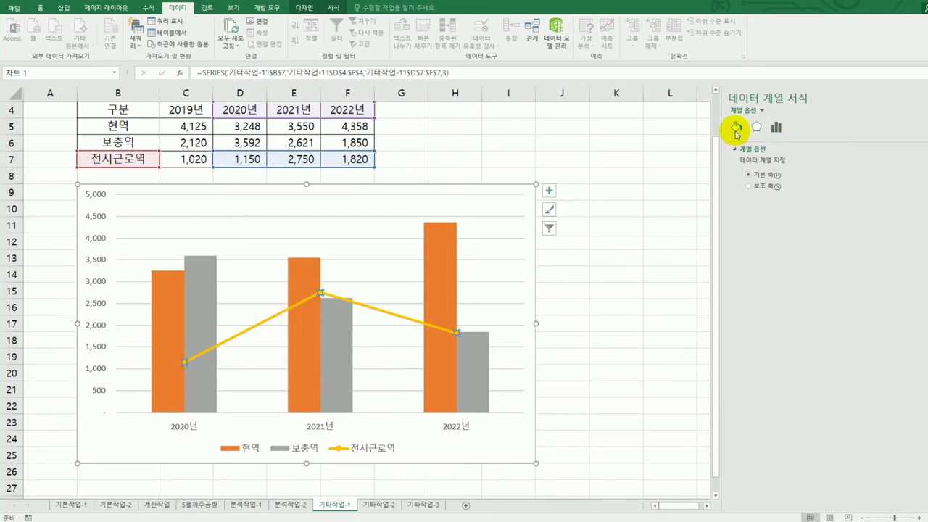
click(736, 131)
click(769, 154)
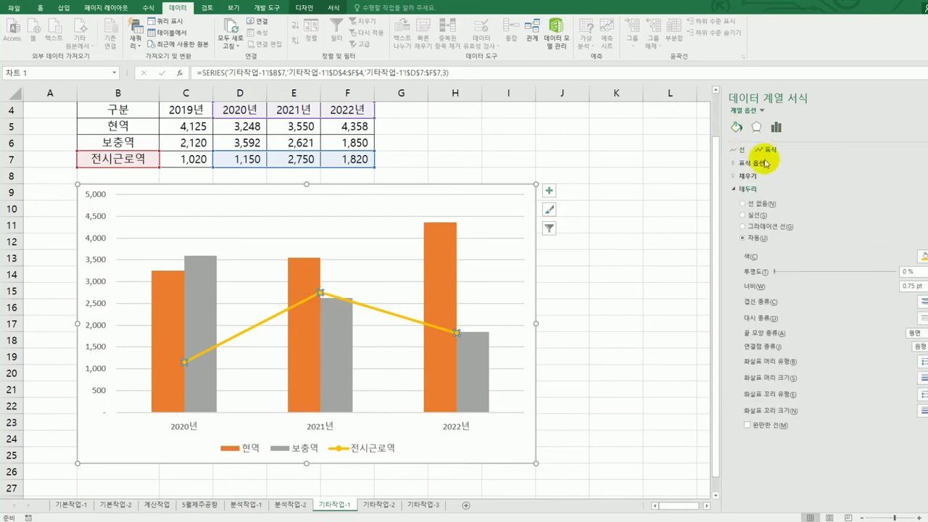
click(763, 163)
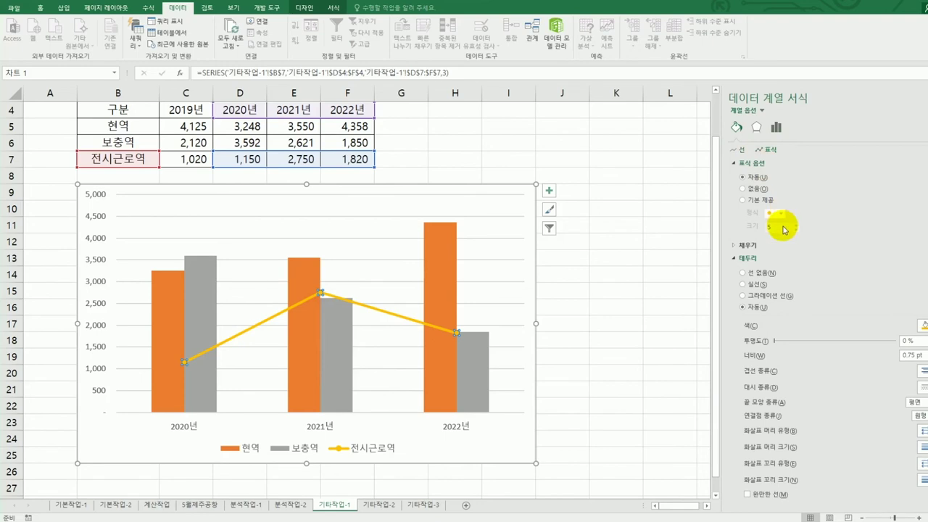
click(752, 200)
click(795, 224)
click(795, 224)
click(795, 224)
click(795, 224)
click(795, 223)
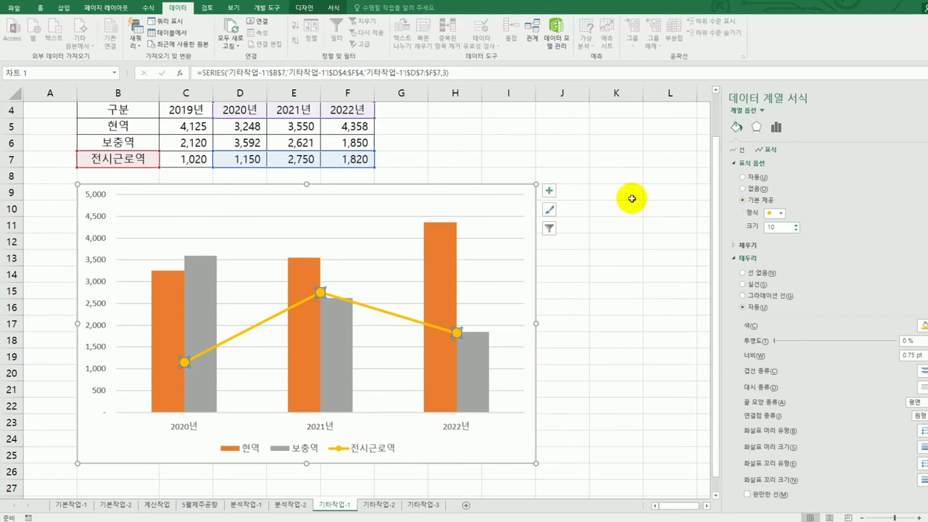
Step: Add a chart title and link it to cell B2
click(549, 192)
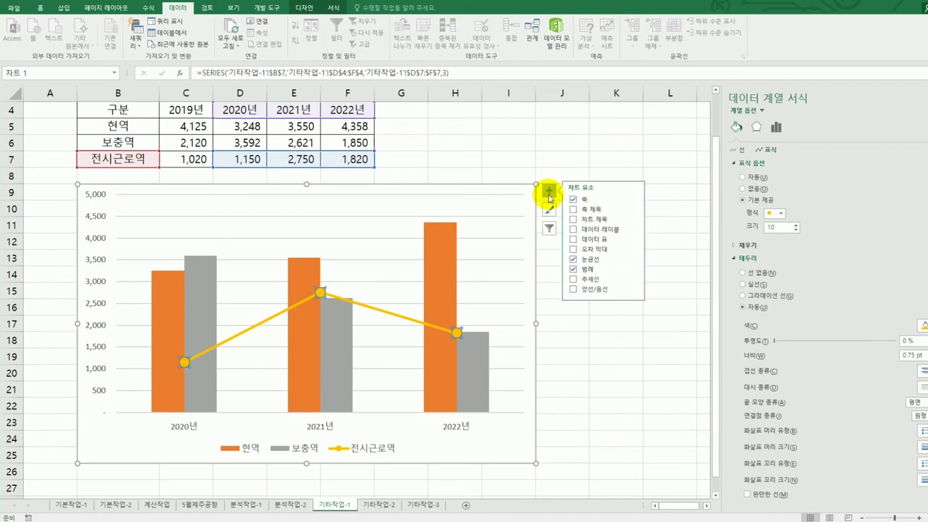
click(588, 220)
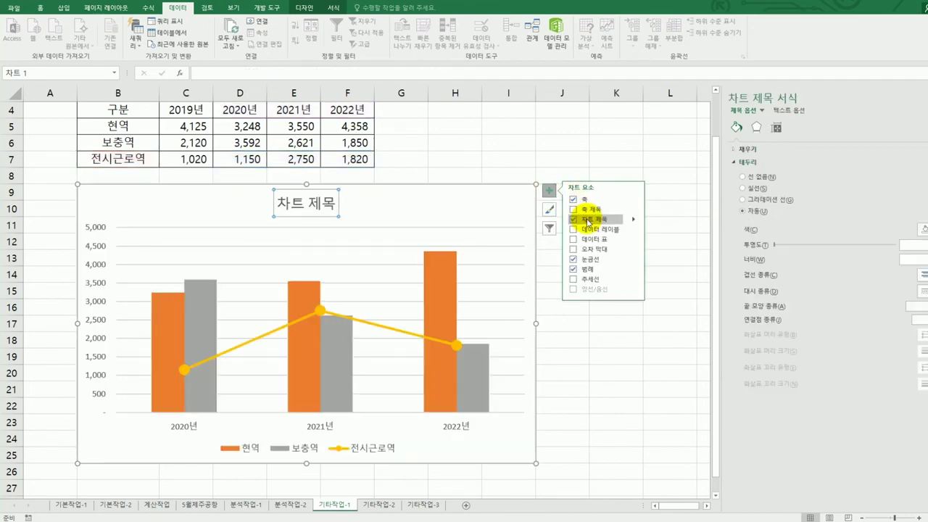
click(280, 76)
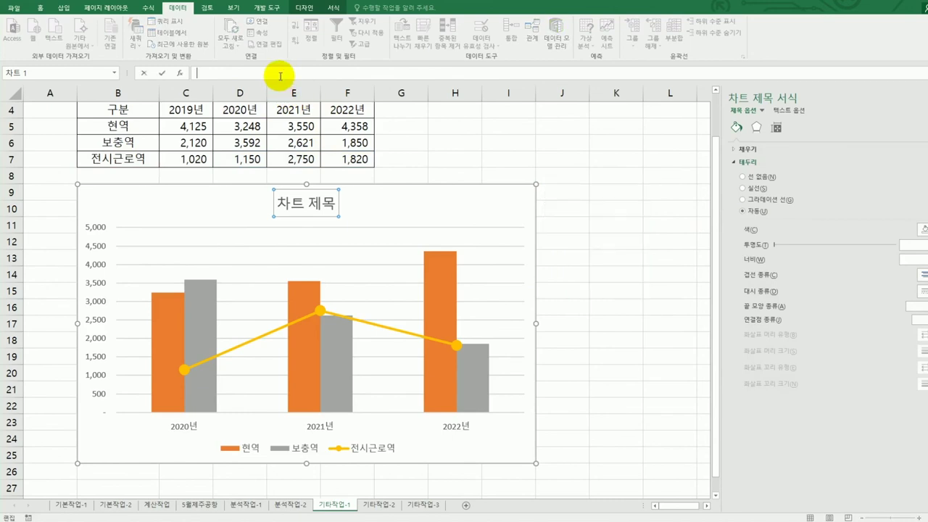
text(=)
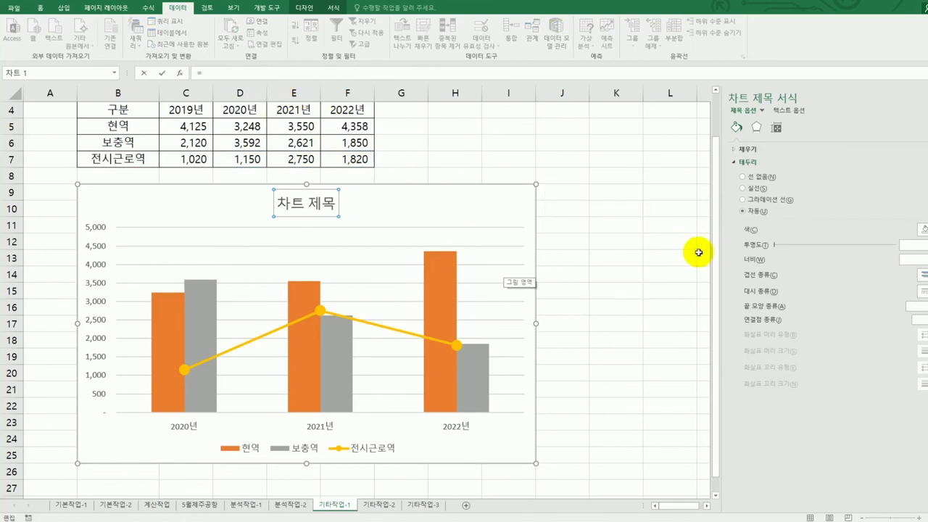
drag(711, 265, 710, 181)
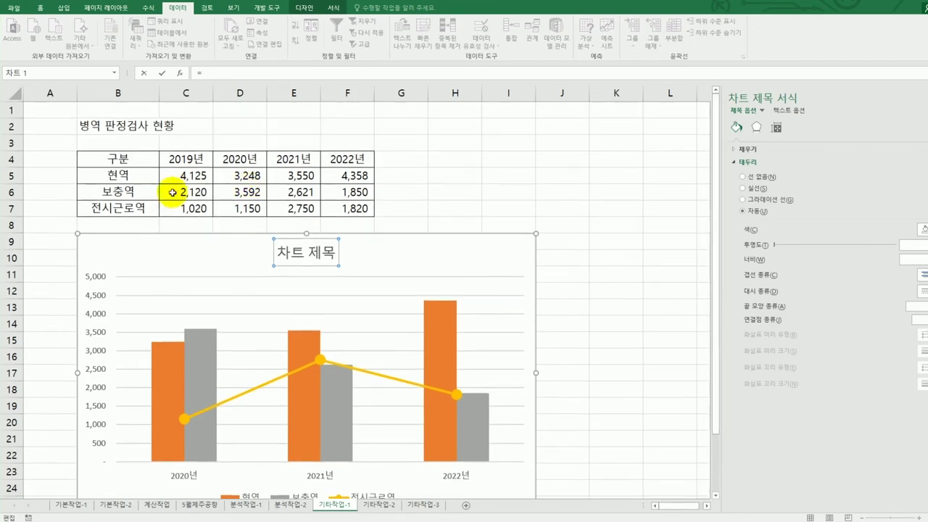
click(116, 125)
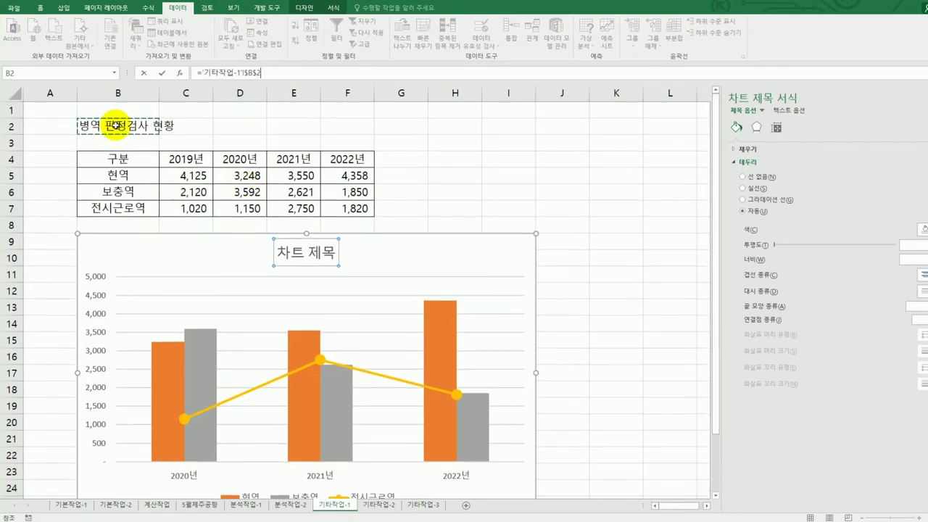
key(Return)
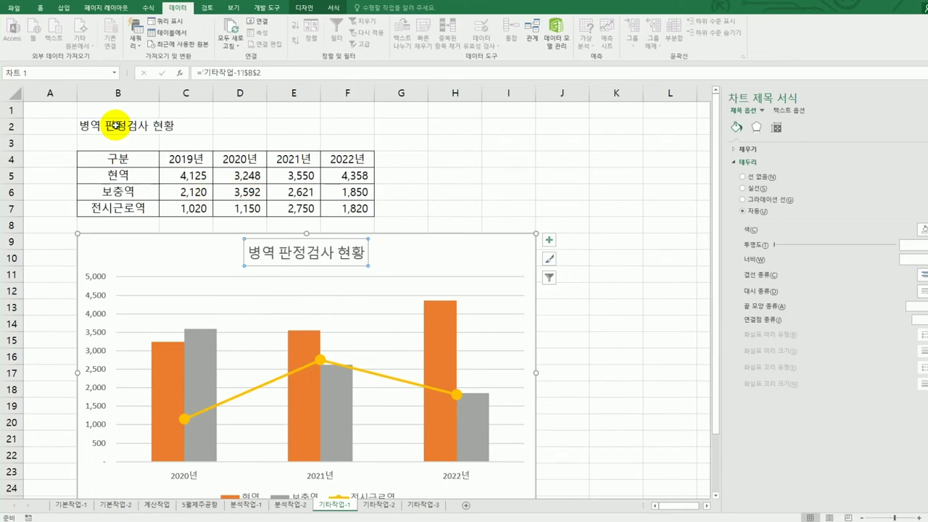
Step: Add the 기본 가로 and 기본 세로 axis titles to the chart
click(548, 239)
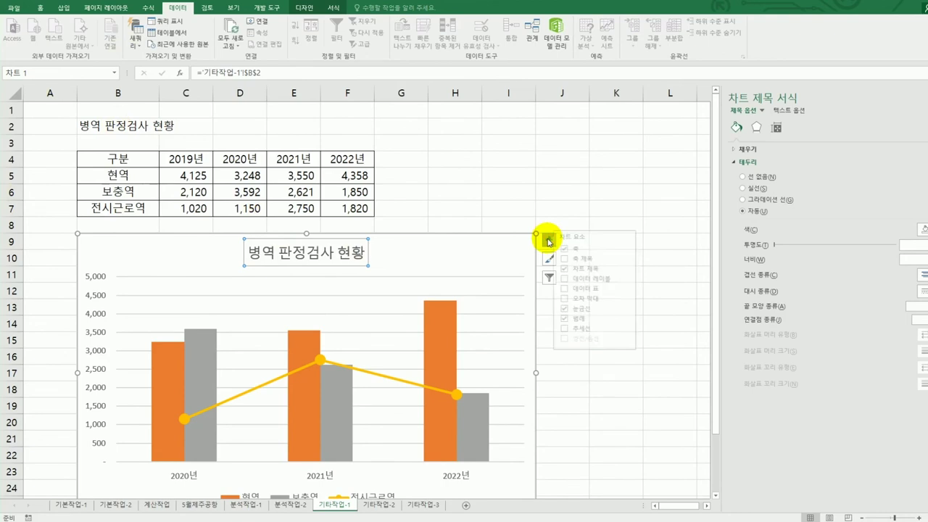
click(632, 257)
click(666, 257)
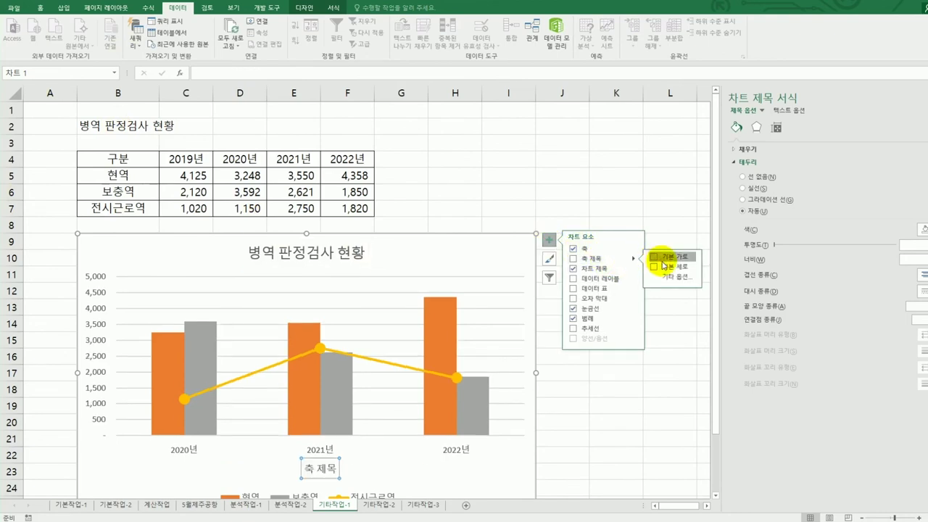
click(666, 266)
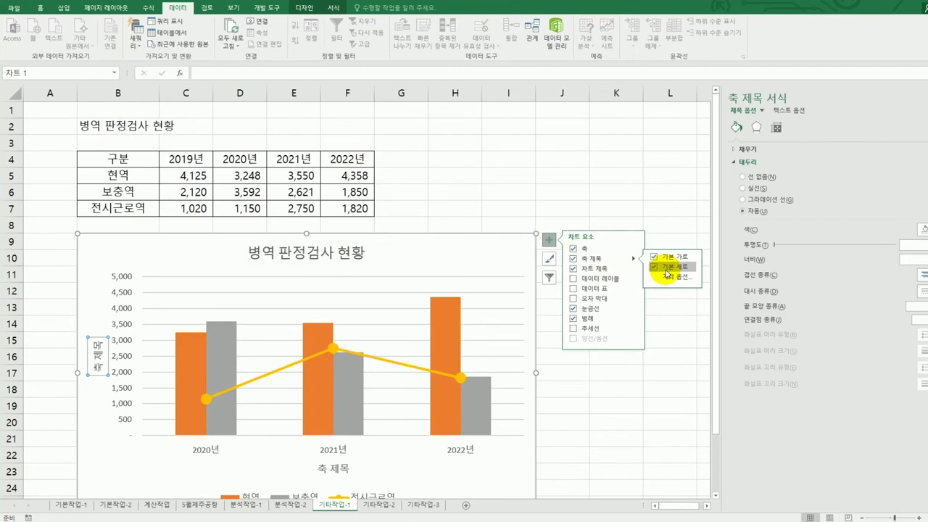
Step: Change the horizontal axis title text to 연도
click(333, 469)
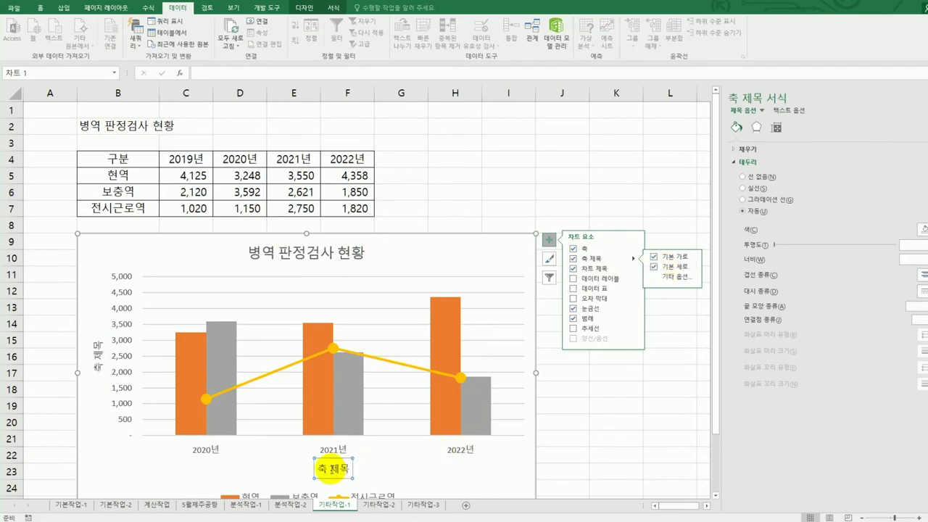
drag(316, 469, 351, 472)
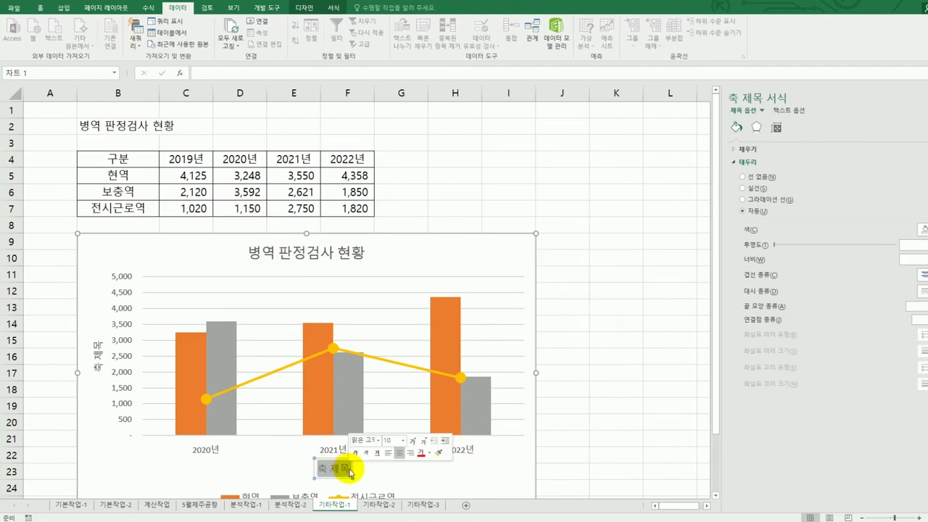
text(연도)
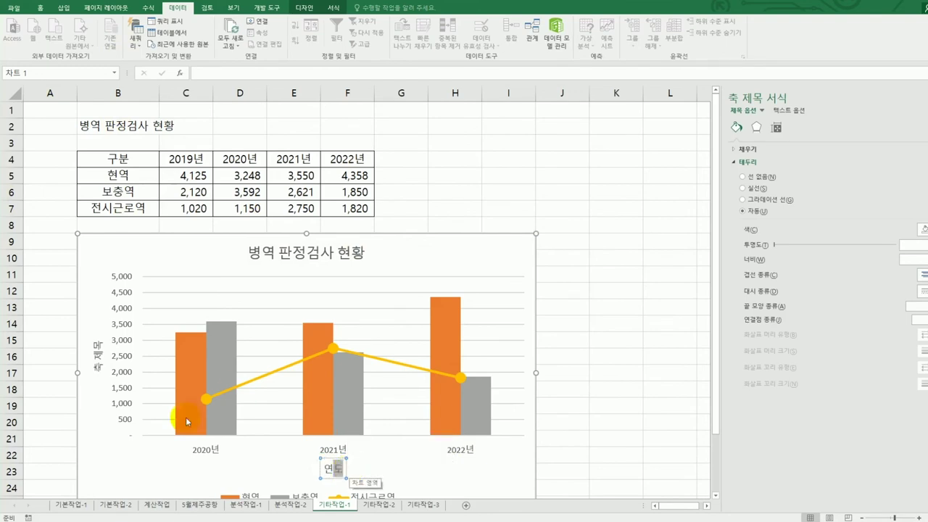
Step: Change the vertical axis title text to 인원수
click(95, 354)
drag(95, 347, 97, 374)
text(인원)
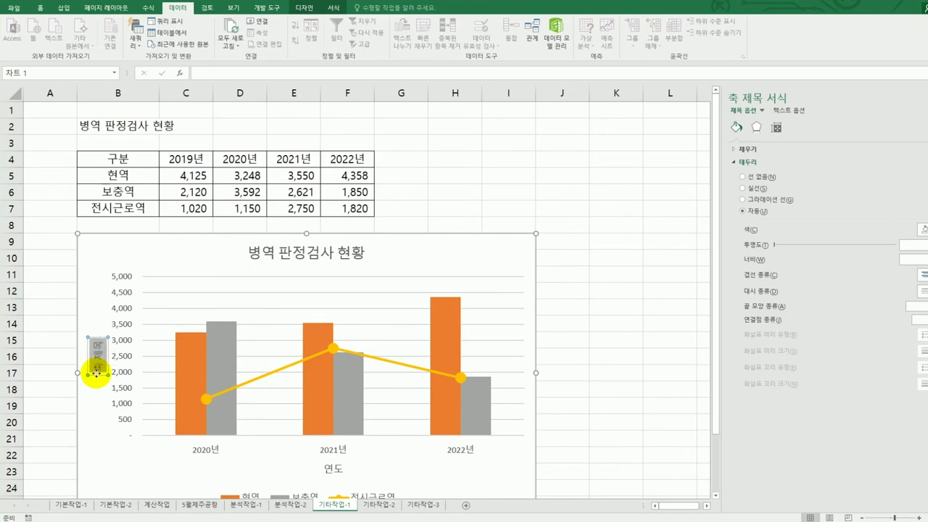
text((명)
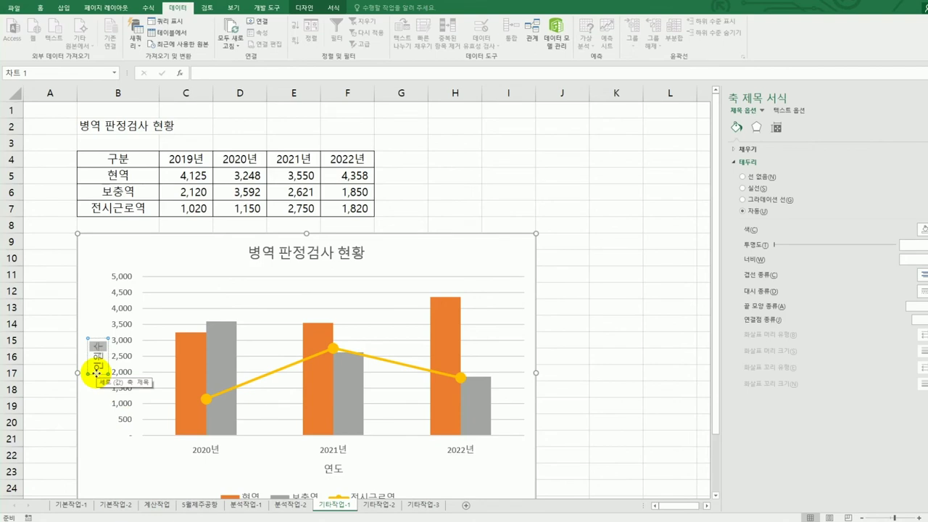
key(Escape)
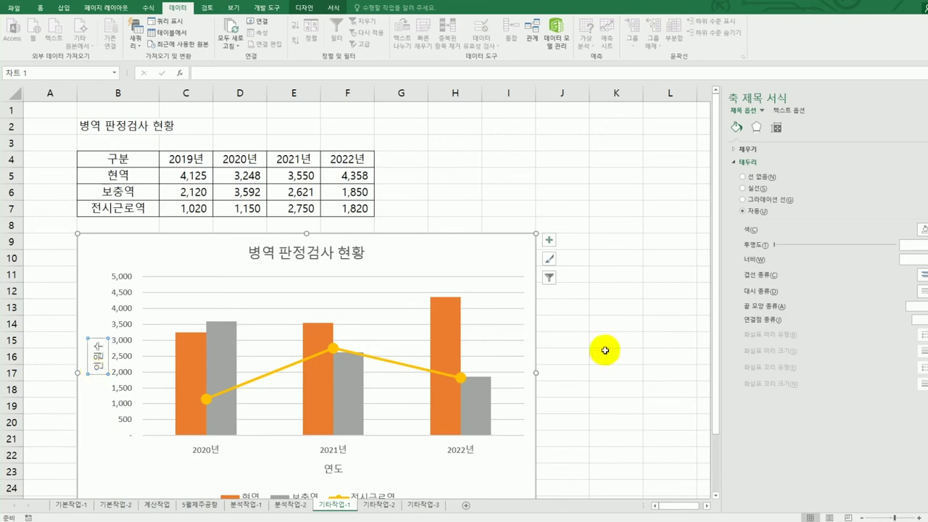
Step: Set the text direction of the vertical axis title to 스택형
click(777, 129)
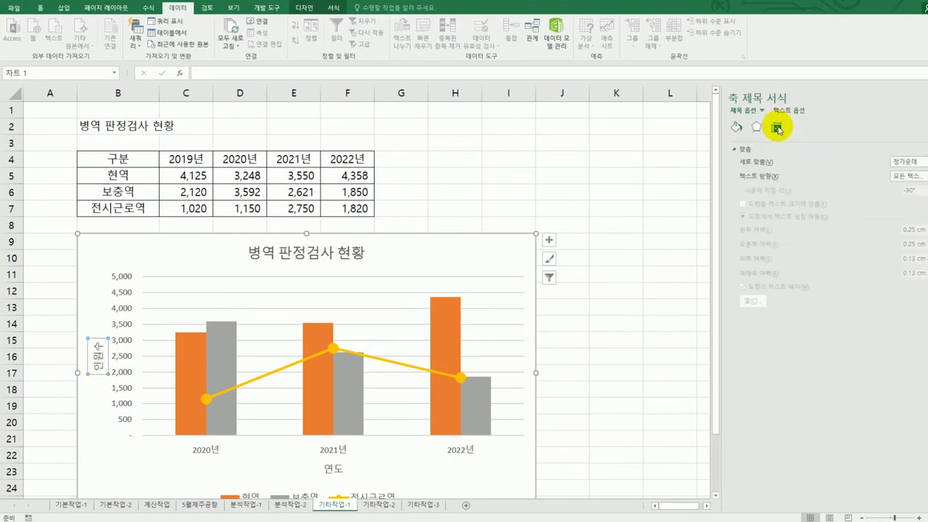
click(918, 176)
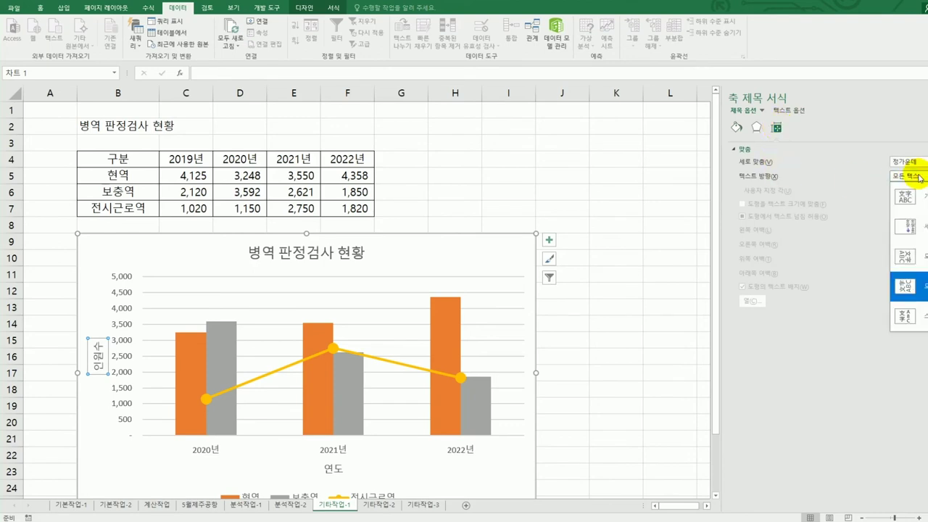
click(907, 316)
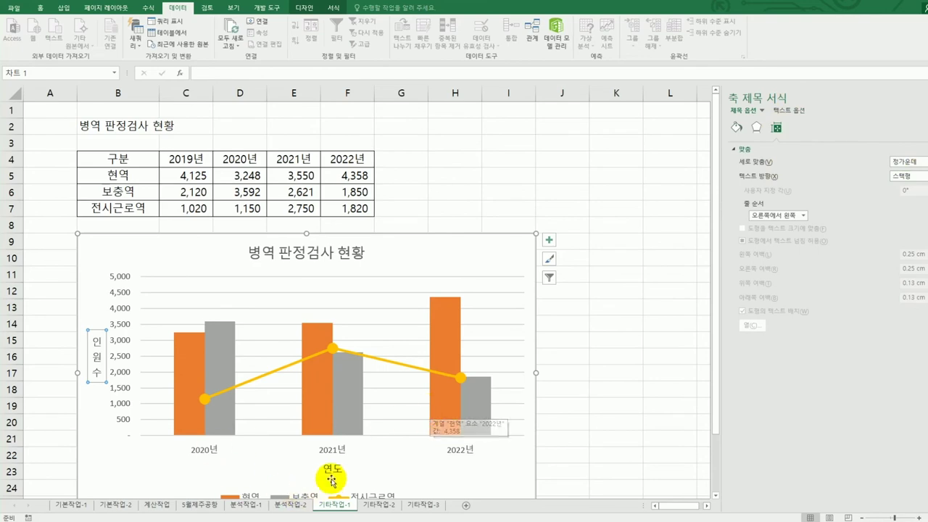
Step: Reorder the chart's data series so that 보충역 comes before 현역 in the data source
click(350, 421)
scroll(438, 430, down, 1)
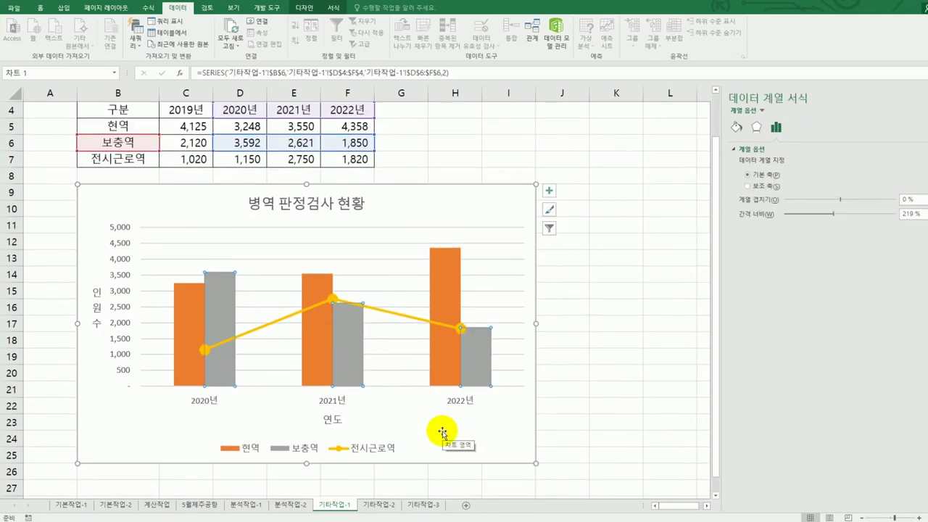
click(318, 360)
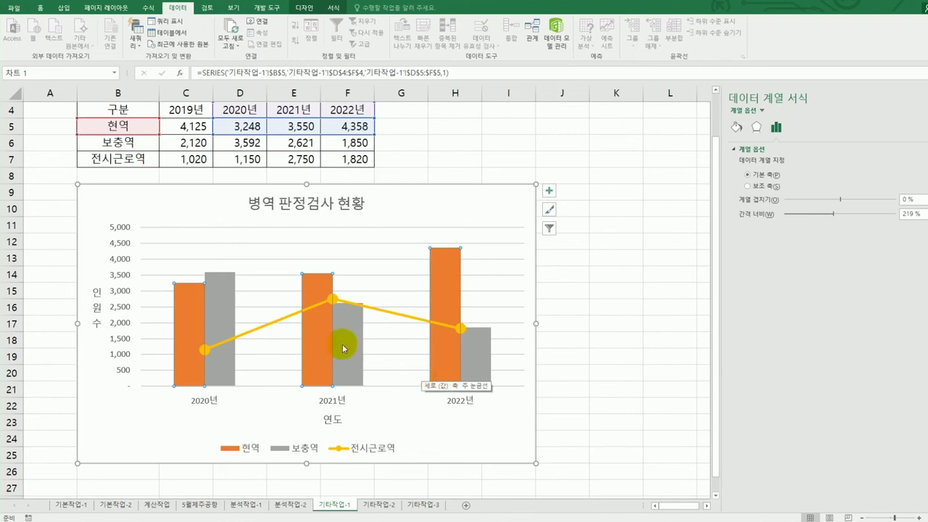
right_click(422, 206)
click(473, 311)
drag(546, 215, 474, 225)
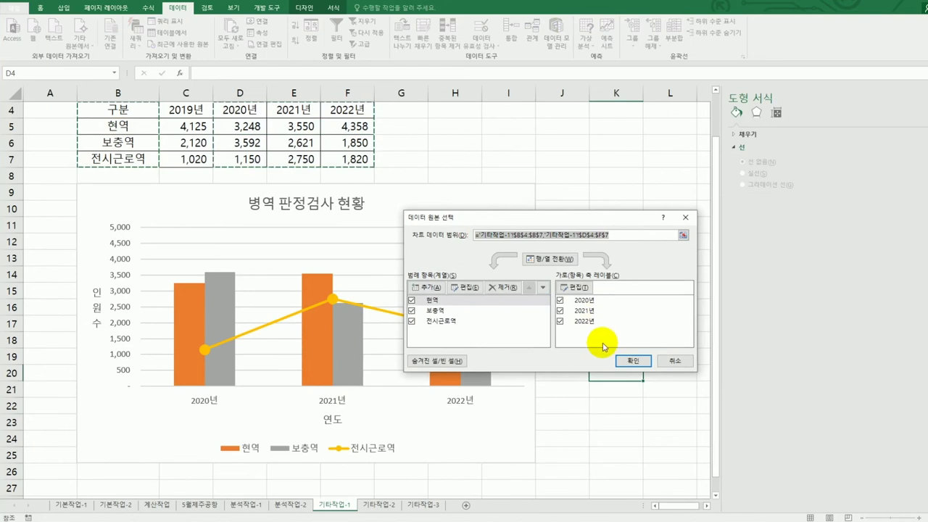
click(456, 313)
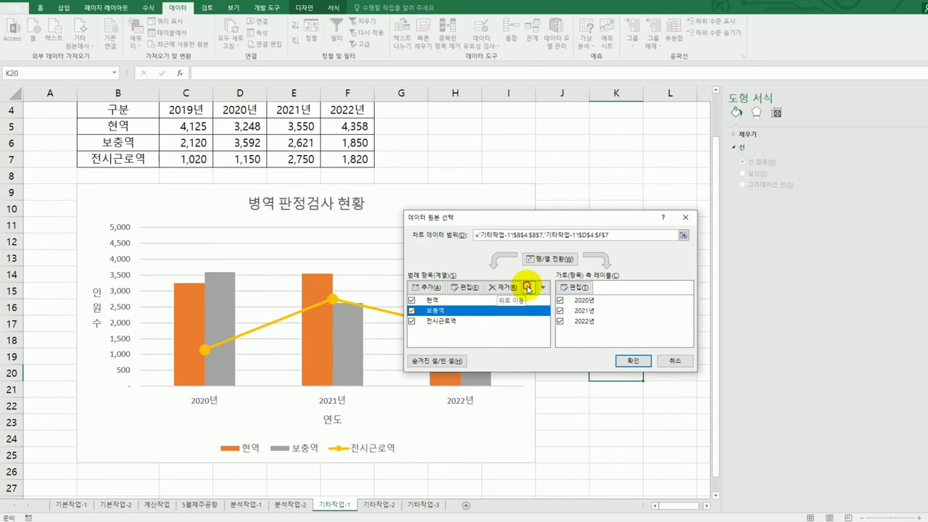
click(528, 288)
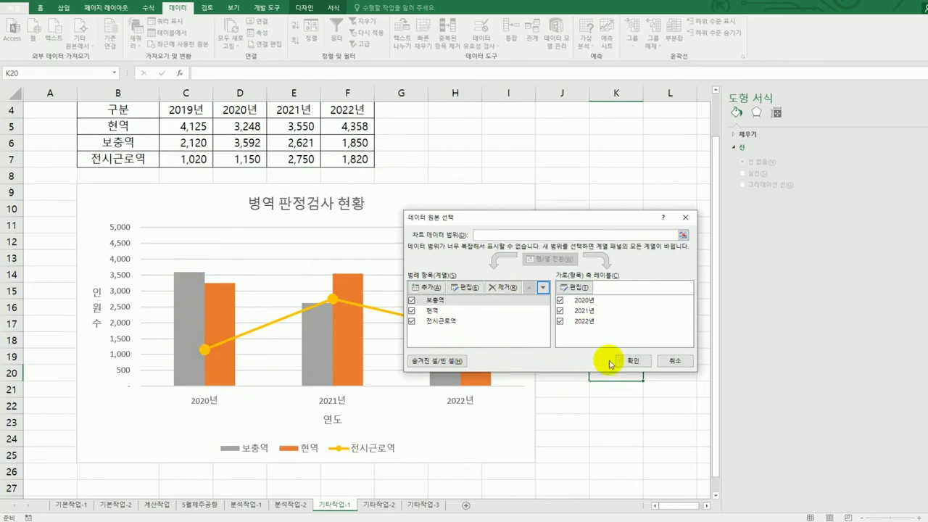
click(633, 360)
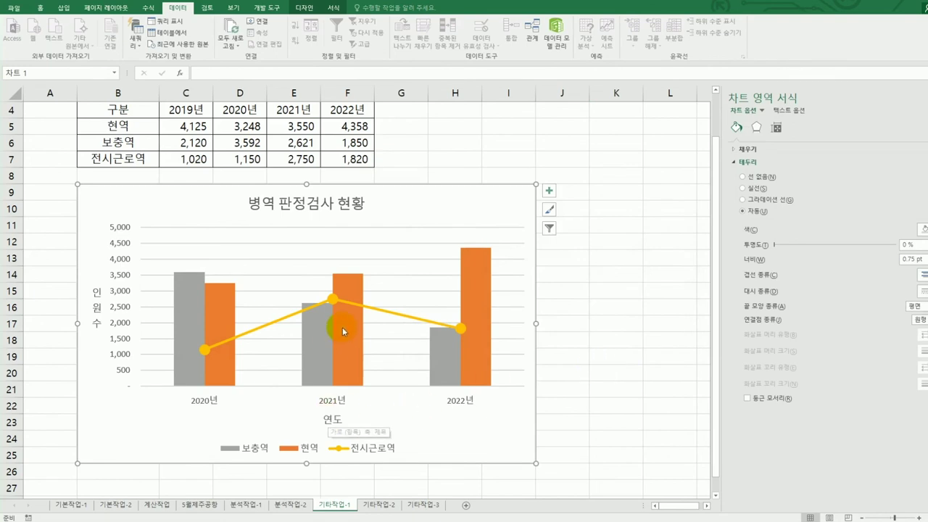
Step: Add a data label to only the 2021년 point of the 현역 series
click(349, 376)
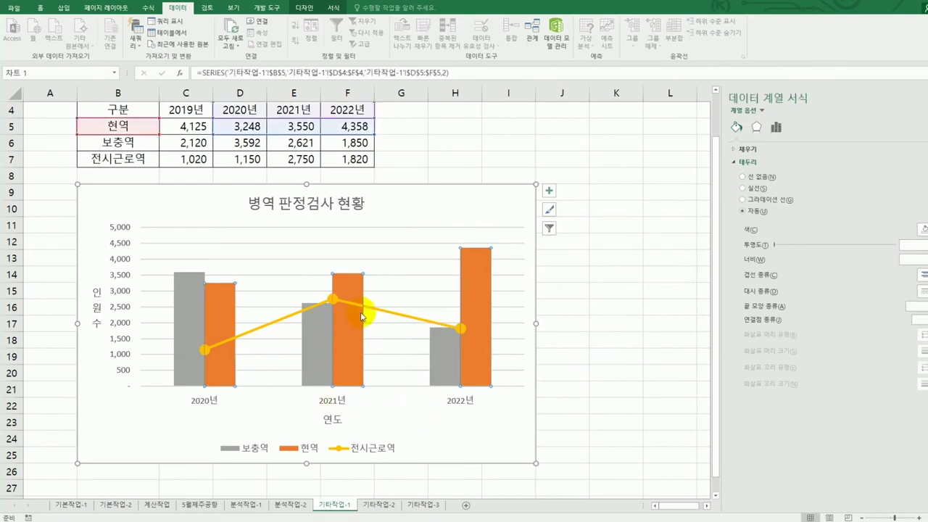
mouse_move(346, 330)
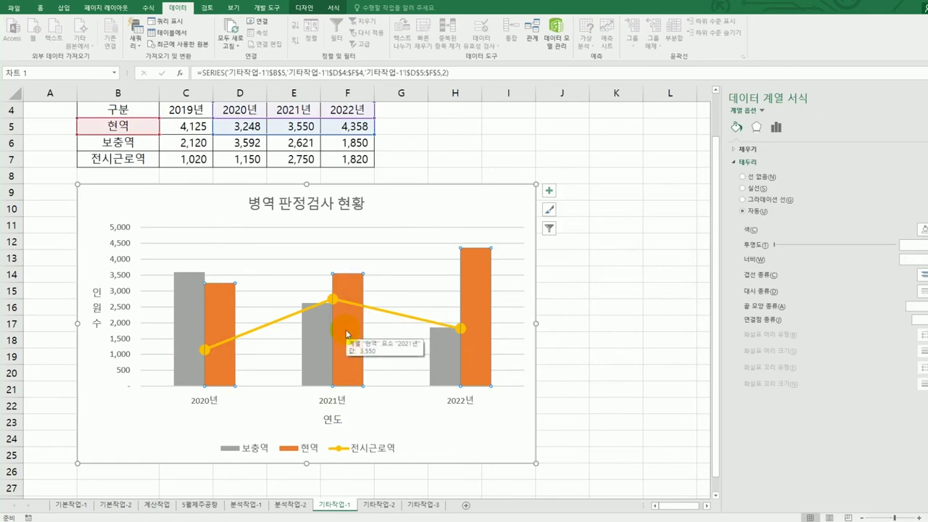
click(346, 331)
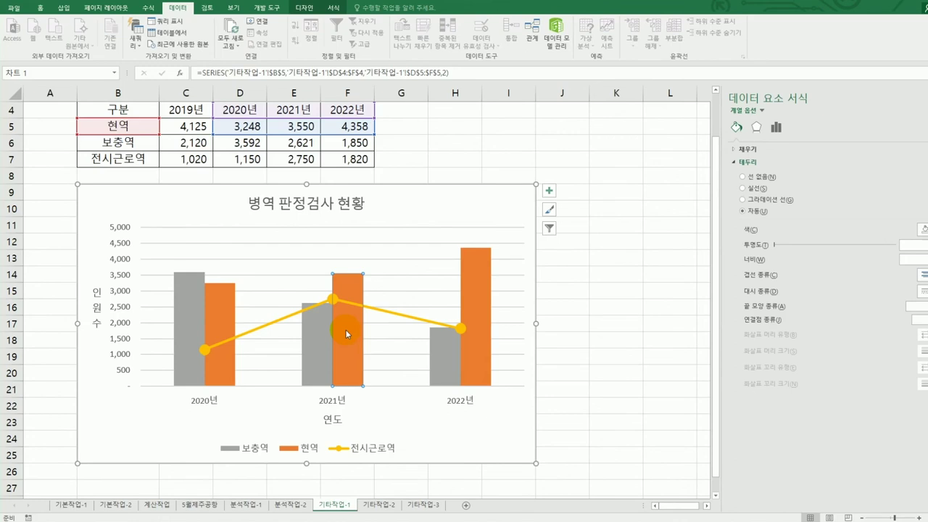
right_click(345, 329)
click(399, 397)
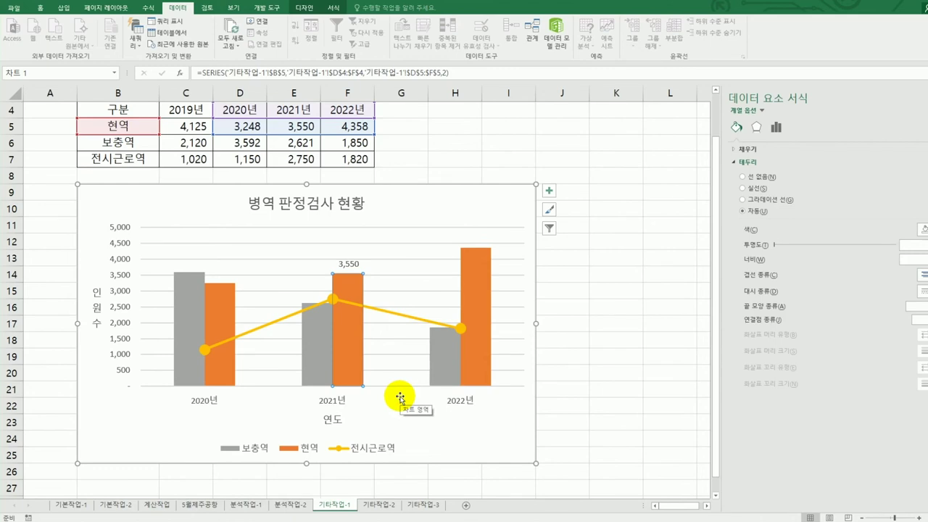
Step: Set the major unit of the chart's vertical value axis to 1000
click(120, 243)
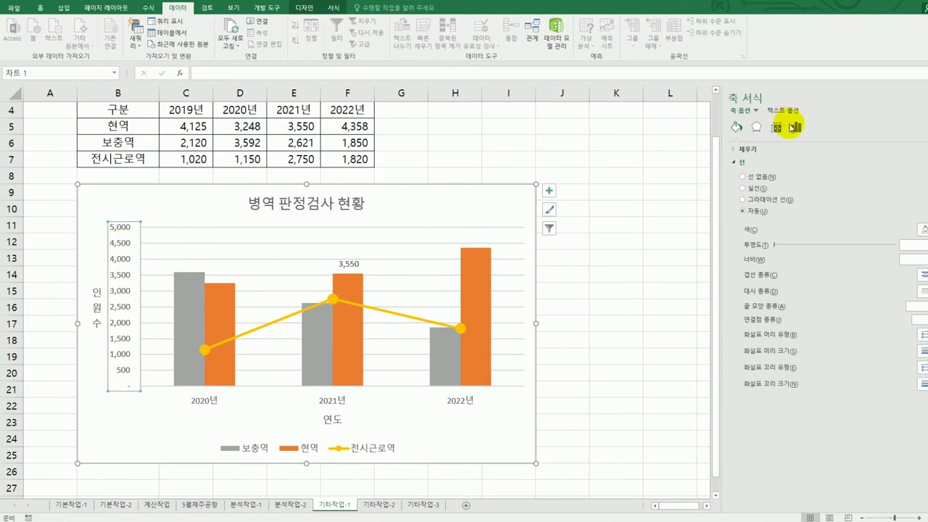
click(795, 128)
click(765, 150)
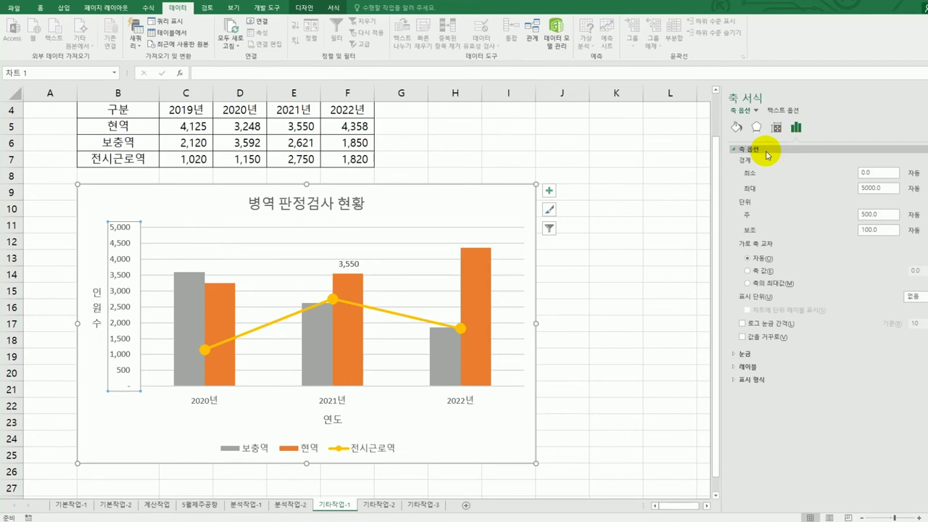
drag(860, 191, 885, 191)
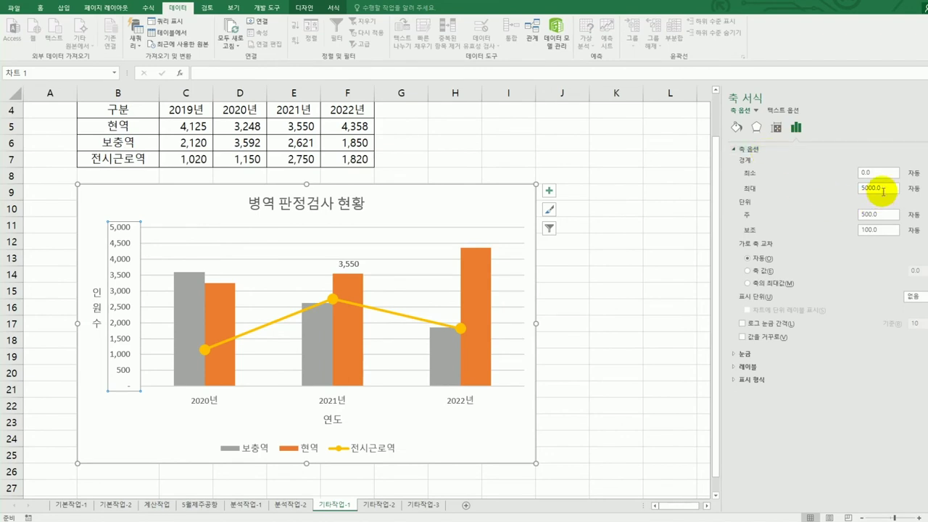
drag(890, 215, 857, 216)
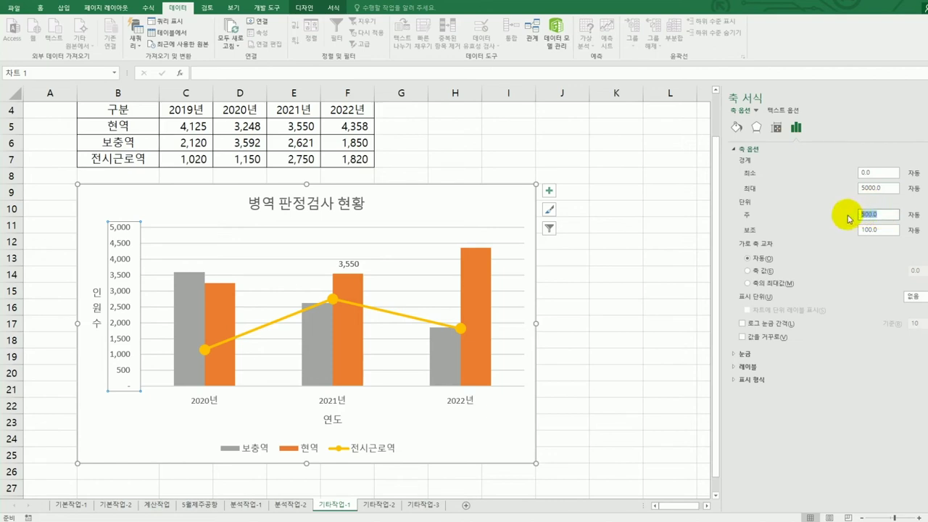
text(1000)
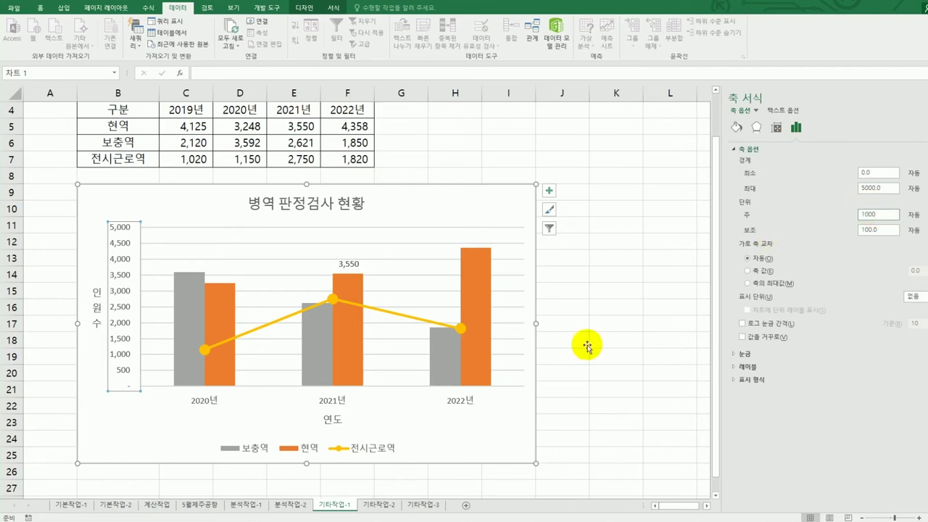
click(507, 428)
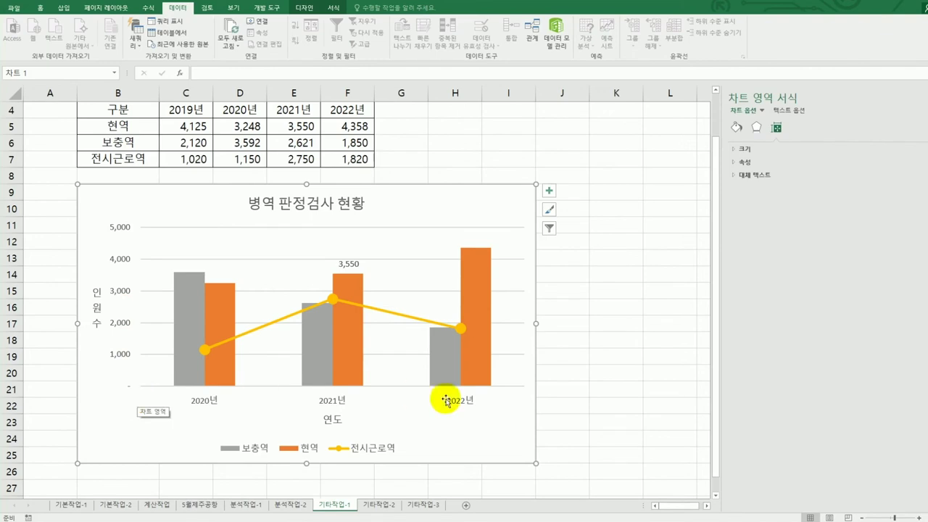
click(597, 441)
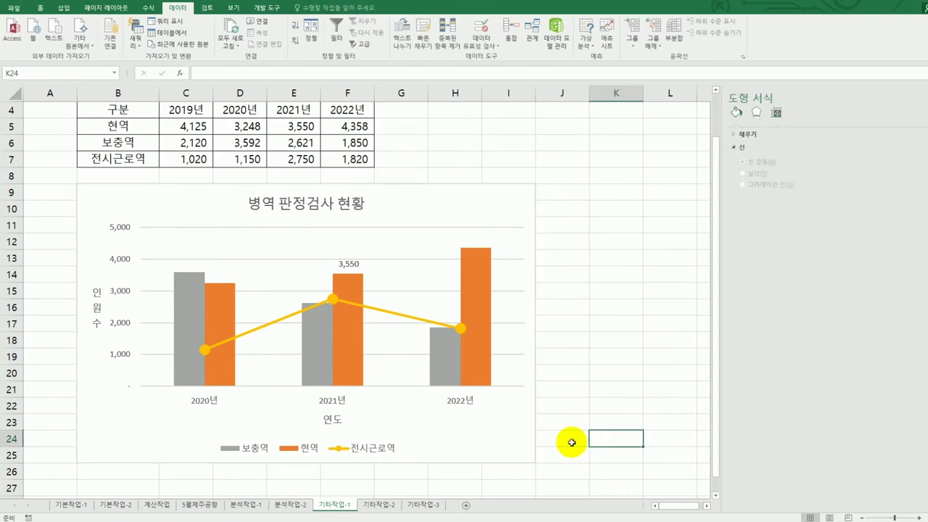
Step: Switch to the 기타작업-2 sheet and close the 도형 서식 pane
click(380, 505)
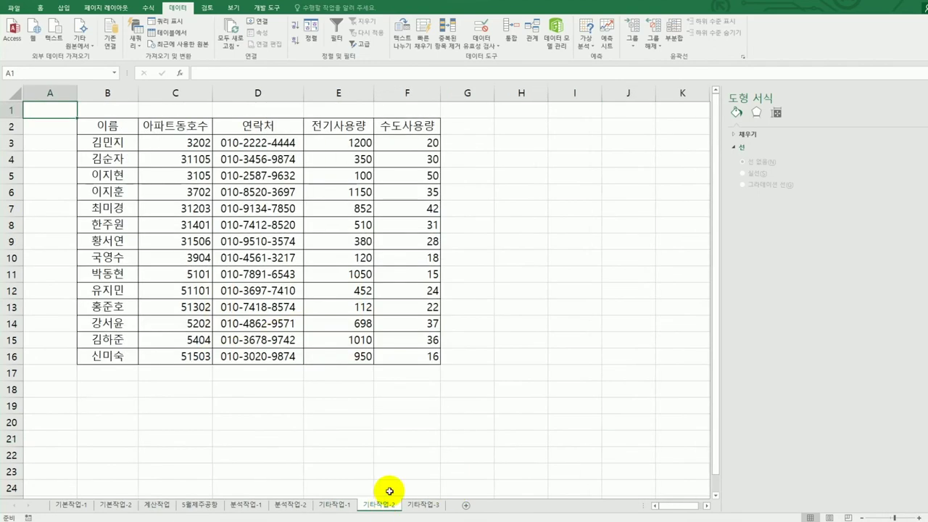
click(504, 400)
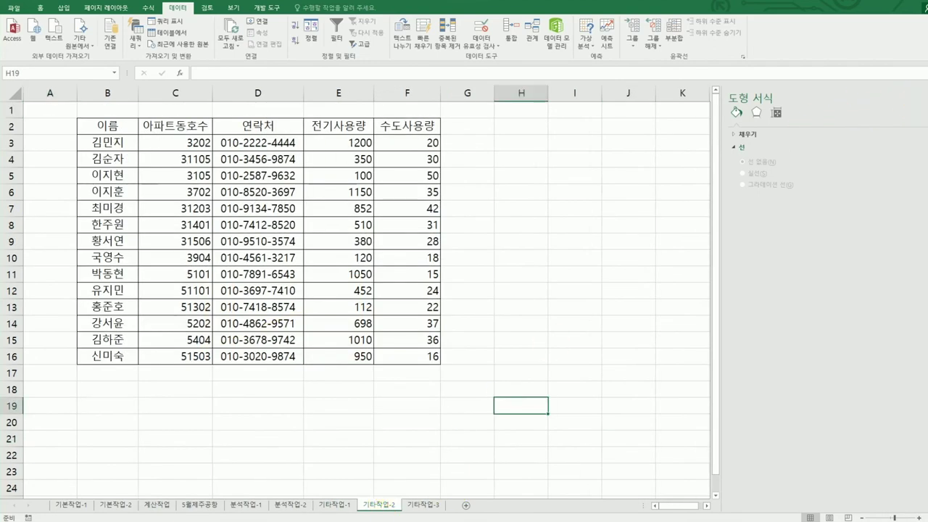
click(926, 97)
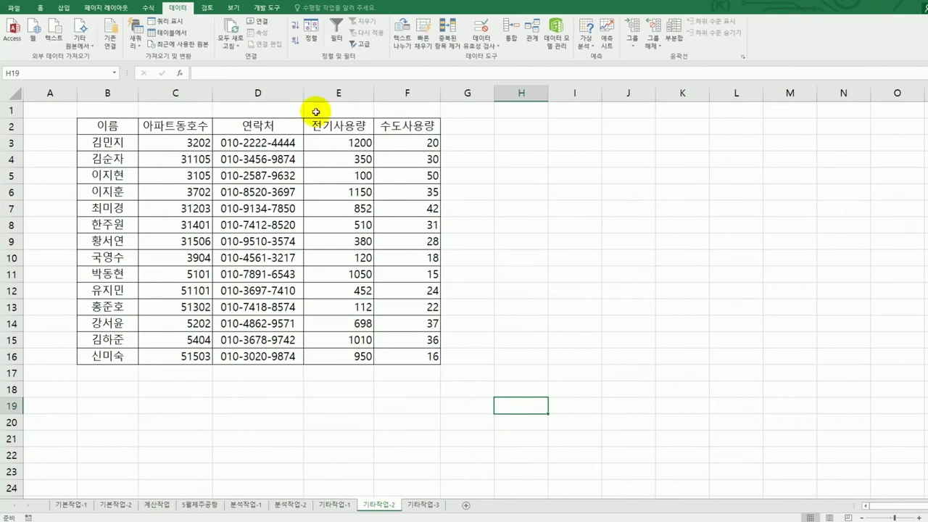
Step: Insert a form-control button covering cells H2:I3 on the 기타작업-2 sheet
click(267, 7)
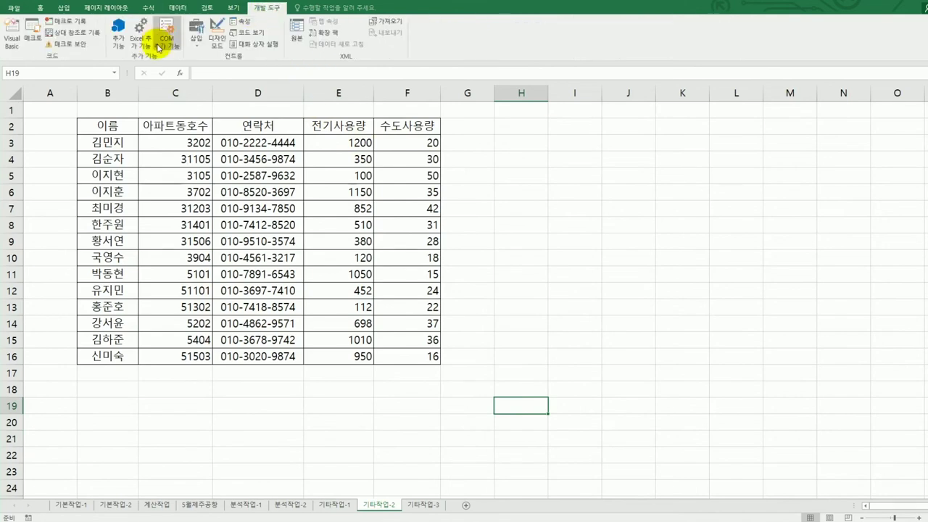
click(195, 51)
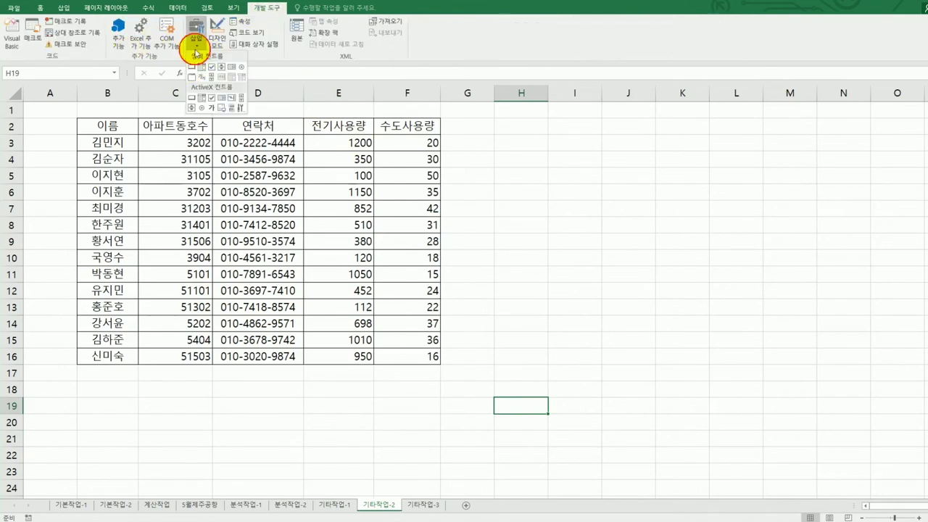
click(192, 67)
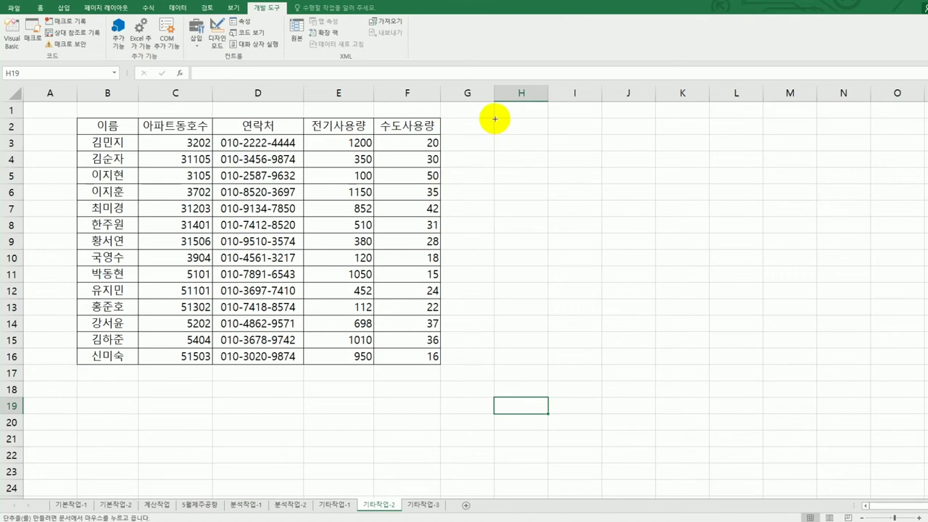
drag(493, 119, 583, 145)
Step: Assign a new macro named 아파트동호수 to the button and start recording it in the current workbook
drag(559, 182, 676, 198)
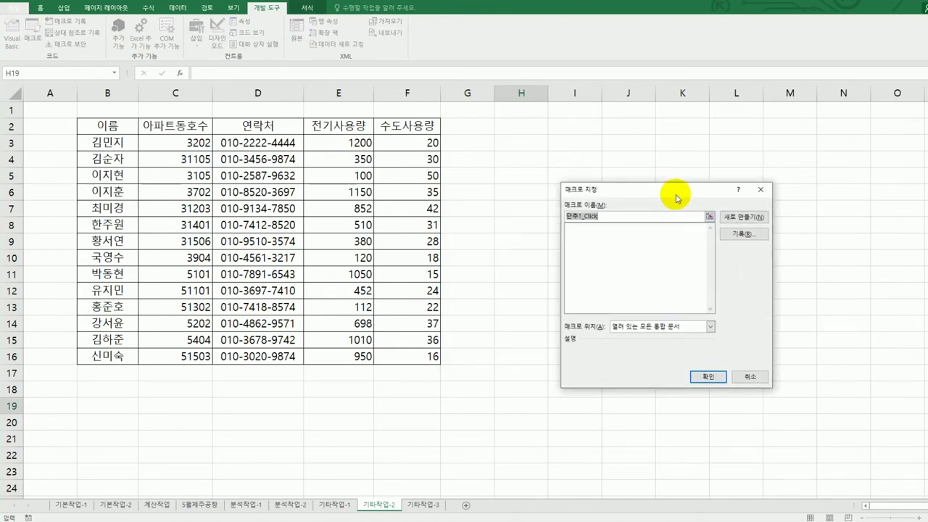
text(아파트동호수)
click(743, 234)
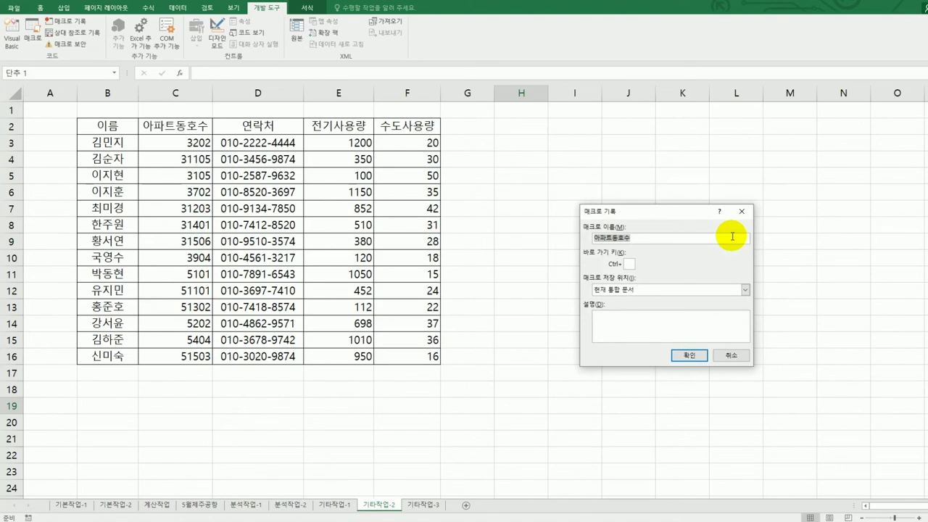
click(694, 355)
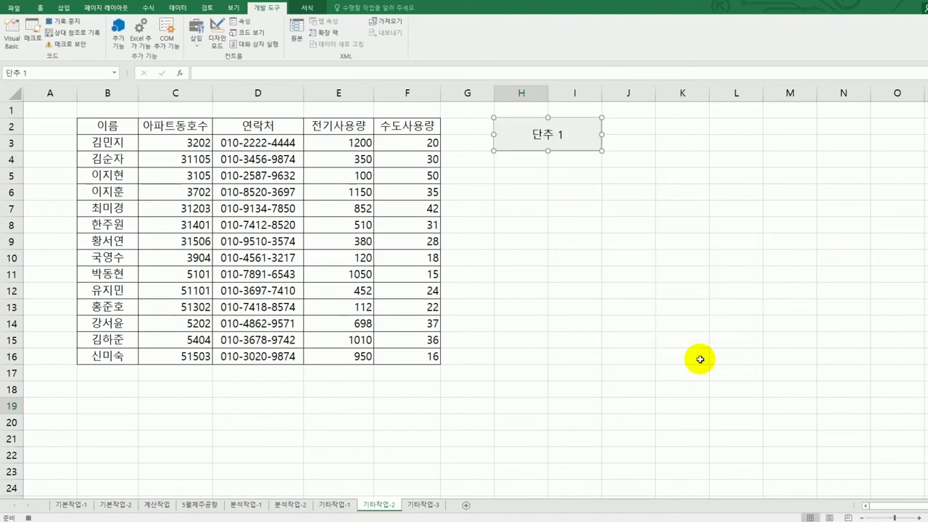
Step: Start a custom number format for cells C3:C16 with the section [>=10000]0"단지"0000"호"
drag(202, 144, 187, 356)
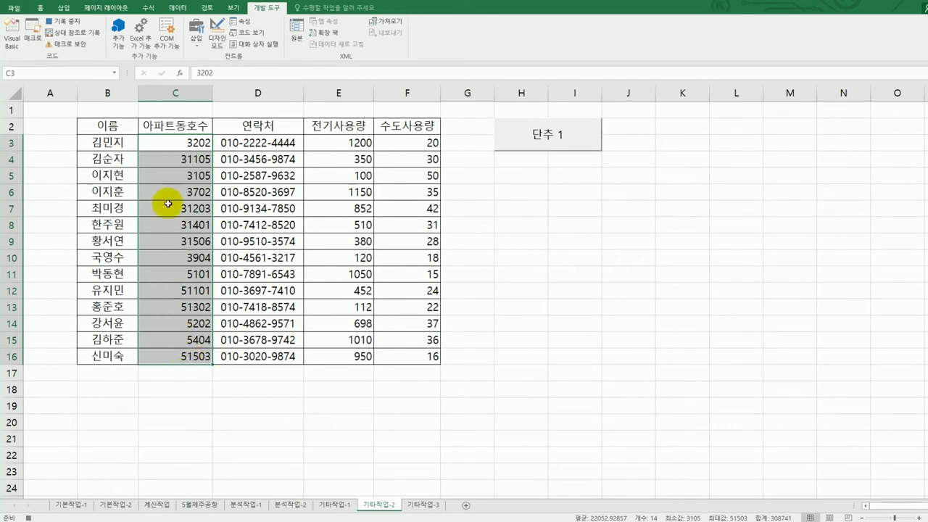
right_click(182, 174)
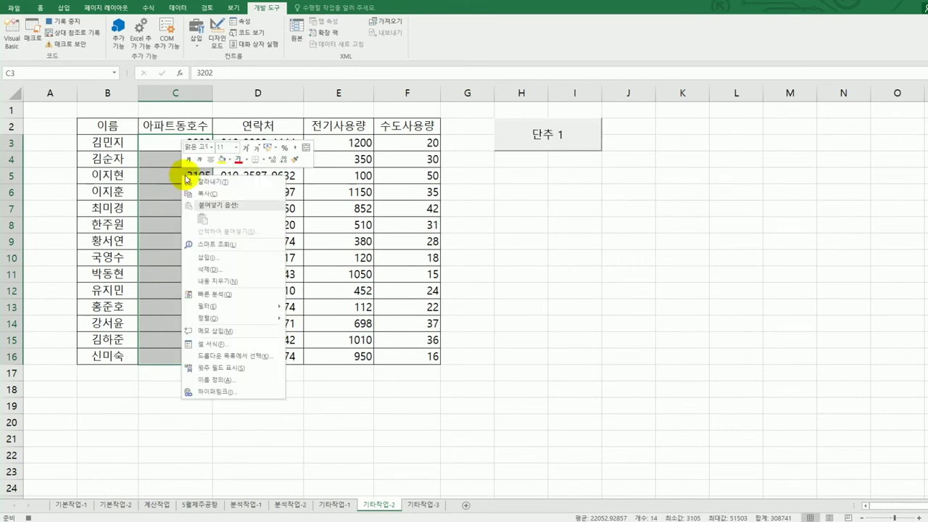
click(237, 344)
drag(255, 214, 405, 189)
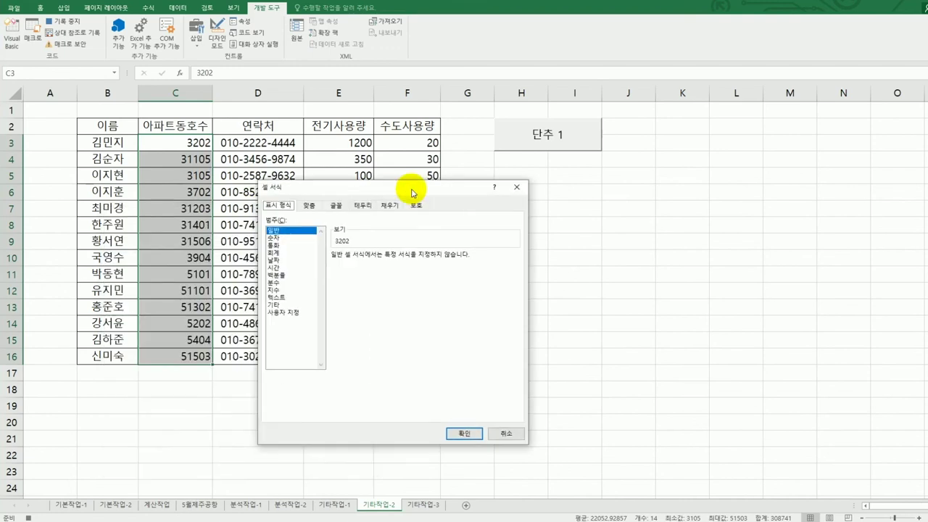
click(306, 316)
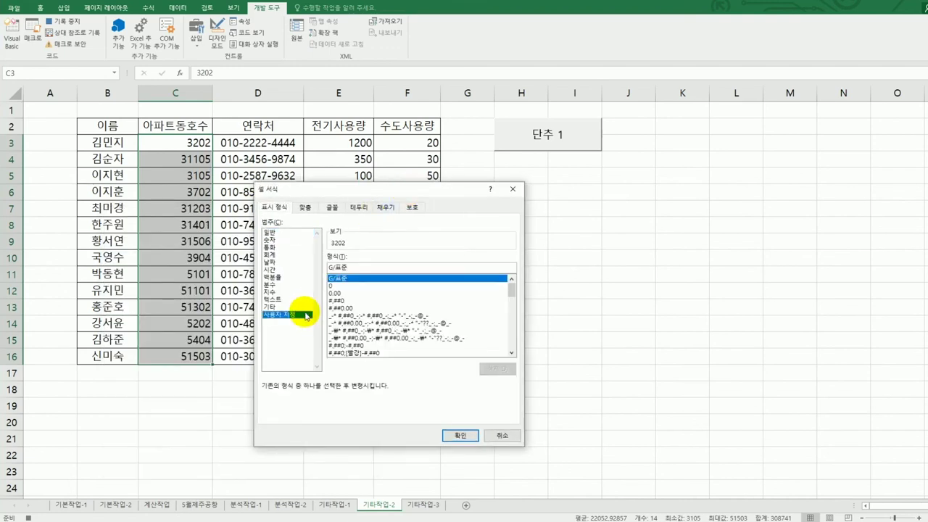
double_click(351, 268)
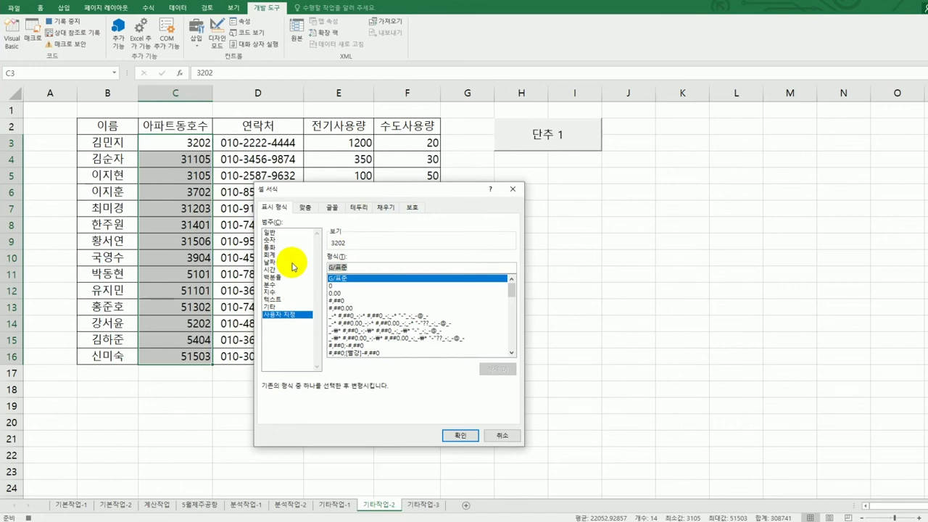
text([)
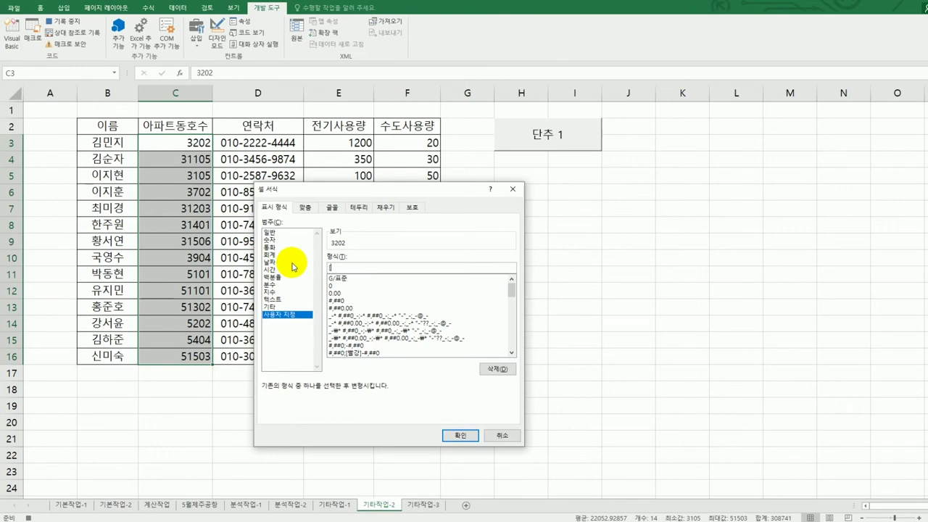
text(>=10000])
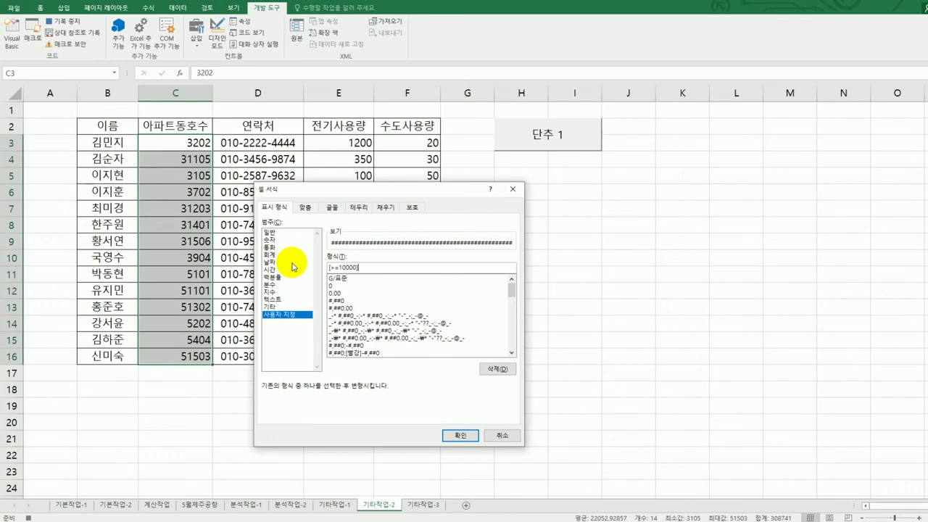
text(0)
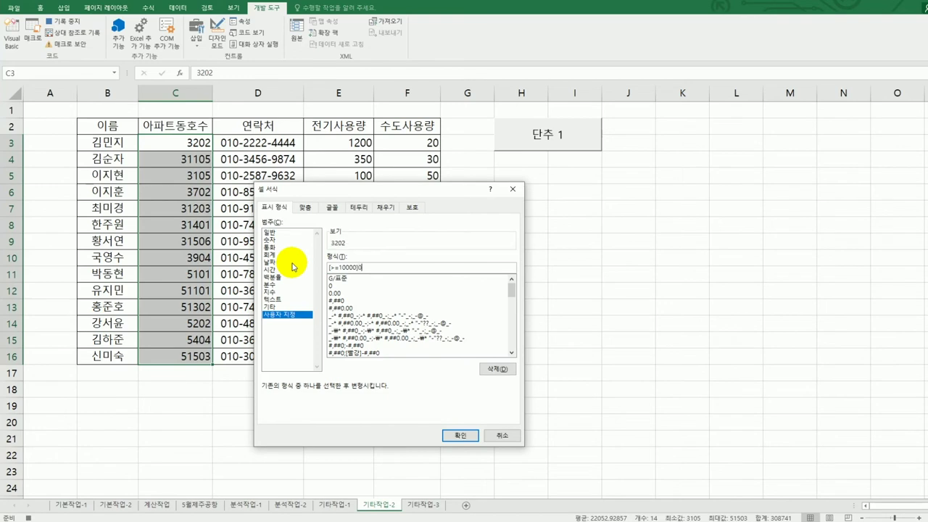
text(")
text(단지")
text(0000)
text("호")
Step: Add a second section, ;"0단지" 000"호", to the custom format and a space after 단지 in the first section
text(;)
text(0동)
text(지")
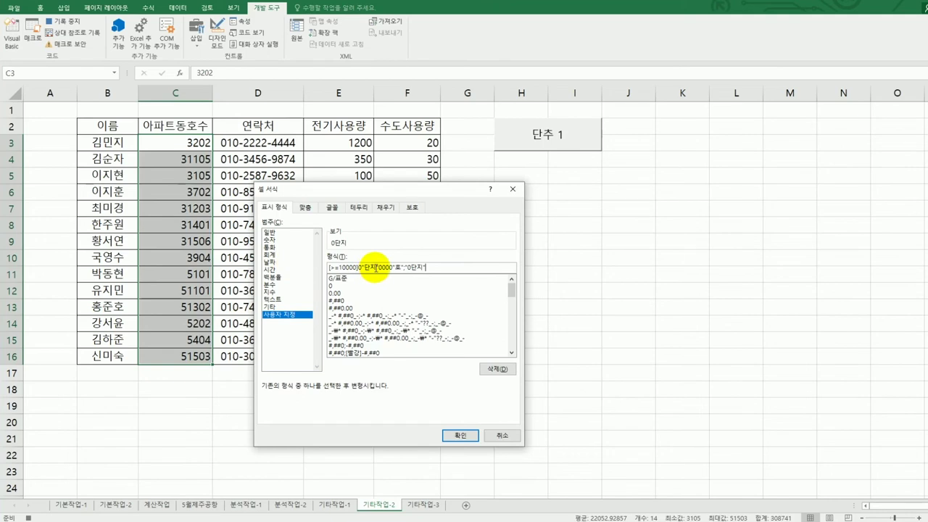
click(447, 269)
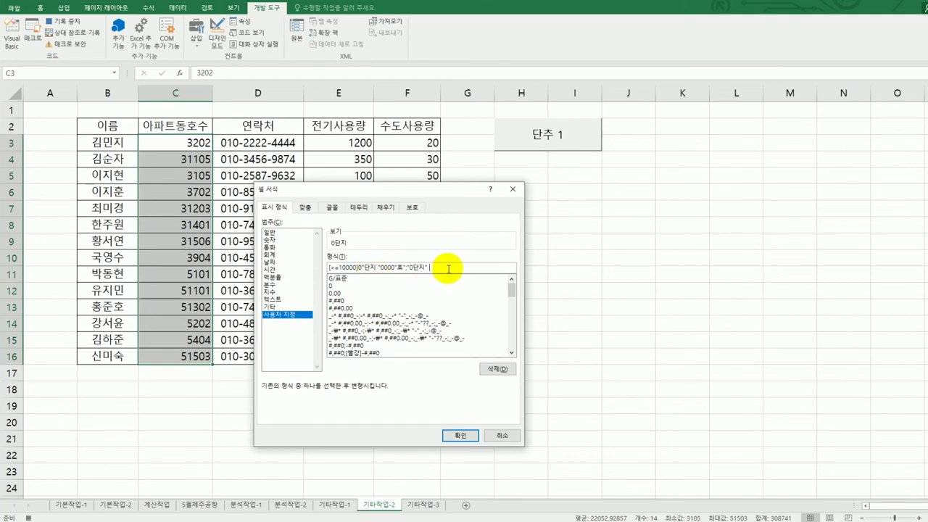
text(")
key(BackSpace)
text(000"호")
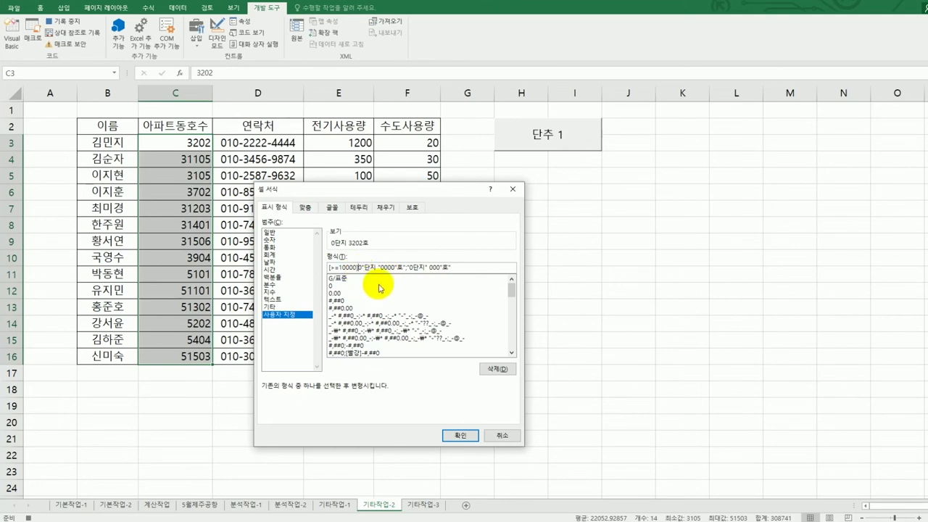
Step: Correct the quotation marks so the format reads [>=10000]0"단지" 0000"호";0"단지" 000"호", and apply it to C3:C16
key(BackSpace)
key(Right)
key(Right)
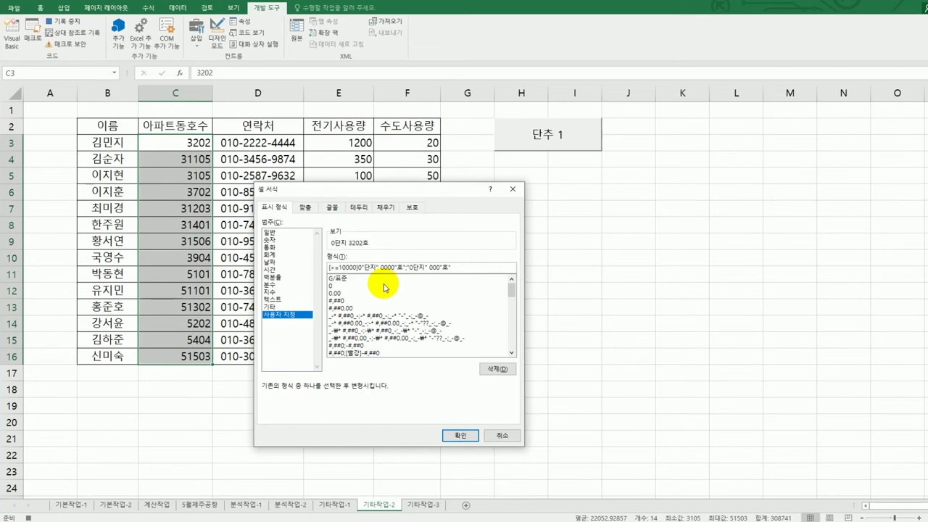
key(Right)
key(Right)
key(Right)
key(Right)
key(Right)
key(Right)
key(Right)
key(BackSpace)
text(")
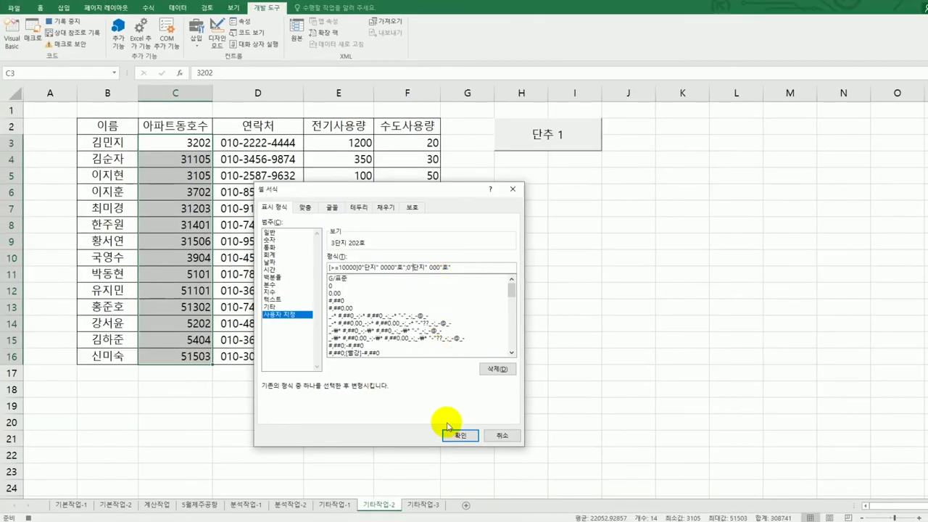
click(447, 437)
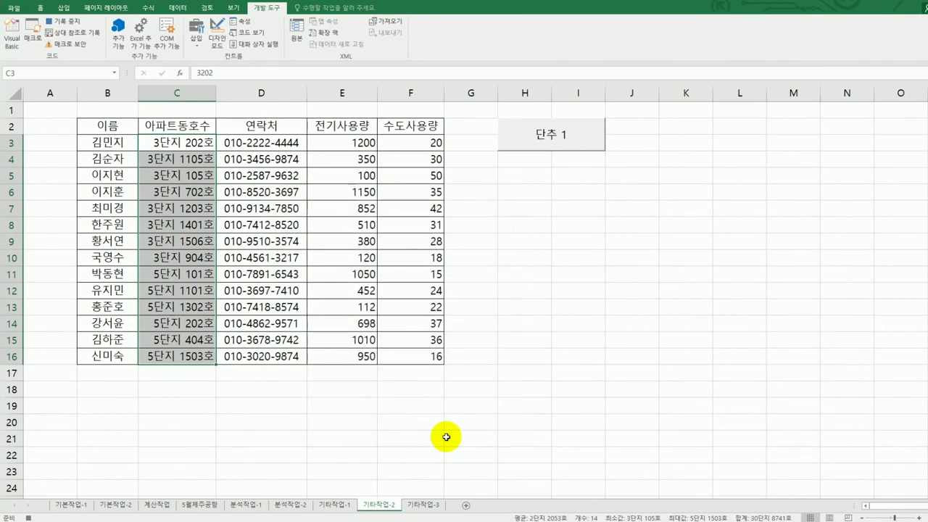
Step: Stop recording the macro and change the button's label to 아파트동호수
click(190, 356)
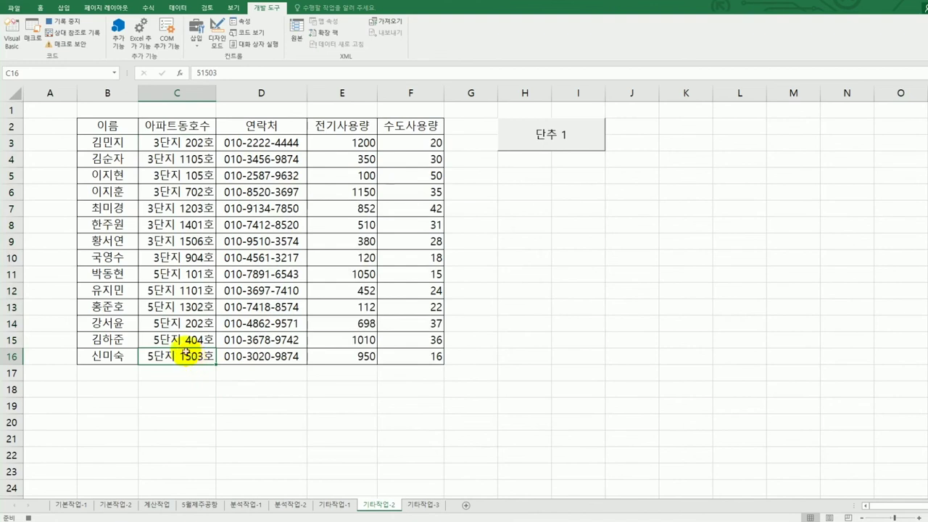
click(72, 22)
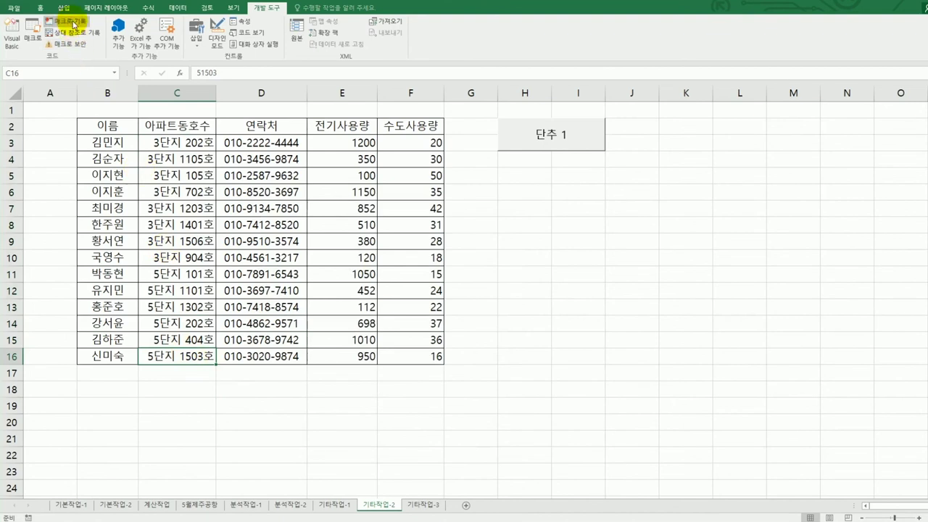
right_click(558, 146)
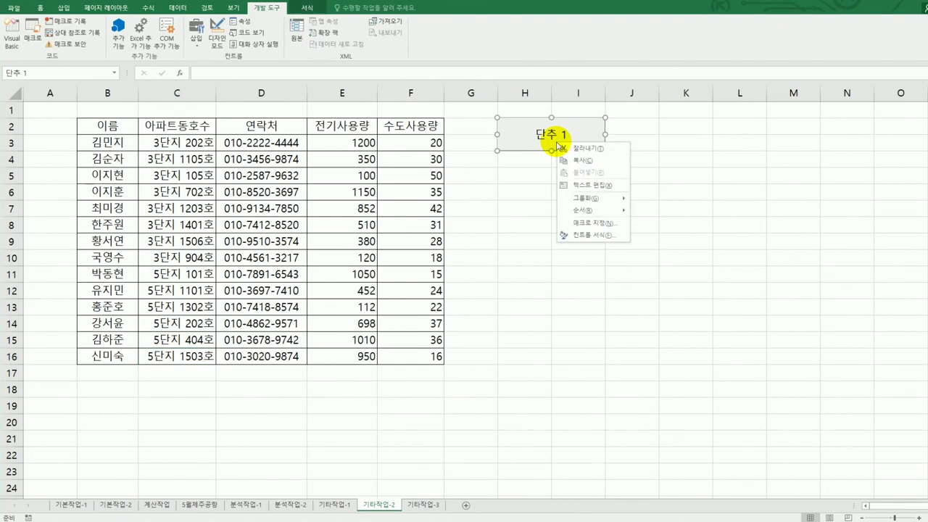
click(603, 186)
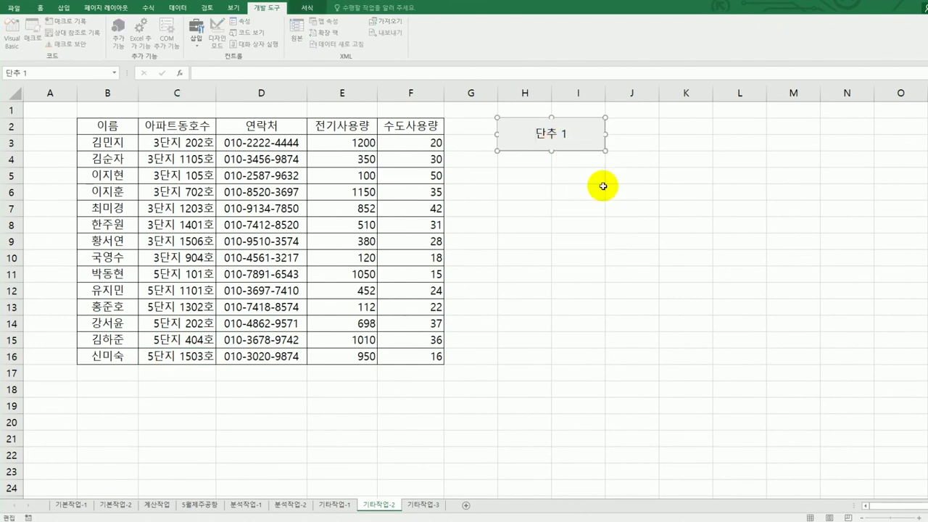
key(ctrl+a)
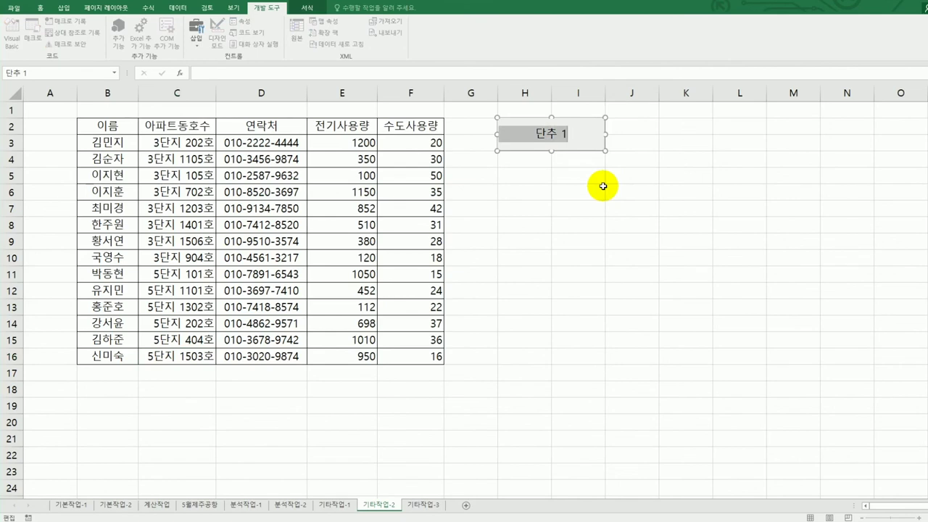
text(아)
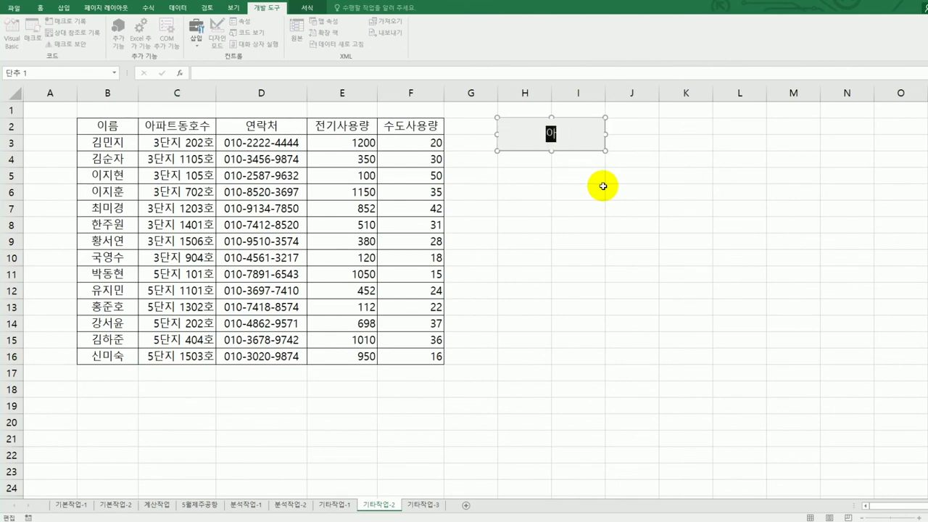
text(파트동호수)
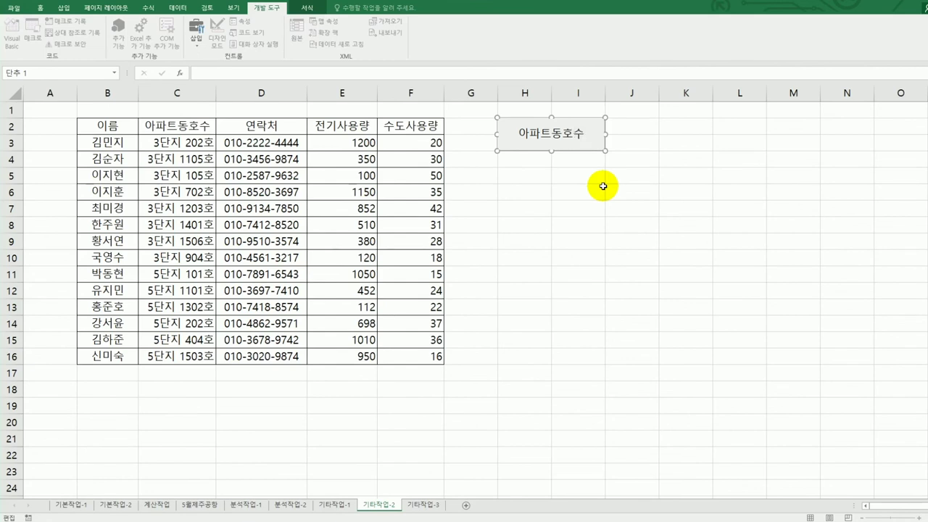
click(589, 222)
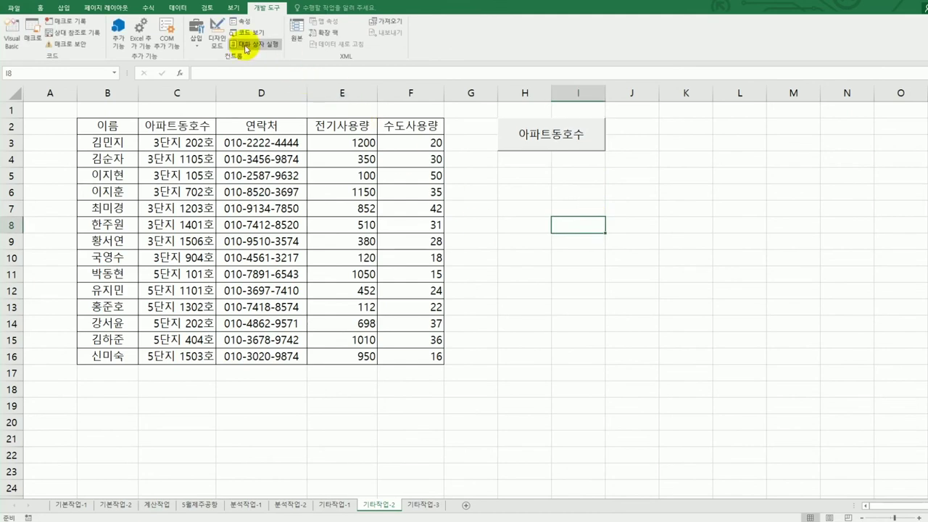
Step: Insert a second form-control button covering cells H5:I6
click(196, 37)
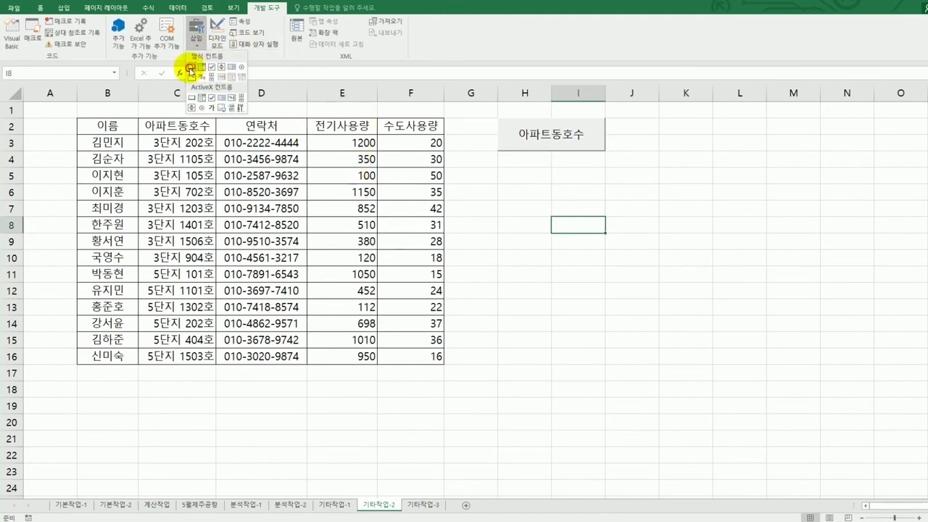
click(191, 67)
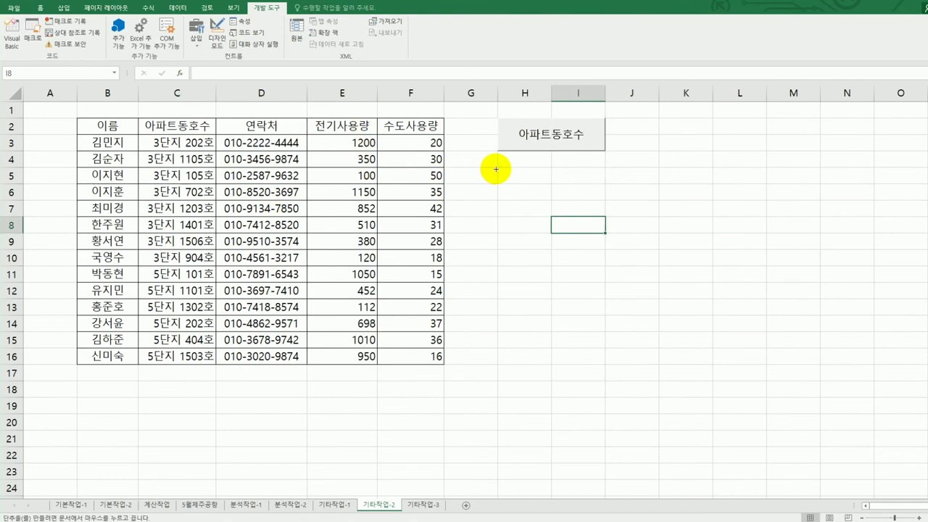
drag(498, 168, 588, 197)
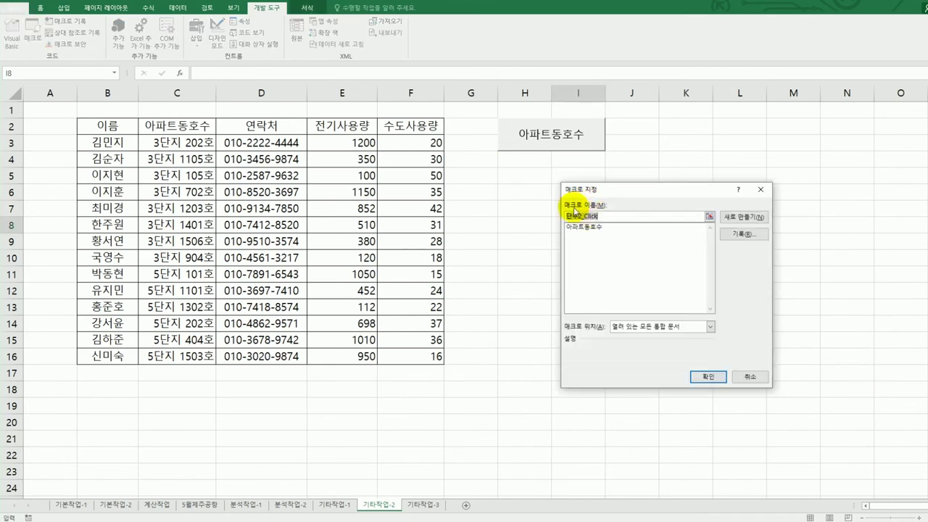
Step: Assign a new macro named 전기사용량 to the second button and start recording it in the current workbook
text(전기사용량)
click(734, 235)
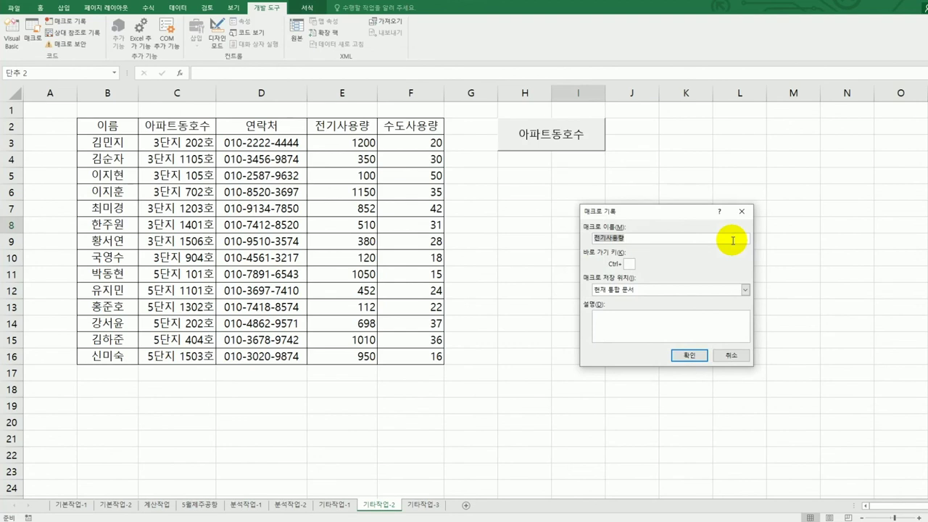
click(674, 355)
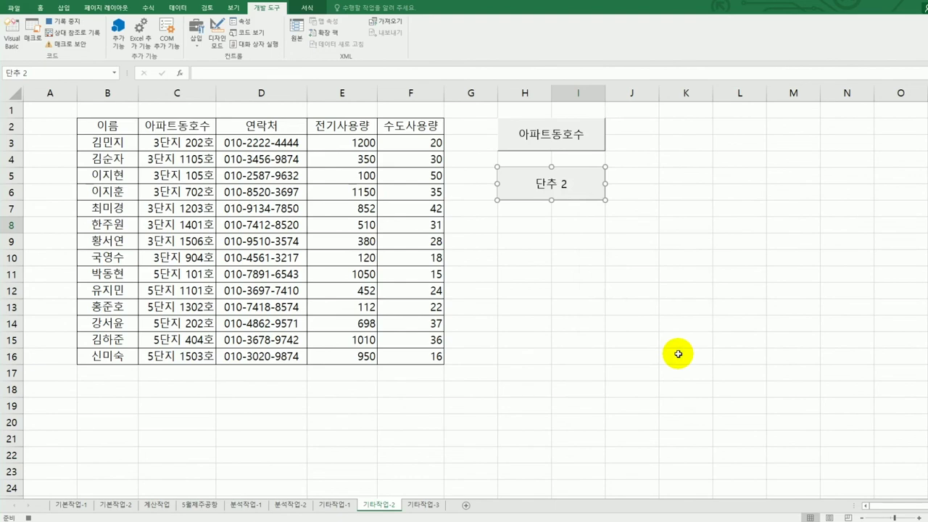
Step: Start a custom number format for cells E3:E16 with the section [빨강][>=1000]#,##0
click(363, 142)
drag(363, 143, 358, 355)
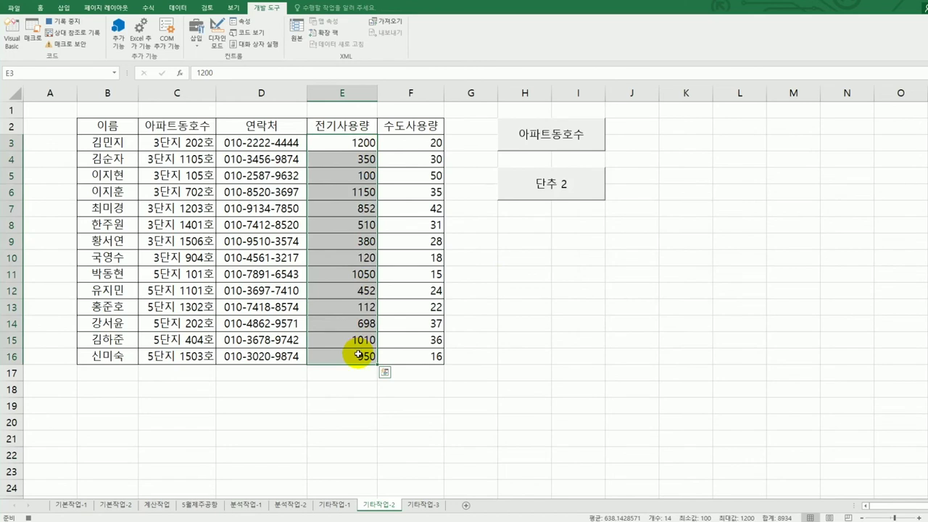
right_click(349, 197)
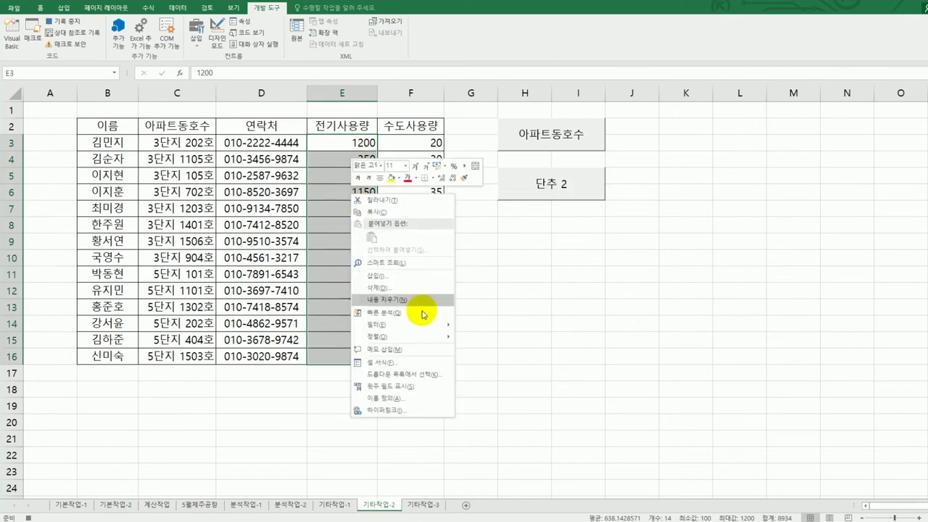
click(411, 359)
drag(420, 232, 269, 197)
click(214, 284)
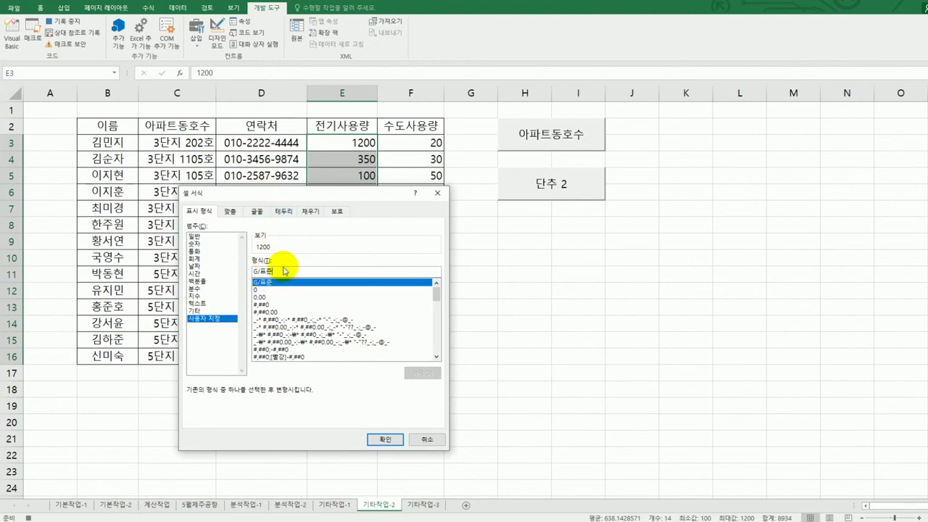
click(282, 270)
drag(282, 270, 217, 273)
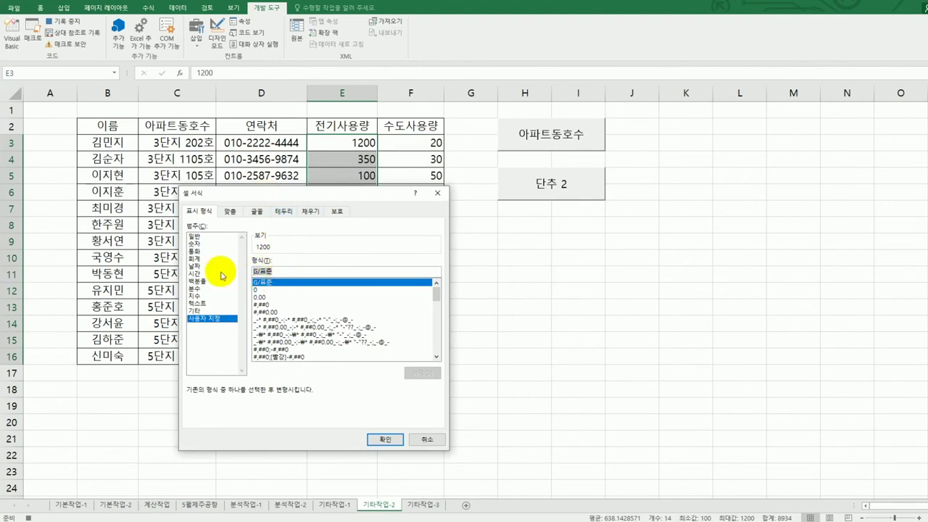
key(BackSpace)
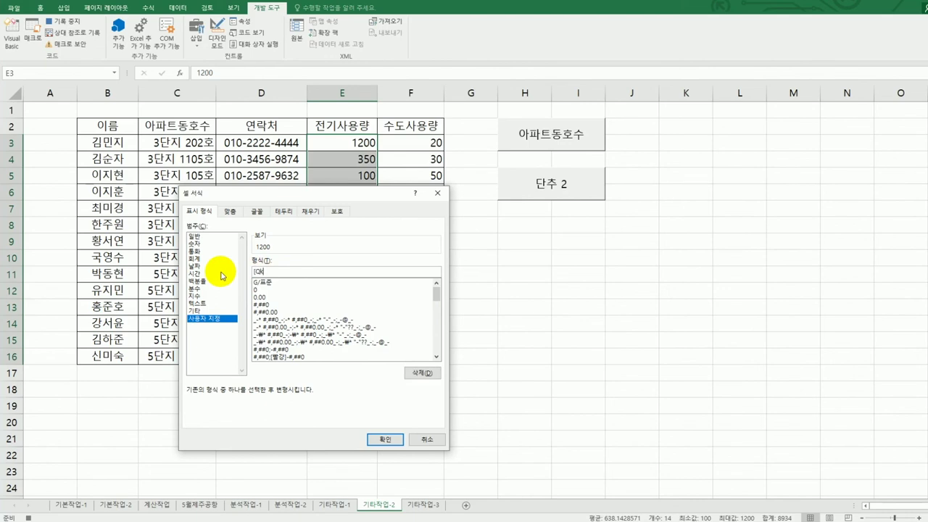
text([빨강][>=1000])
text(#,###)
key(BackSpace)
text(0)
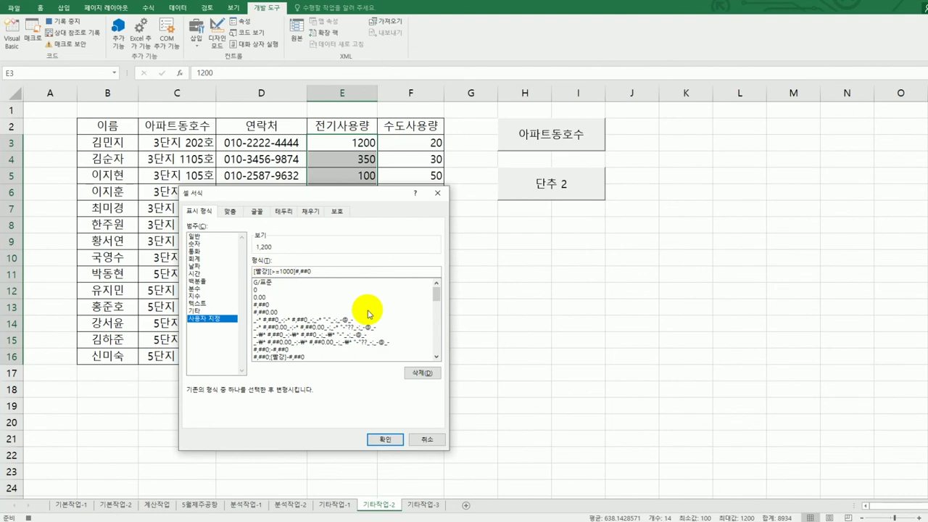
Step: Insert a quoted ★ symbol before #,##0 in the [빨강][>=1000] section of the custom format
text("ㅁ)
key(Hangul_Hanja)
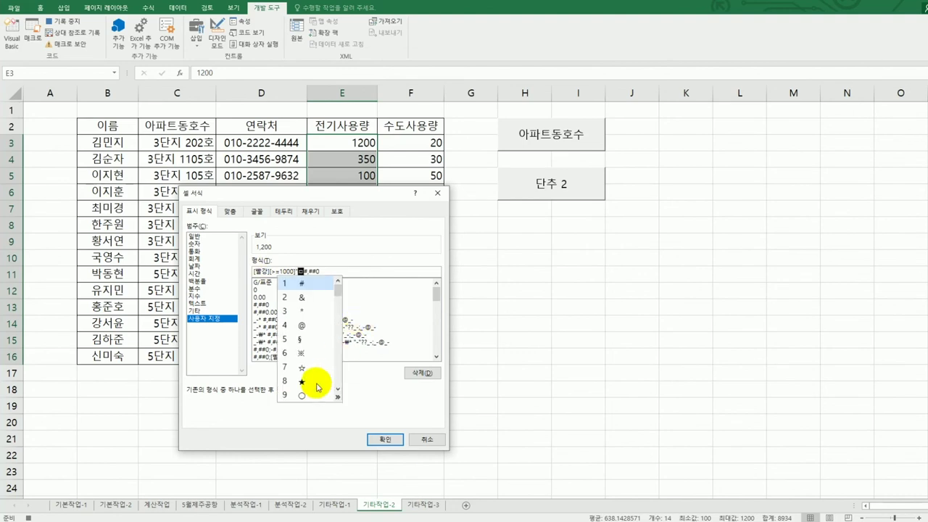
click(316, 384)
text(")
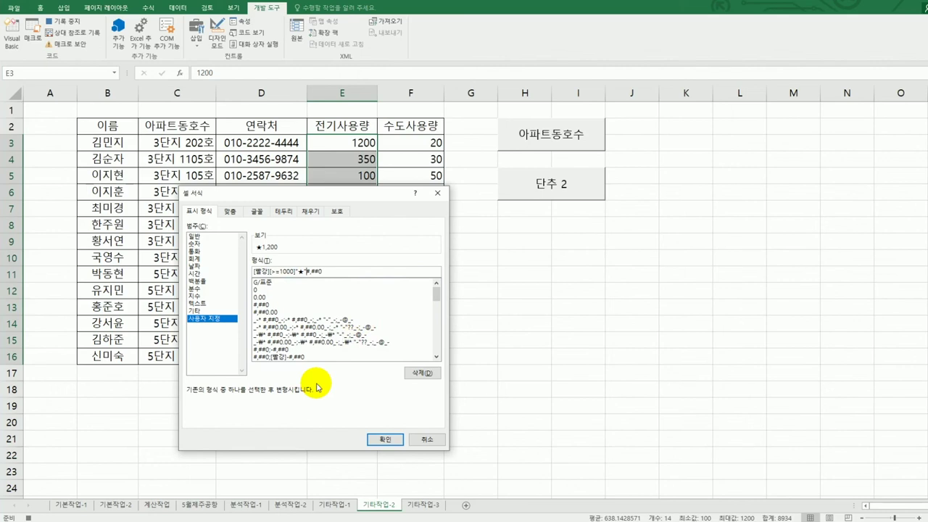
Step: Append the sections ;[파랑][<150]"☆"0;0 to the end of the custom format code
click(336, 274)
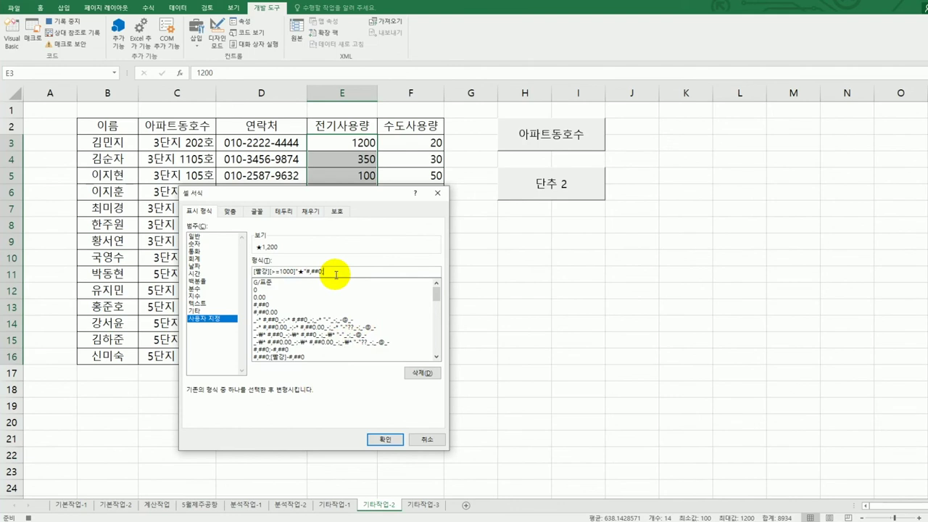
text(;[파랑][<150]"ㅁ)
key(Hangul_Hanja)
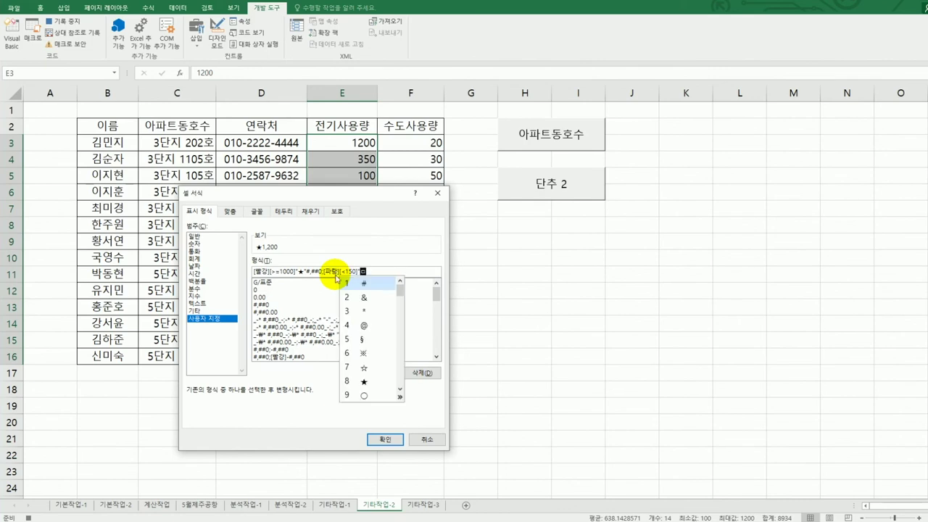
click(368, 369)
text(")
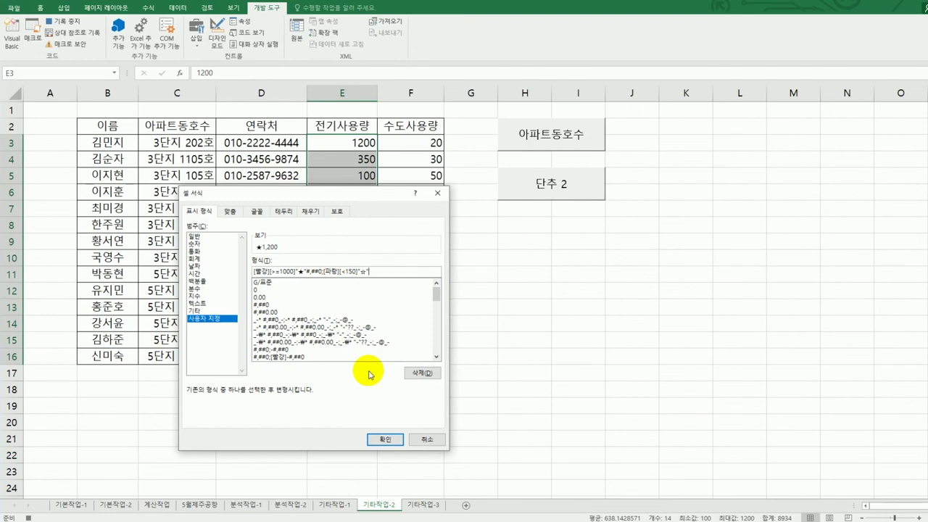
text(0)
text(;0)
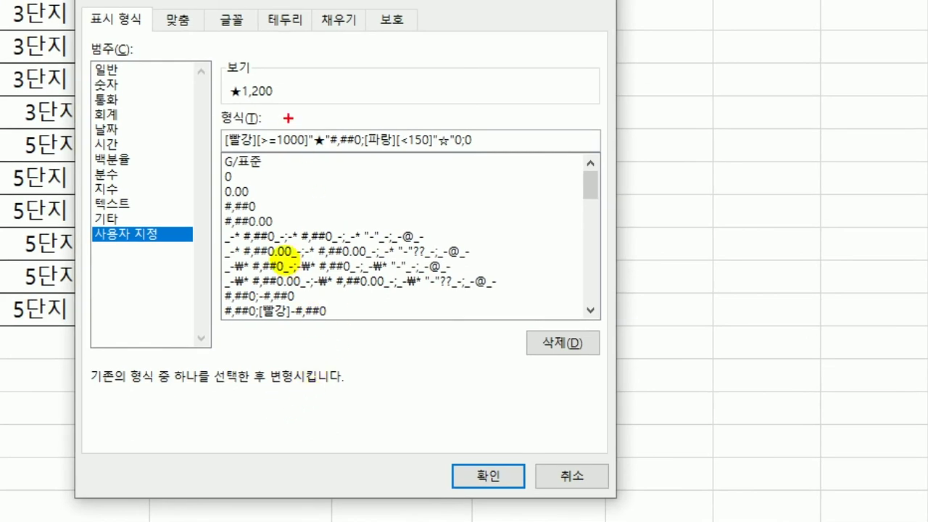
mouse_move(256, 161)
mouse_down()
mouse_move(256, 153)
mouse_move(295, 152)
mouse_up()
drag(217, 154, 256, 153)
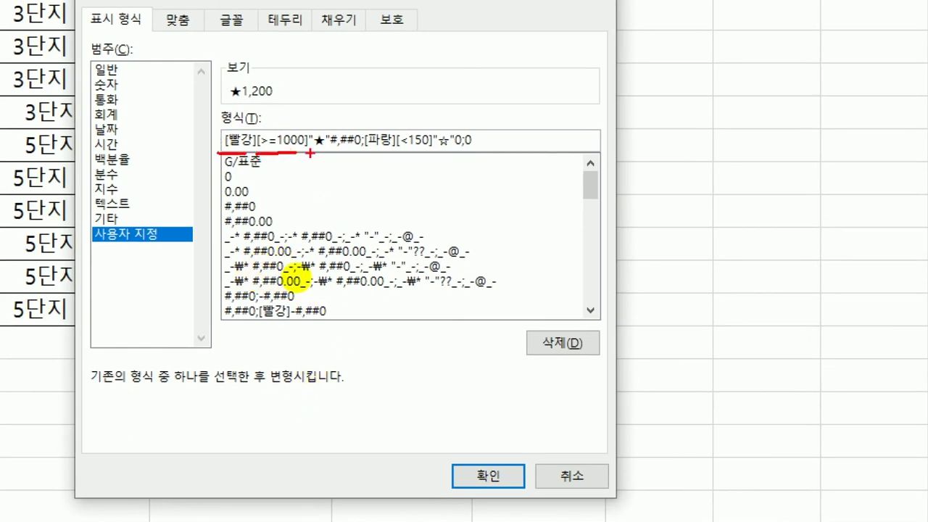
drag(331, 149, 364, 150)
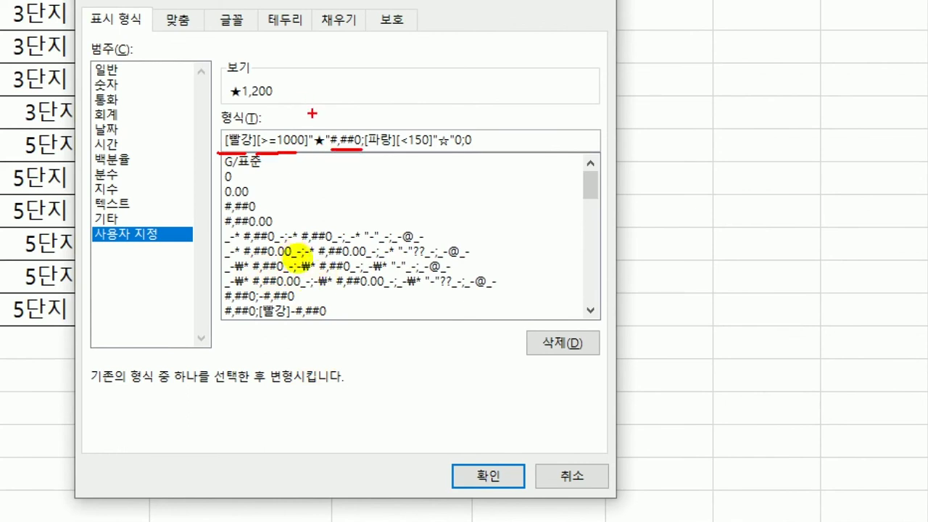
drag(316, 114, 311, 137)
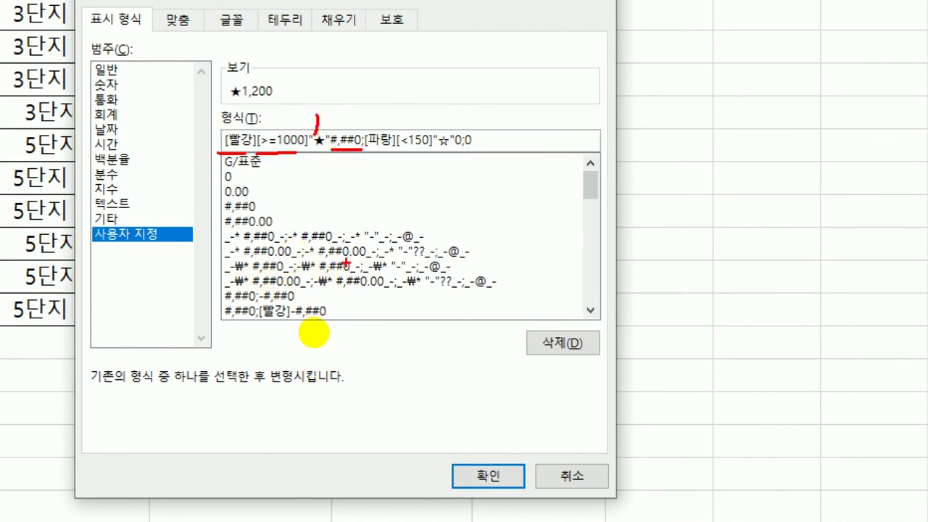
drag(401, 150, 436, 149)
drag(369, 153, 390, 153)
click(439, 118)
drag(440, 119, 440, 129)
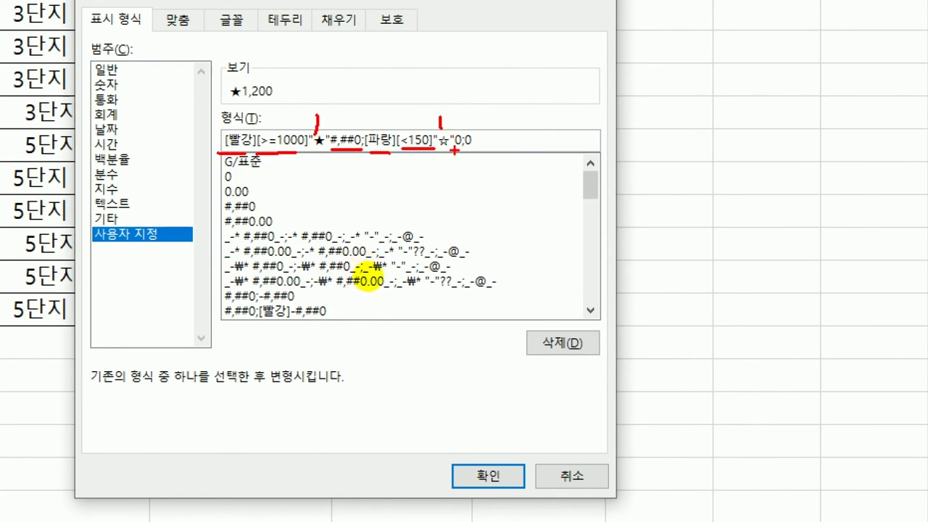
mouse_move(469, 142)
mouse_down()
mouse_move(486, 153)
mouse_move(470, 145)
mouse_move(480, 131)
mouse_move(479, 158)
mouse_up()
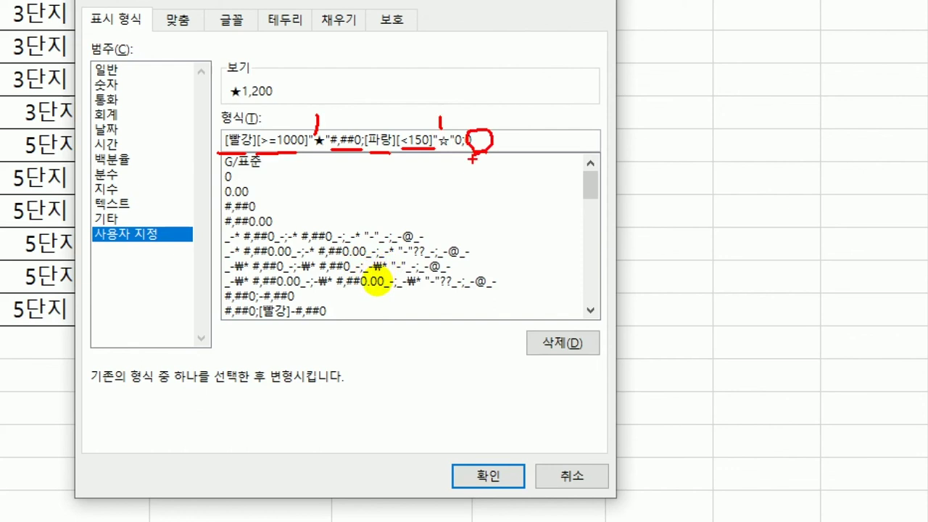
key(Escape)
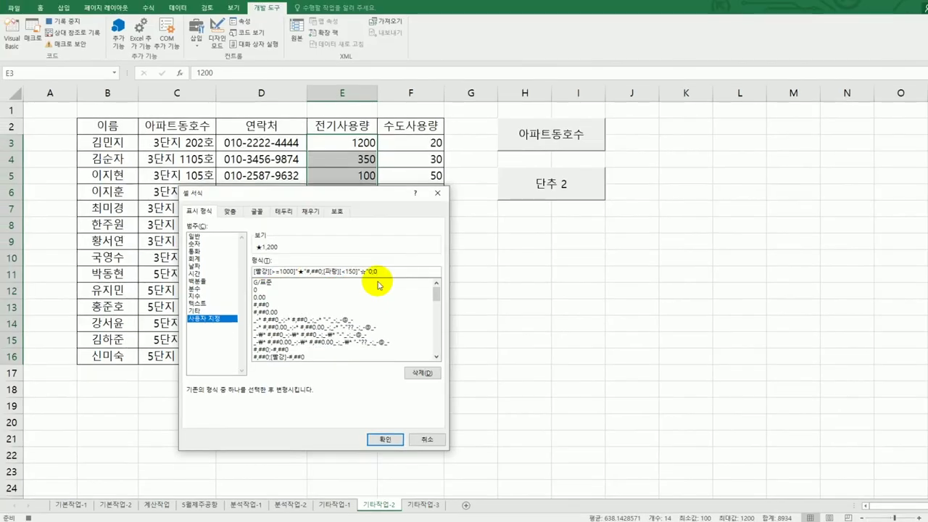
Step: Apply the custom format to the electricity usage cells and stop recording the macro
click(383, 439)
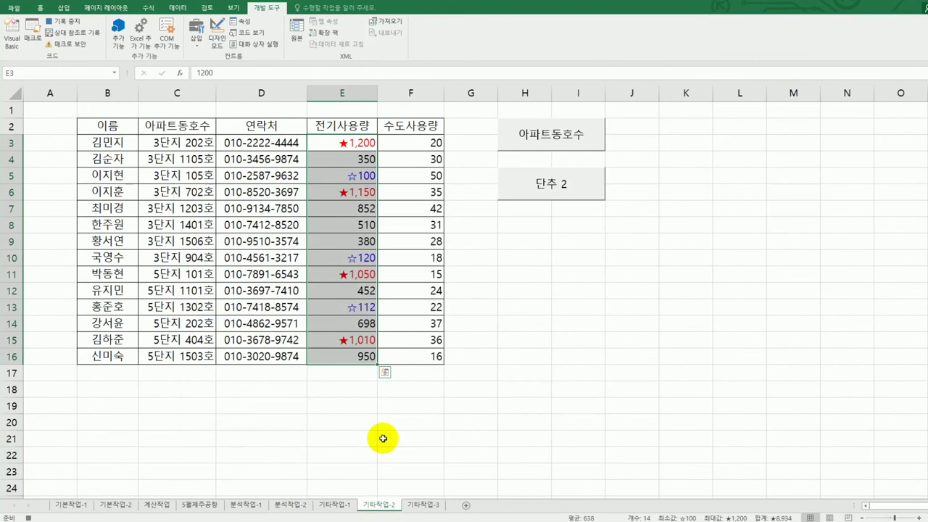
click(364, 355)
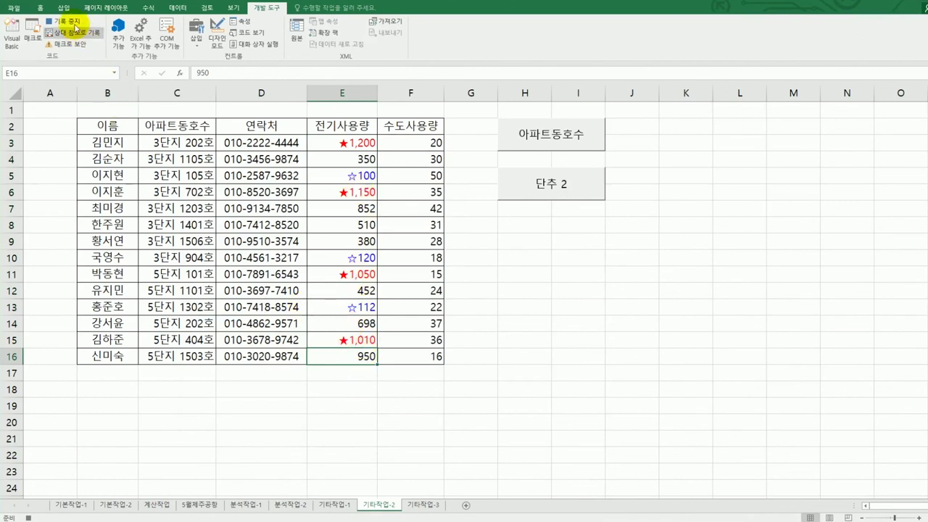
click(73, 22)
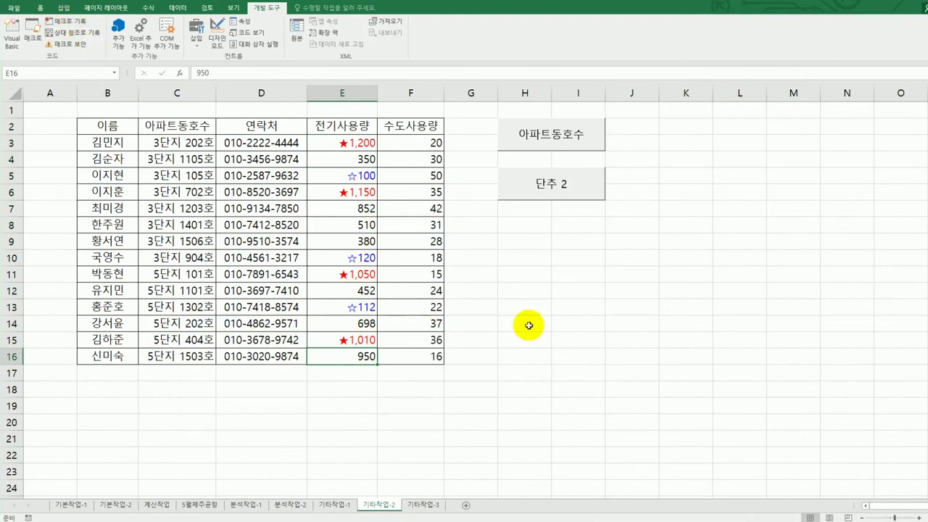
Step: Change the label of the second button to 전기사용량
right_click(553, 187)
click(598, 230)
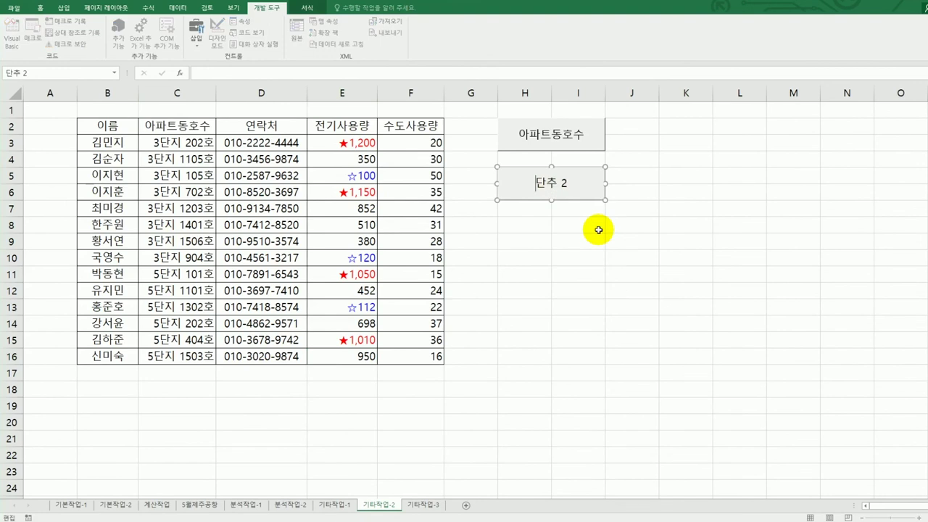
key(ctrl+a)
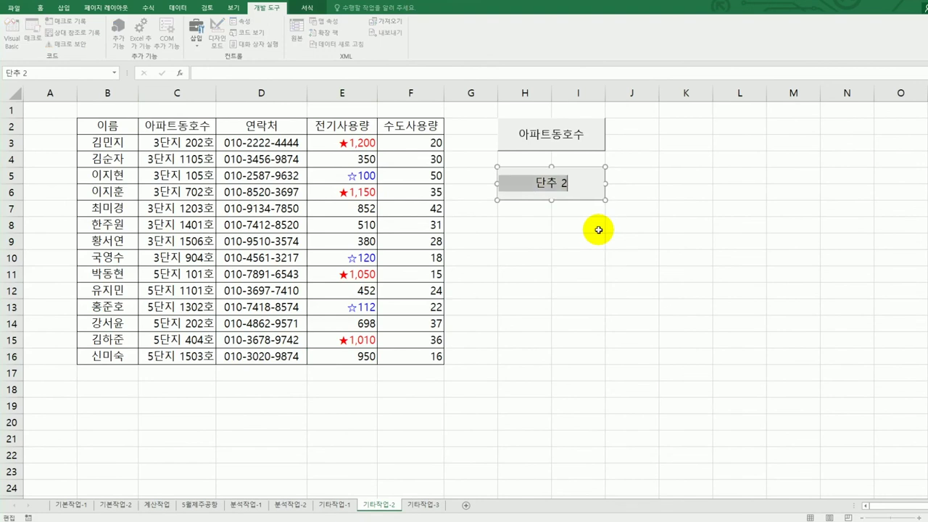
key(Delete)
text(전기사용량)
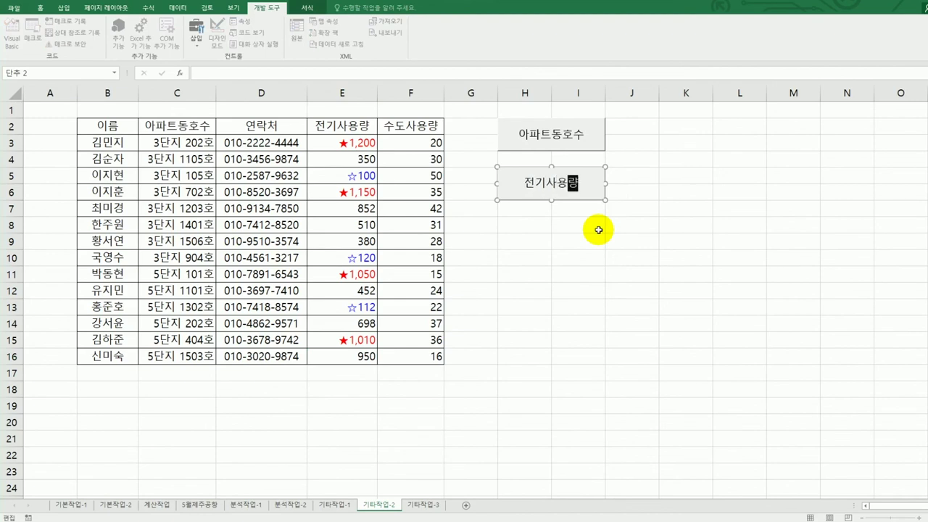
click(613, 252)
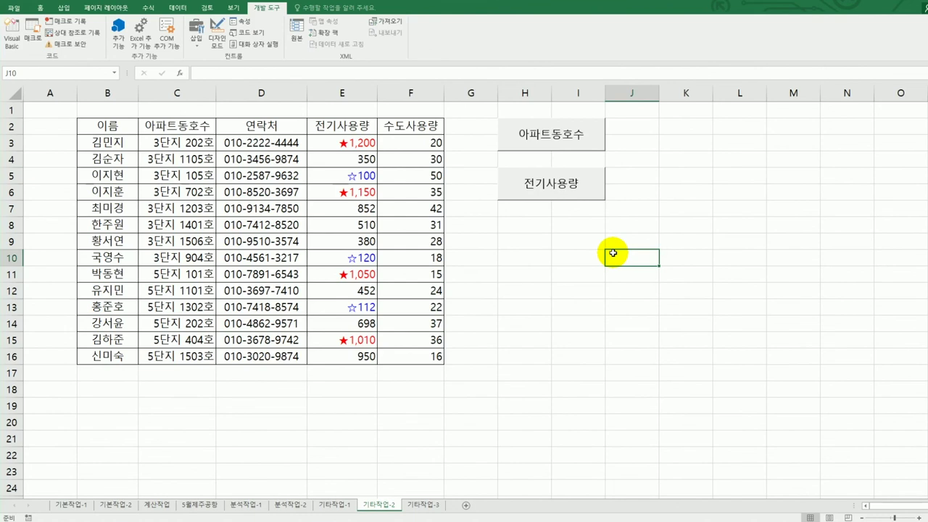
Step: On the 기타작업-3 sheet, turn on design mode and open the click event code of the 비엠아이등록 button
click(426, 505)
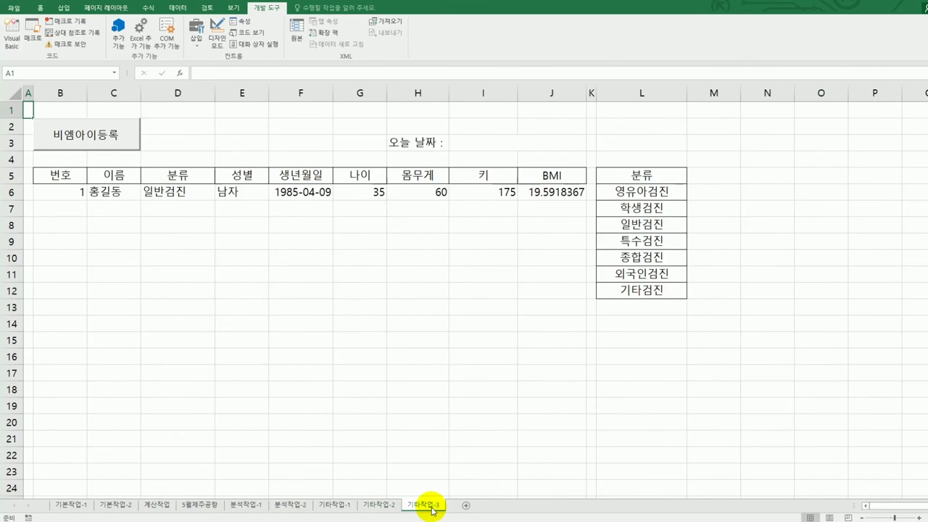
click(118, 146)
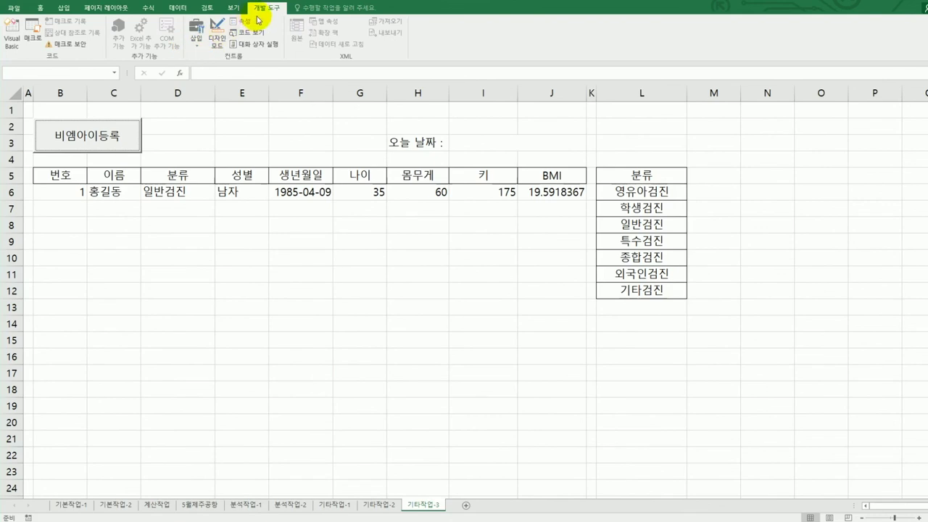
click(229, 42)
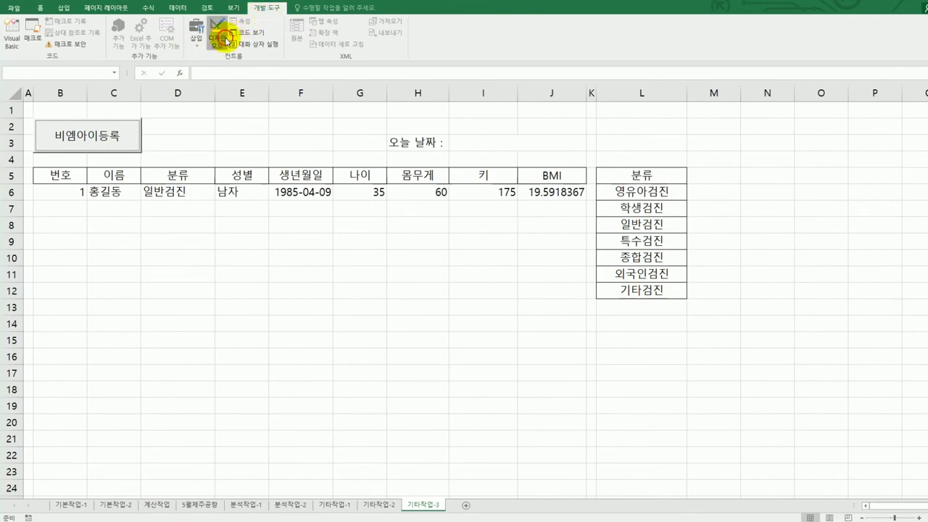
click(116, 137)
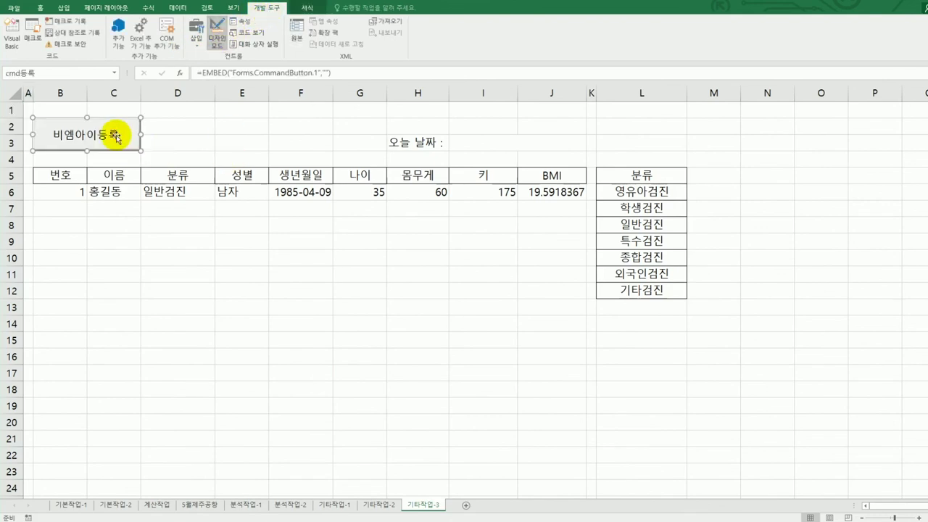
double_click(116, 136)
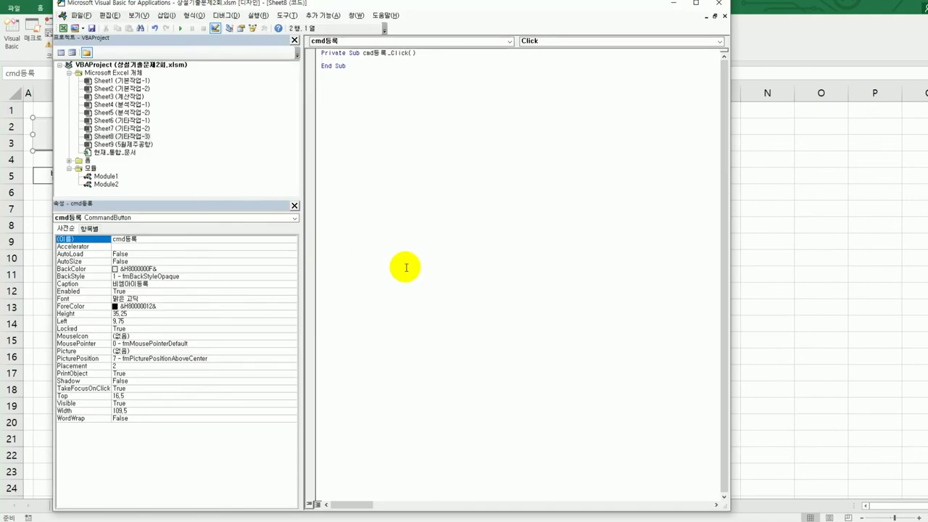
Step: Add 비엠아이등록.Show to the cmd등록_Click procedure and return to the worksheet
text(비엠ㅇ)
text(아이)
text(등록.sh)
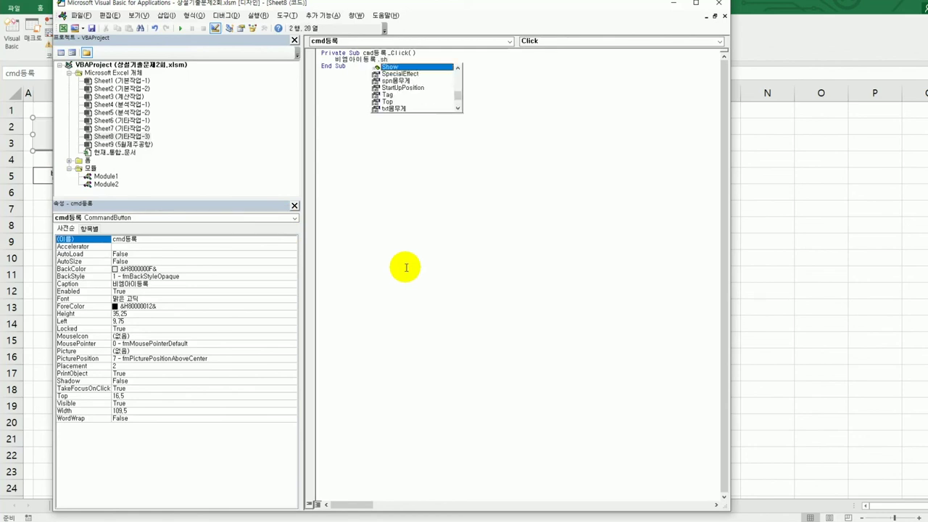
key(Tab)
click(406, 268)
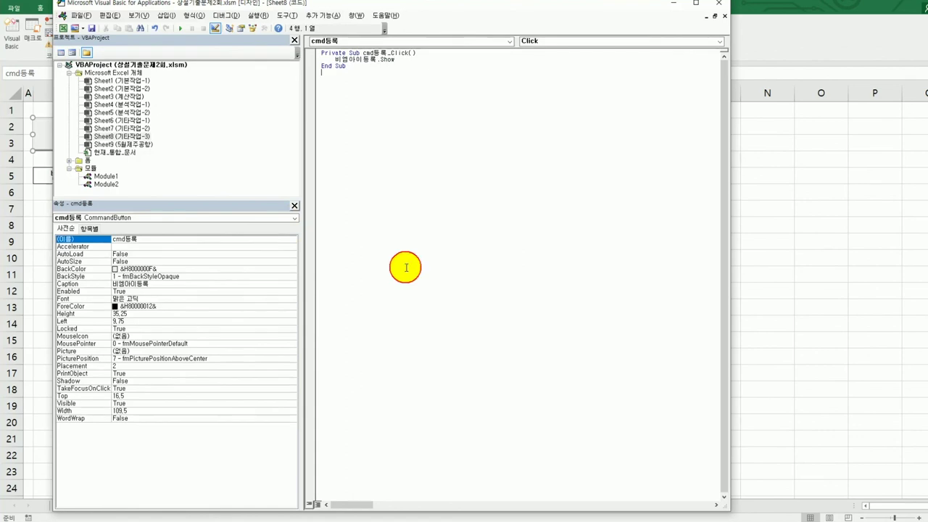
click(717, 7)
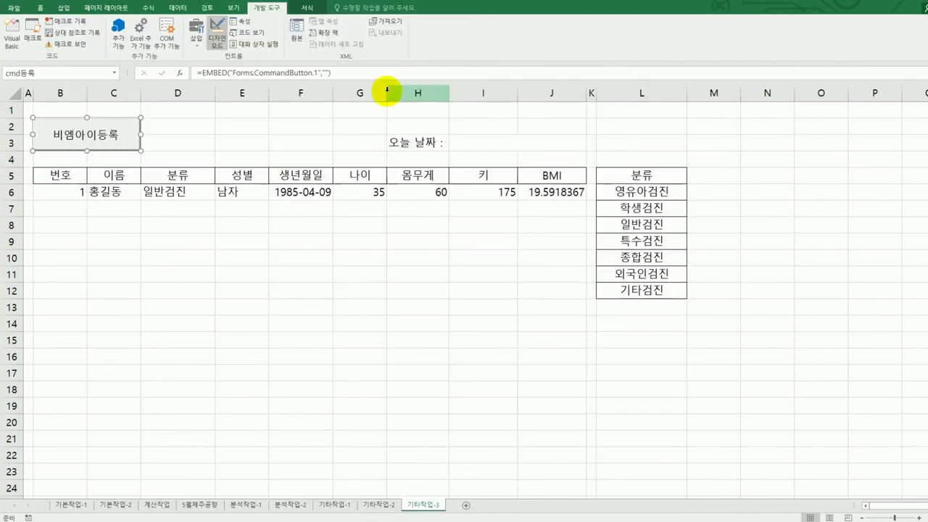
Step: Turn off design mode and run the 비엠아이등록 button to open its form
click(216, 34)
click(143, 220)
click(125, 139)
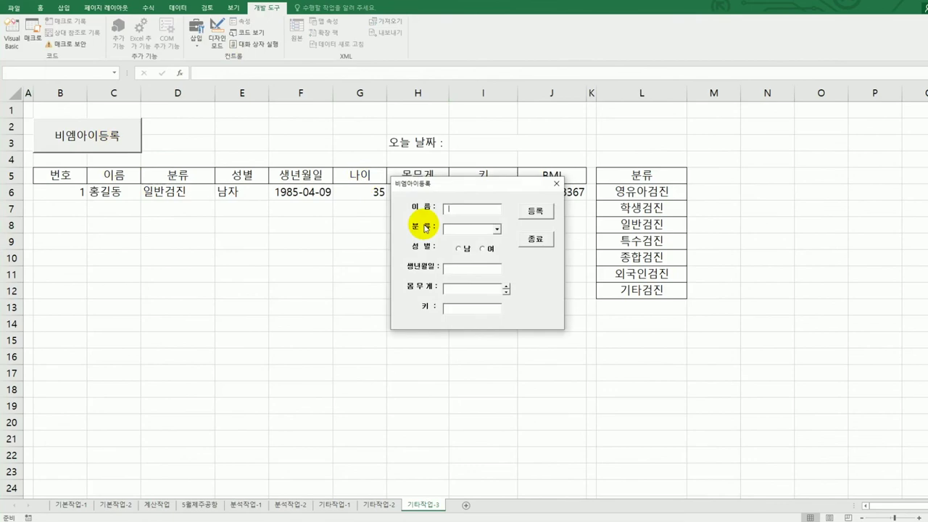
Step: Check the form's 분류 drop-down and input fields with the form moved off the category table, and close the form
click(496, 231)
click(479, 191)
drag(478, 192, 408, 193)
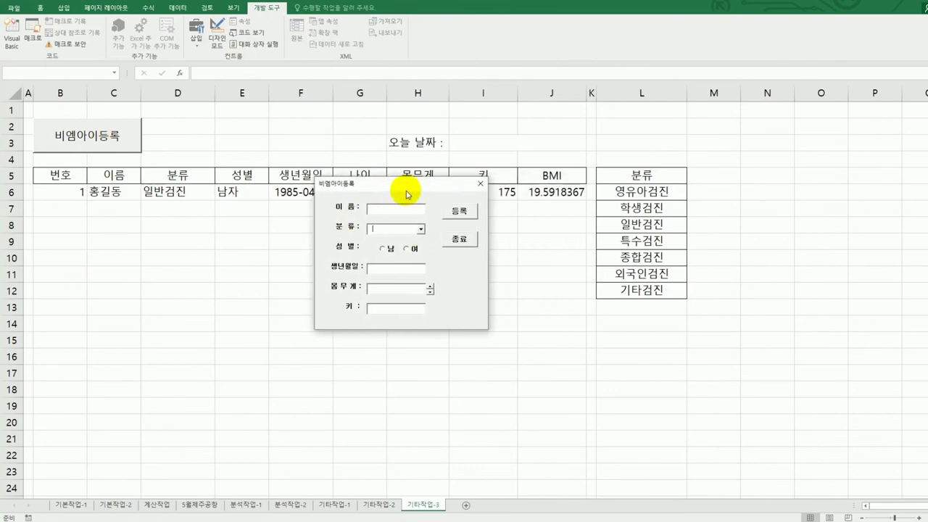
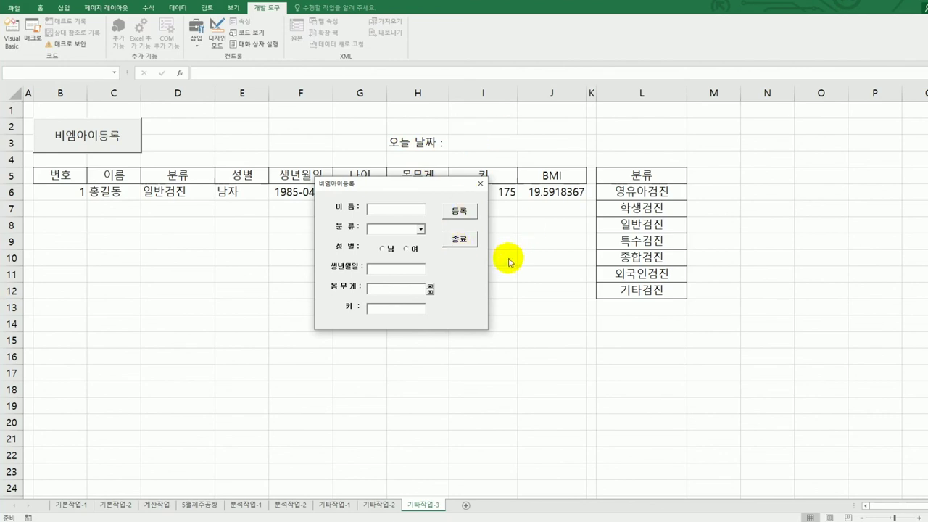
click(480, 184)
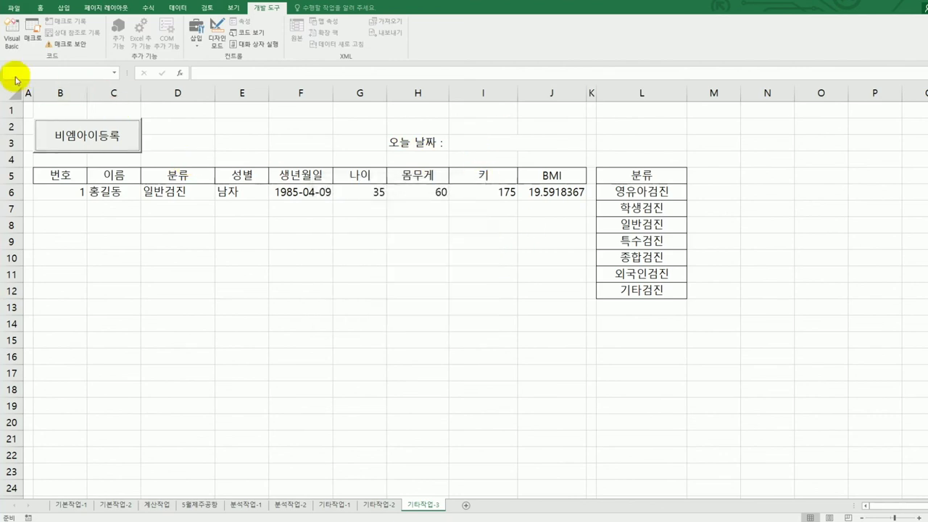
Step: Open the code of the 비엠아이등록 form in the Visual Basic editor and create its UserForm_Initialize procedure
click(6, 40)
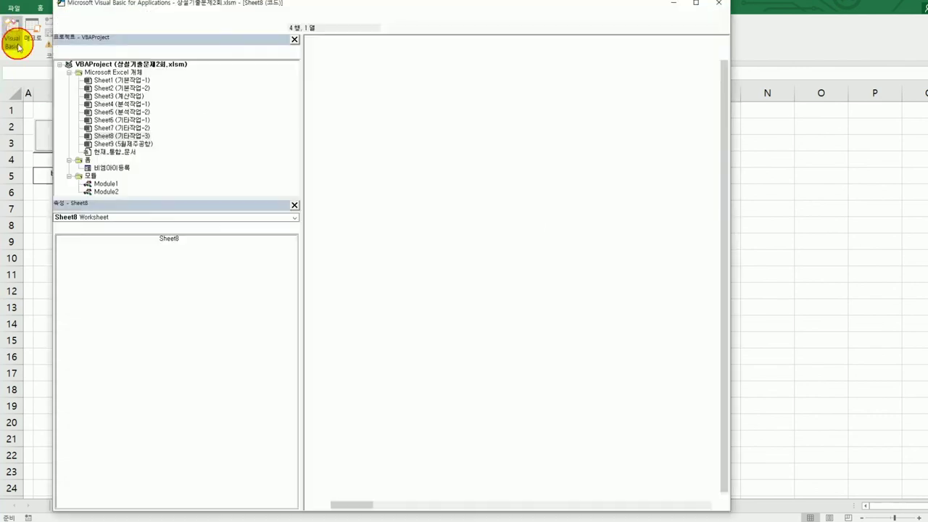
click(105, 169)
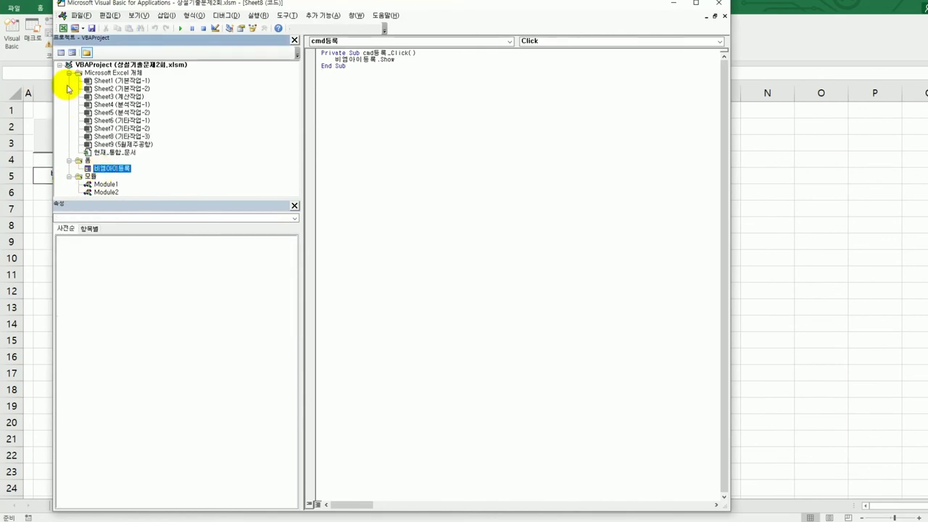
click(62, 52)
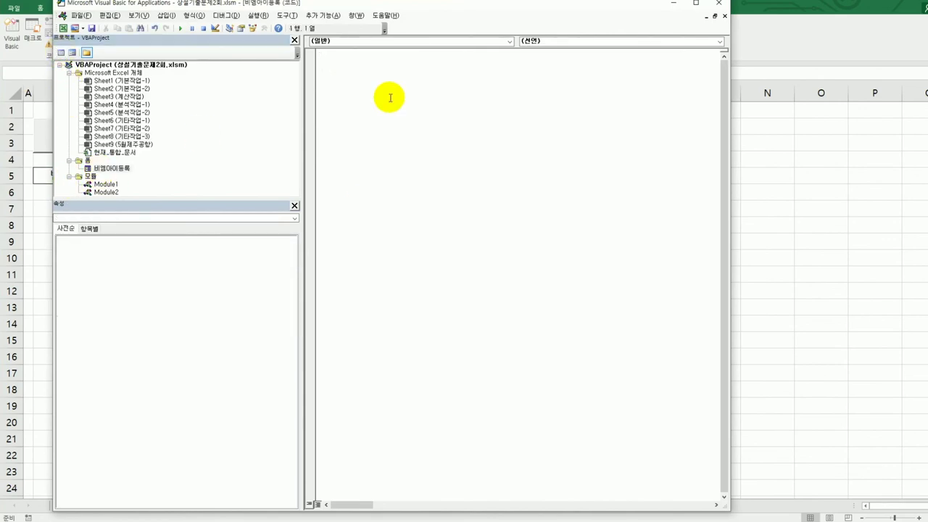
click(384, 40)
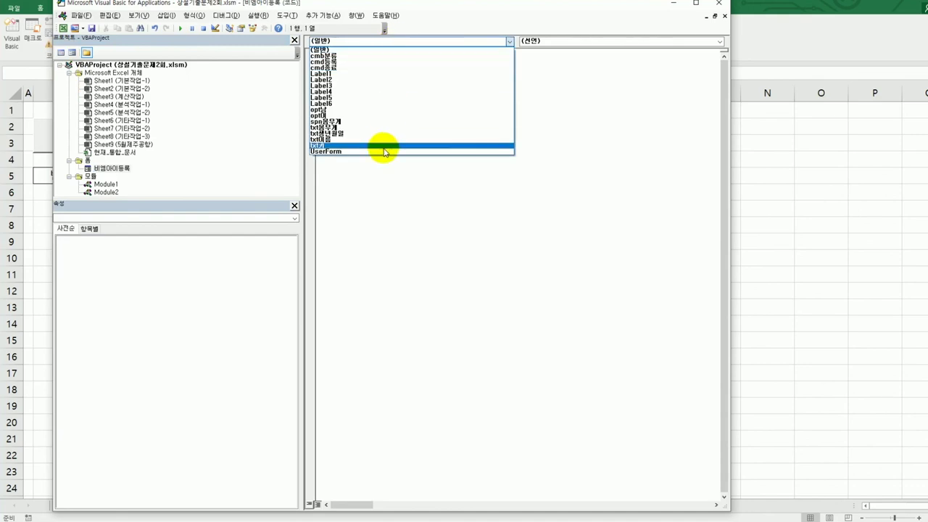
click(384, 150)
click(566, 40)
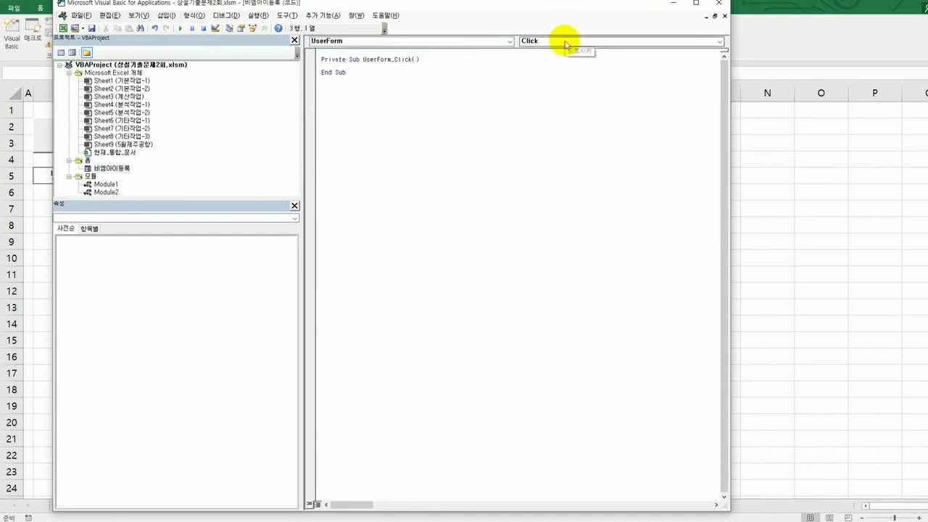
click(564, 97)
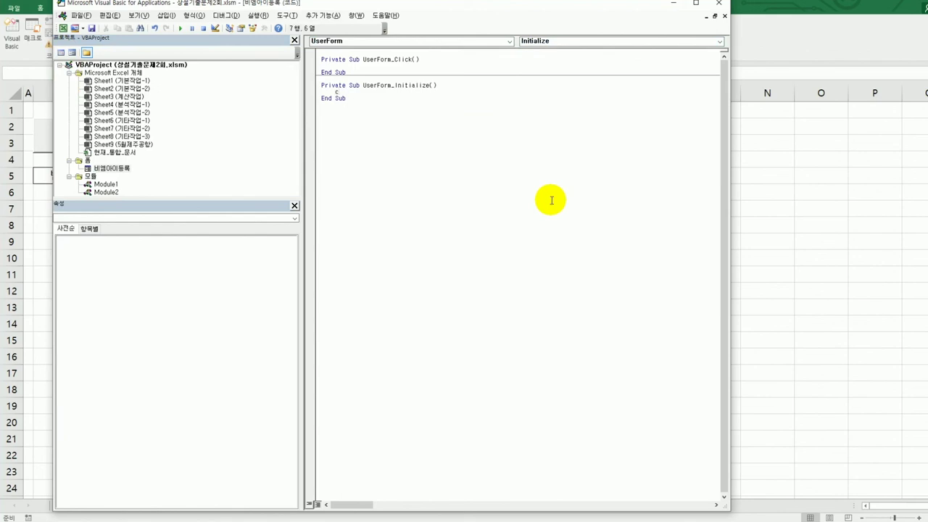
Step: Write cmb분류.RowSource = "L6:L12" in the UserForm_Initialize procedure
text(o)
text(b분류)
text(.)
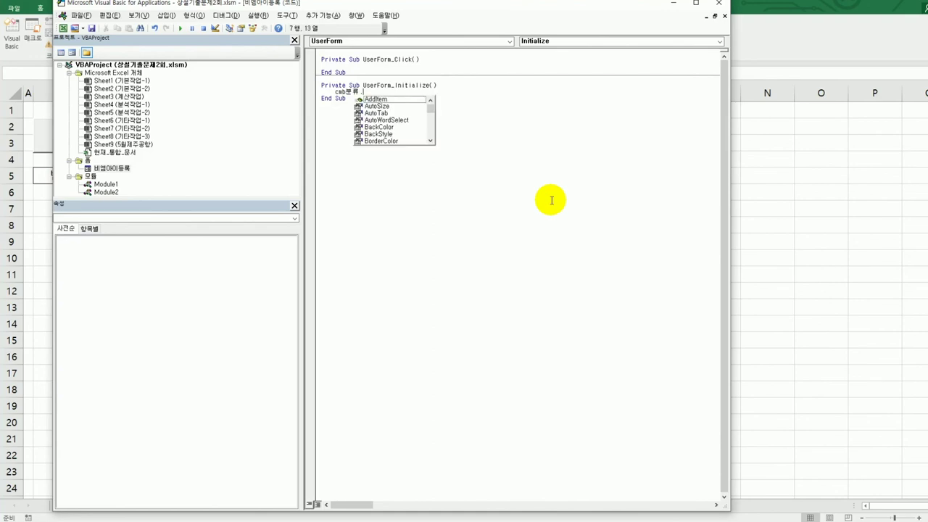
text(RowSource = ")
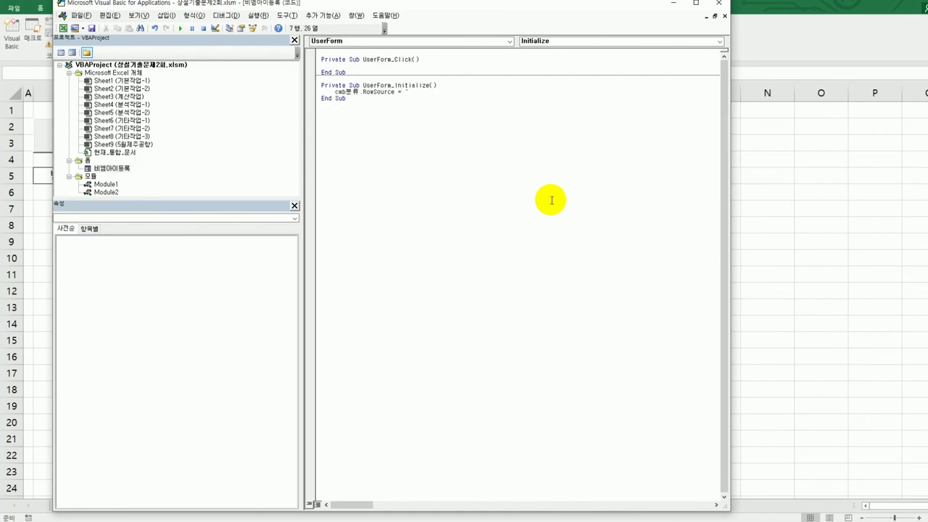
text(ㄴ)
text(6:)
text(L12)
Step: Create the spn몸무게_Change procedure with the line txt몸무게 = spn몸무게 * 1
click(406, 42)
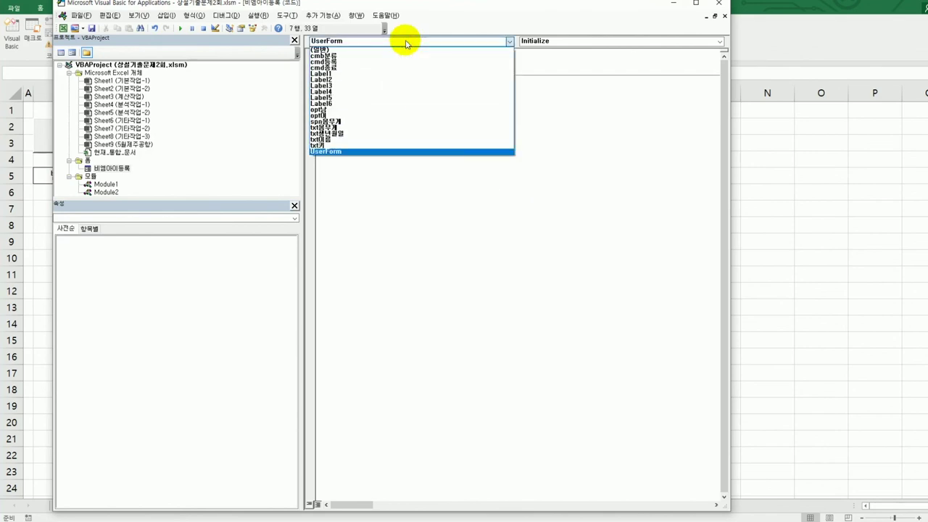
click(411, 123)
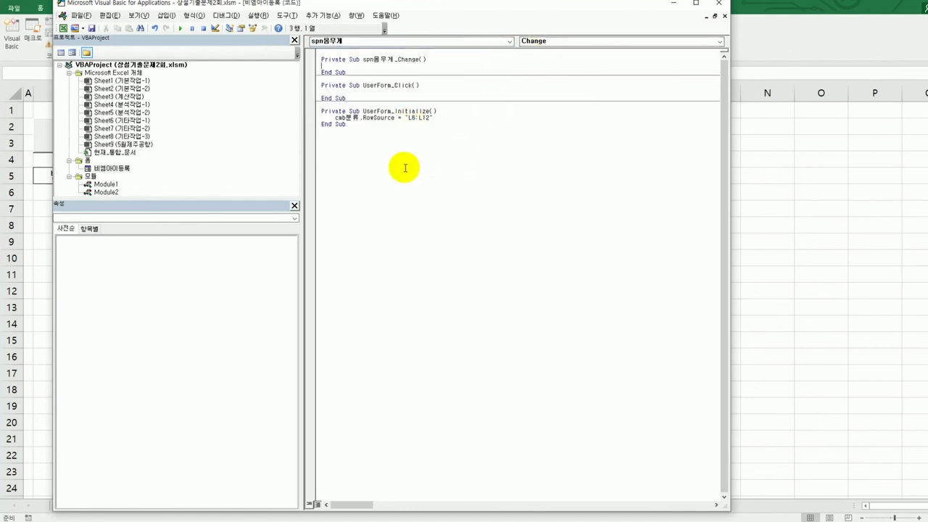
key(Tab)
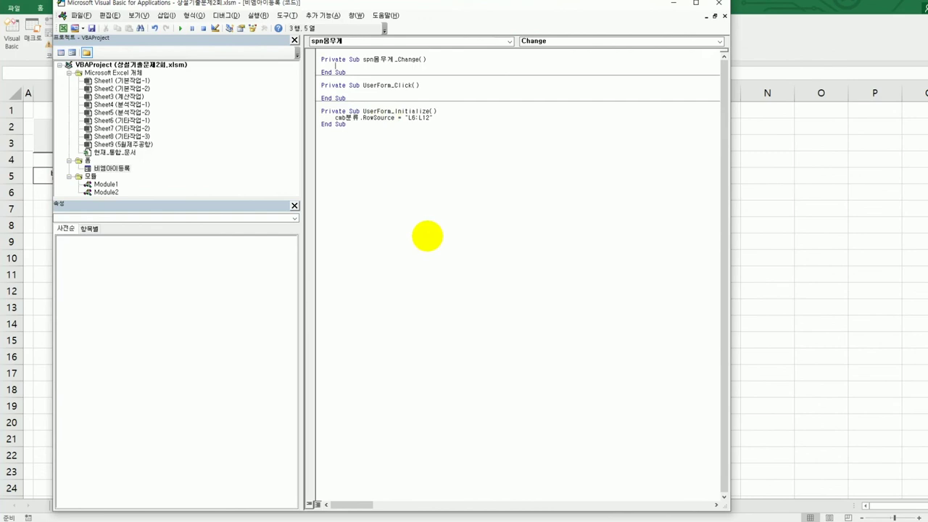
text(txt몸무게 = spn몸무게 +1)
key(Down)
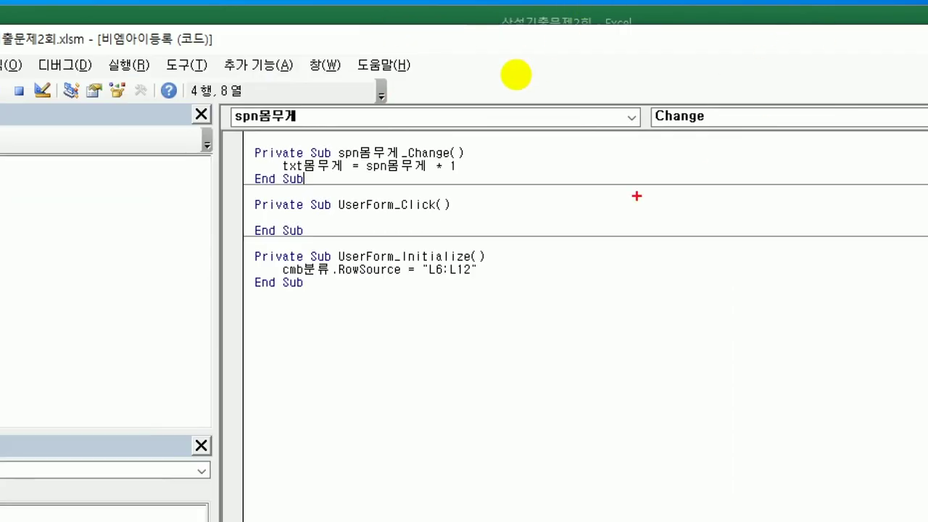
mouse_move(414, 304)
mouse_down()
mouse_move(430, 299)
mouse_move(435, 239)
mouse_move(435, 304)
mouse_up()
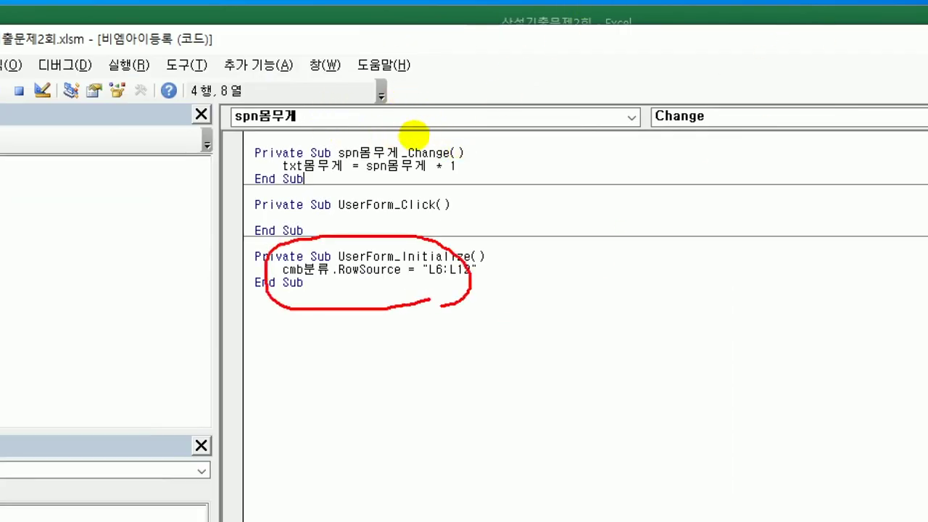
mouse_move(428, 187)
mouse_down()
mouse_move(279, 170)
mouse_move(420, 163)
mouse_move(410, 195)
mouse_up()
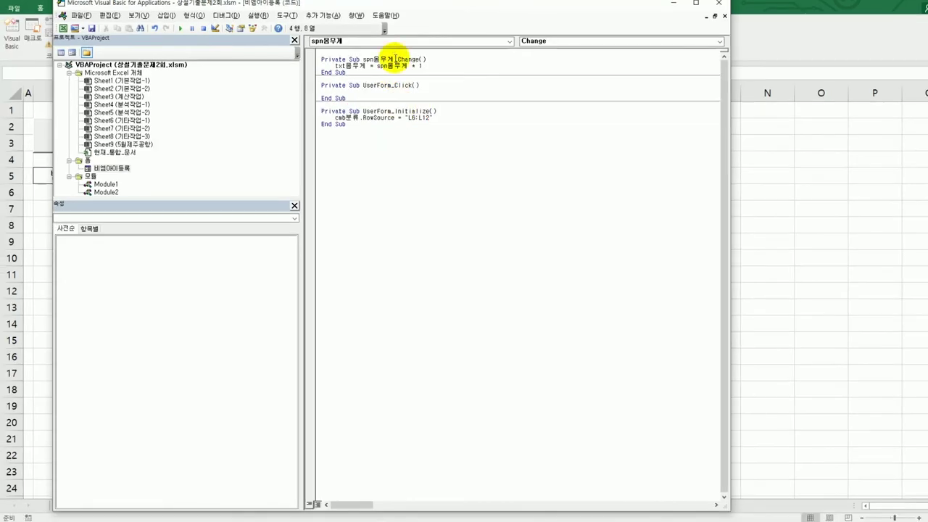
Step: Create the cmd종료_Click procedure and write [i3] = Now as its first line
click(397, 116)
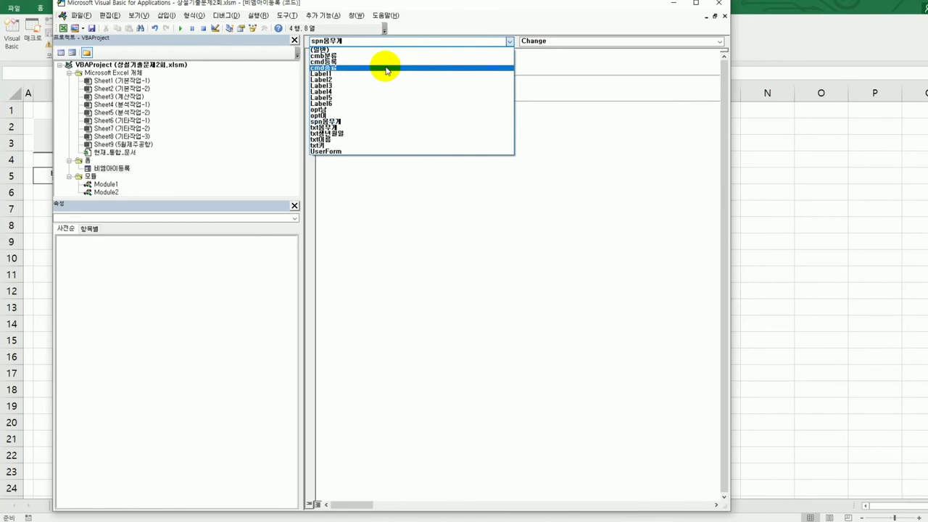
click(387, 69)
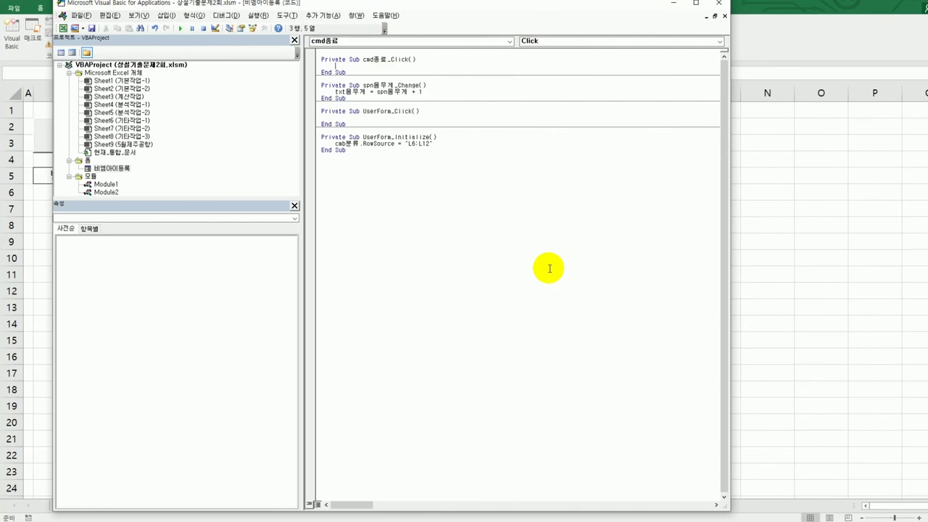
text(U)
text(nl)
text(o)
key(BackSpace)
key(BackSpace)
key(BackSpace)
text(nloaㅜNow)
key(Return)
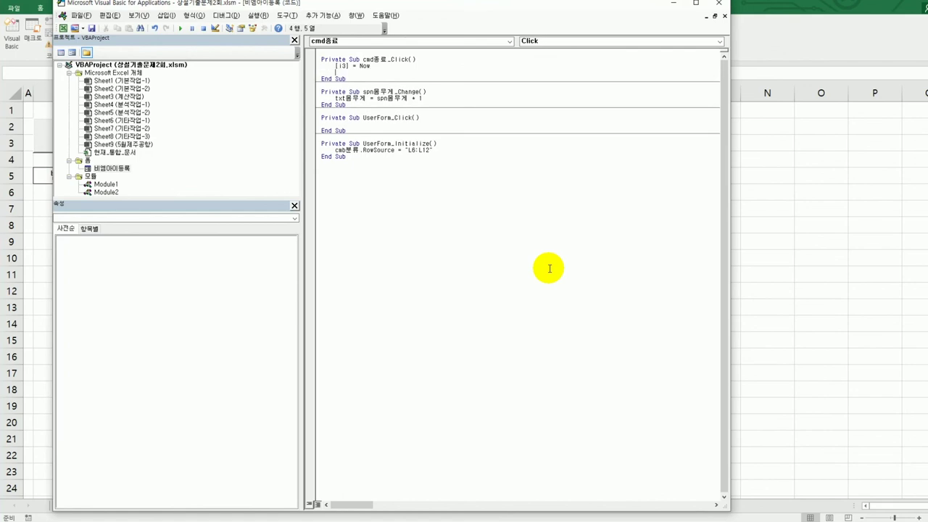
Step: Add [i3].Font.Italic = True and Unload Me to the cmd종료_Click procedure, and return to the worksheet
text([i3].font.italic = True)
key(Return)
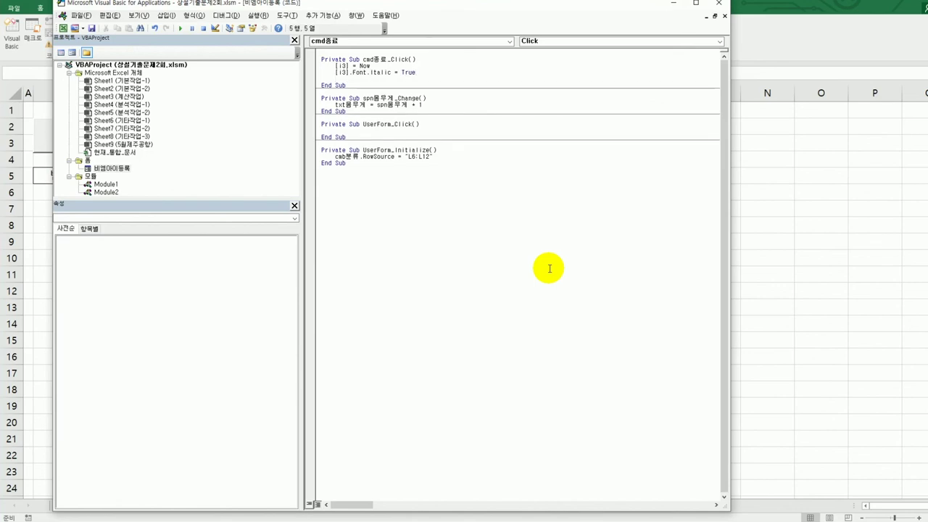
text(unload me)
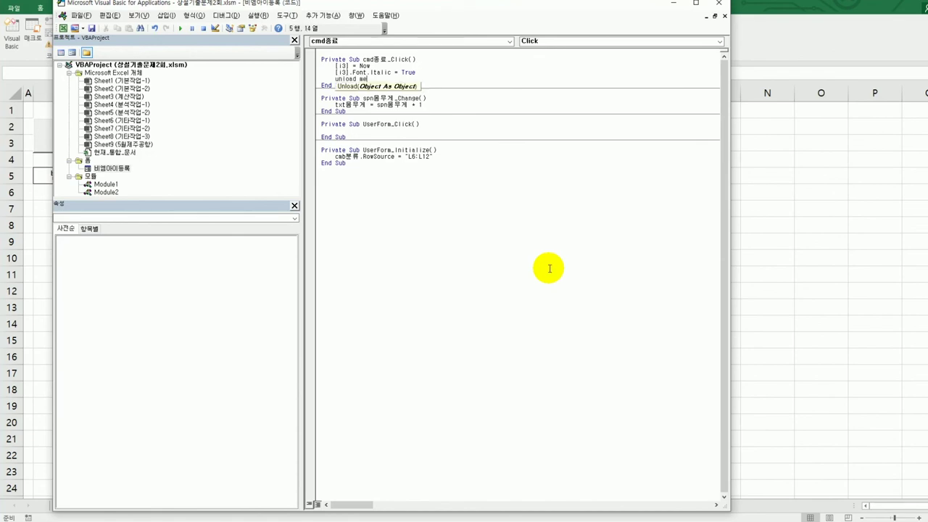
key(Down)
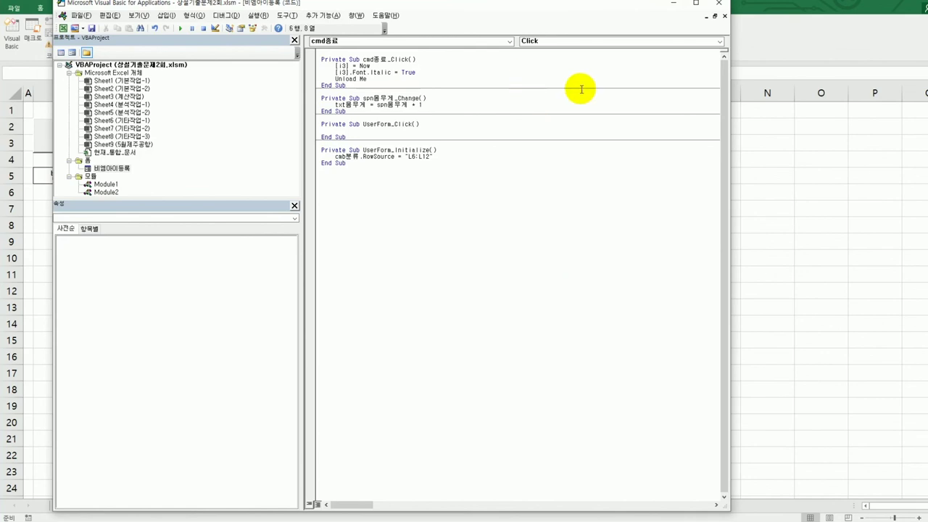
click(719, 3)
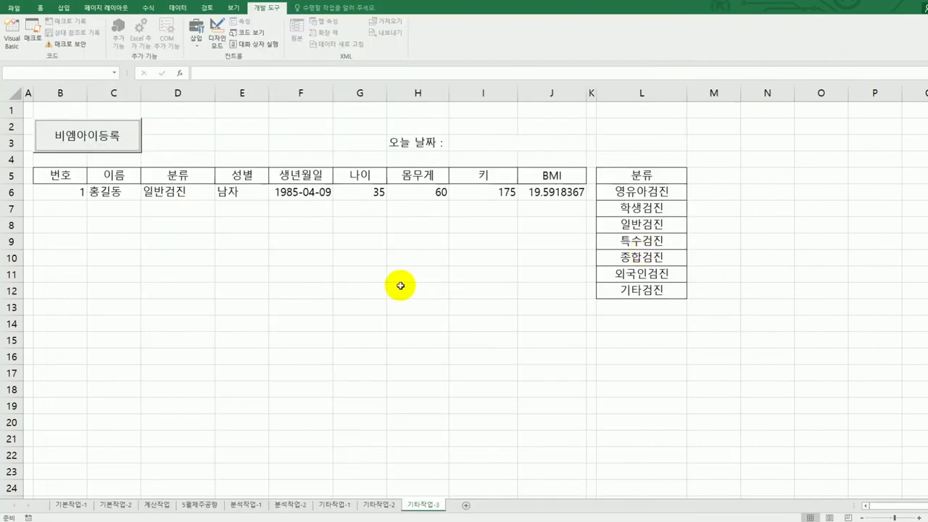
Step: Run the 비엠아이등록 button and check the items in the form's 분류 drop-down list
click(107, 143)
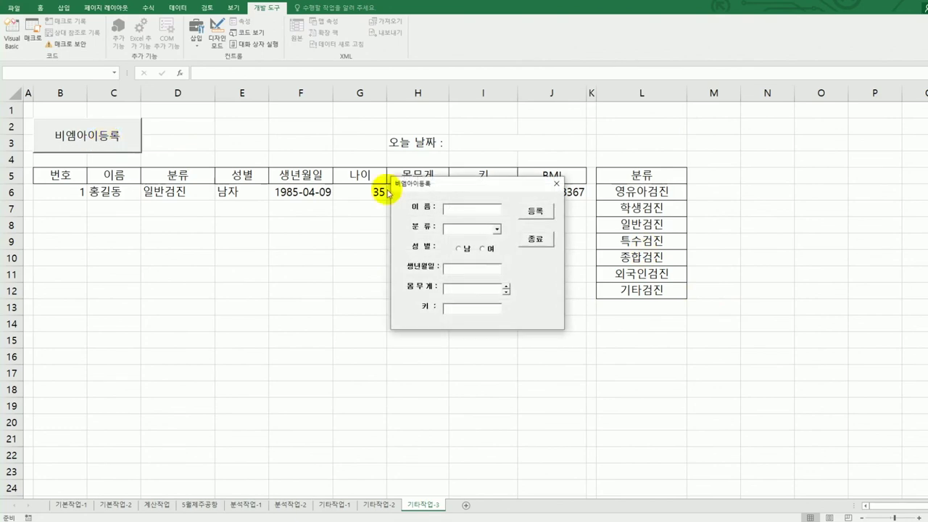
click(499, 229)
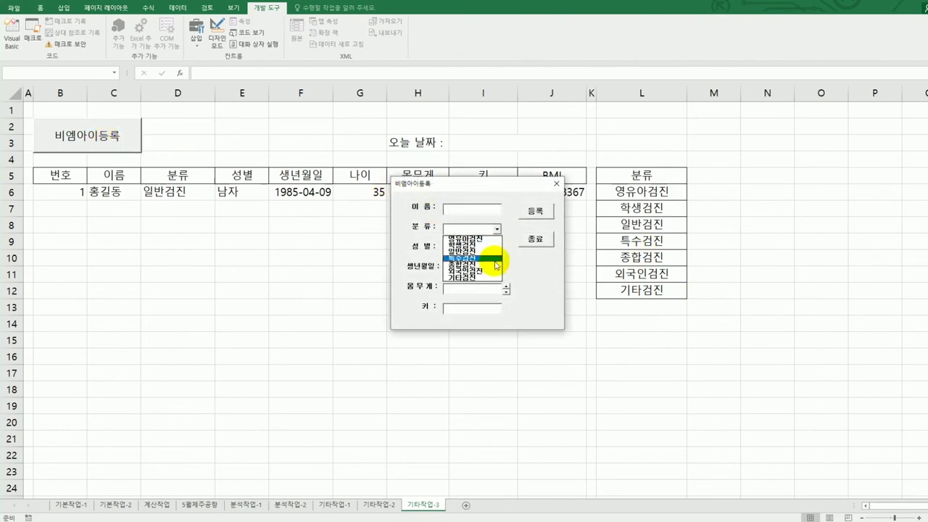
click(494, 230)
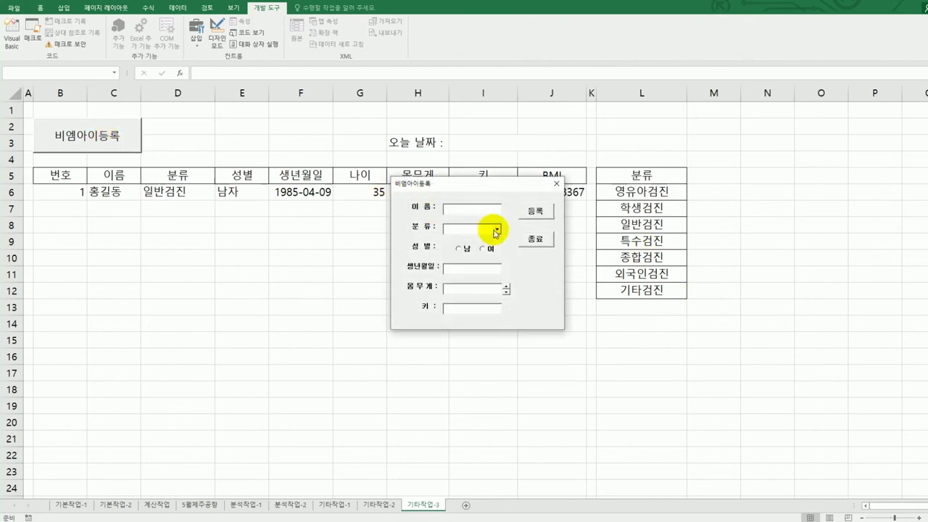
Step: Test the 몸무게 spin button in both directions, and end the form with 종료 to fill the date in cell I3
click(506, 288)
click(506, 287)
click(507, 287)
click(507, 288)
click(507, 288)
click(506, 288)
click(506, 288)
click(506, 294)
click(506, 294)
click(505, 294)
click(506, 294)
click(506, 295)
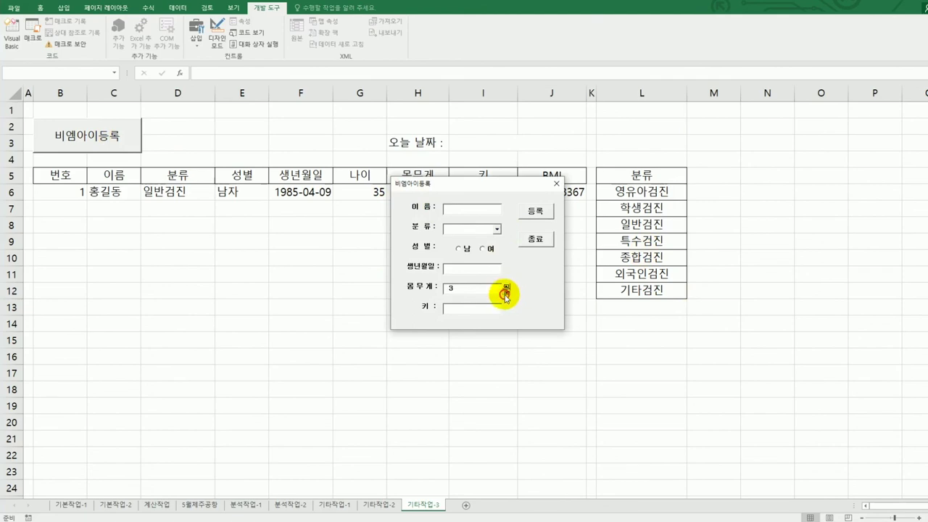
click(533, 239)
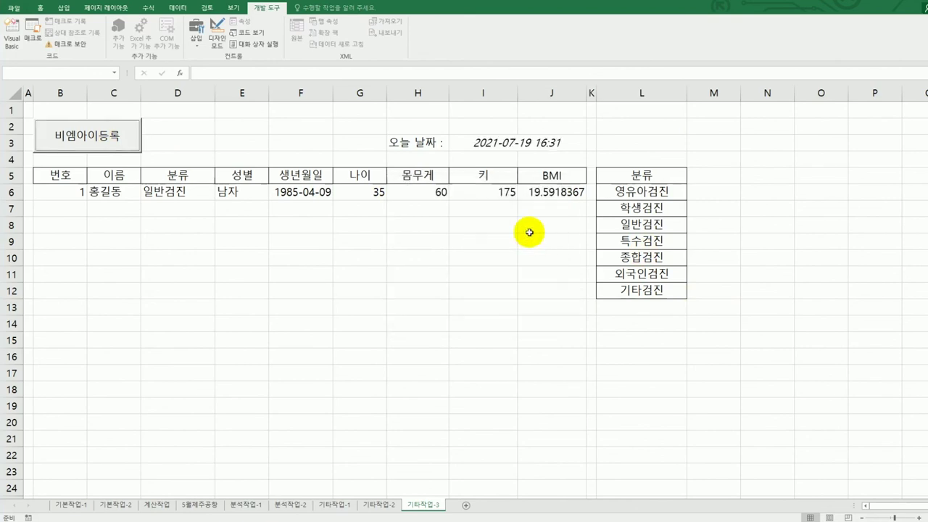
click(534, 143)
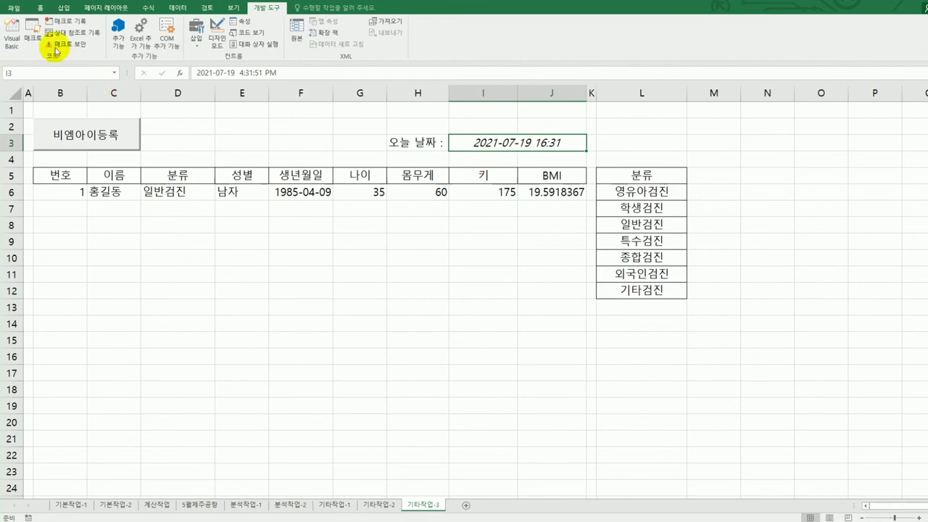
Step: Create an empty cmd등록_Click procedure in the 비엠아이등록 form's code and return to the worksheet
click(11, 35)
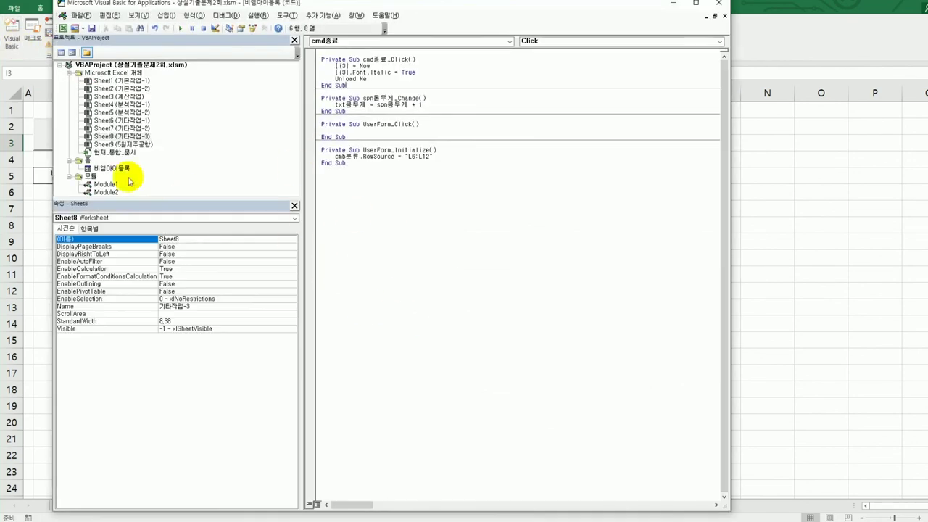
click(383, 40)
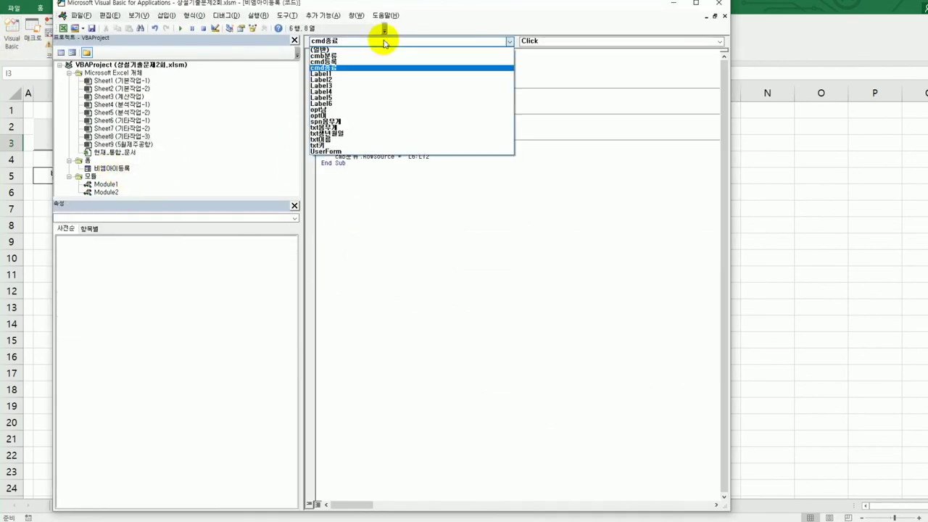
click(378, 63)
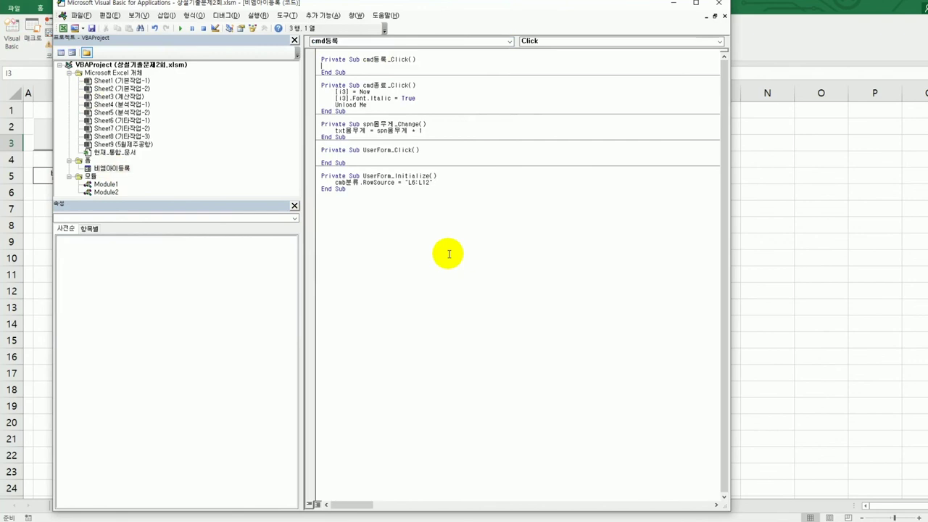
click(718, 3)
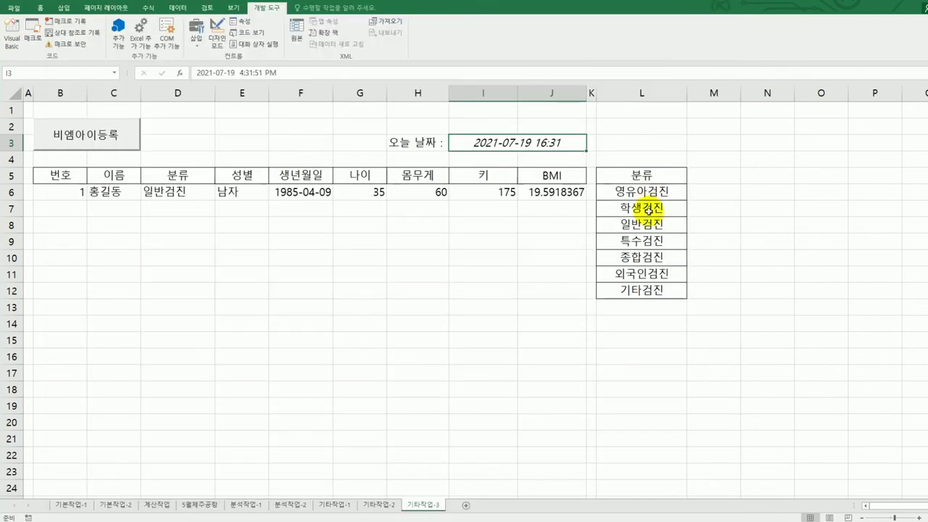
Step: Examine the table range from 번호 to BMI, the 오늘 날짜 cells and the blank row 4 between them
click(492, 277)
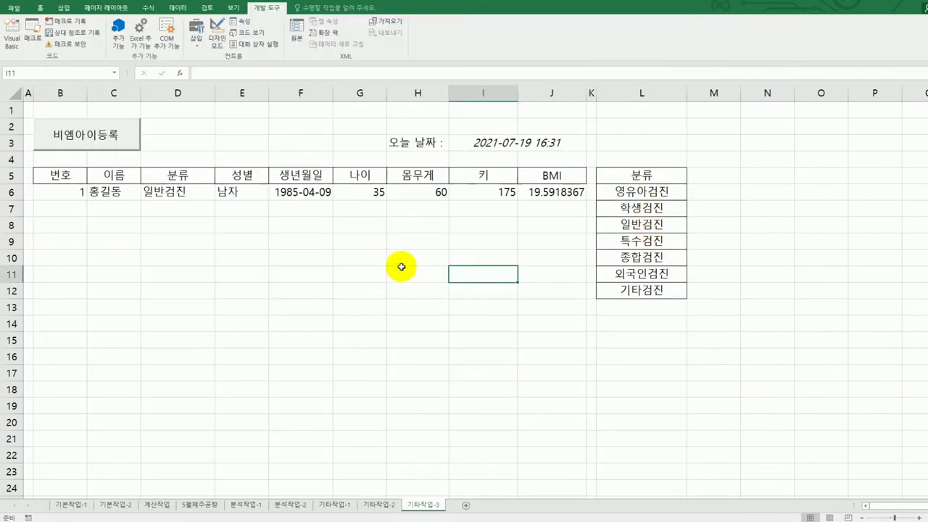
click(65, 178)
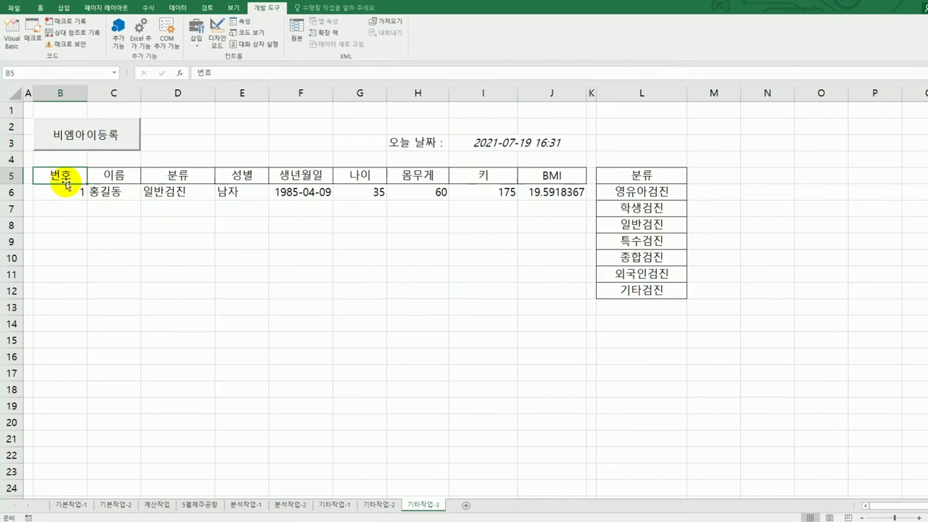
drag(68, 178, 549, 186)
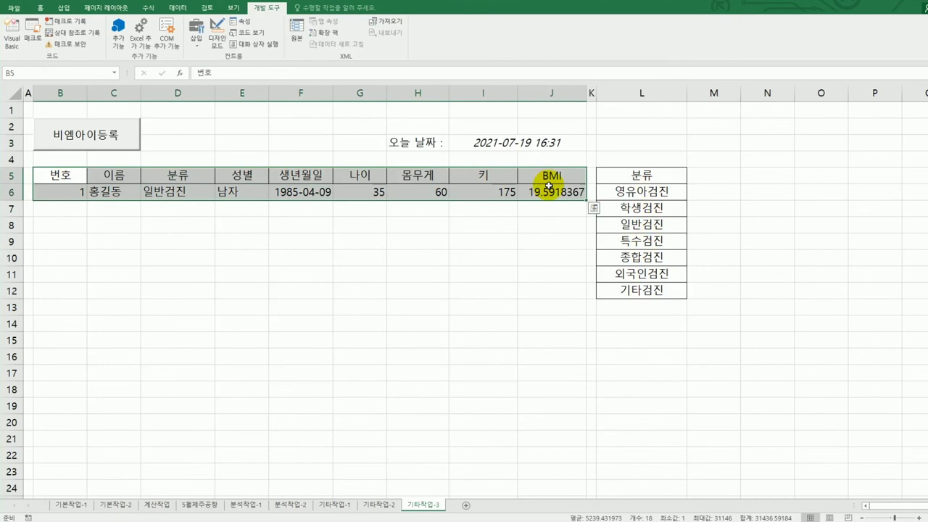
drag(409, 142, 531, 143)
drag(77, 157, 772, 159)
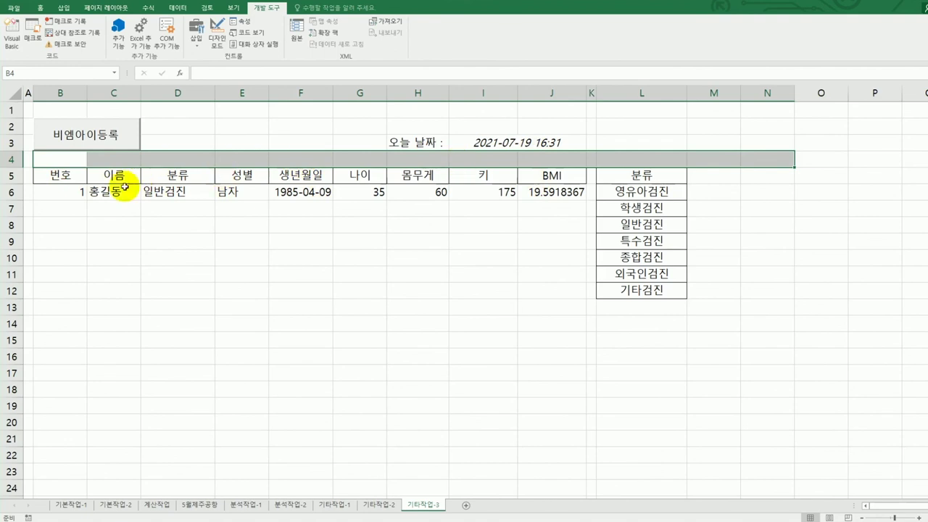
Step: Examine the table's header and first record, the rows above it, the next entry cell B7, and columns B and C
drag(68, 176, 212, 181)
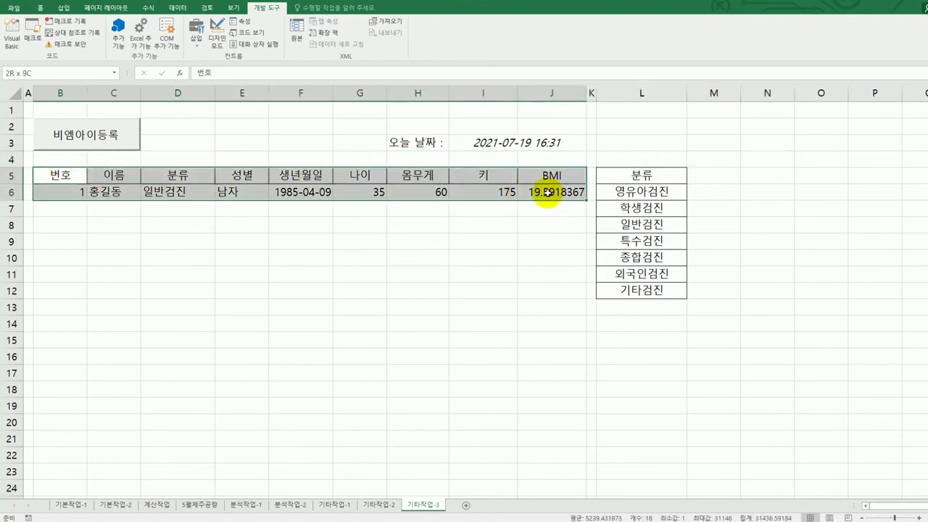
drag(549, 195, 549, 194)
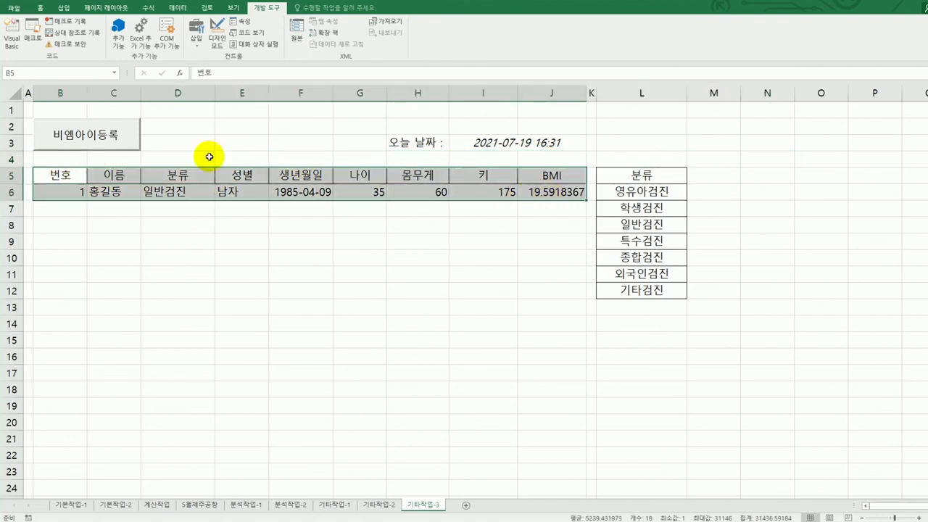
click(63, 216)
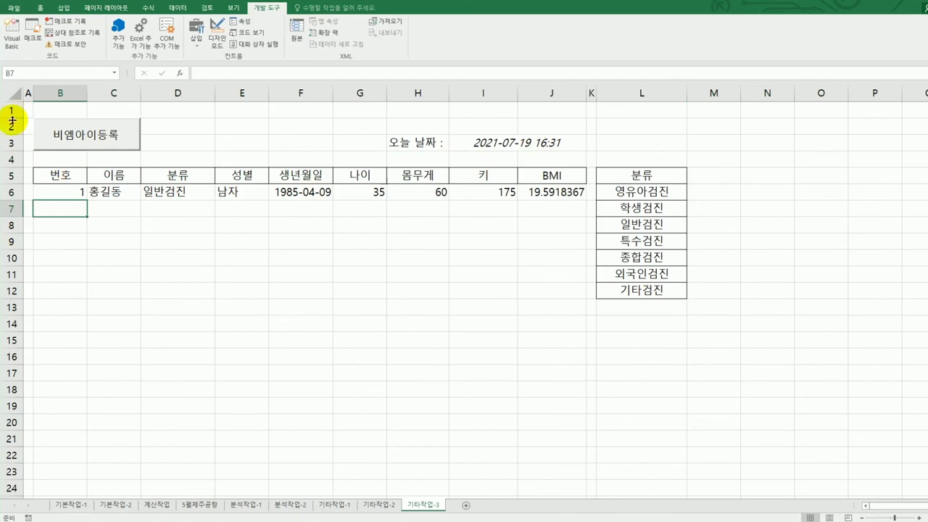
drag(12, 111, 17, 155)
click(58, 207)
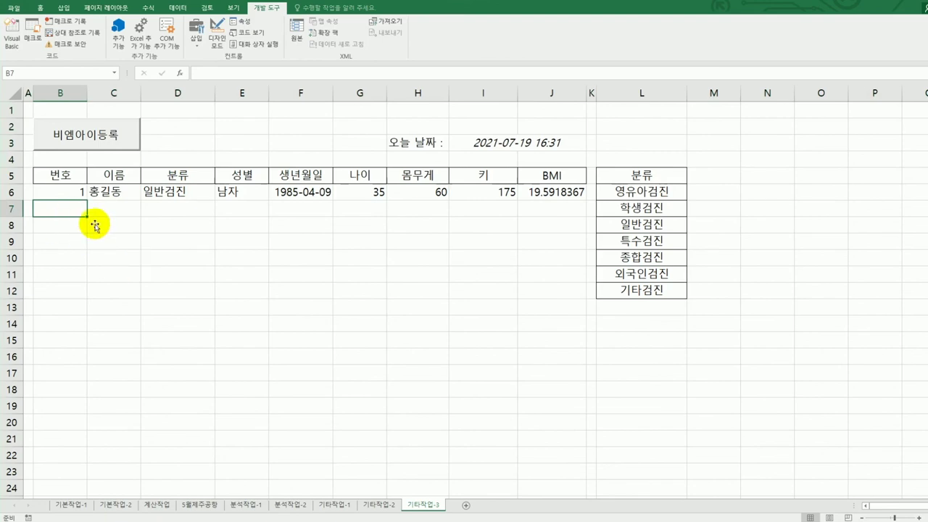
click(63, 93)
drag(63, 92, 128, 93)
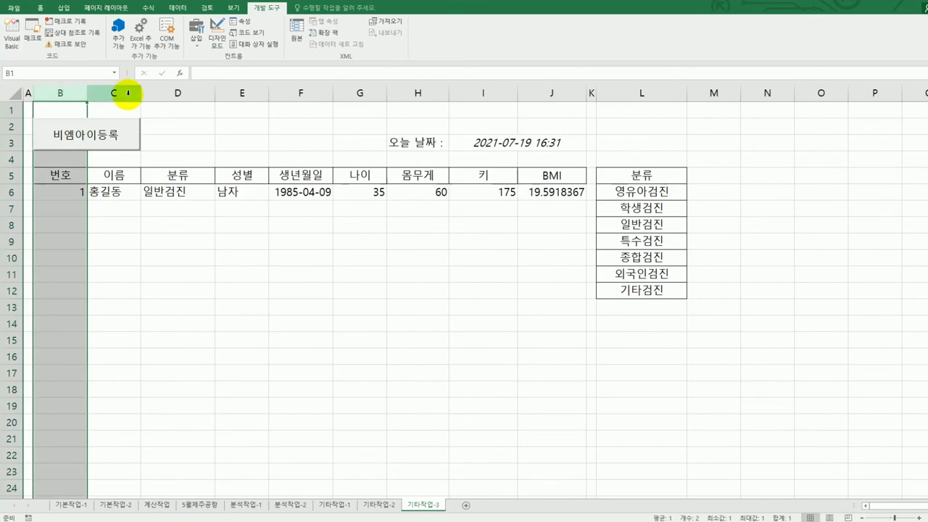
click(127, 93)
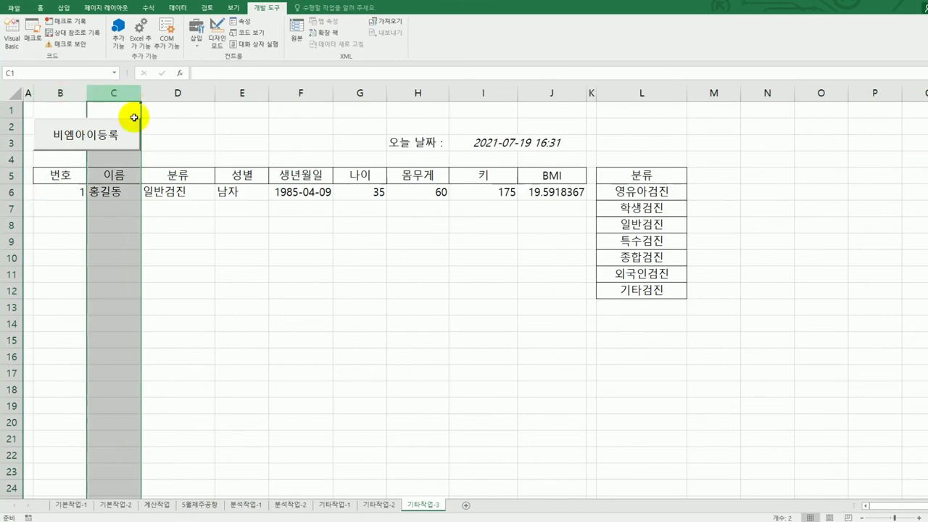
click(246, 319)
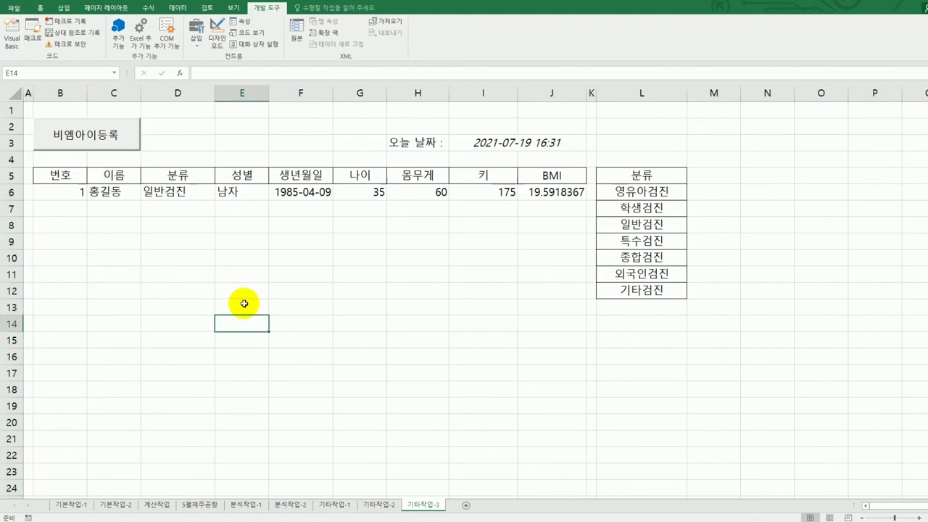
Step: Open the 비엠아이등록 form from the worksheet, review its input fields, and close it
click(118, 141)
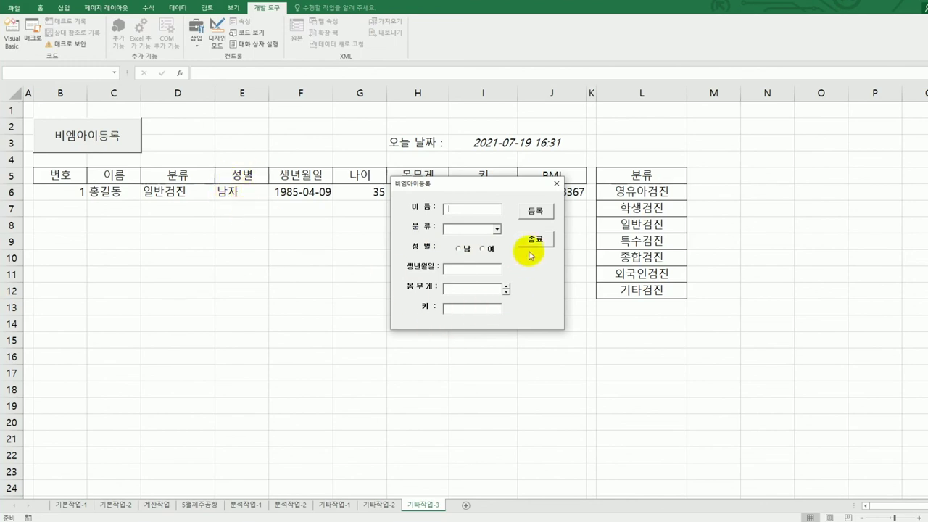
click(557, 183)
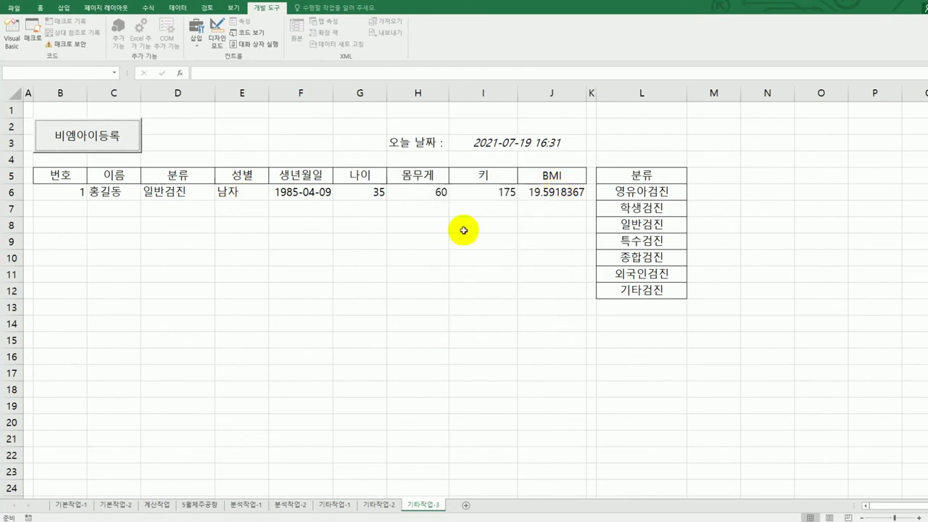
click(417, 275)
Step: Return to the form's code and begin an assignment to the variable i in the cmd등록_Click procedure
click(12, 35)
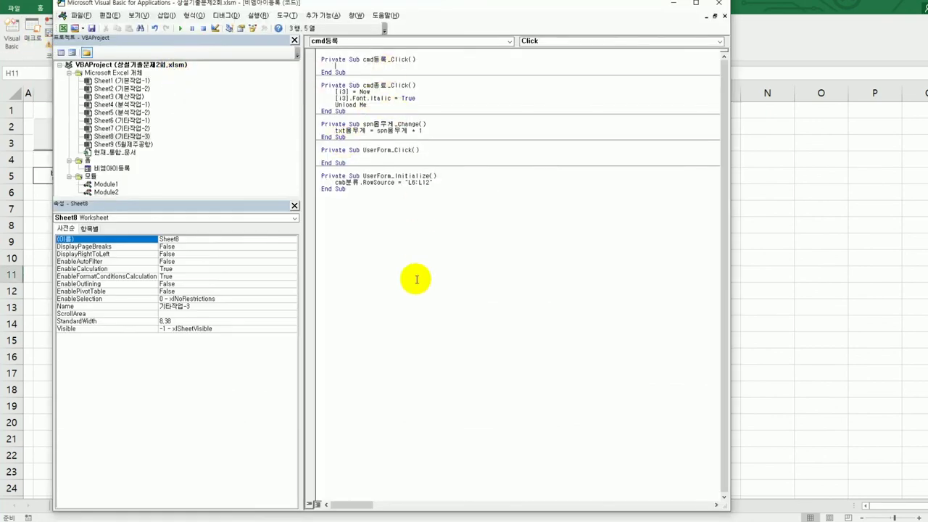
key(Return)
text(i =)
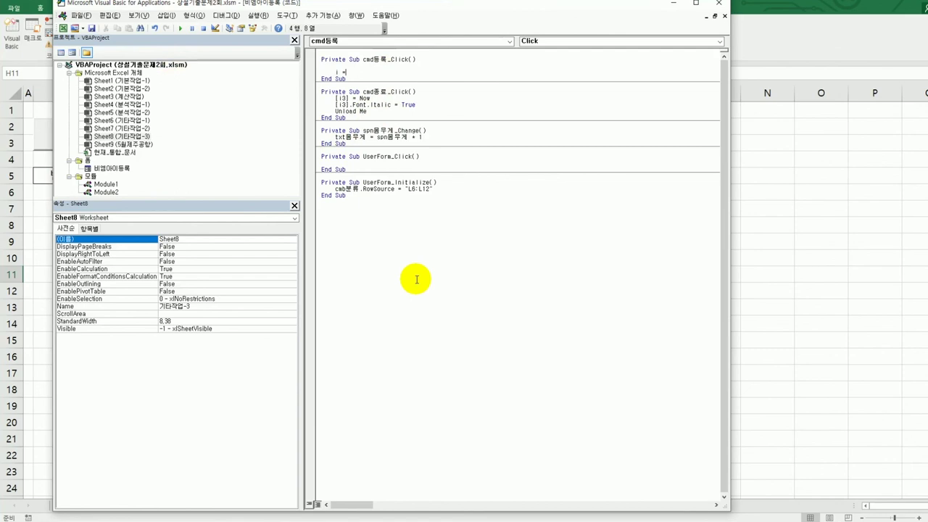
key(BackSpace)
key(BackSpace)
key(BackSpace)
text(dlqf)
key(BackSpace)
key(BackSpace)
key(BackSpace)
text(입력)
key(BackSpace)
key(BackSpace)
key(BackSpace)
text(입력행)
key(shift+Left)
key(shift+Left)
key(shift+Left)
text(i)
text(c)
key(BackSpace)
Step: Complete the row variable assignment as i = Range("B5").CurrentRegion.Rows.Count + 5
text(range()
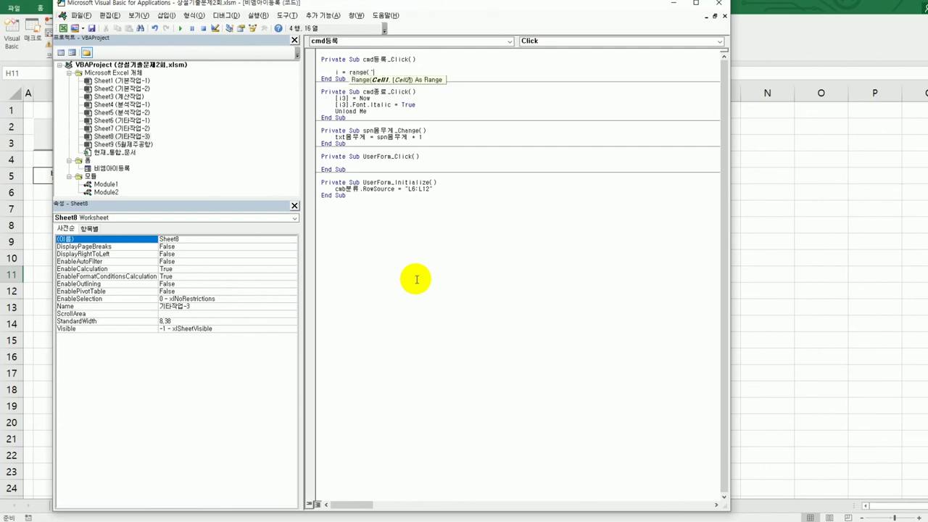
text("B4)
key(BackSpace)
text(5").cu)
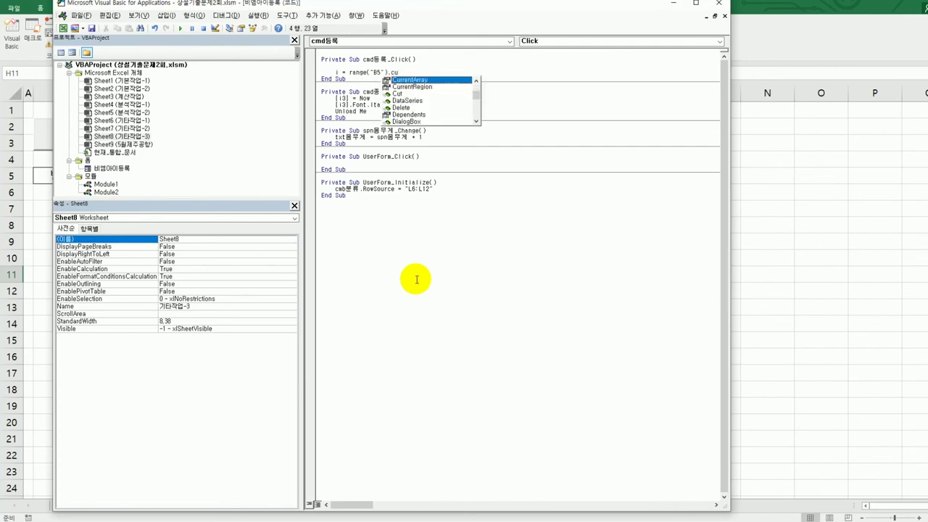
key(Down)
key(Tab)
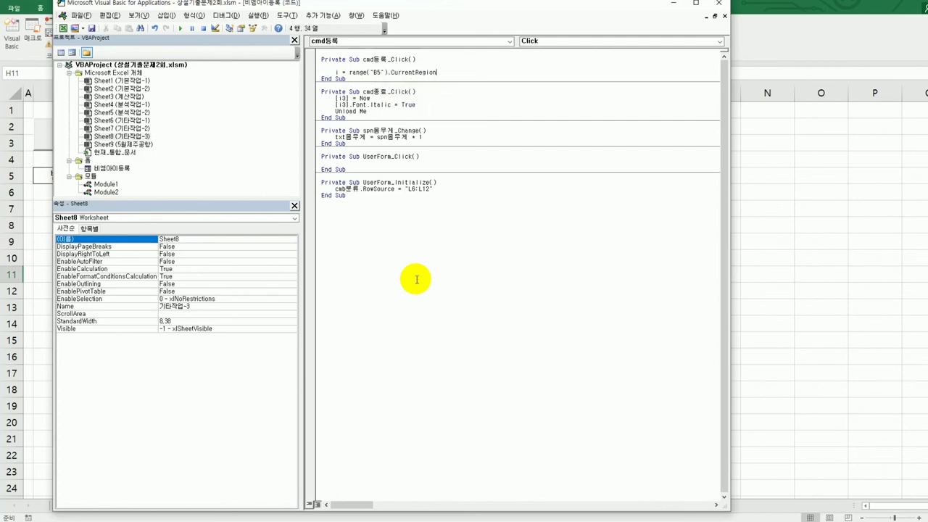
text(.rows)
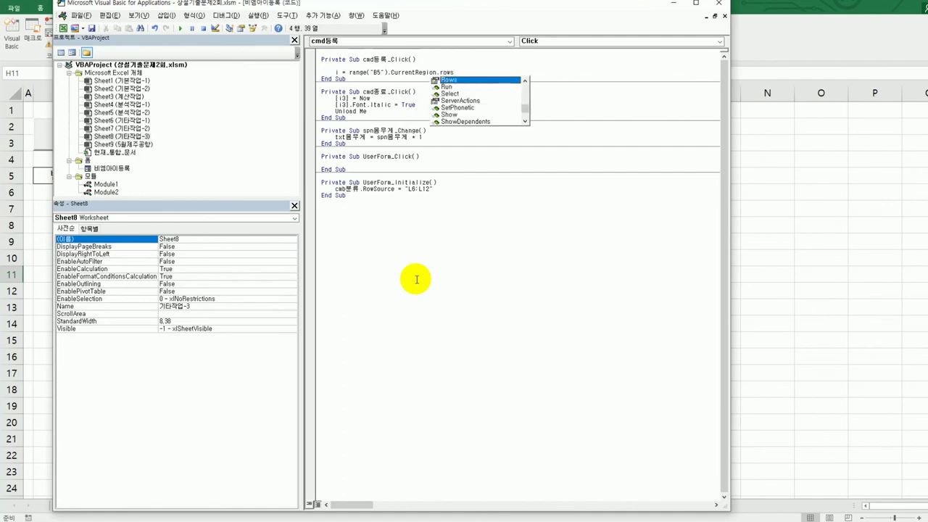
text(.count )
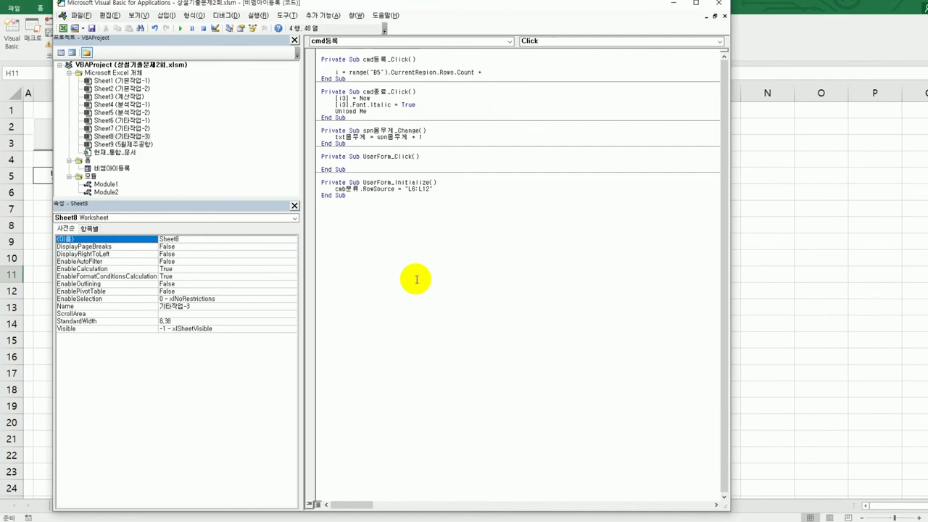
text(+ 5)
key(Return)
Step: Add the 번호 statement Cells(i, 2) = Range("b5").CurrentRegion.Rows.Count below a blank line
key(Return)
text(cells(i,)
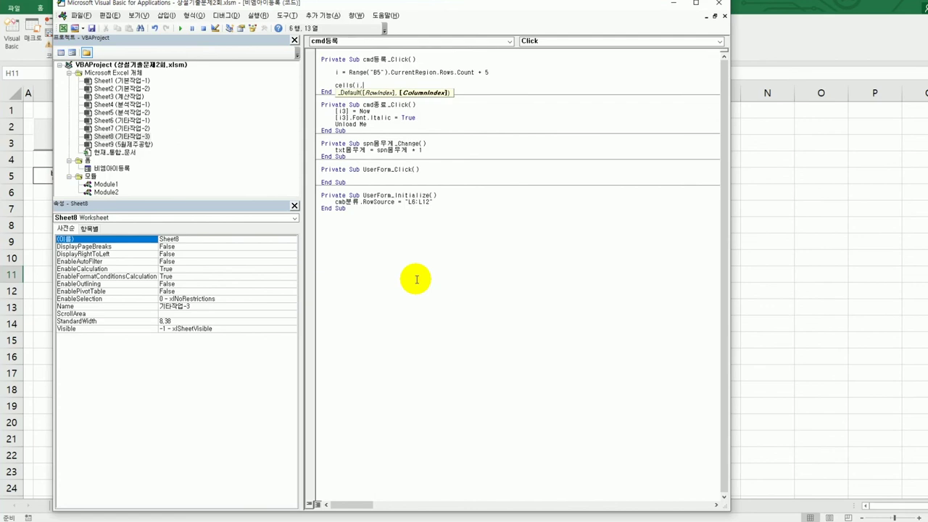
text(2) )
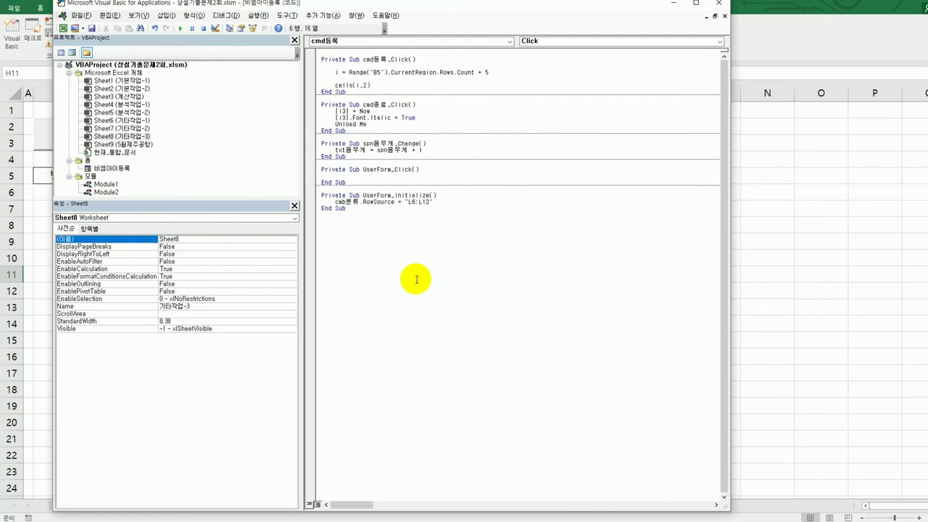
text(=)
text(range("b)
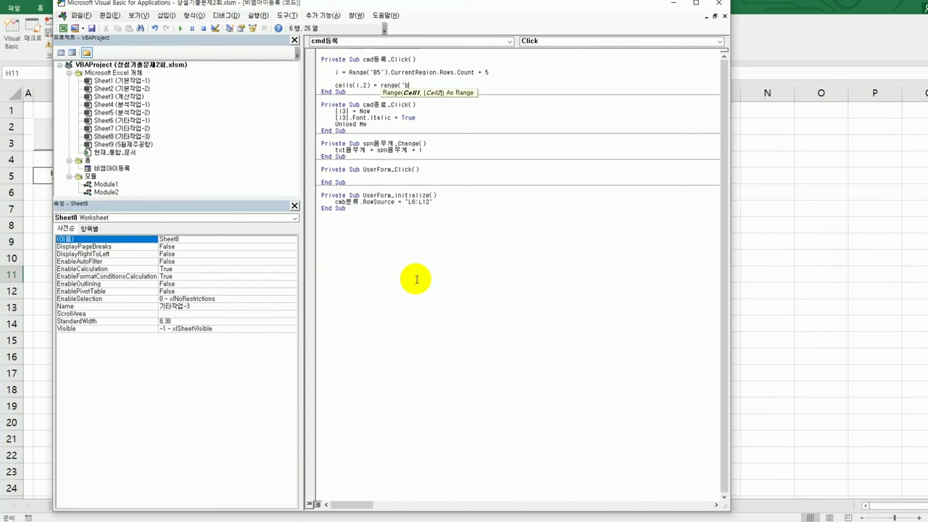
text(45").cu)
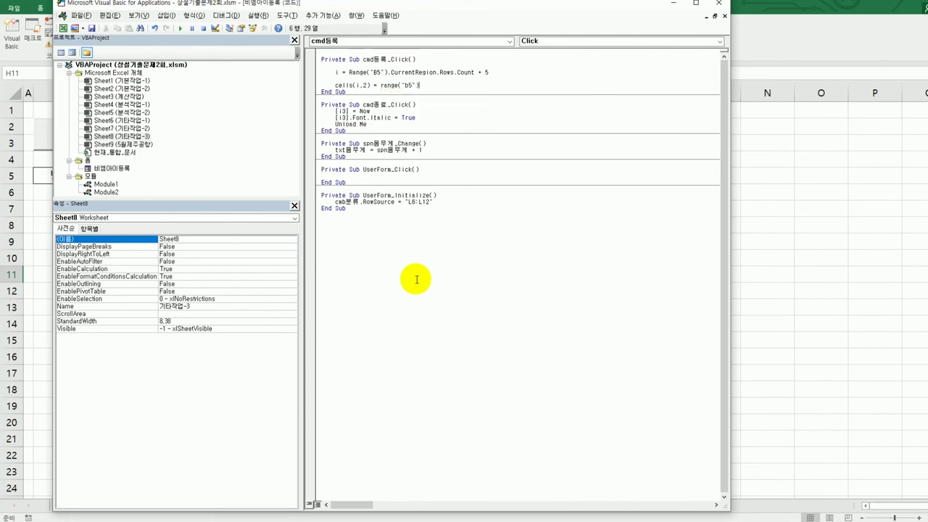
text(r)
key(Tab)
text(.rows)
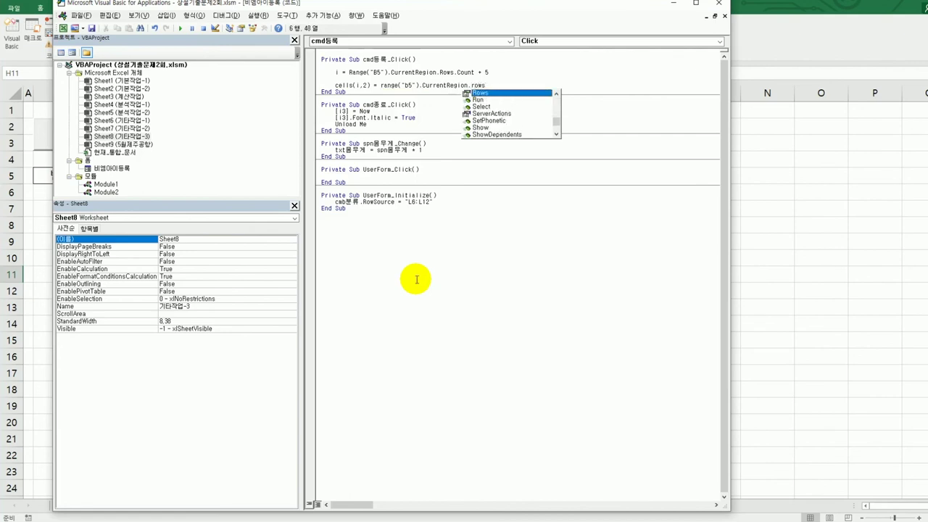
text(.count)
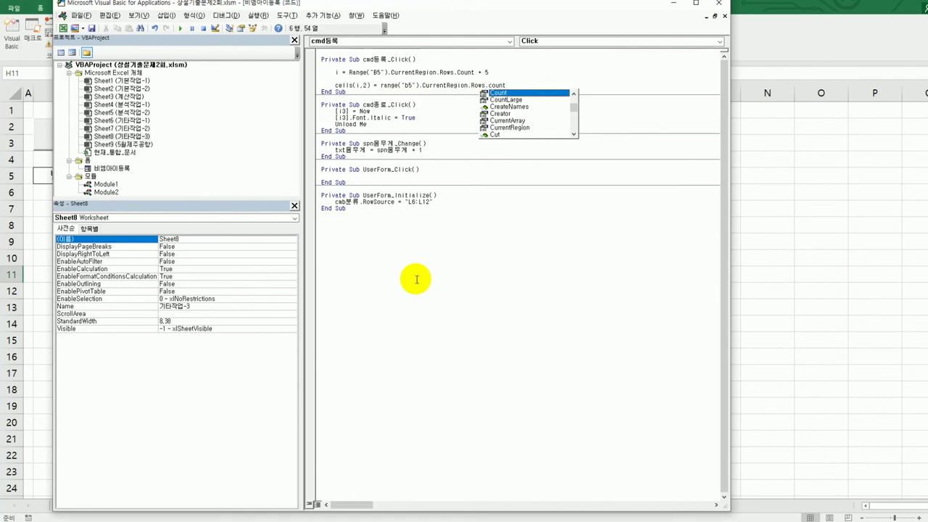
key(Tab)
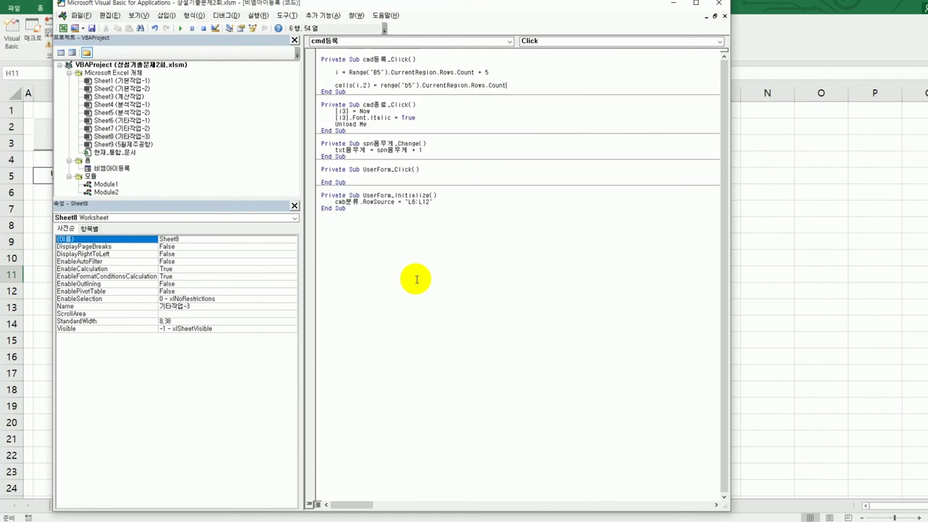
key(Return)
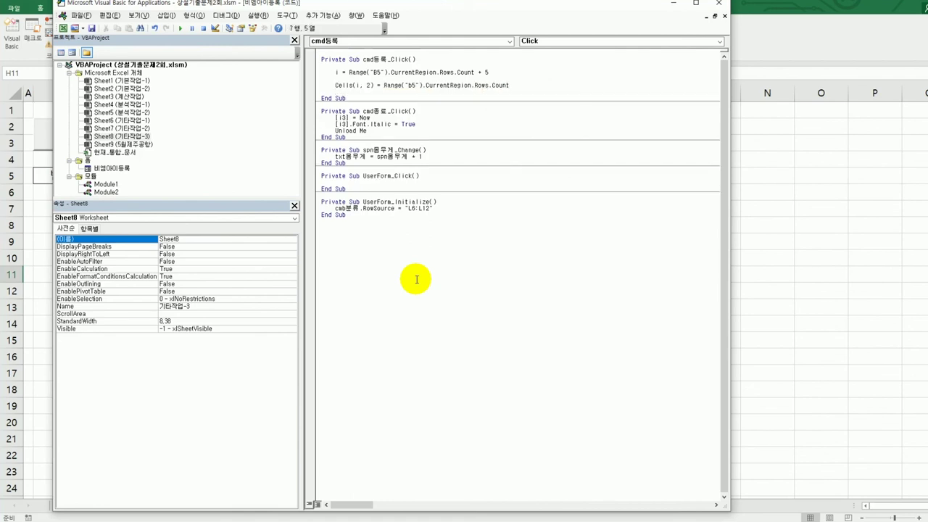
Step: Add the statement Cells(i, 3) = txt이름 to write the name to the third column
text(cells(i)
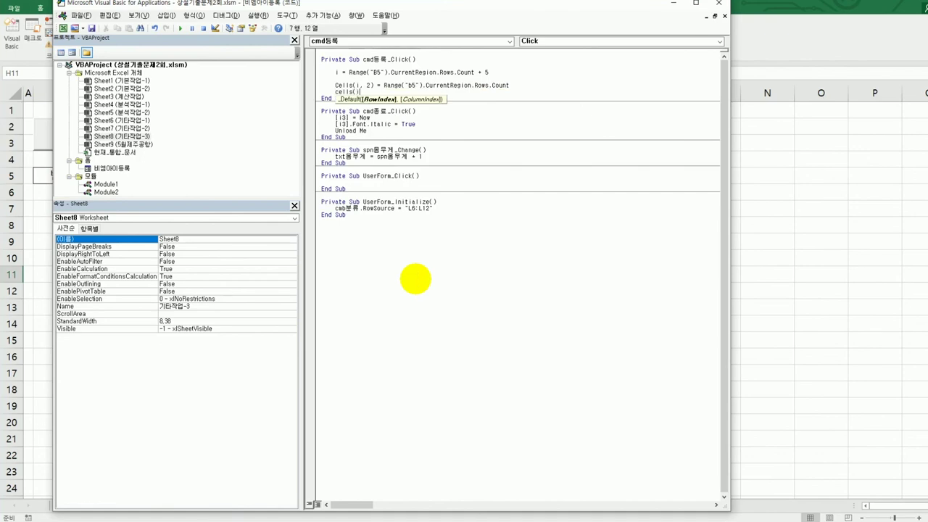
text(,3) =)
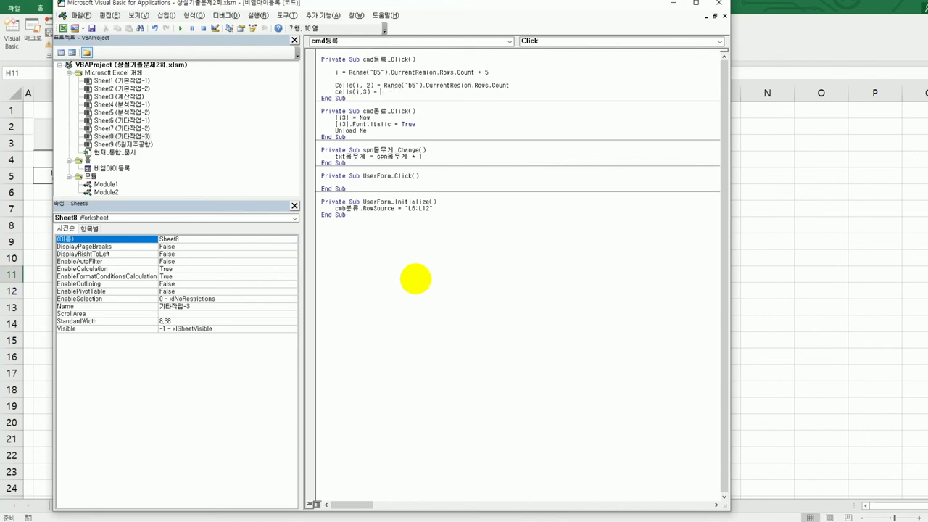
key(Hangul)
text(txt이름)
key(Return)
Step: Duplicate the txt이름 statement on the next line and change the copy to Cells(i, 4) = cmb분류
key(shift+End)
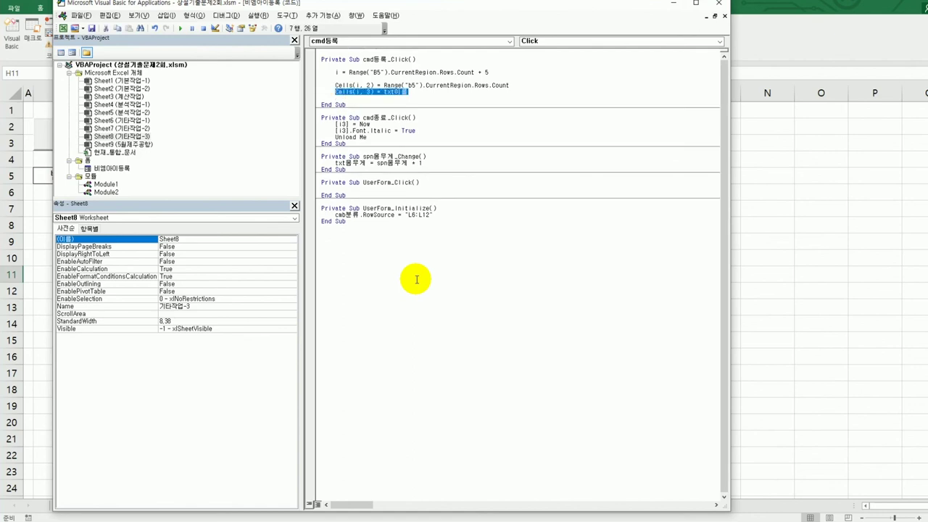
key(ctrl+c)
key(Home)
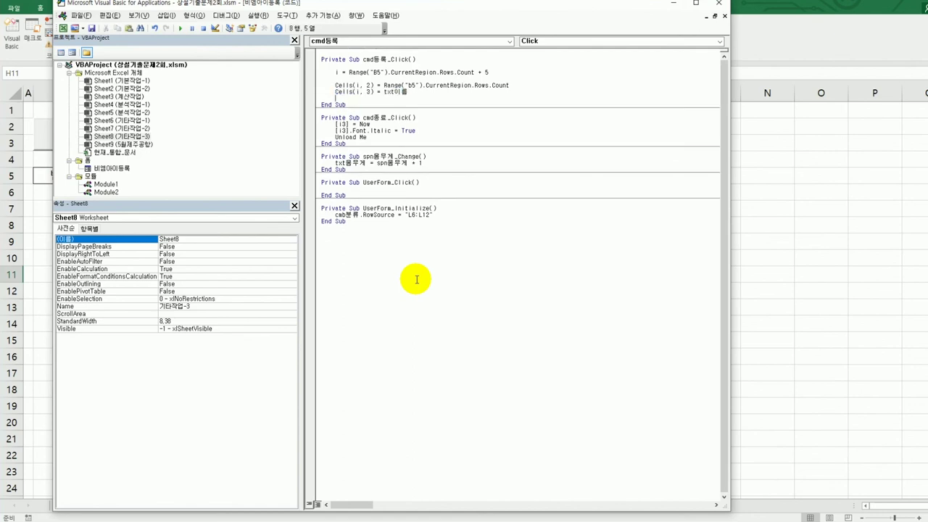
key(ctrl+v)
key(End)
key(Left)
key(Left)
key(Left)
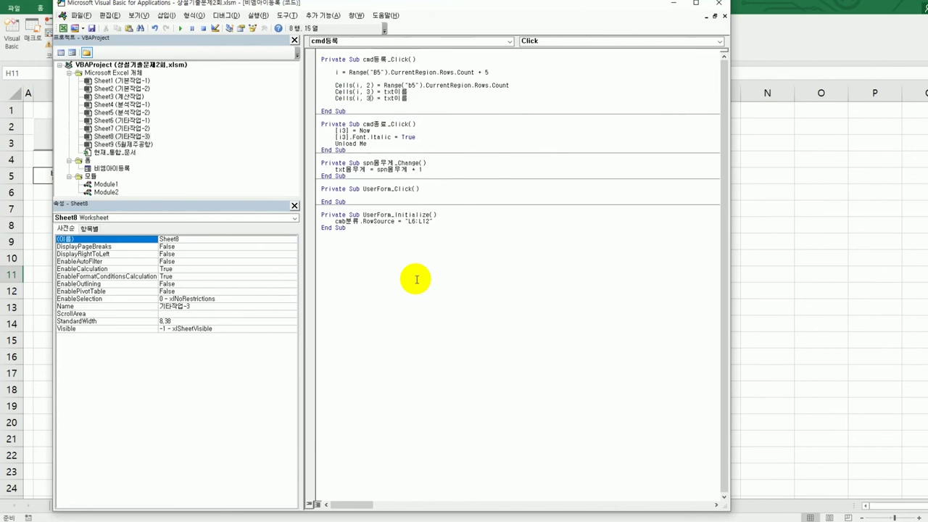
key(shift+Right)
text(4)
key(shift+Right)
key(shift+Right)
key(shift+Right)
key(shift+Right)
key(shift+Right)
text(cmb분류)
key(Return)
Step: Add an If opt남 = True Then condition below a blank line, with Cells(i, 5) = "남자" inside it
key(Return)
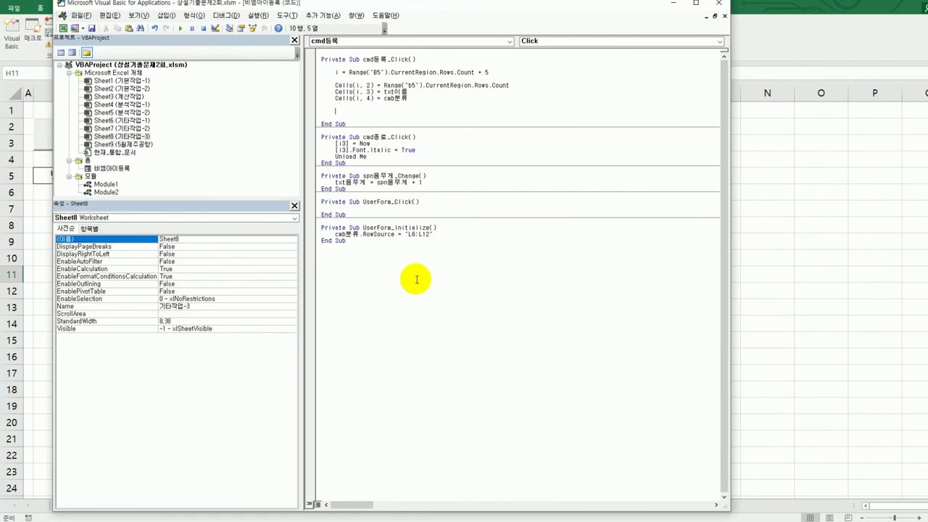
text(if 0)
text(pt남 = )
text(true then)
key(Return)
key(ctrl+v)
key(Left)
key(Left)
key(Left)
key(Left)
key(Left)
key(Left)
key(Left)
key(Left)
key(Left)
key(Left)
key(shift+Right)
text(5)
key(Right)
key(Right)
key(Right)
key(Right)
key(shift+End)
text("남)
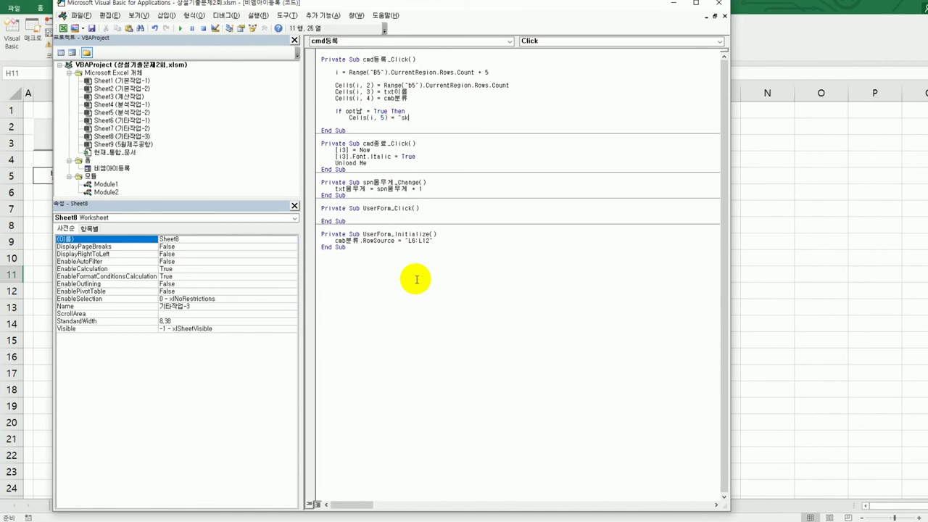
text(자")
key(Return)
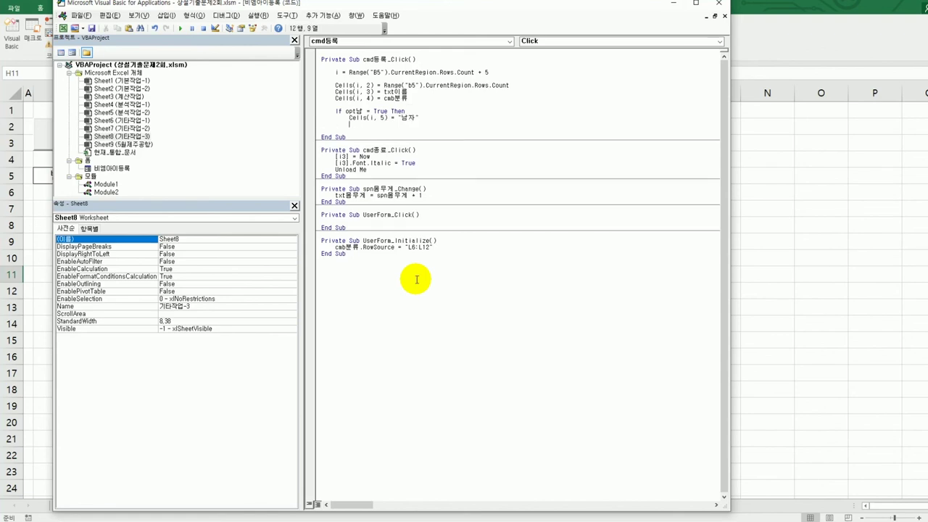
Step: Add an Else branch with Cells(i, 5) = "여자" and close the gender condition with End If
text(Else)
key(Return)
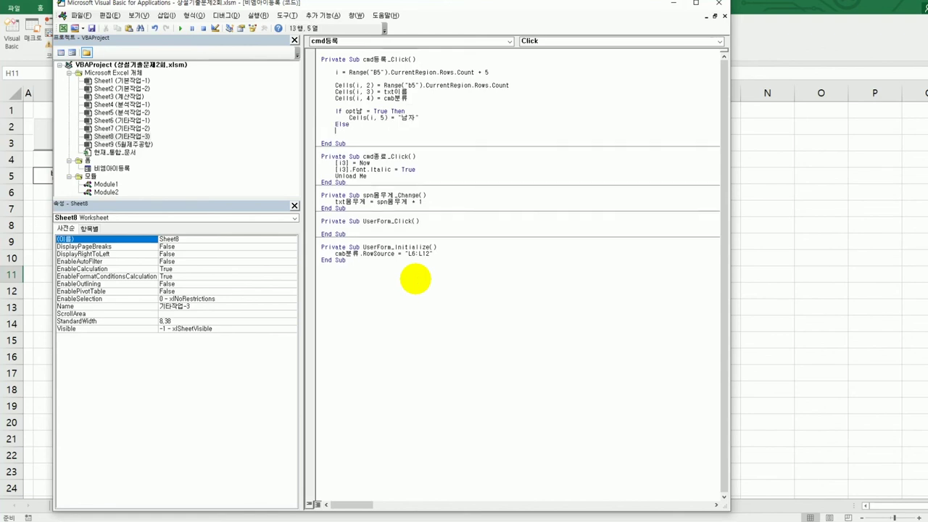
key(Up)
key(shift+End)
key(Down)
key(ctrl+v)
key(shift+Right)
text(du)
key(BackSpace)
key(BackSpace)
text(자)
key(Return)
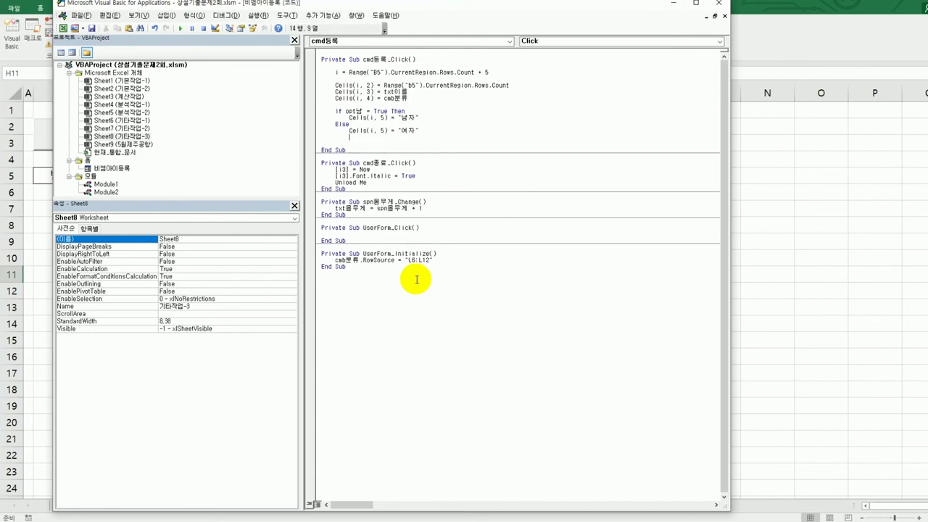
text(end if)
key(Return)
key(Return)
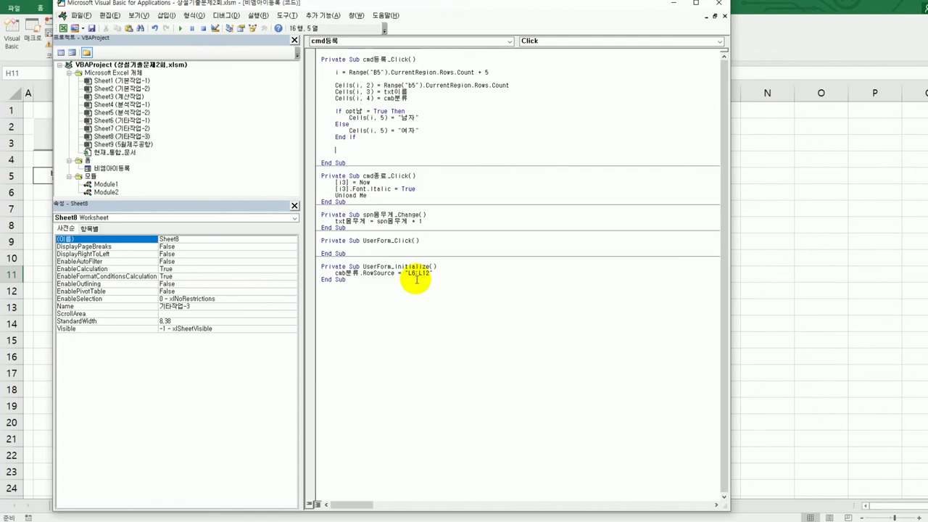
Step: Add the statement Cells(i, 6) = txt생년월일.Value below the gender condition to write the birth date to the sixth column
key(ctrl+v)
key(Home)
key(shift+Tab)
key(Right)
key(Right)
key(Right)
key(Right)
key(Right)
key(Right)
key(Right)
key(Right)
key(shift+End)
text(txt생년월일.Value)
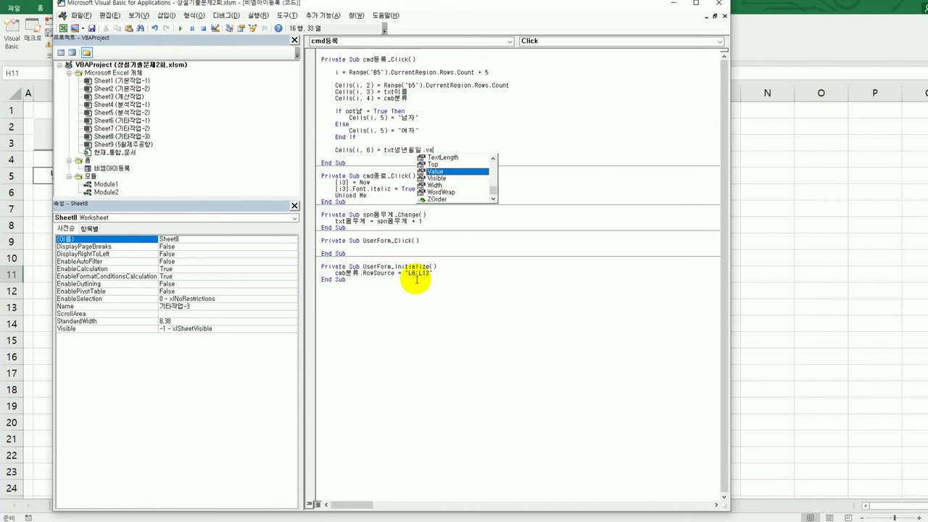
key(Return)
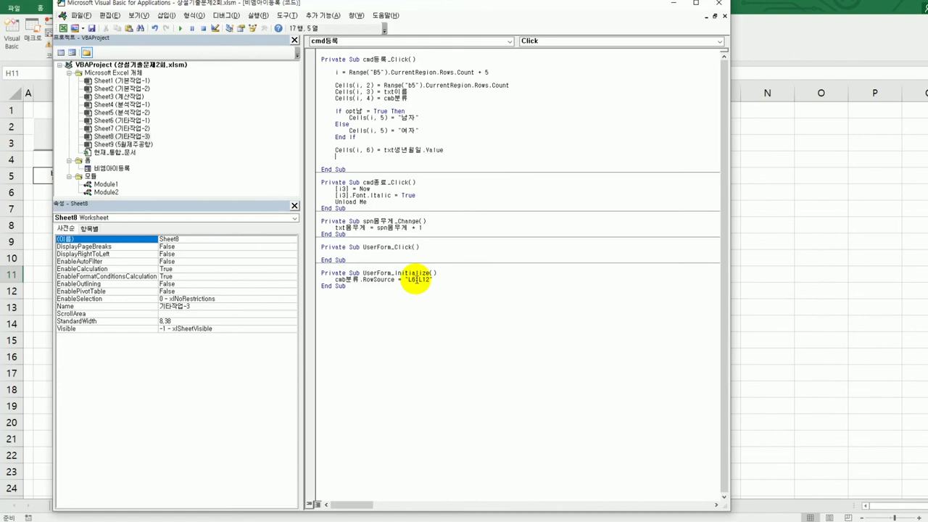
key(Return)
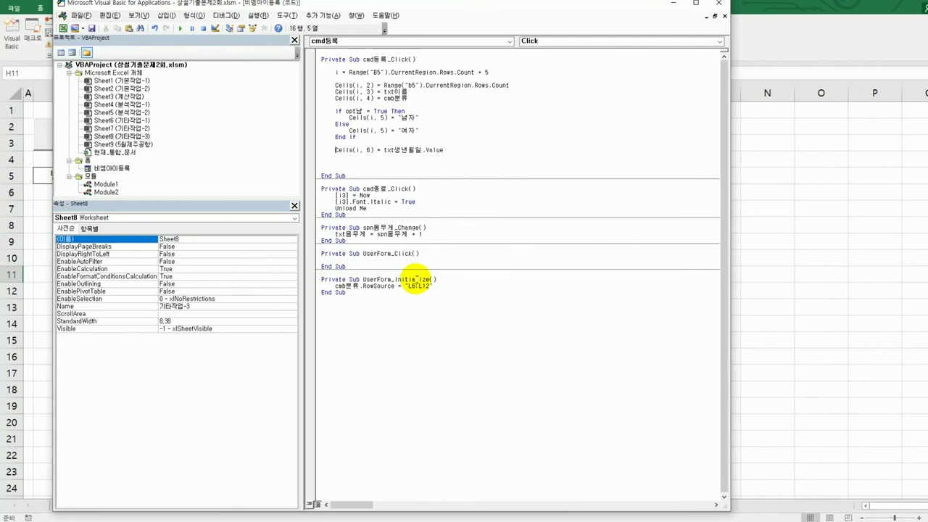
Step: Add a seventh-column age statement on the next line, Cells(i, 7) = Year(Date) - Year(Cells(i, 6))
key(ctrl+v)
key(BackSpace)
key(Right)
key(Right)
key(Right)
key(Right)
key(Right)
key(Right)
key(Right)
key(shift+End)
text(ㅂear(da)
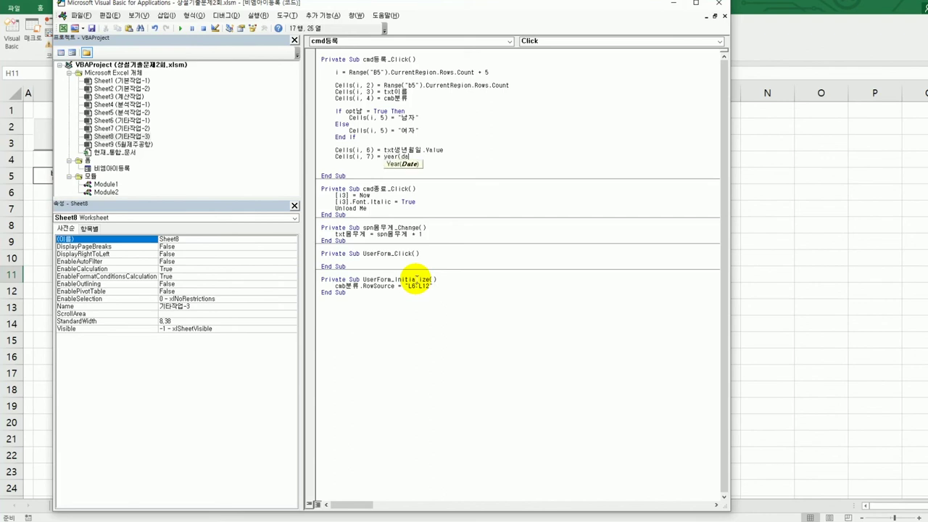
text(te) - year()
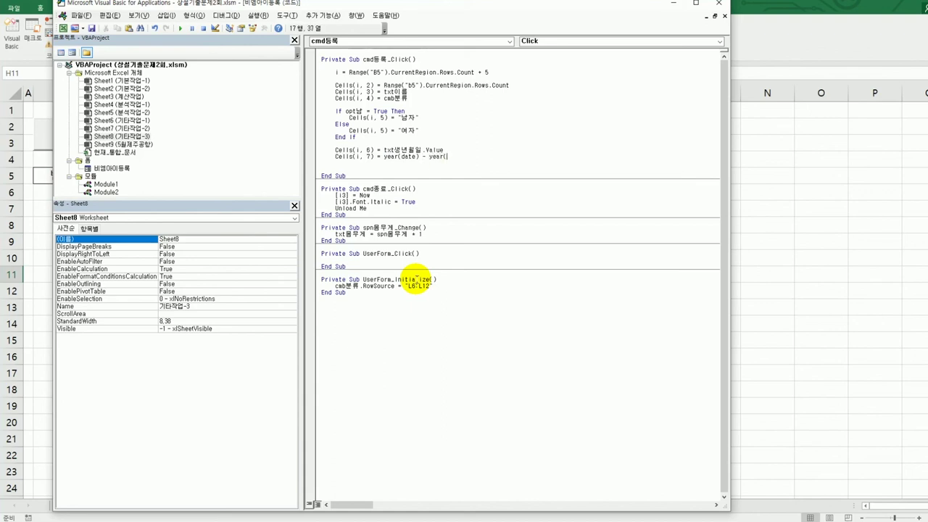
text(cells()
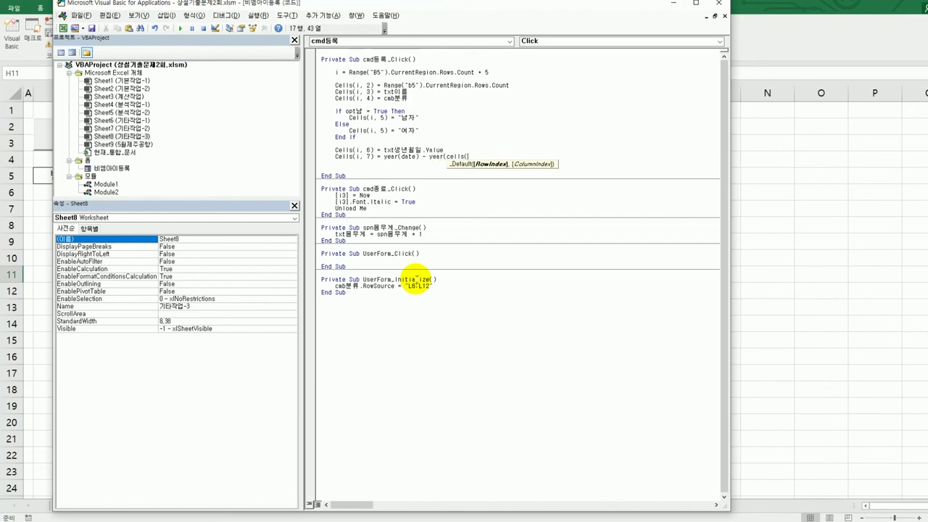
text(i,6))
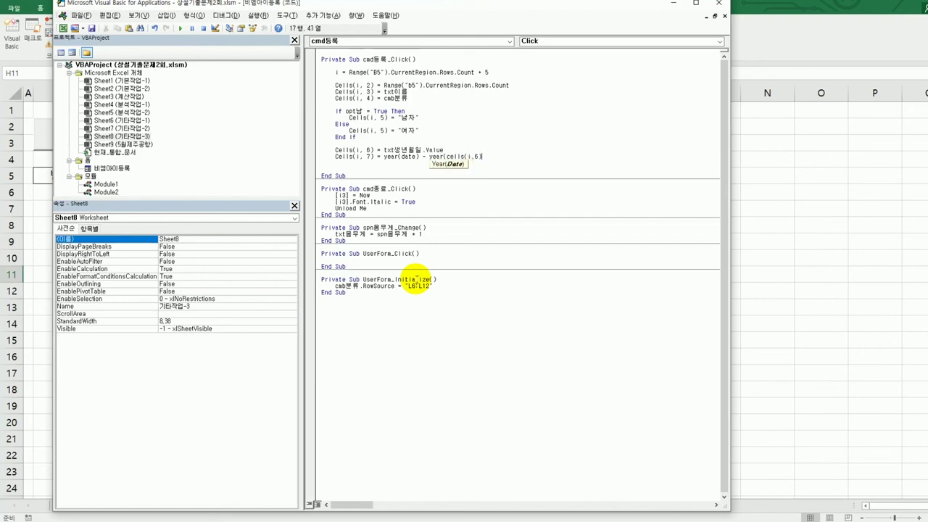
text())
key(Return)
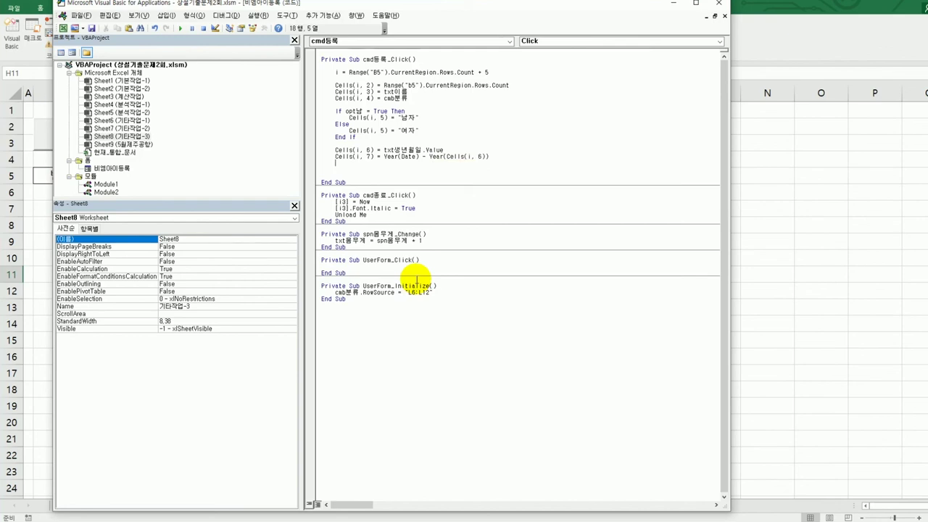
Step: Replace the subtracted Year term in the age statement with Left(txt생년월일, 4)
key(Right)
key(Right)
key(Right)
key(Right)
key(Right)
key(Right)
key(Right)
key(Right)
key(Right)
key(Right)
key(Right)
key(Right)
key(Right)
key(Right)
key(Right)
key(Right)
key(Right)
key(Right)
key(Right)
key(Right)
key(shift+End)
text(left()
text(cells()
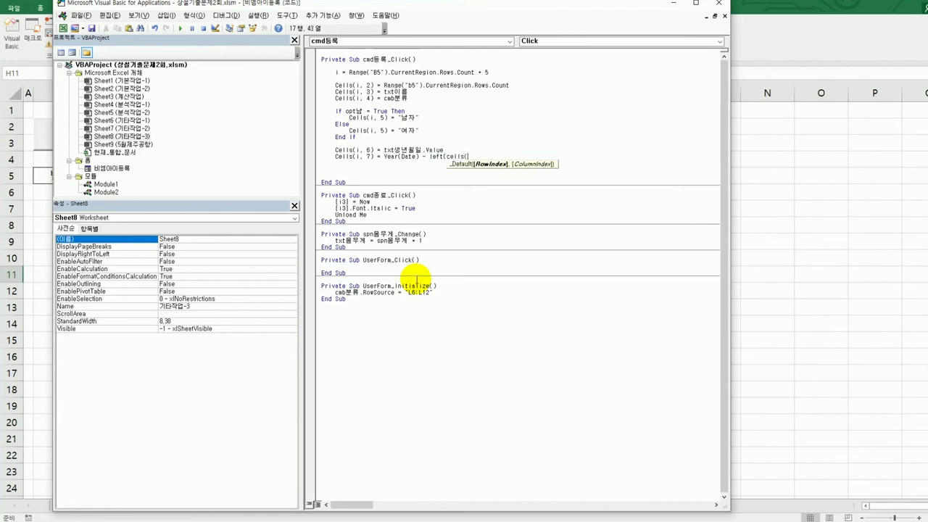
text(i,6),)
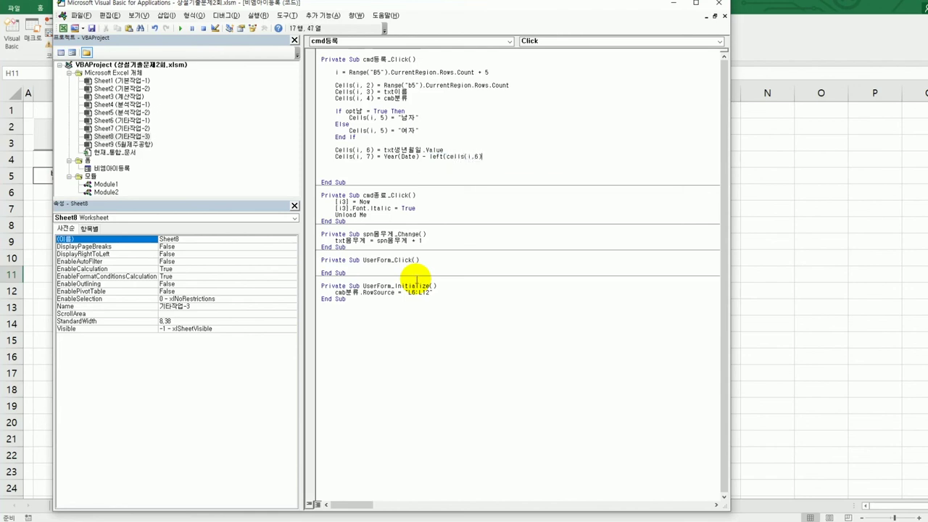
key(BackSpace)
key(BackSpace)
key(BackSpace)
key(BackSpace)
key(BackSpace)
key(BackSpace)
key(BackSpace)
key(BackSpace)
key(BackSpace)
key(BackSpace)
text(txt생년ㅇ월일.)
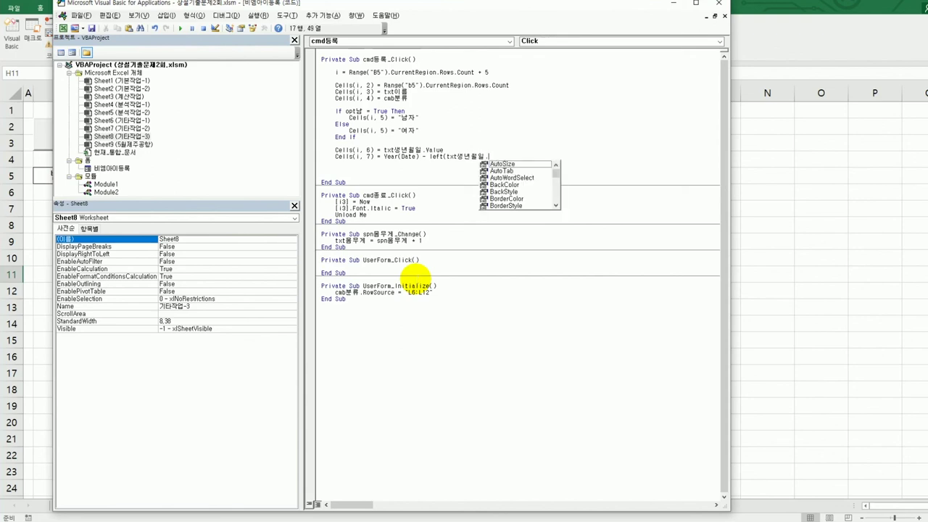
key(BackSpace)
text(, 4)
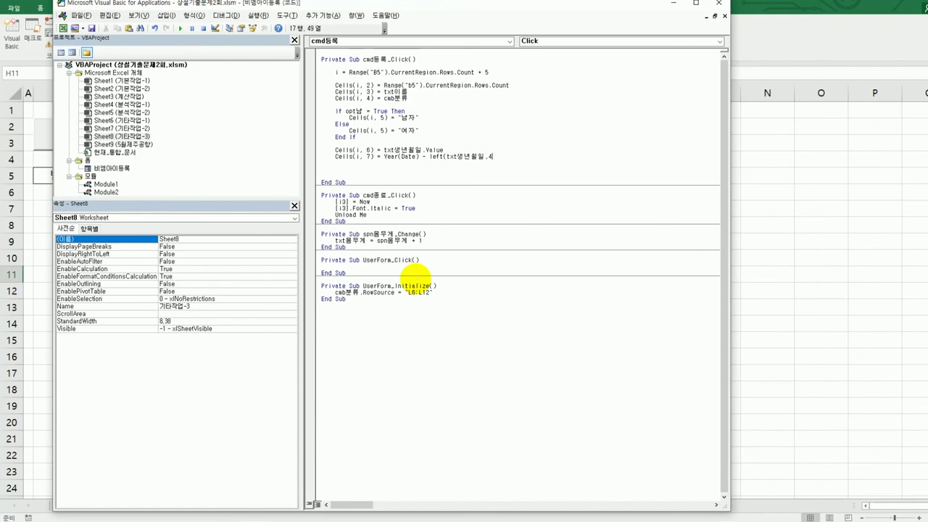
text())
key(Return)
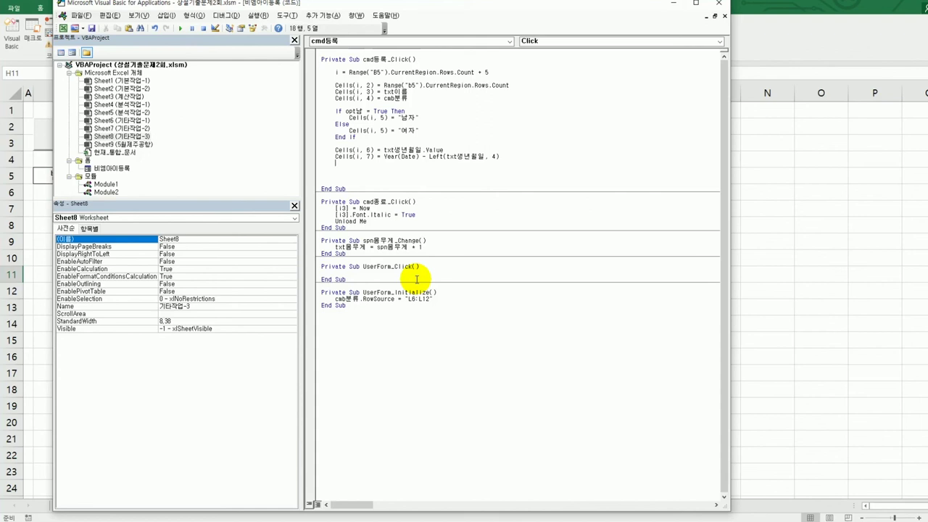
Step: Copy the txt생년월일 statement below the age statement and change it to Cells(i, 8) = txt몸무게.Value
key(shift+End)
key(ctrl+c)
key(Down)
key(End)
key(Return)
key(ctrl+v)
key(ctrl+Left)
key(ctrl+Left)
key(ctrl+Left)
key(ctrl+Left)
key(ctrl+Left)
key(ctrl+Left)
key(ctrl+Left)
key(shift+Right)
text(8)
key(Right)
key(Right)
key(Right)
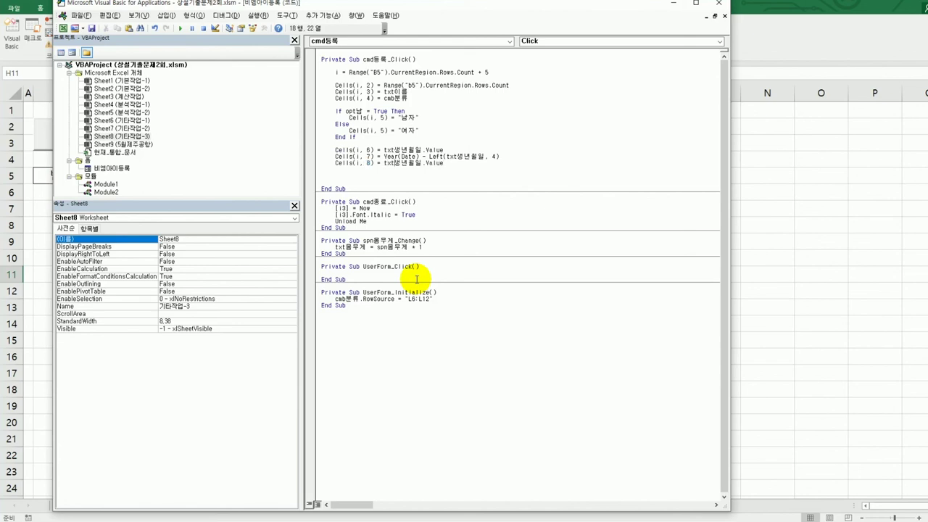
key(shift+Right)
key(shift+Right)
key(shift+Right)
key(shift+Right)
text(몸무게)
key(Return)
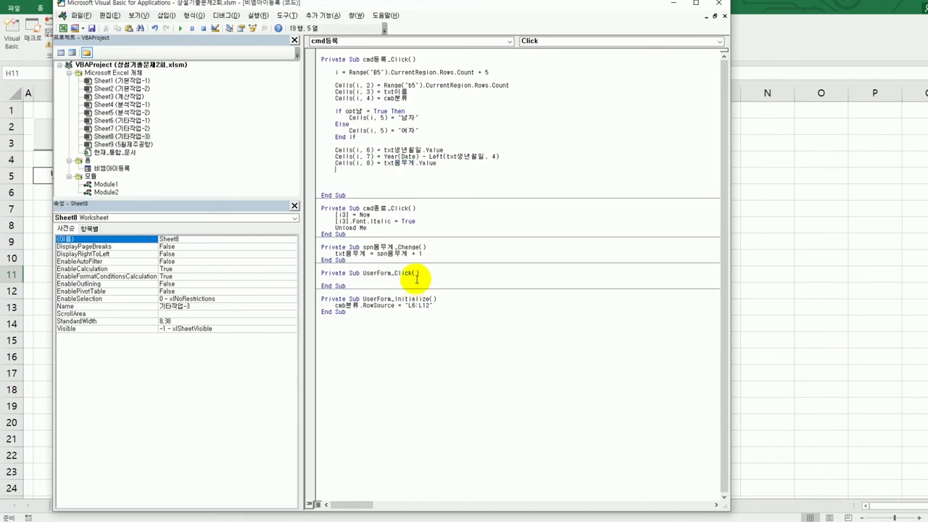
Step: Paste the copied statement on the next line and change it to Cells(i, 9) = txt키.Value
key(ctrl+v)
key(Left)
key(Left)
key(Left)
key(Left)
key(Left)
key(Left)
key(Left)
key(Left)
key(Left)
key(Left)
key(Left)
key(shift+Left)
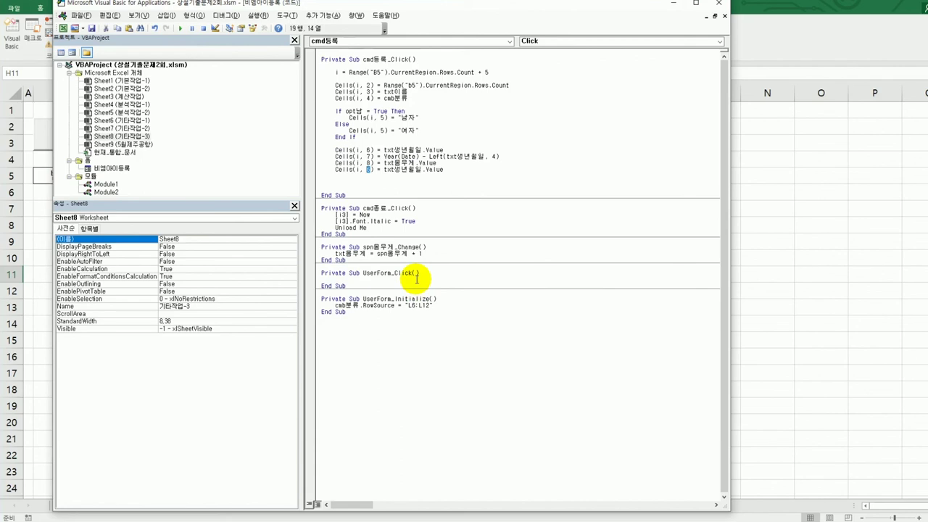
text(9)
key(shift+Right)
key(shift+Right)
key(shift+Right)
key(shift+Right)
text(키)
key(Return)
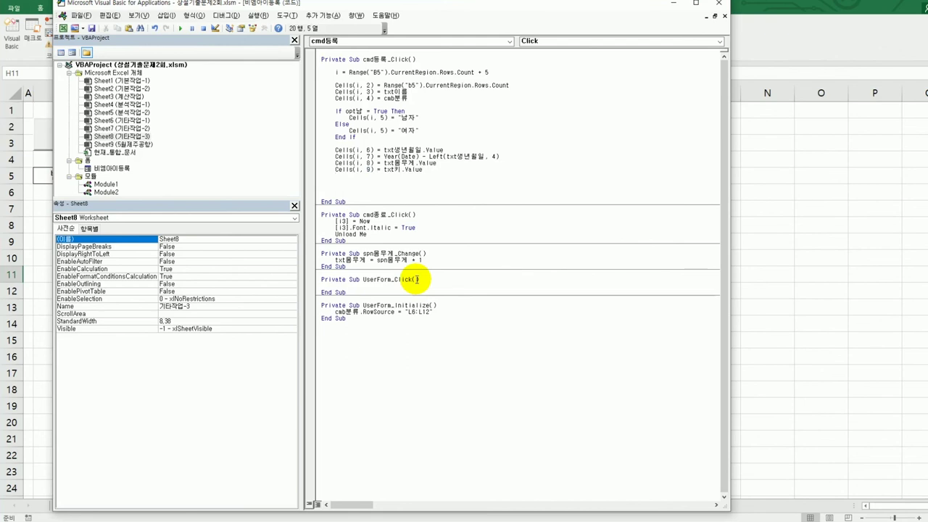
Step: Add a tenth-column BMI statement, Cells(i, 10) = Cells(i, 8) / (Cells(i, 9) / 100) * 2
key(ctrl+v)
key(ctrl+Left)
key(ctrl+Left)
key(ctrl+Left)
key(ctrl+Left)
key(ctrl+Left)
key(ctrl+Left)
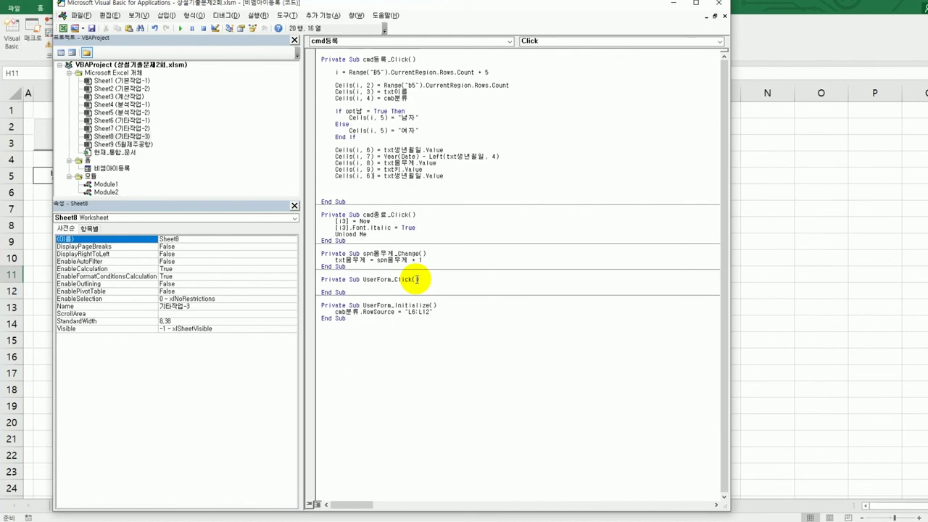
text(1)
key(Delete)
text(0)
key(shift+End)
key(Delete)
text(cells(i,)
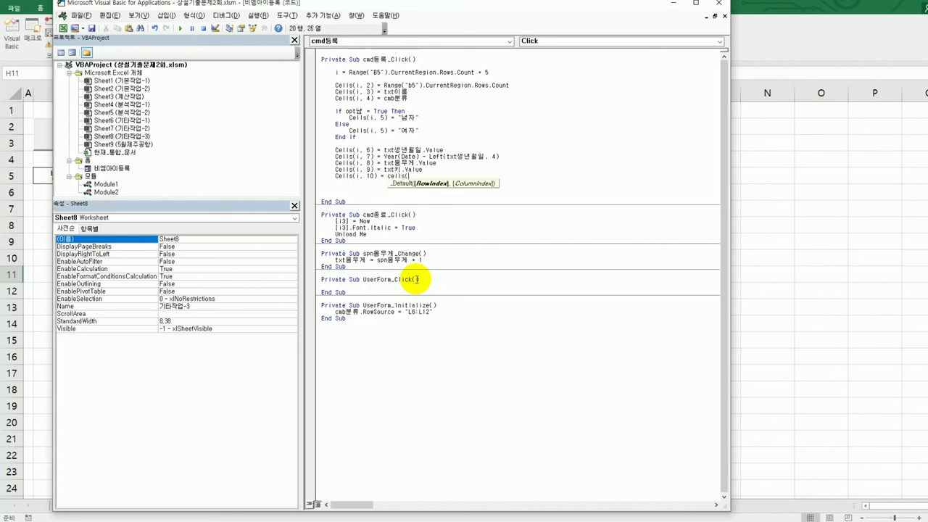
text(8))
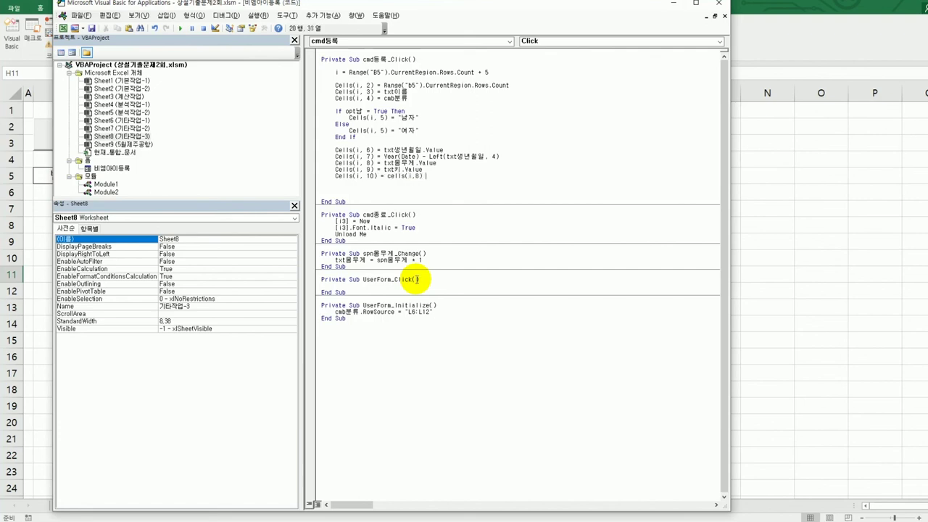
text( / (cells(i,9)
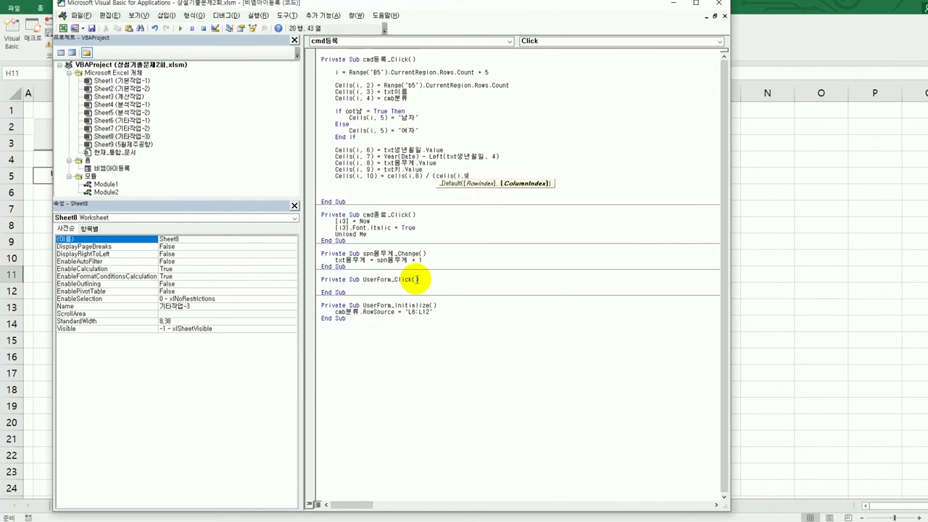
text() /100))
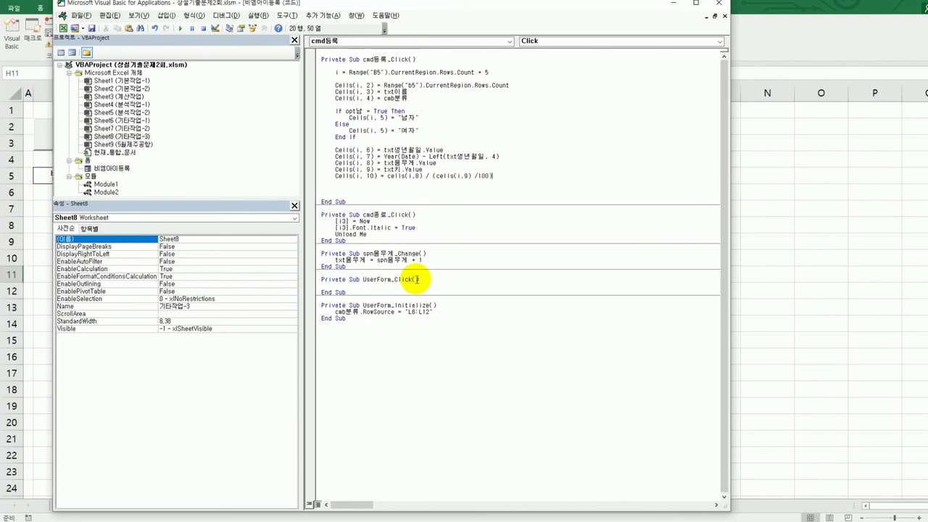
text( + 2)
key(Return)
Step: Close the code editor, open the 비엠아이등록 form from the sheet, and enter the person's name with the category 특수검진
click(718, 4)
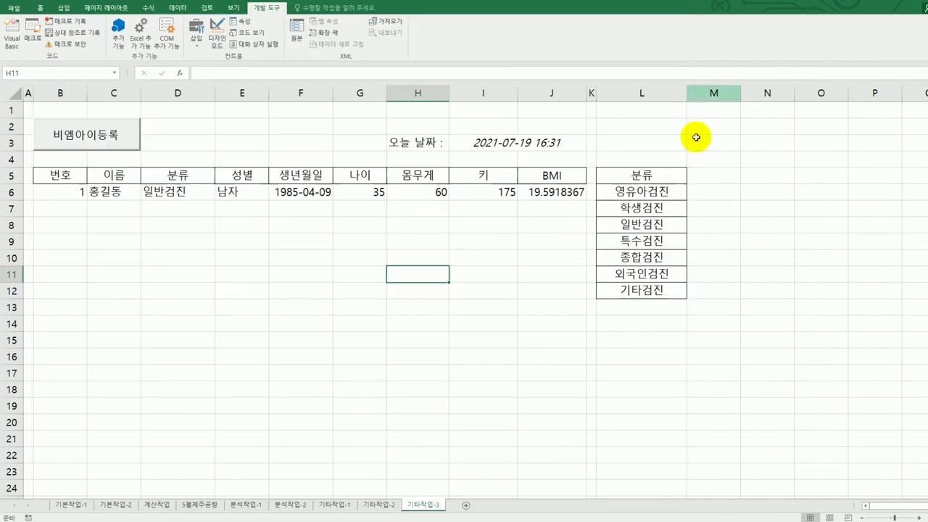
click(92, 133)
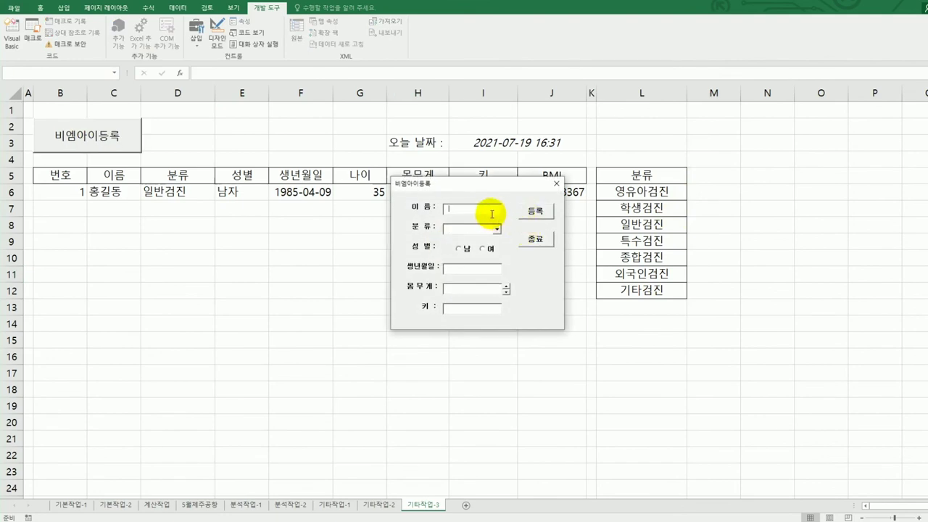
text(rkrkdghehd)
click(497, 228)
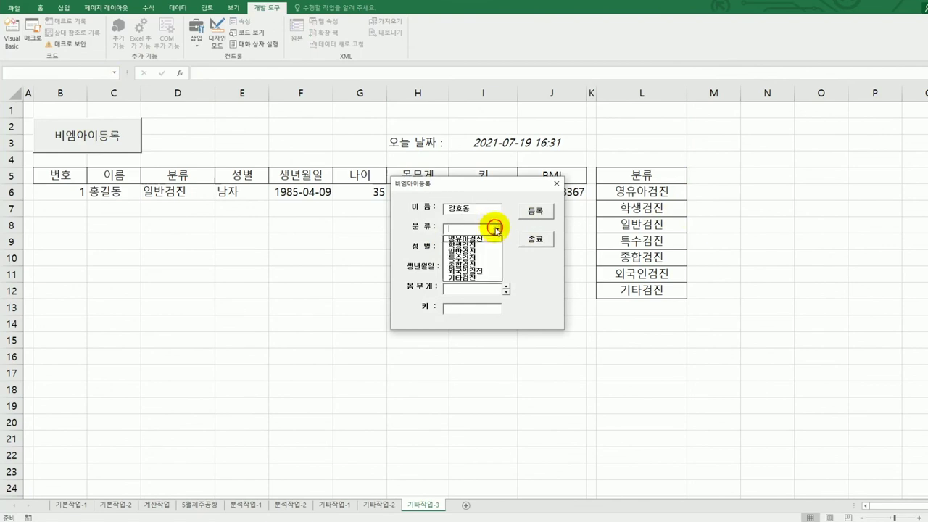
click(481, 260)
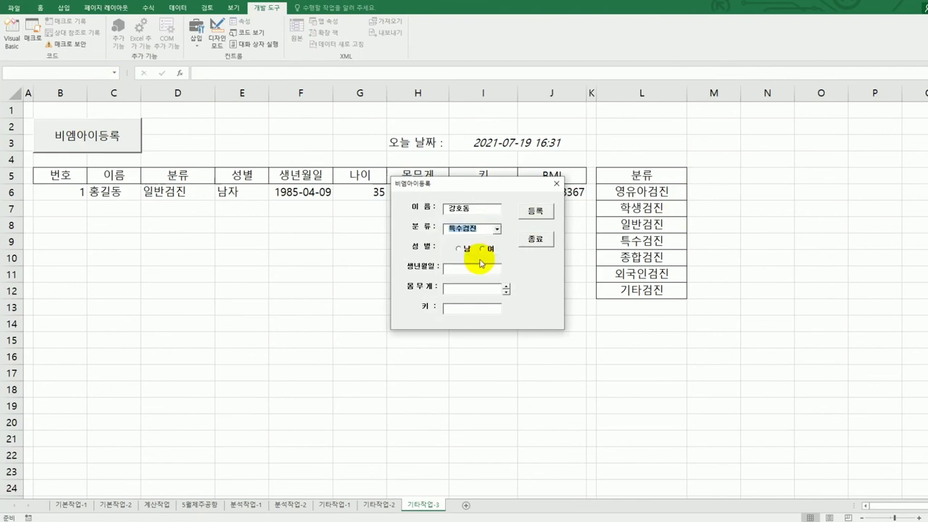
Step: Choose 남 as the gender and fill in the date of birth, weight 80 and height 180 on the form
click(462, 249)
click(463, 268)
text(1970-10-1)
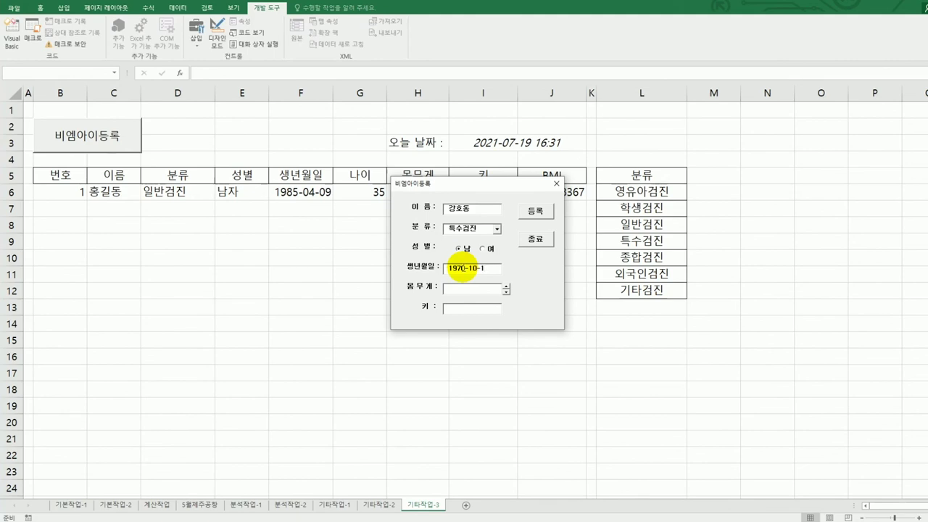
text(80)
click(491, 306)
text(18)
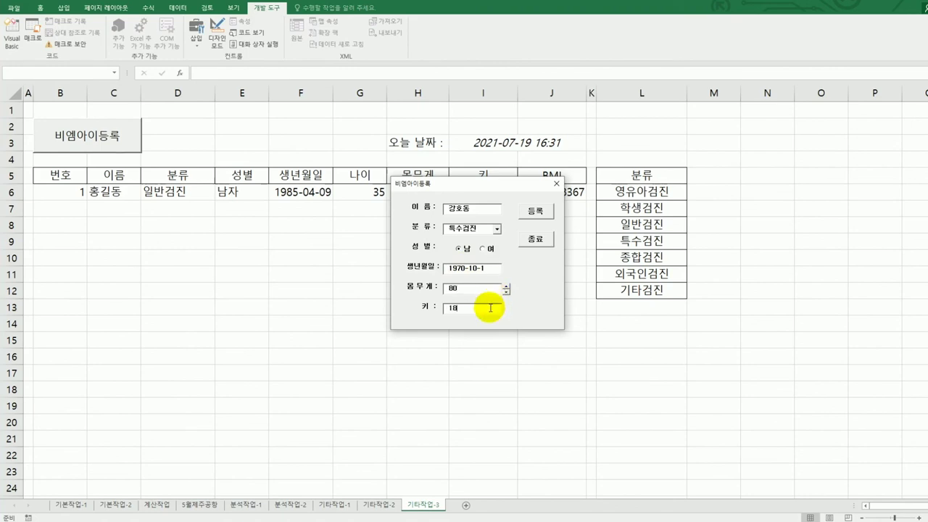
text(0)
Step: Register the form entry in the table, move the form clear of the data, and end the form
click(543, 210)
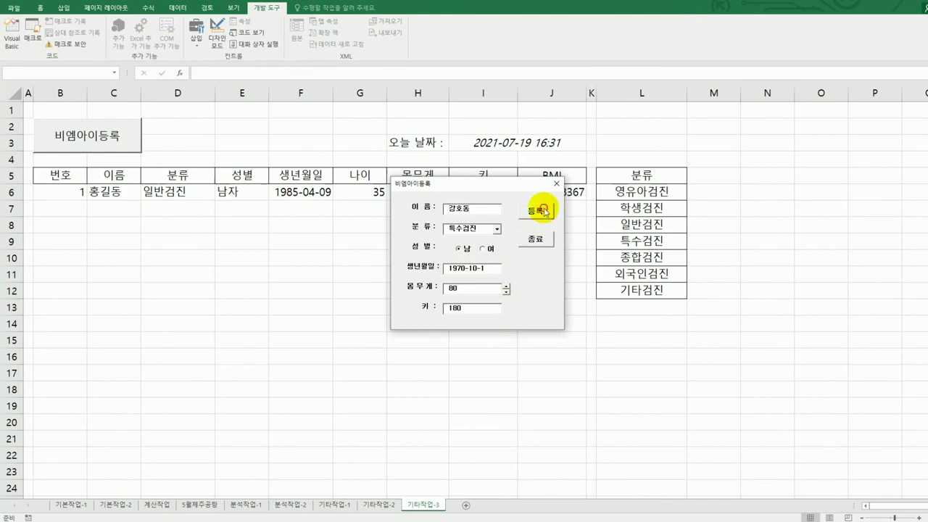
drag(505, 187, 687, 247)
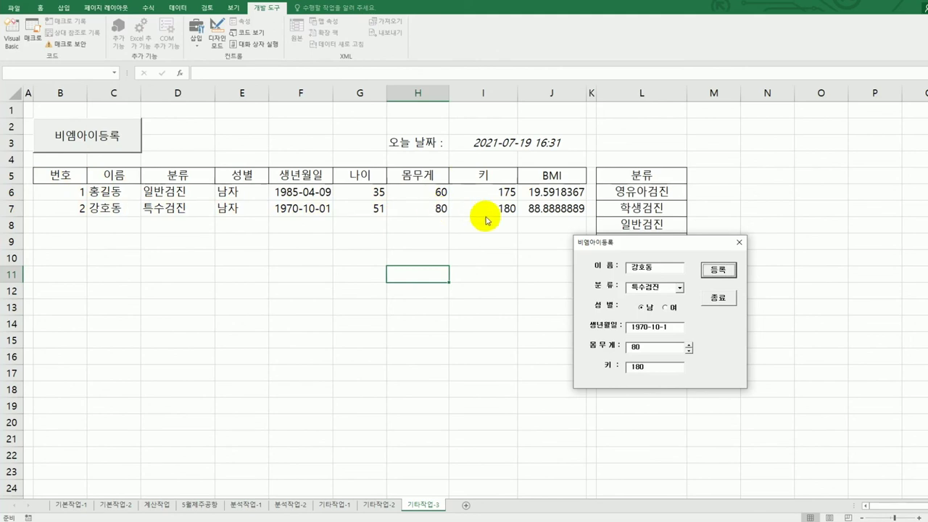
click(717, 298)
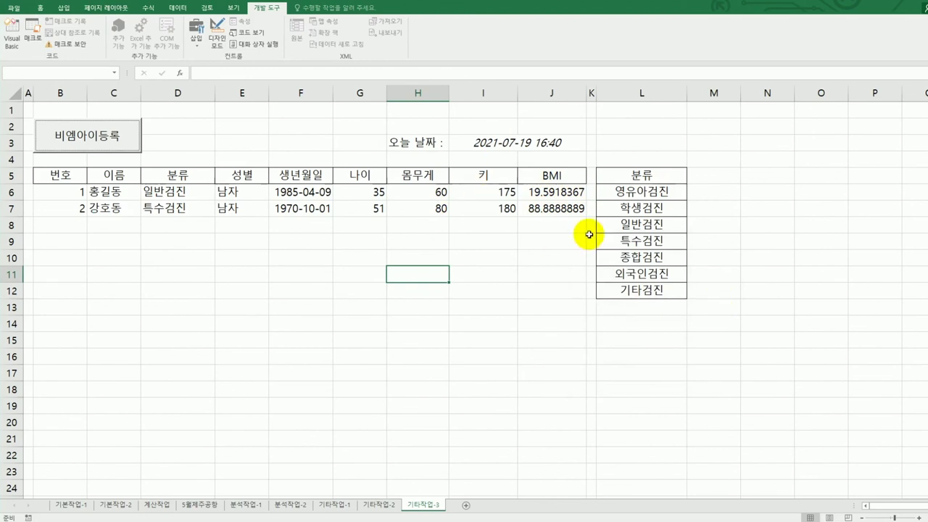
click(52, 182)
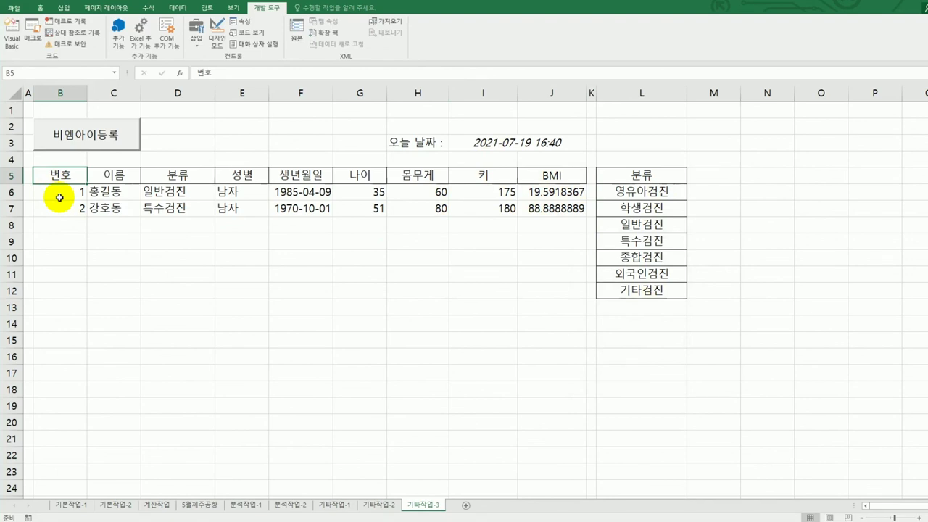
click(60, 210)
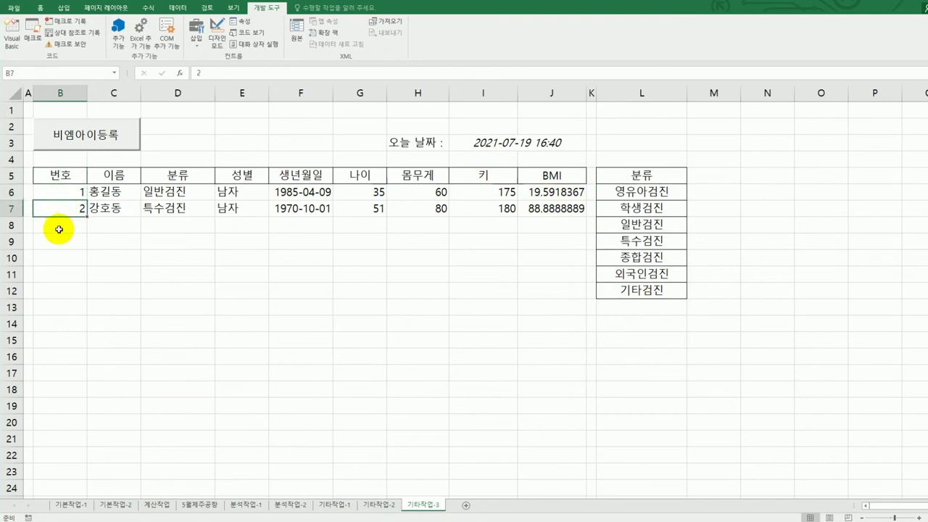
click(58, 229)
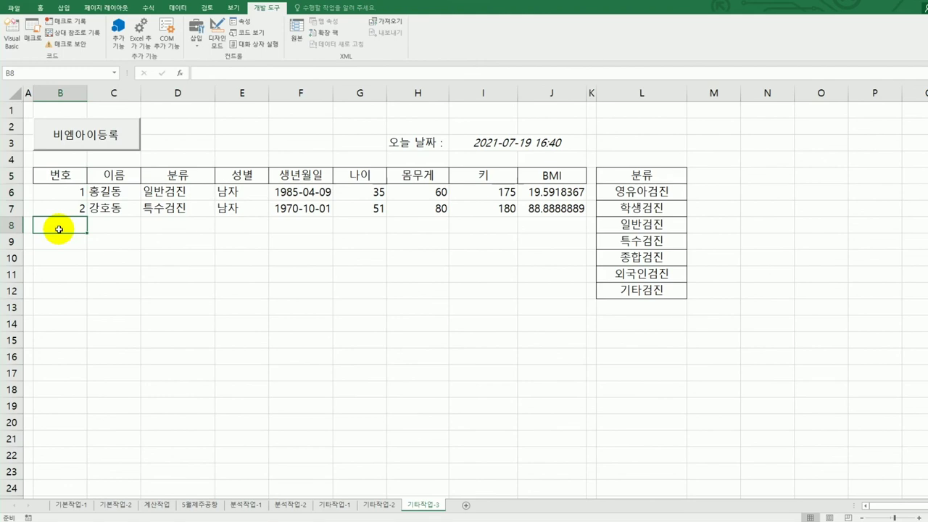